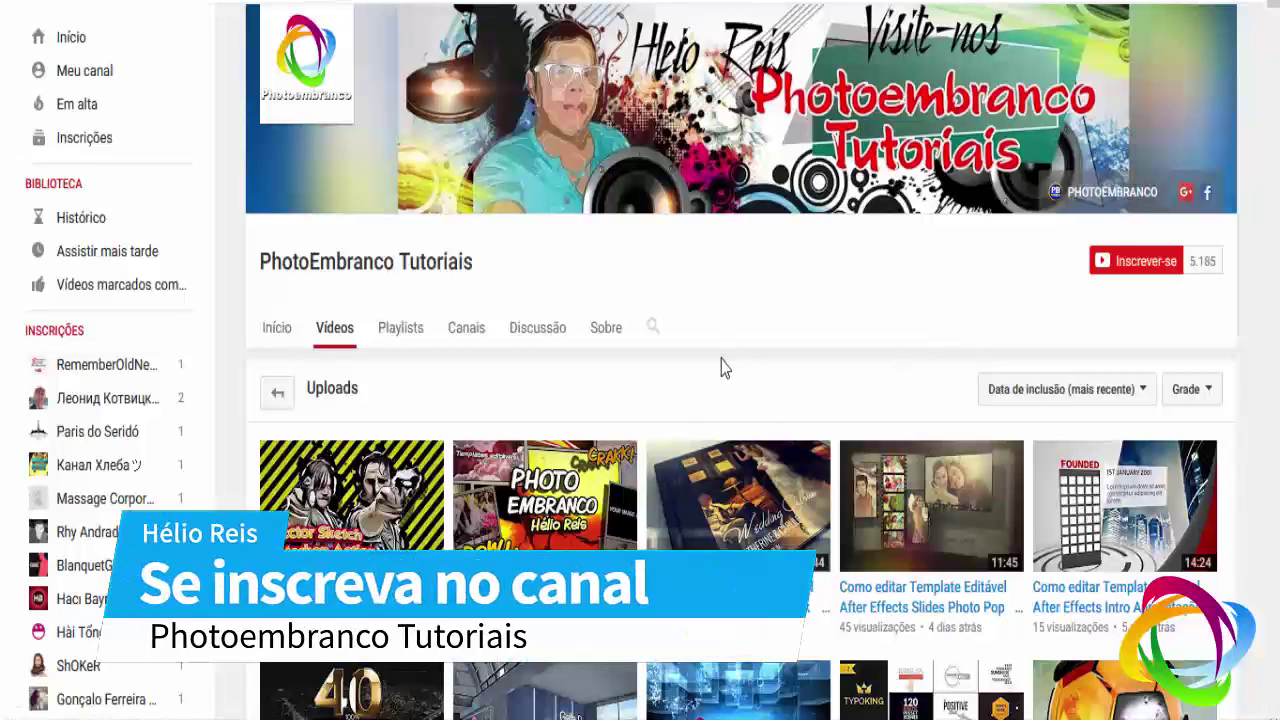
- Scroll up and down through the Mercado Livre product listing page
scroll(677, 423, "down", 3)
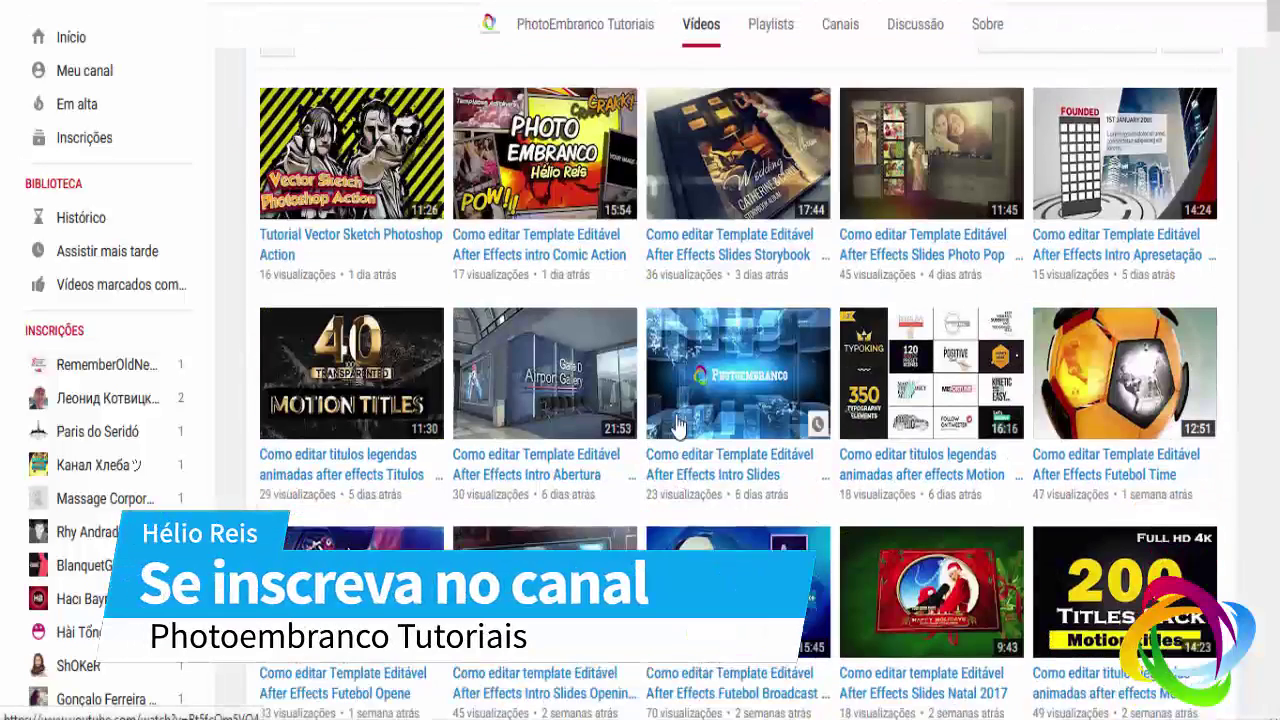
scroll(677, 450, "up", 1)
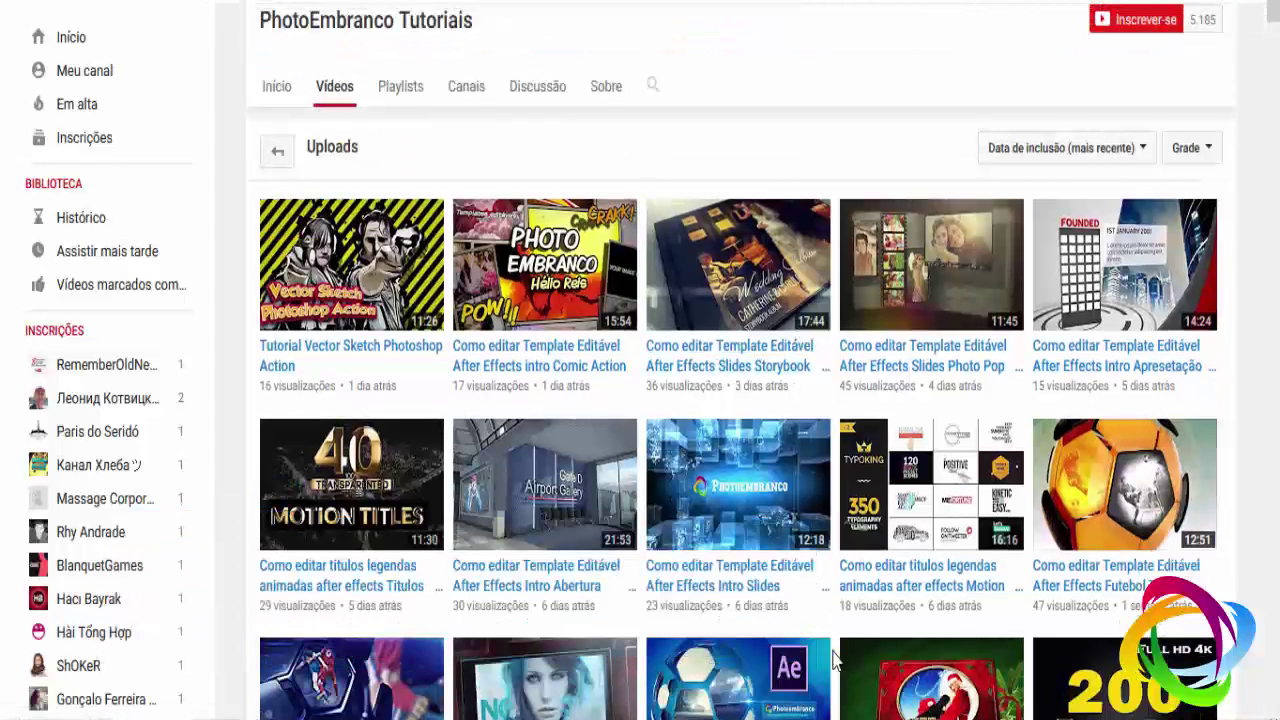
scroll(818, 665, "up", 2)
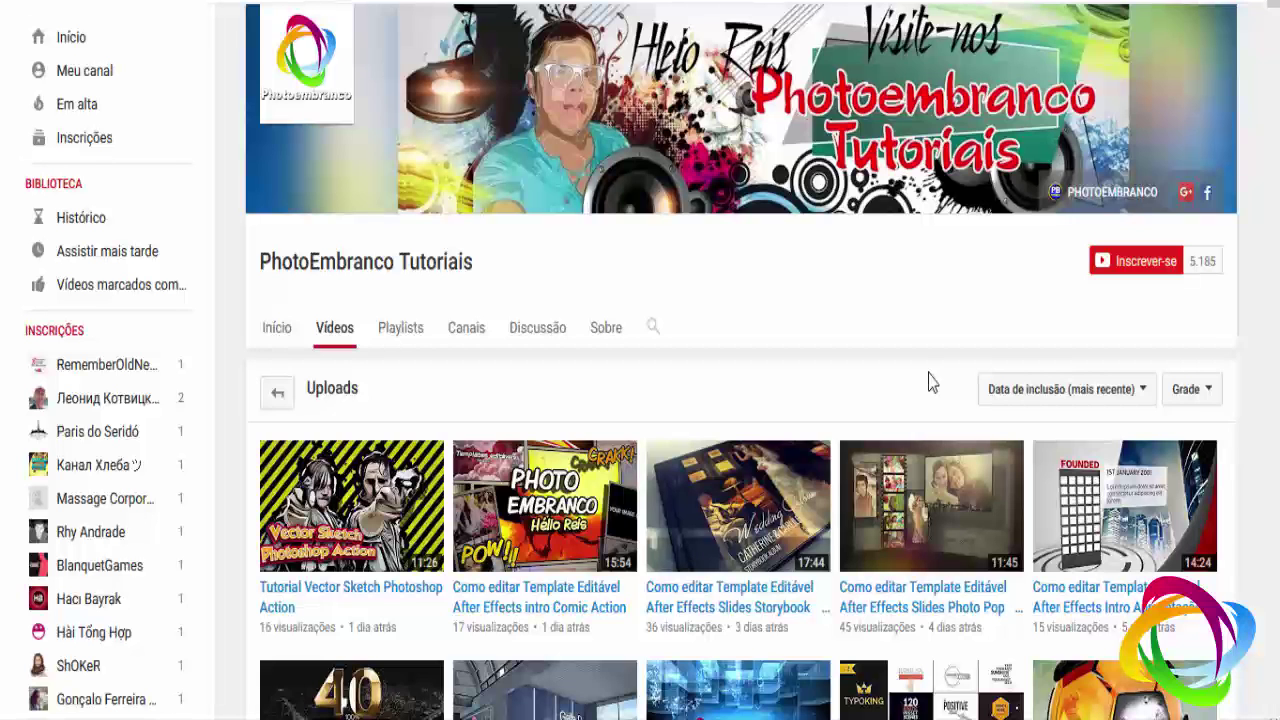
scroll(706, 370, "down", 3)
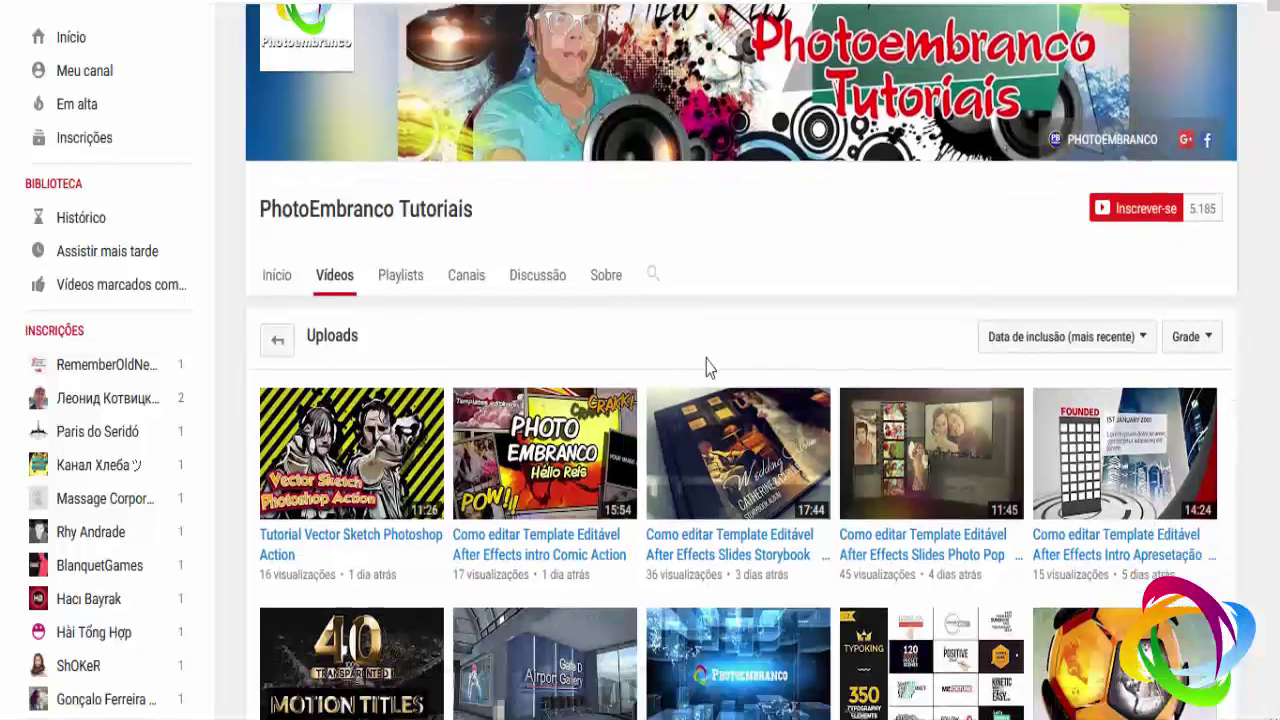
scroll(706, 388, "up", 2)
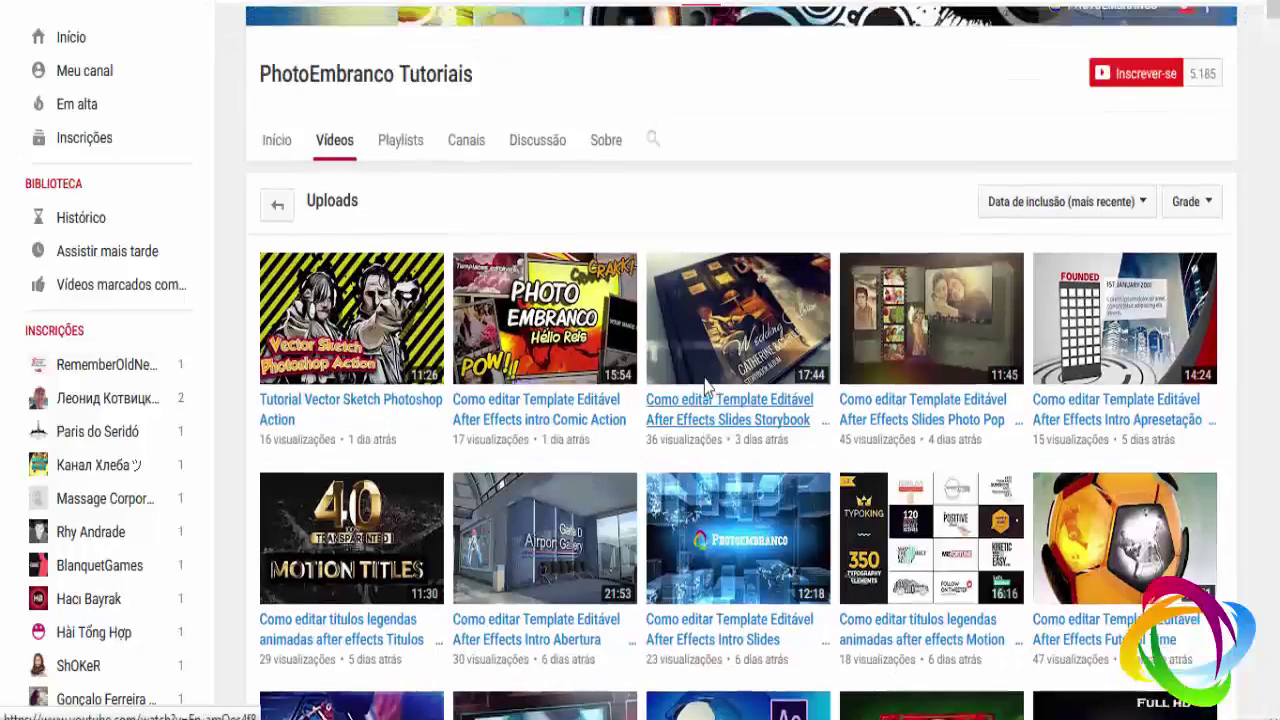
scroll(706, 390, "up", 1)
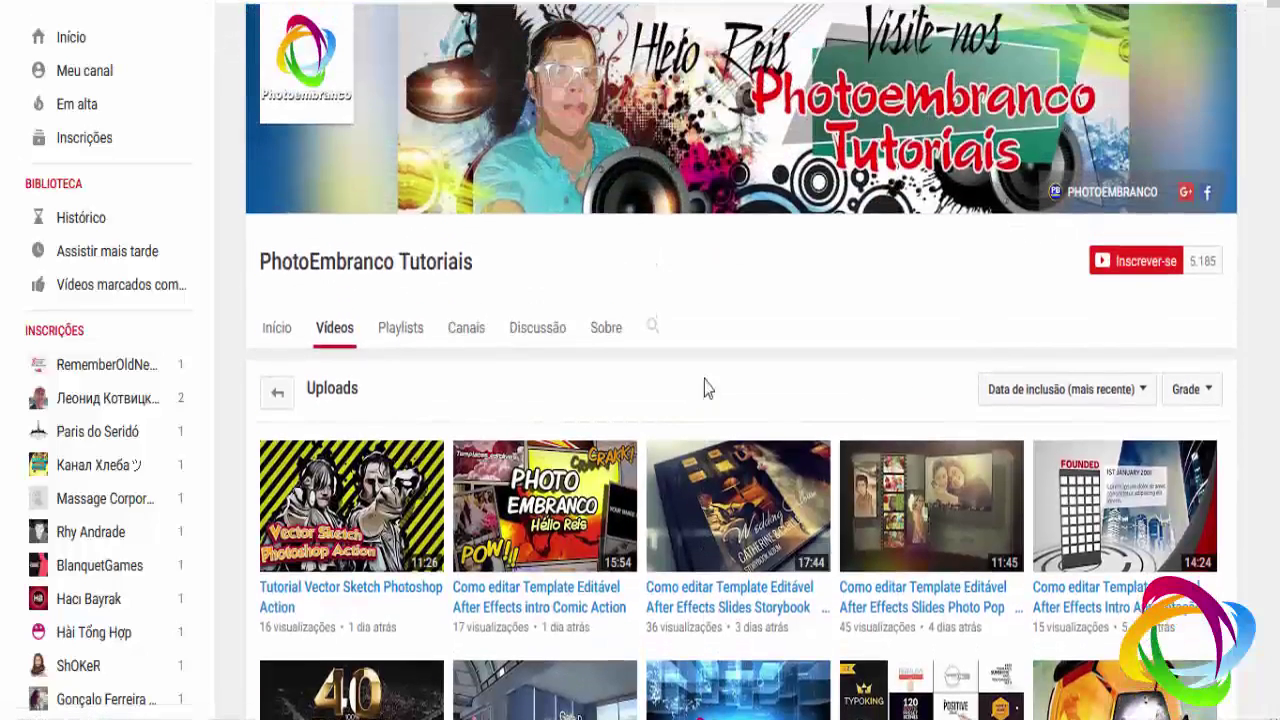
scroll(704, 388, "down", 1)
scroll(706, 390, "up", 1)
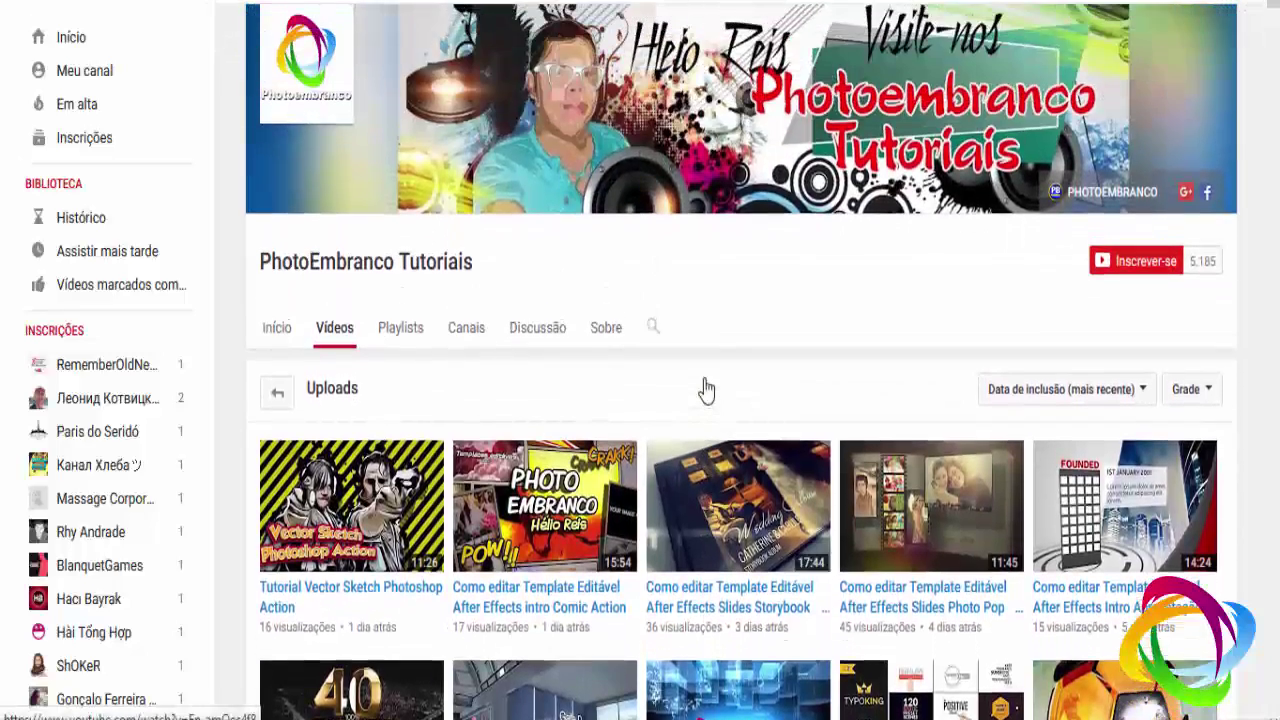
scroll(702, 387, "down", 1)
scroll(704, 388, "down", 2)
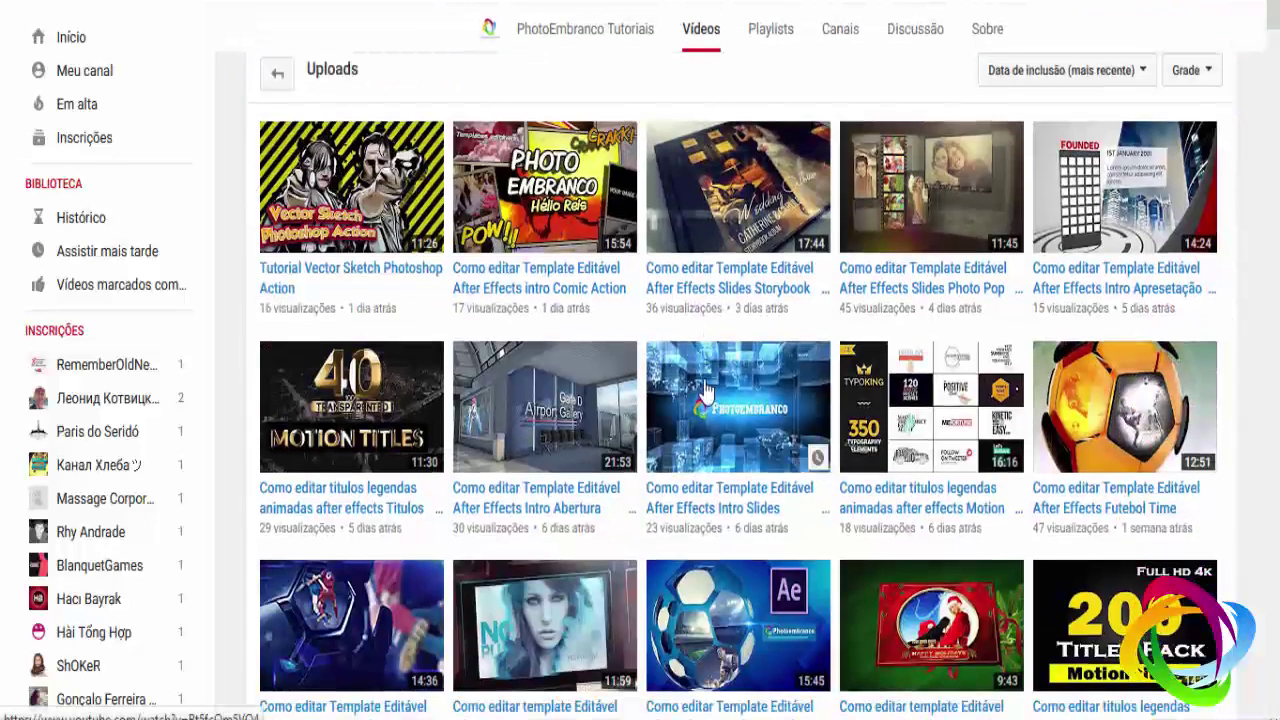
scroll(706, 388, "down", 5)
scroll(706, 390, "down", 1)
scroll(706, 390, "down", 2)
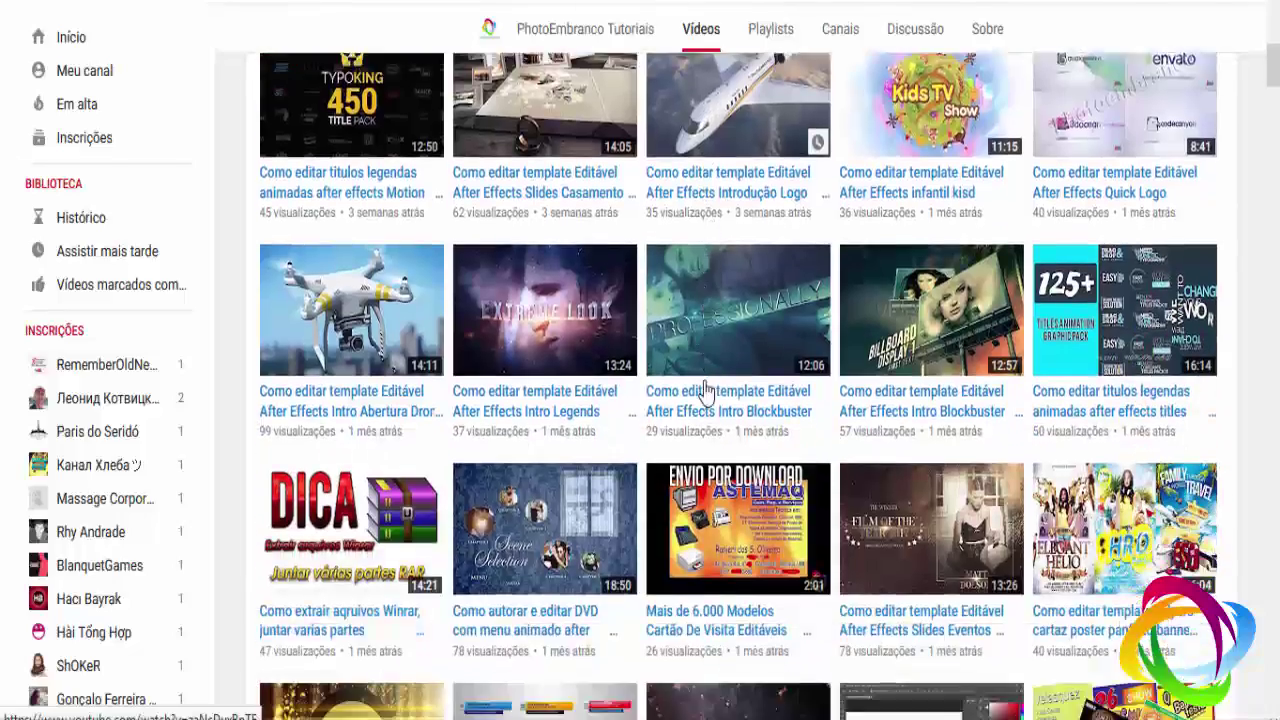
scroll(706, 392, "down", 1)
scroll(706, 392, "up", 1)
scroll(706, 390, "down", 1)
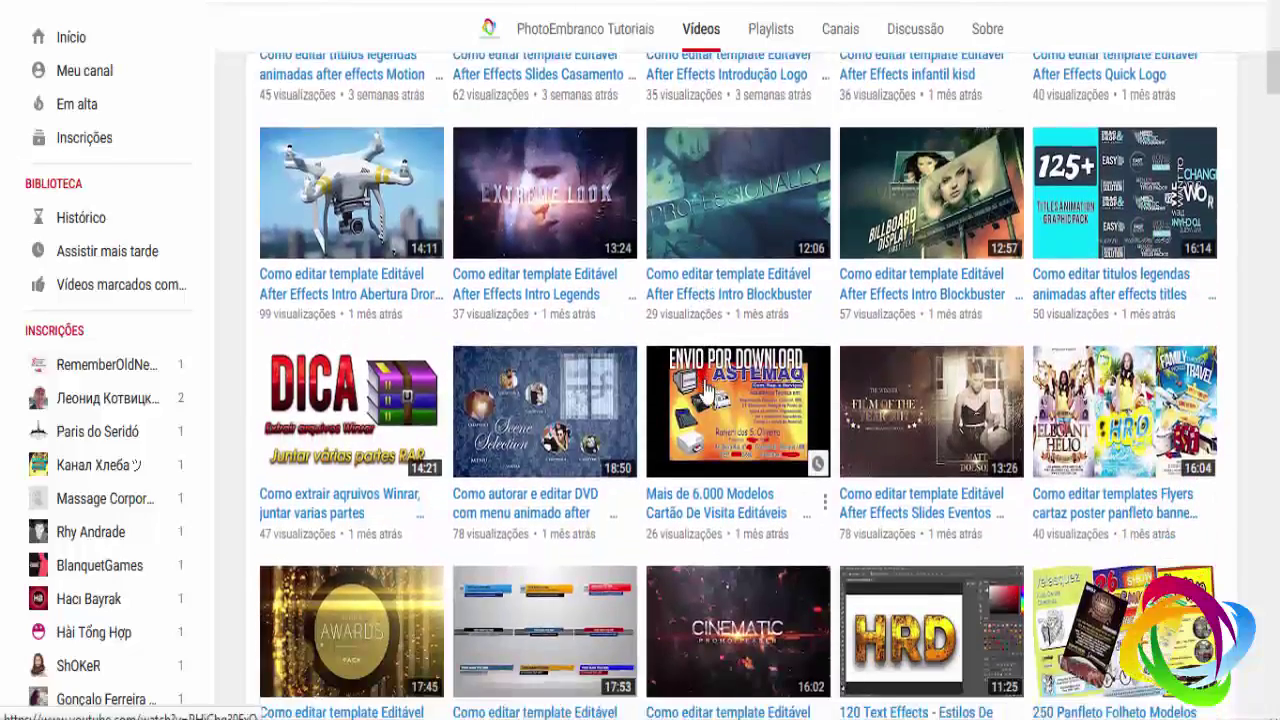
scroll(706, 390, "down", 2)
scroll(706, 390, "down", 3)
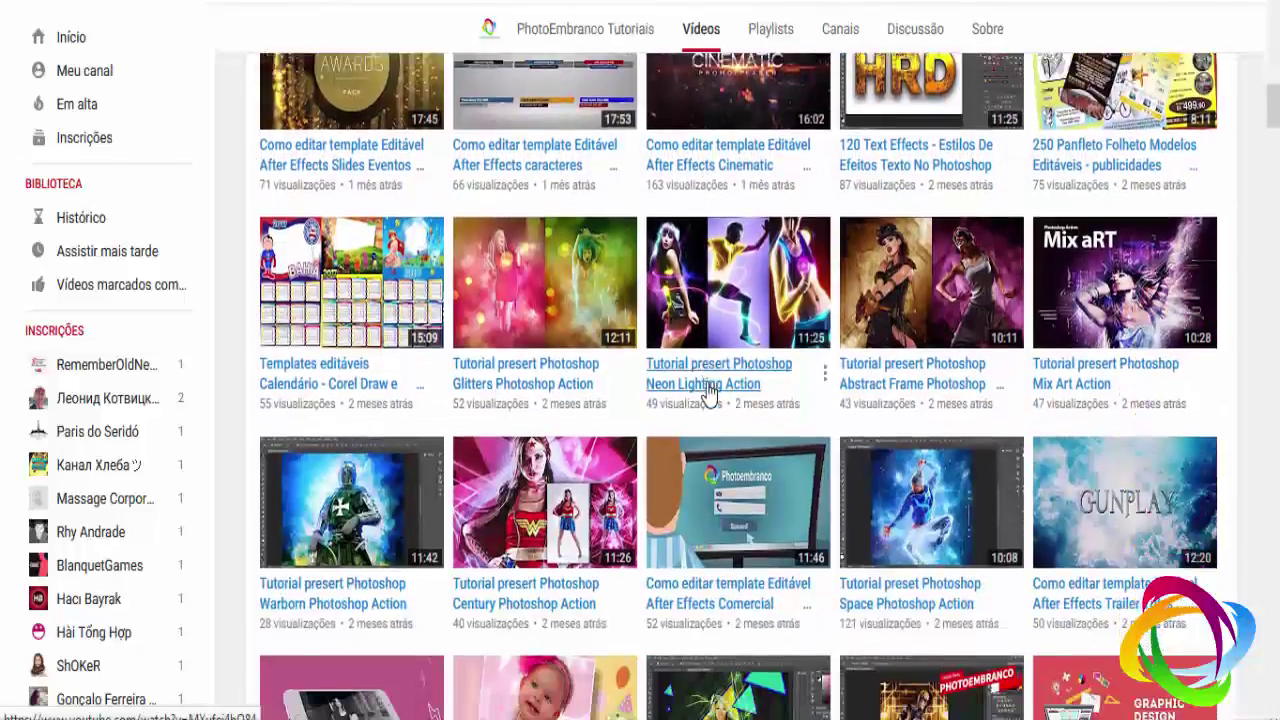
scroll(706, 390, "down", 4)
scroll(707, 392, "down", 1)
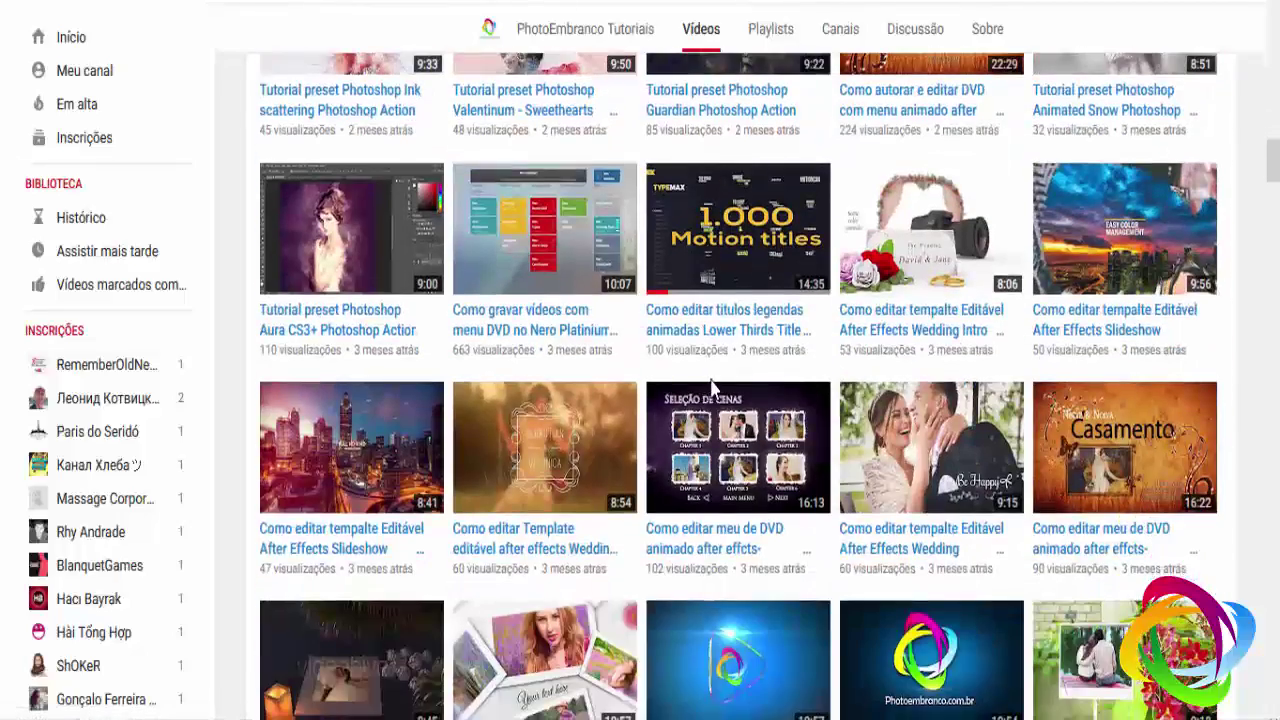
scroll(712, 388, "up", 2)
scroll(713, 390, "up", 5)
scroll(714, 391, "up", 5)
scroll(713, 391, "up", 5)
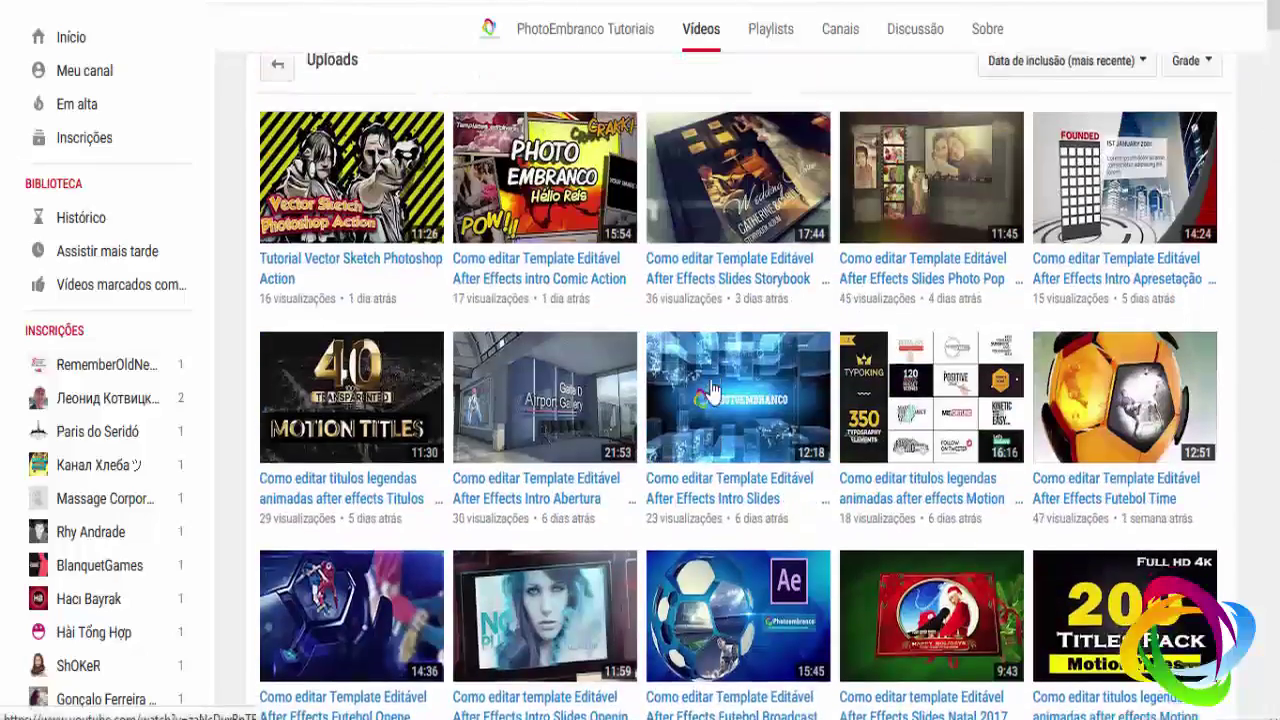
scroll(713, 390, "up", 1)
scroll(716, 388, "up", 2)
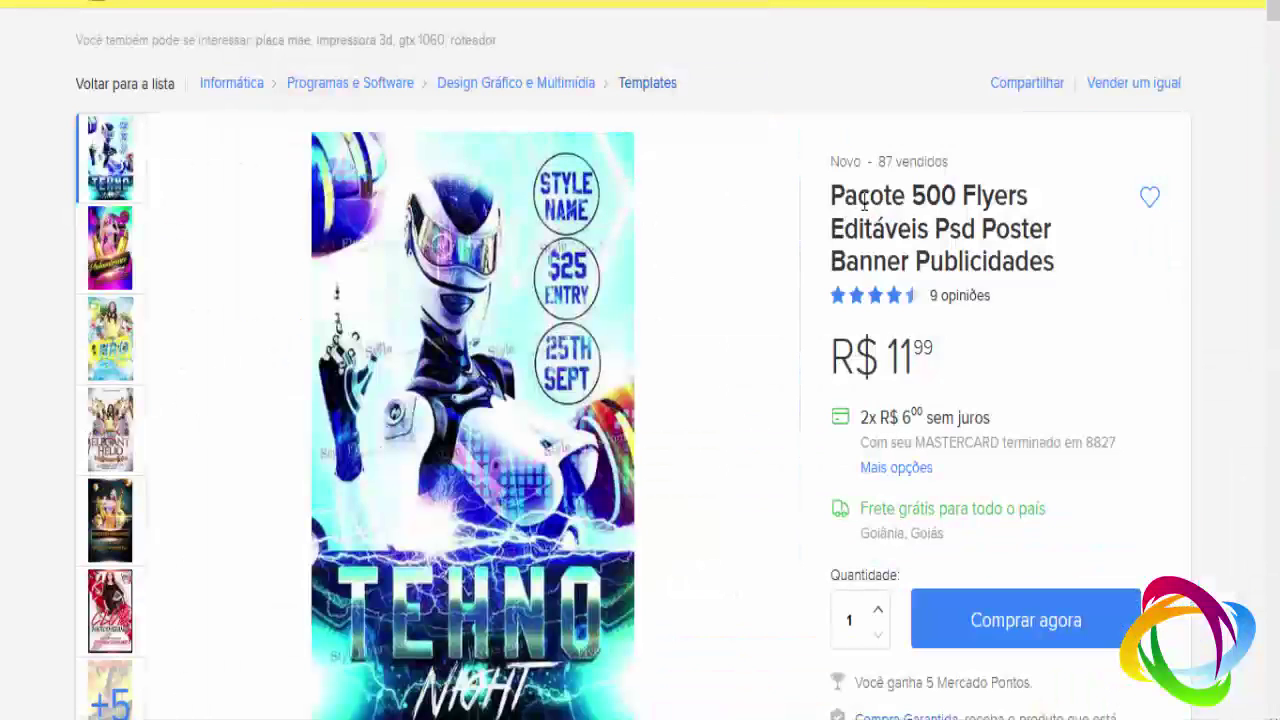
left_click_drag(862, 195, 986, 195)
left_click(988, 196)
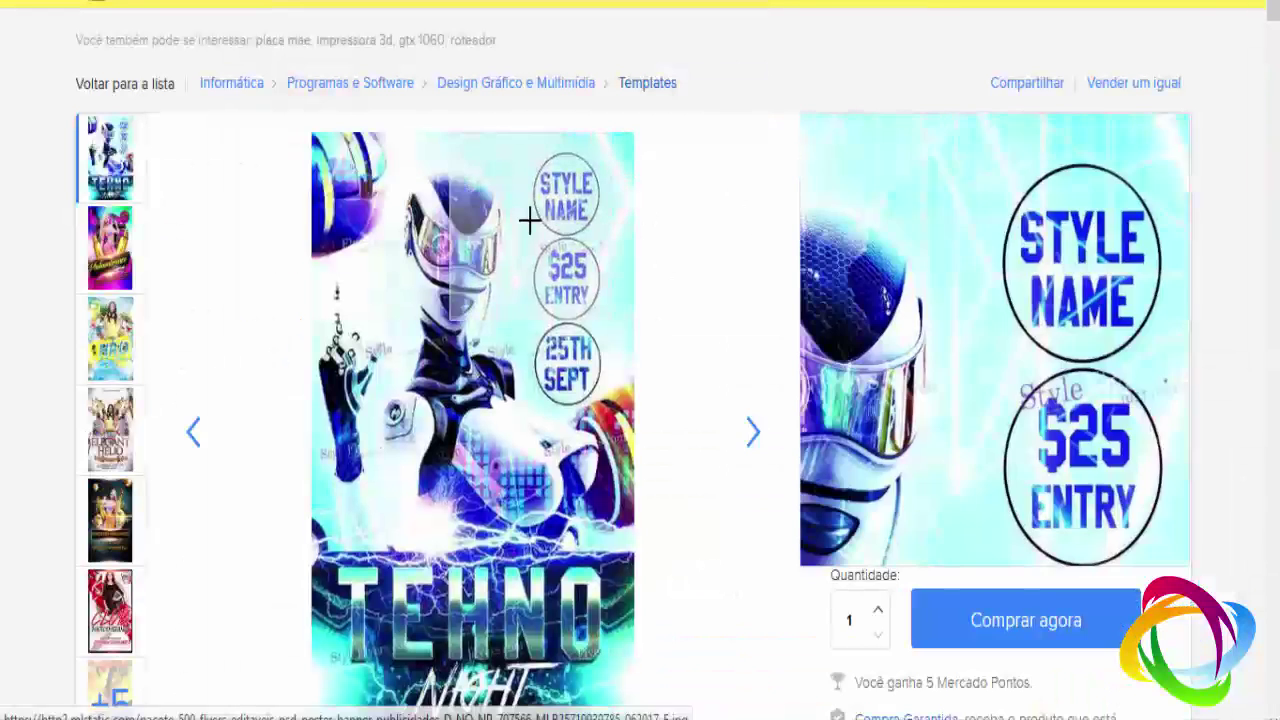
- Page through the flyer pack images full-screen, from Tehno Night to the yellow Photoembranco Tutoriais flyer
left_click(553, 243)
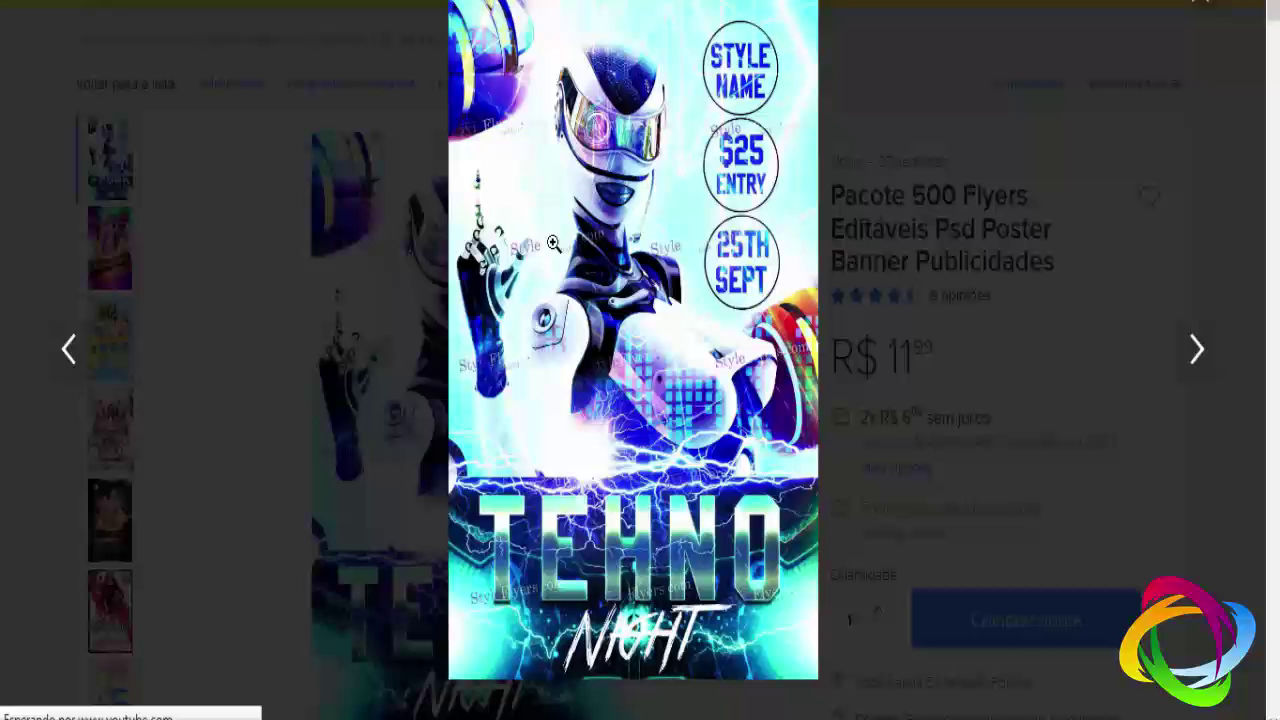
left_click(1200, 350)
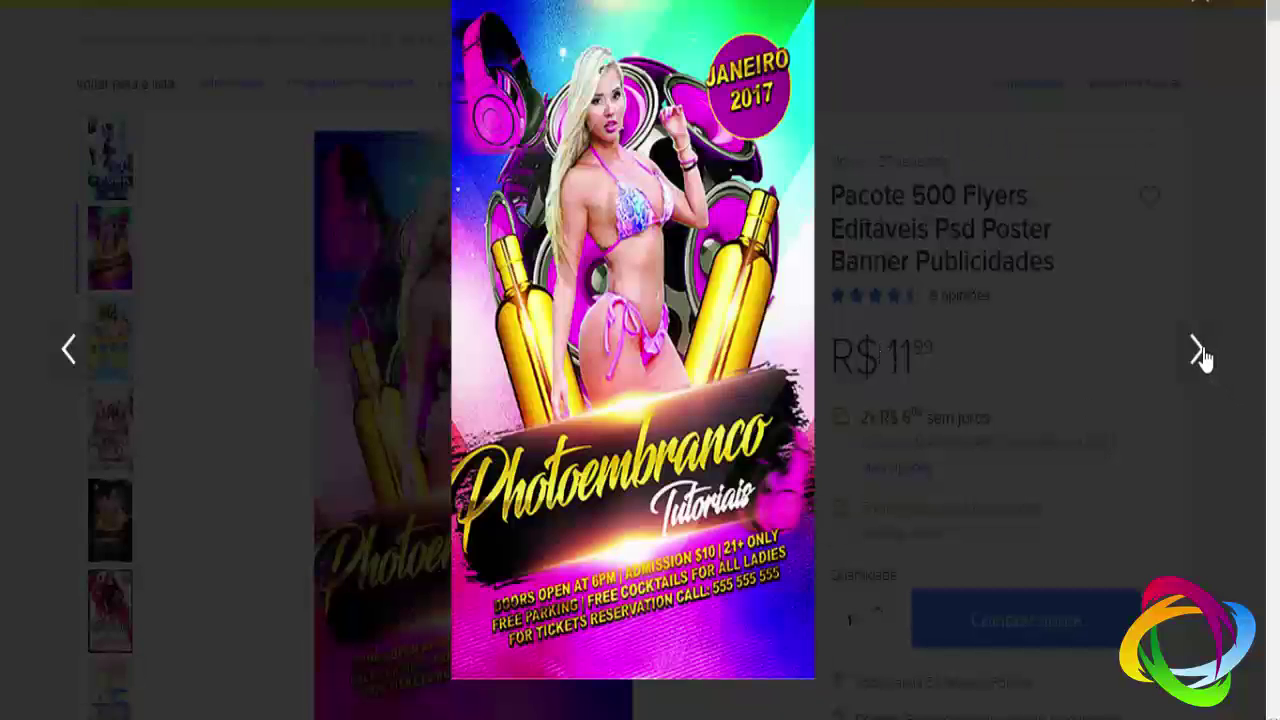
left_click(1198, 350)
left_click(1199, 350)
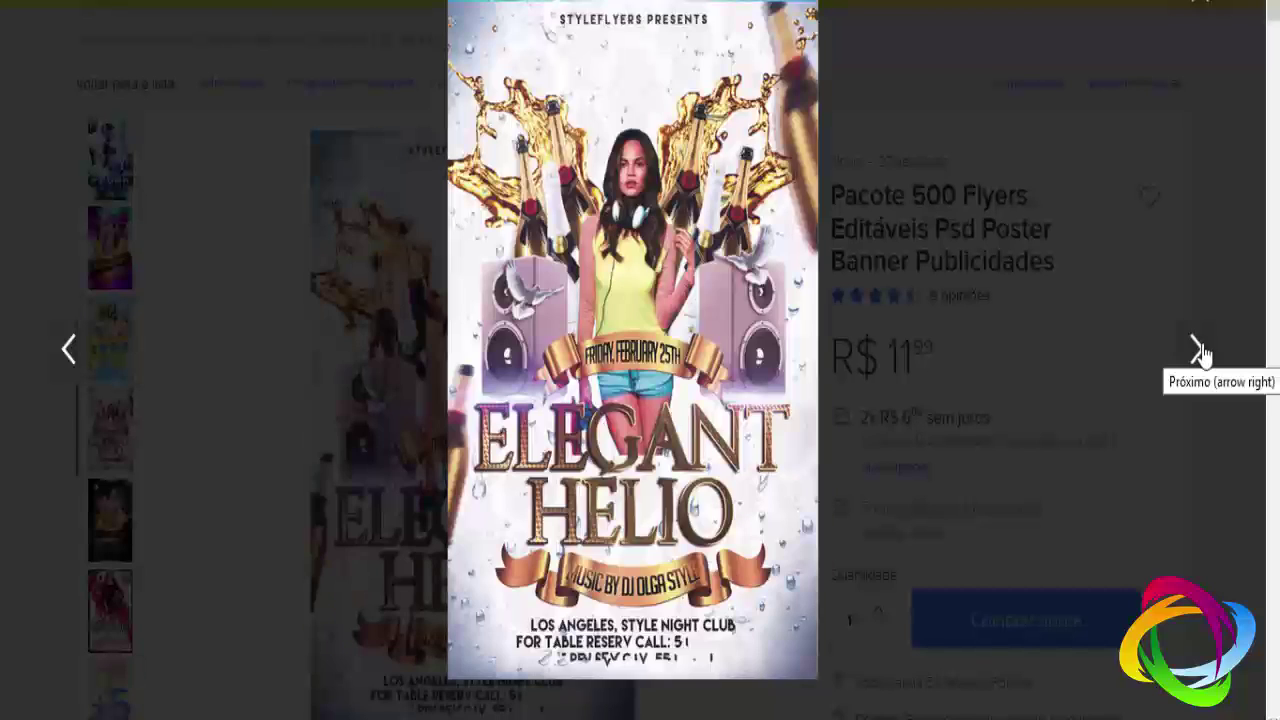
left_click(1200, 350)
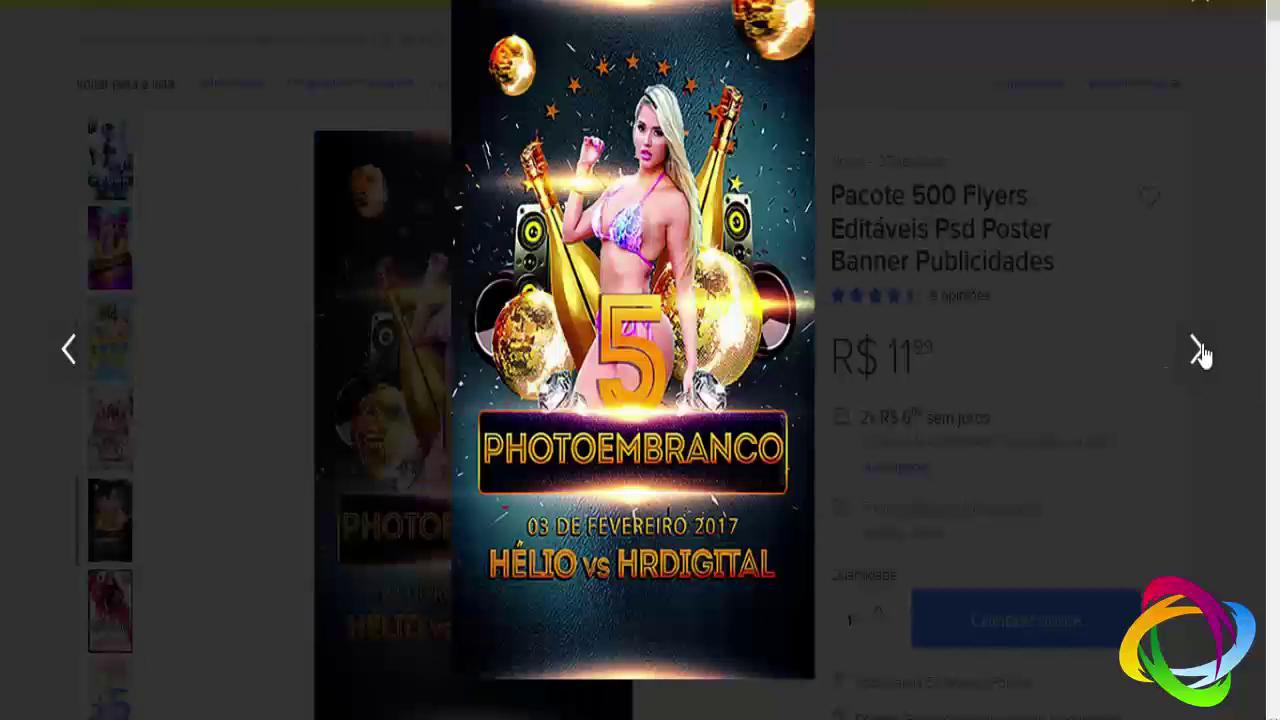
left_click(1199, 350)
left_click(1199, 350)
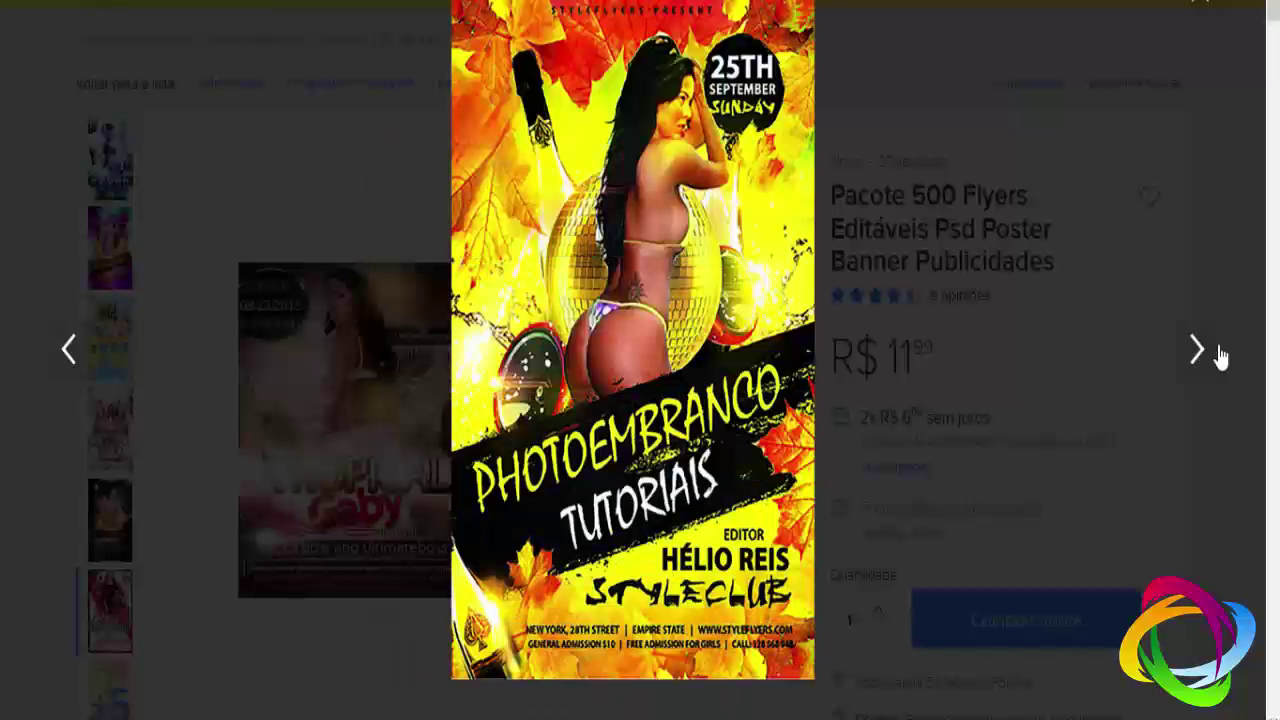
left_click(1197, 12)
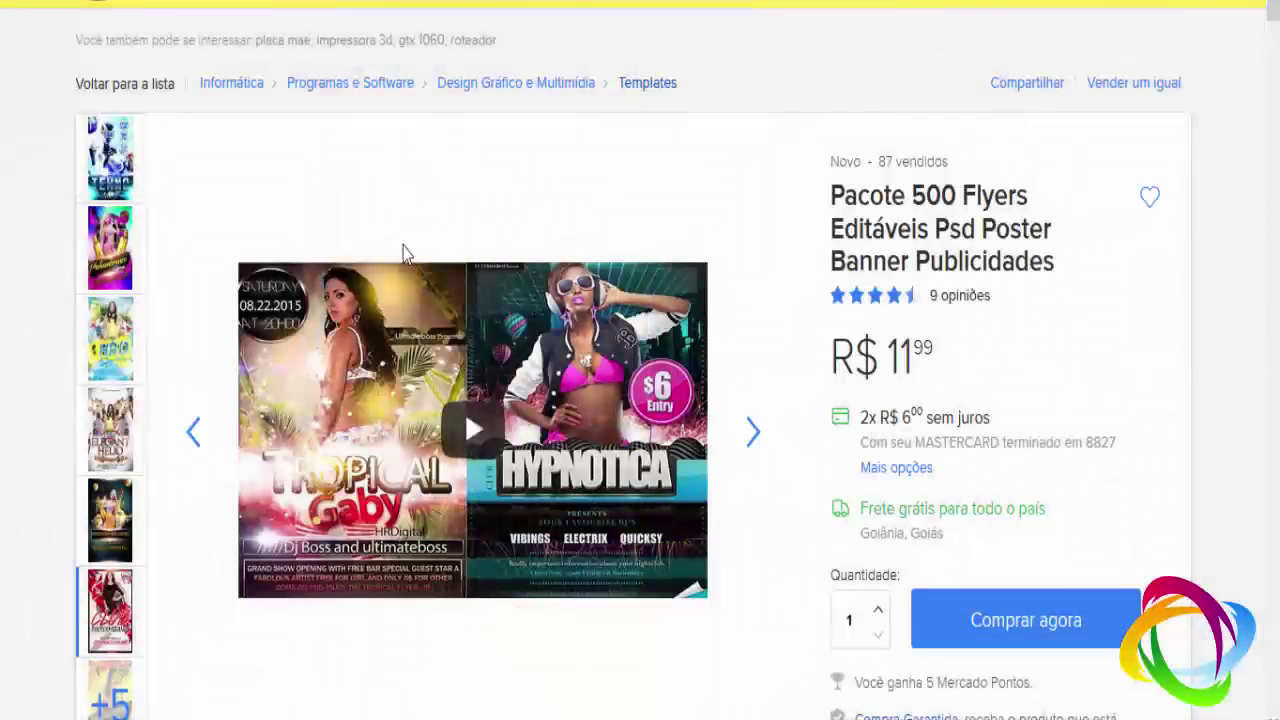
- Page through the business-card pack images full-screen up to the PHOTOEMBRANCO business card
left_click(103, 157)
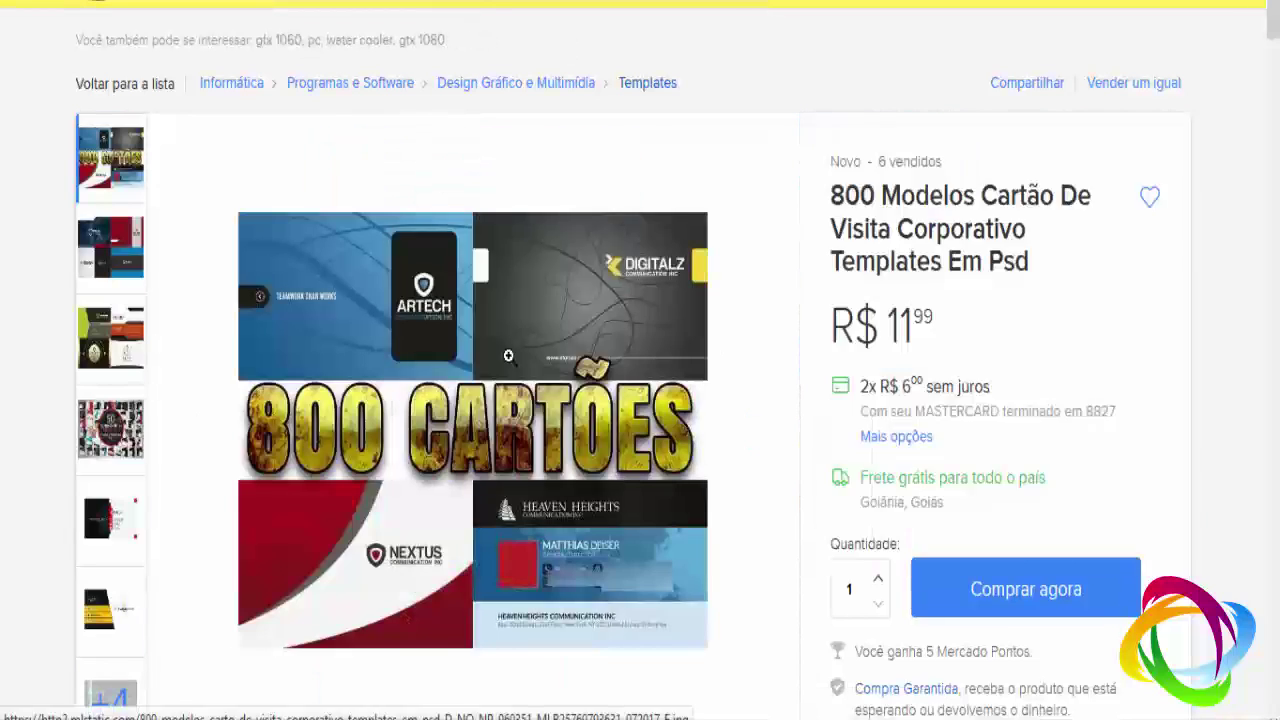
left_click(628, 333)
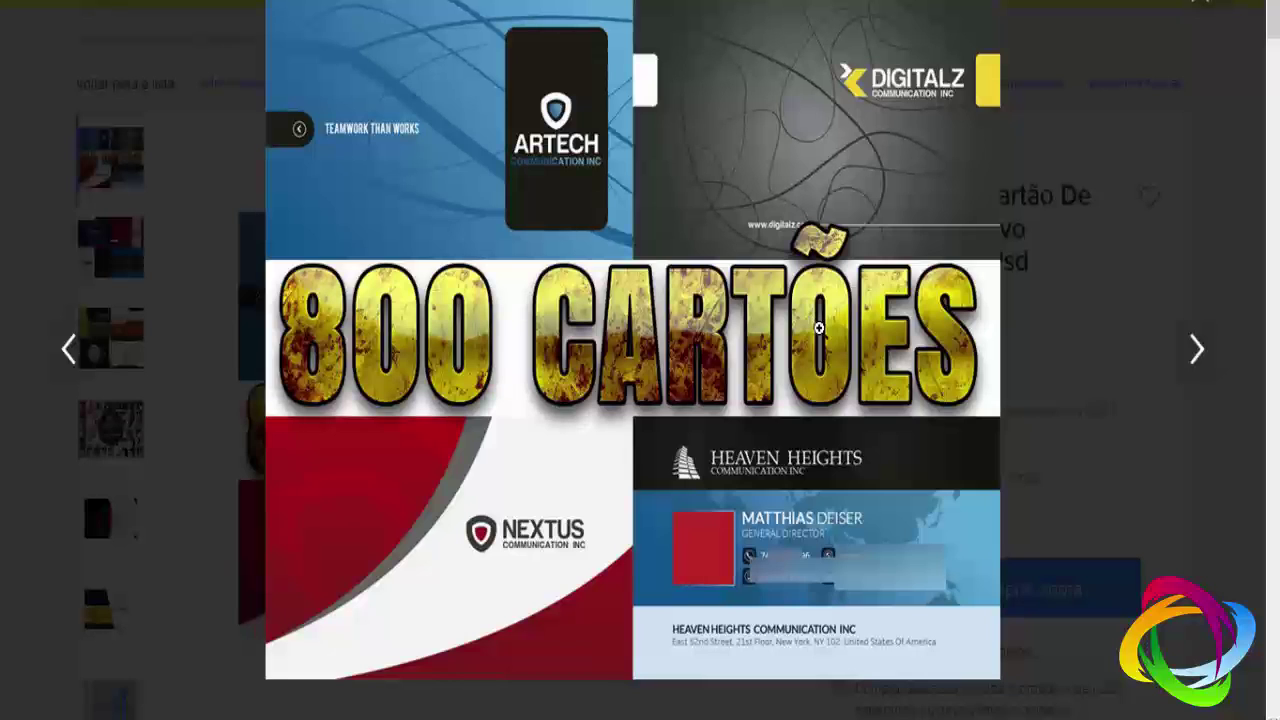
left_click(1199, 362)
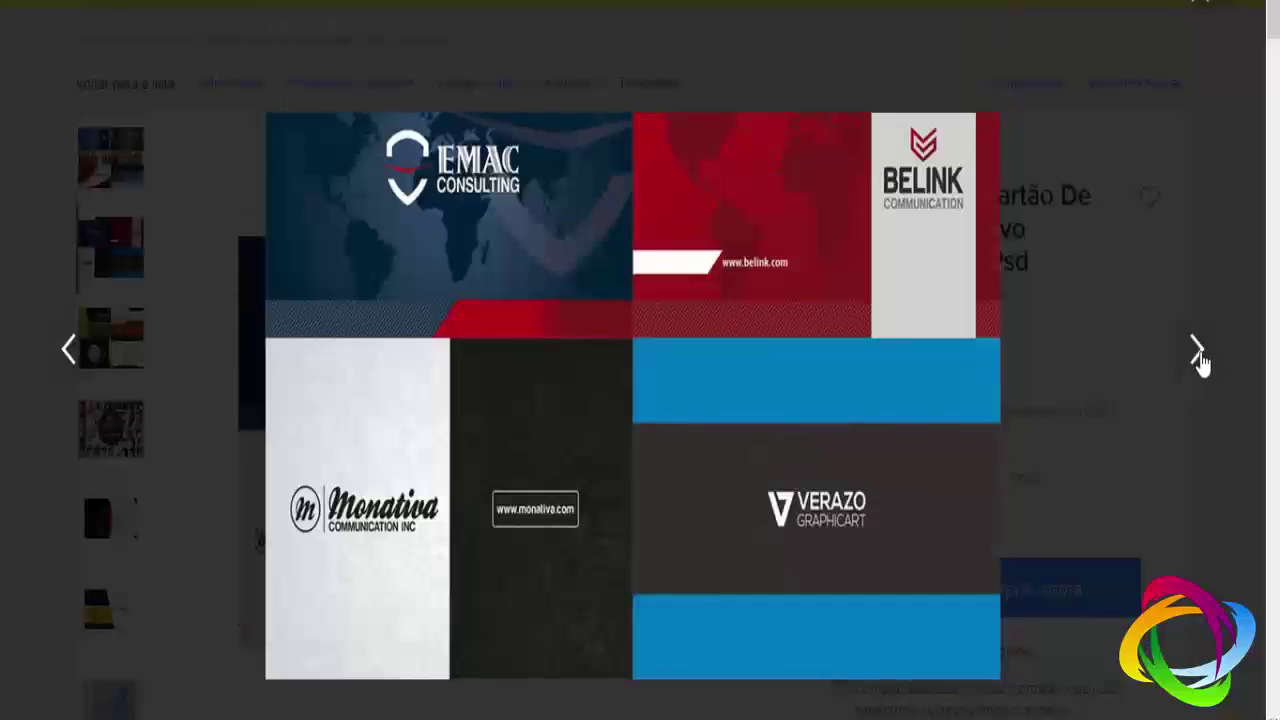
left_click(1199, 362)
left_click(1199, 362)
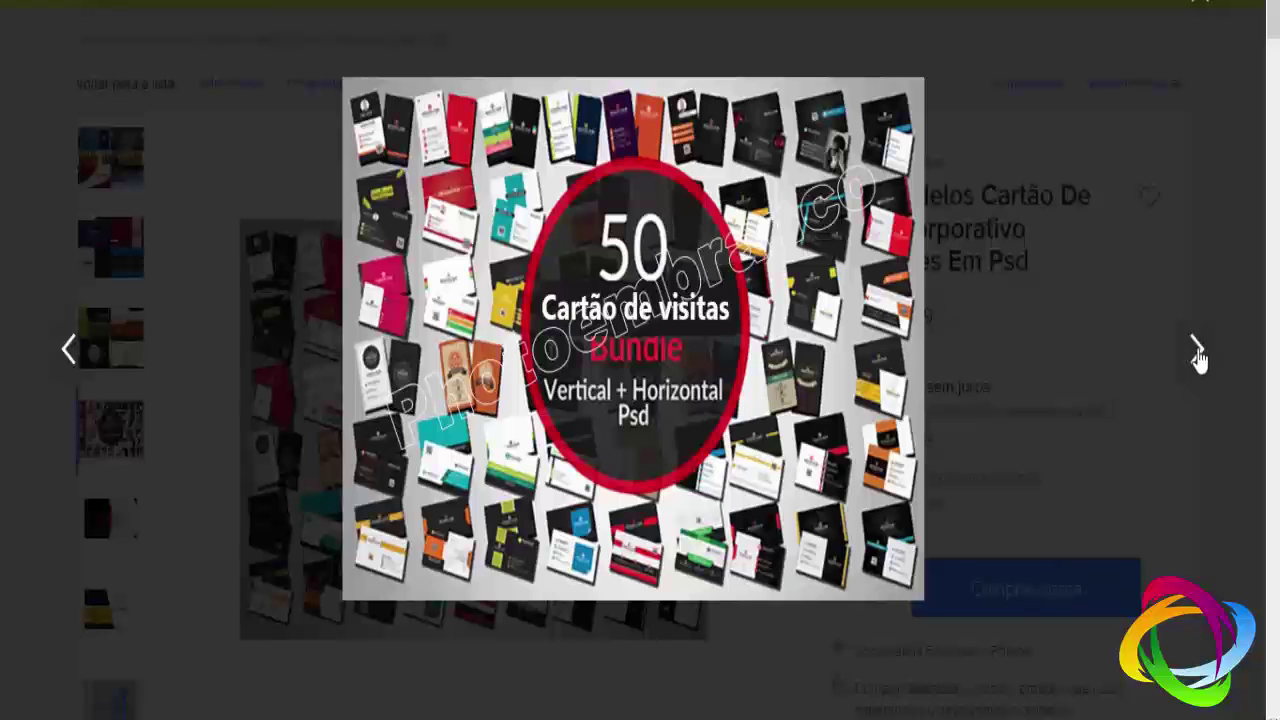
left_click(1199, 344)
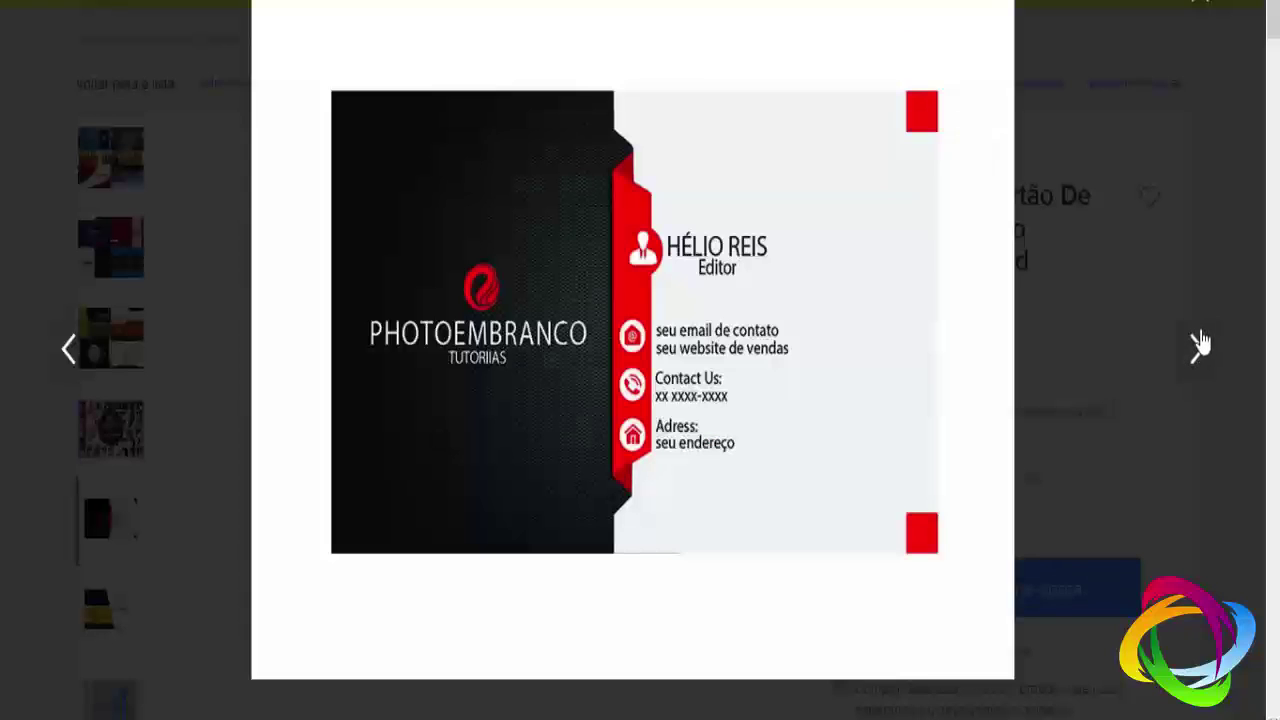
left_click(1201, 4)
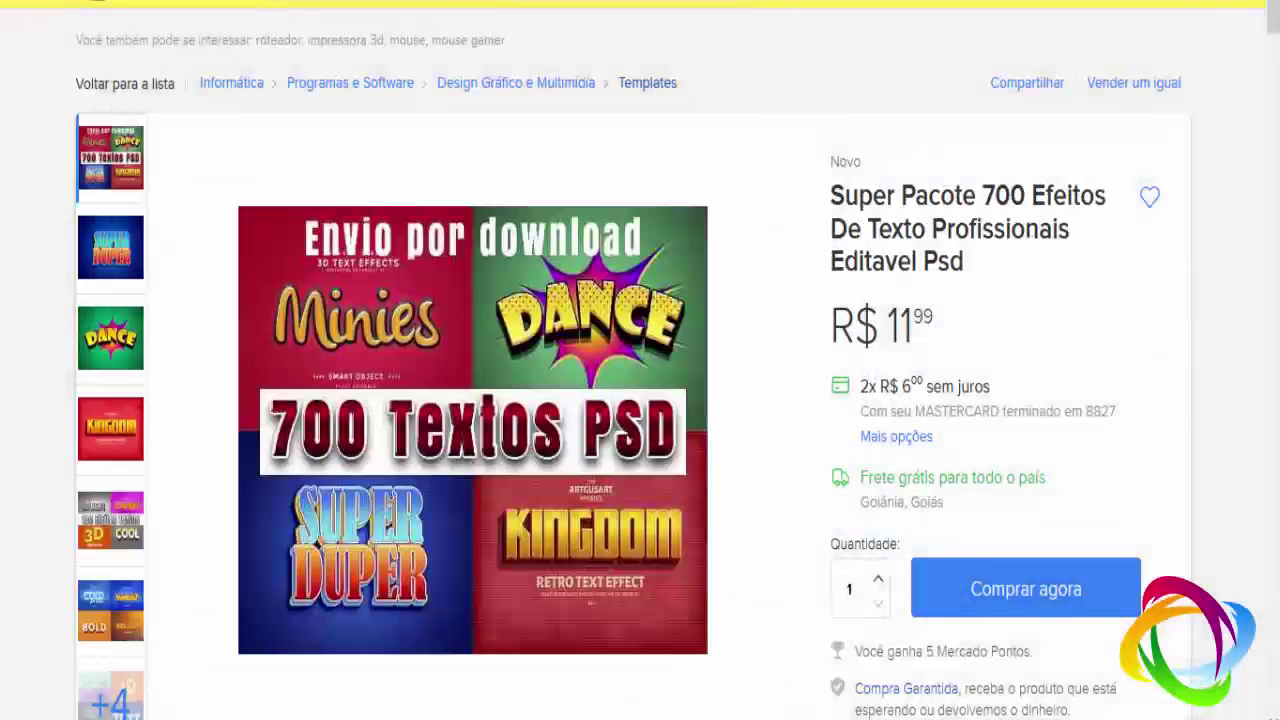
- View the 700 text effects image, then browse the 250 Panfleto flyer pack gallery
left_click(448, 324)
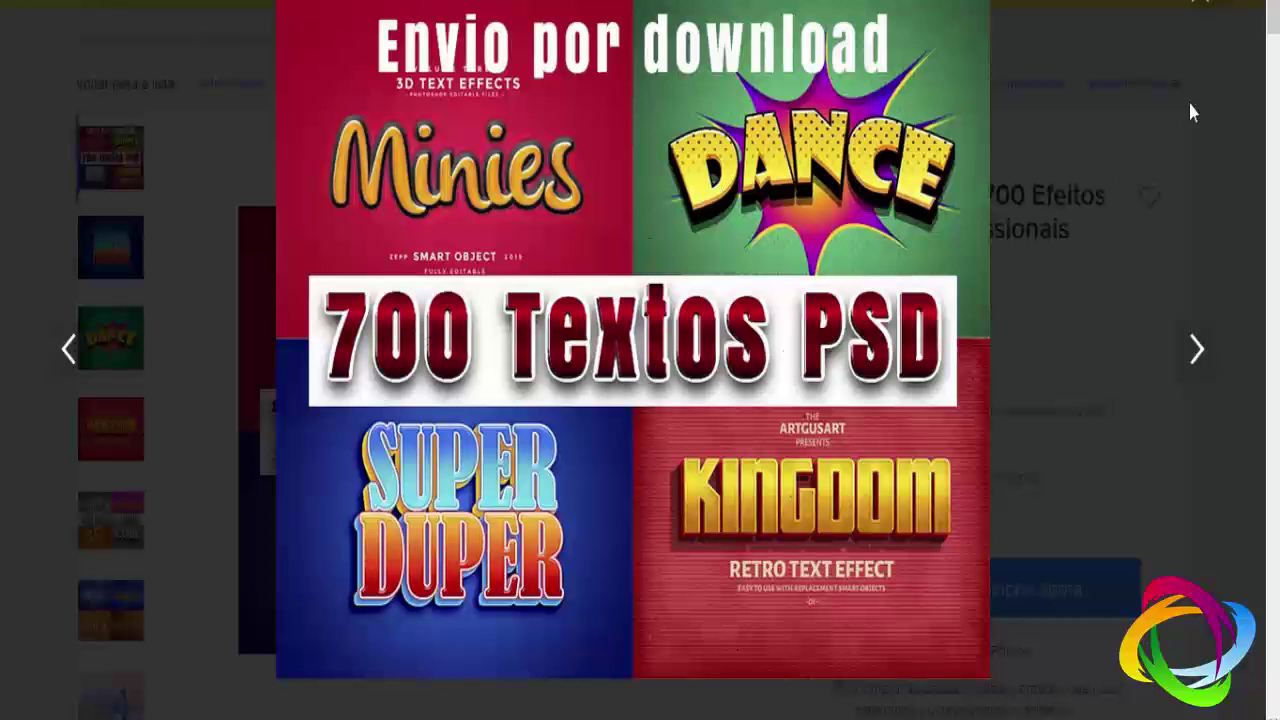
left_click(1200, 3)
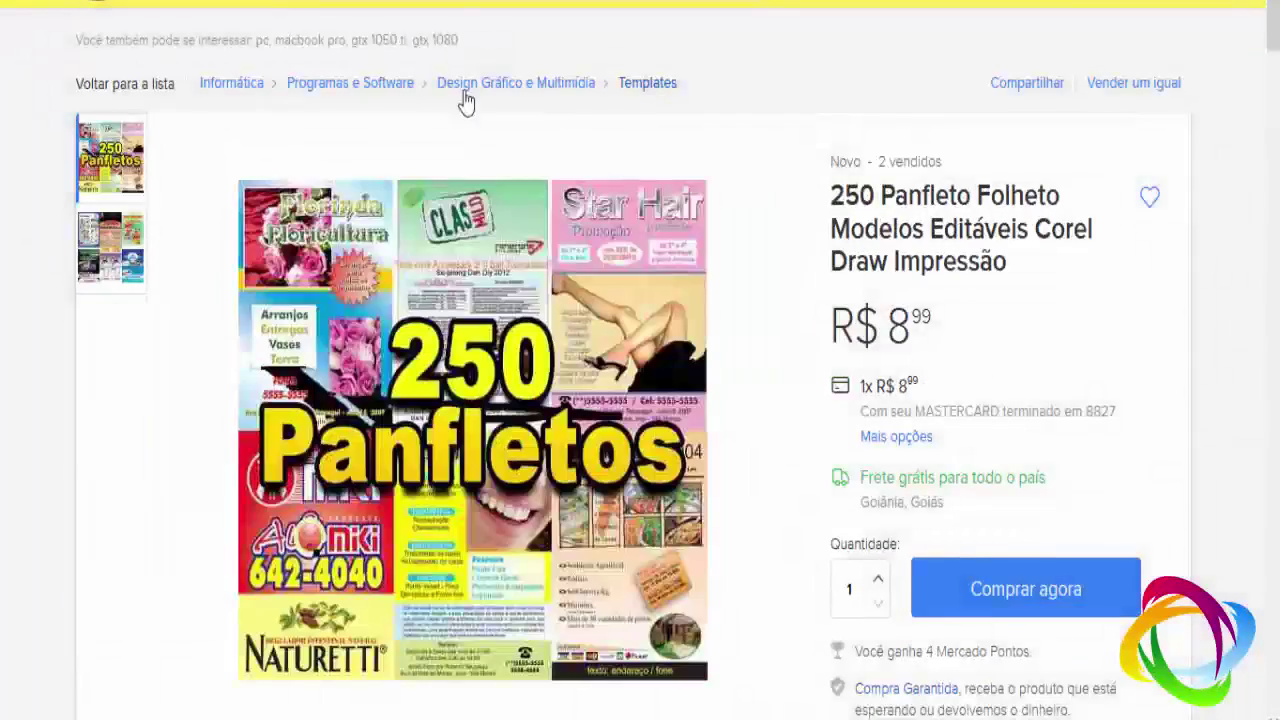
left_click(530, 277)
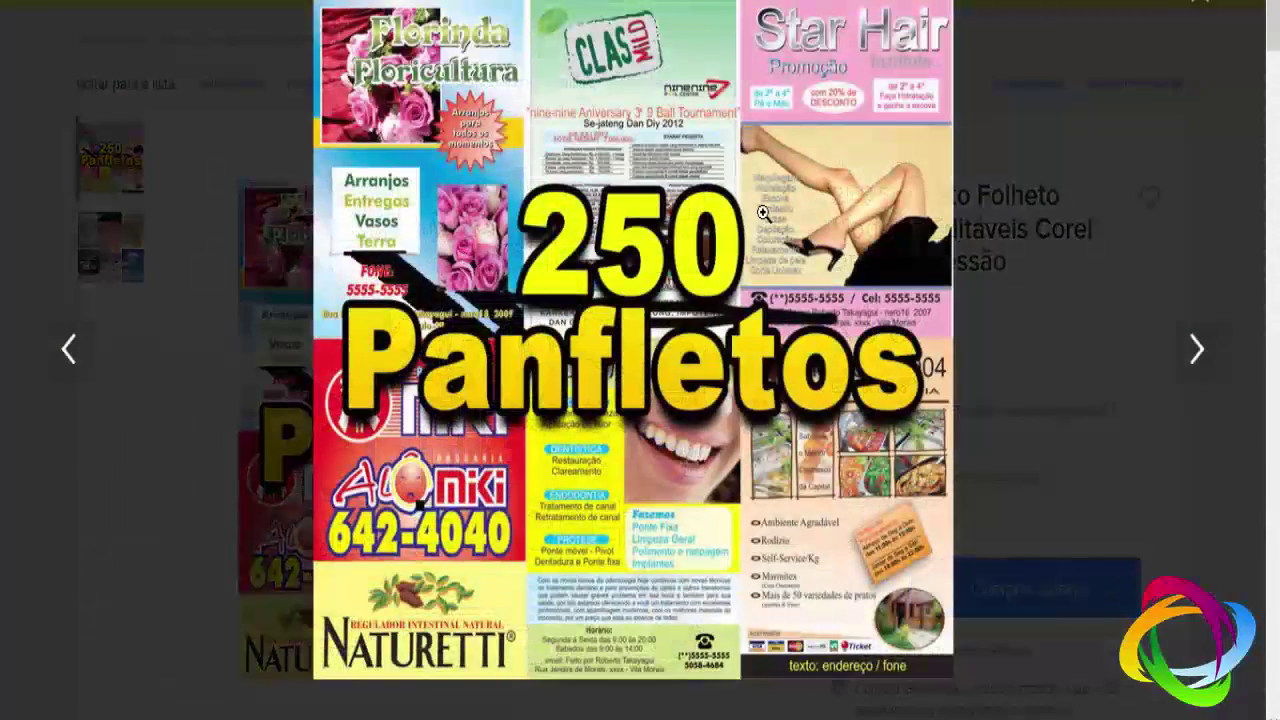
left_click(1196, 352)
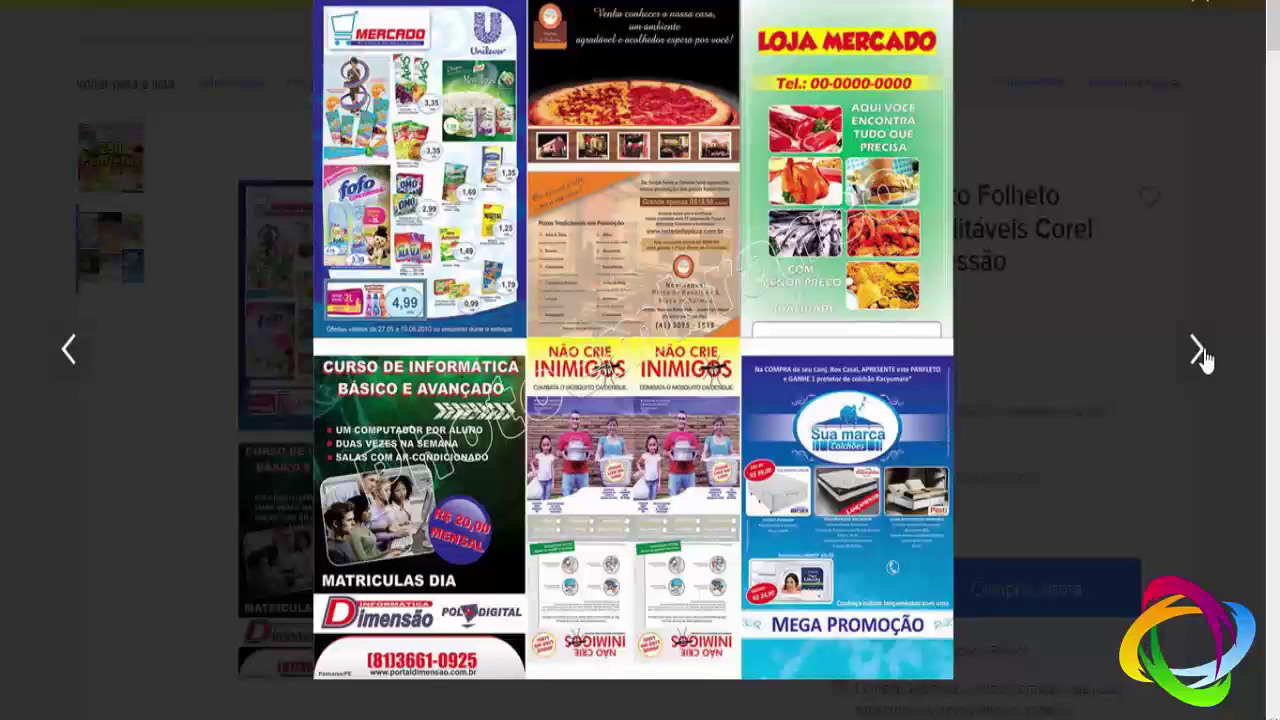
left_click(1203, 362)
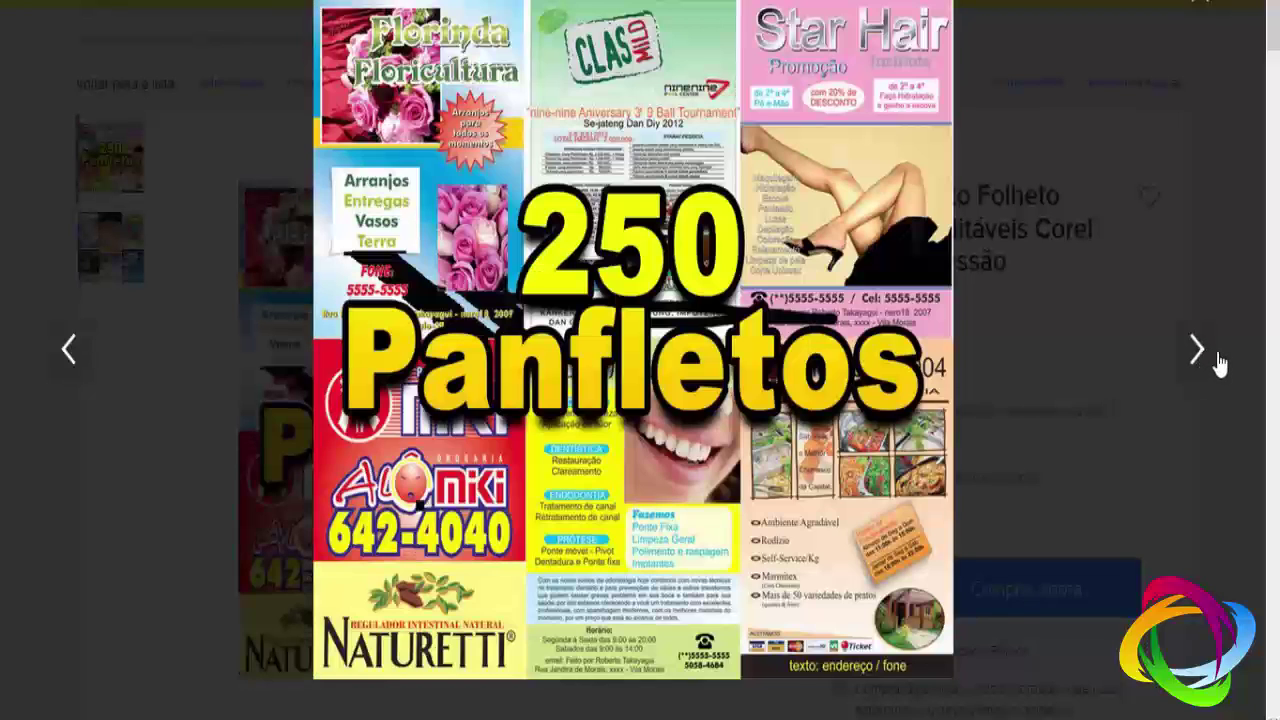
left_click(3, 375)
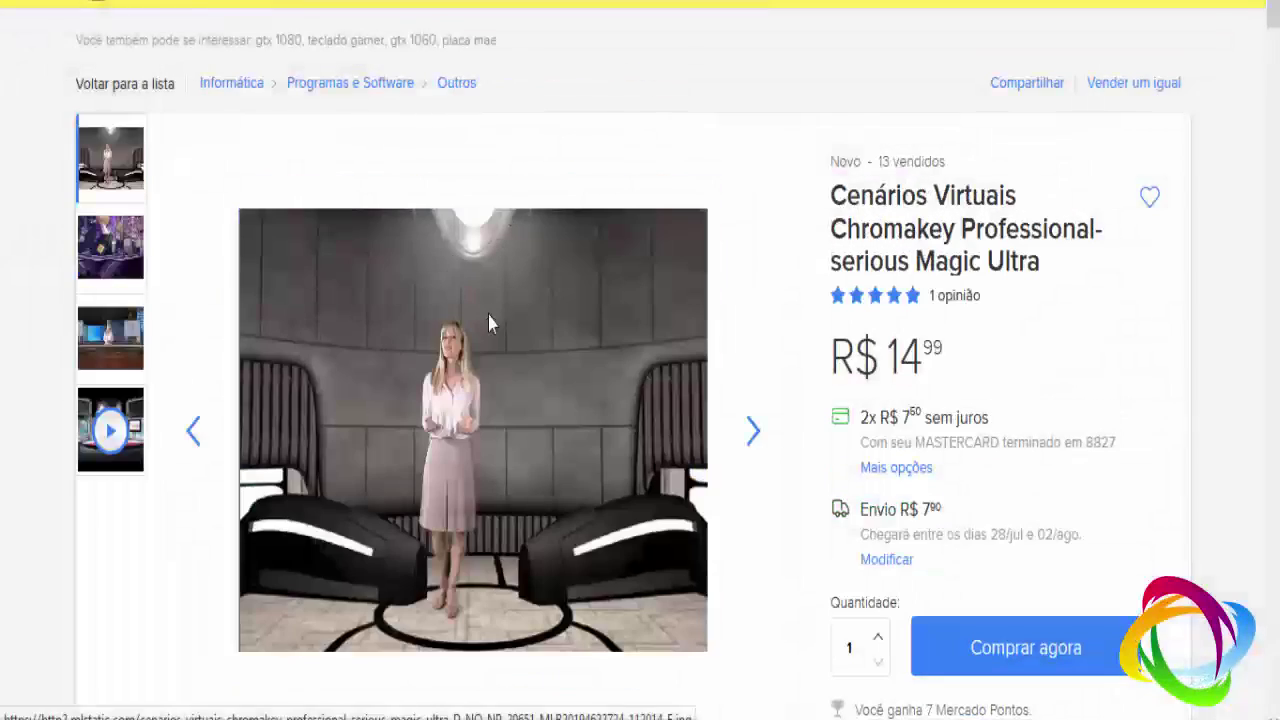
- Step through the chromakey set gallery: purple stage, news desk set and preview video
left_click(489, 305)
left_click(1196, 362)
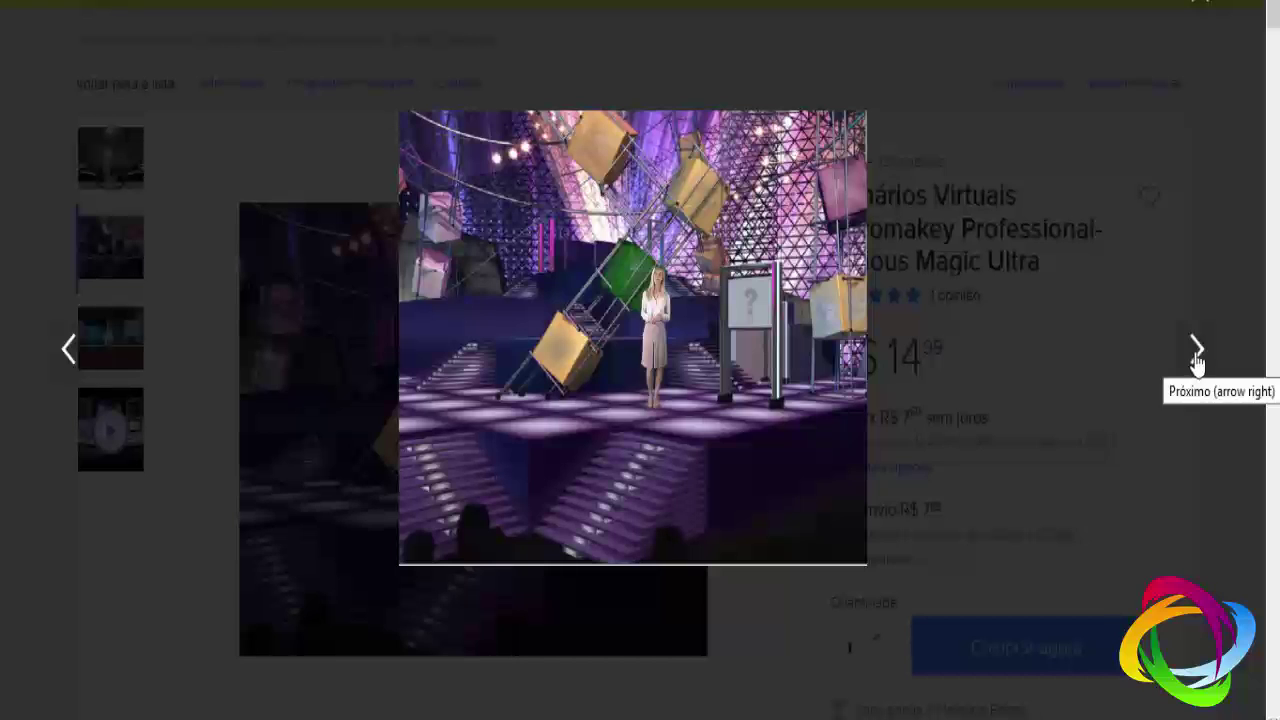
left_click(1198, 352)
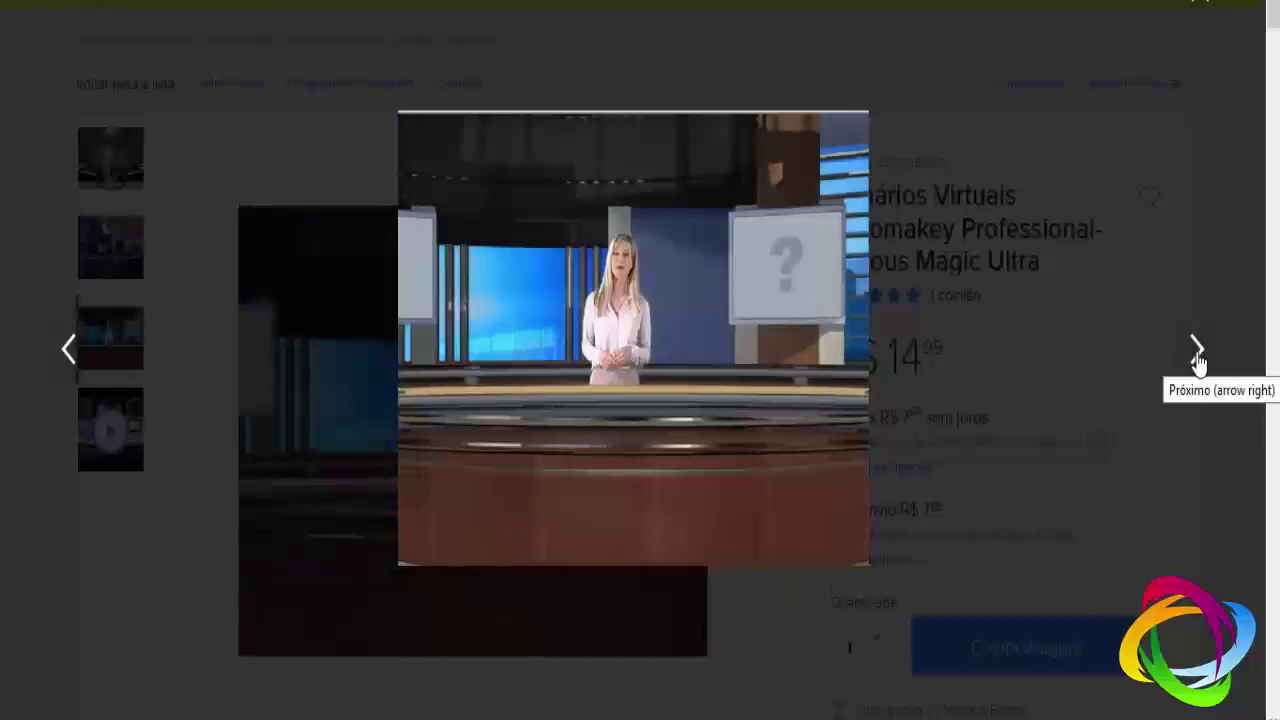
left_click(1198, 358)
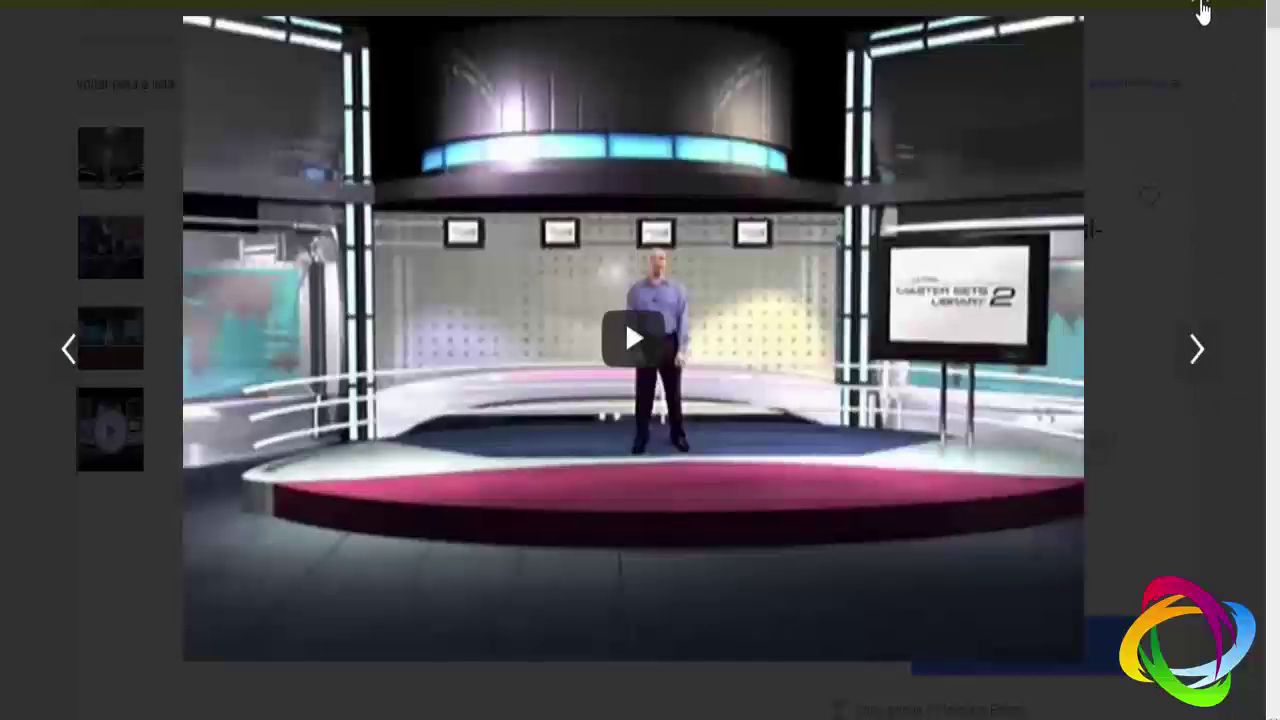
left_click(1200, 4)
- Return to the seller's listings page with Alt+Left
scroll(645, 507, "down", 5)
scroll(645, 507, "down", 5)
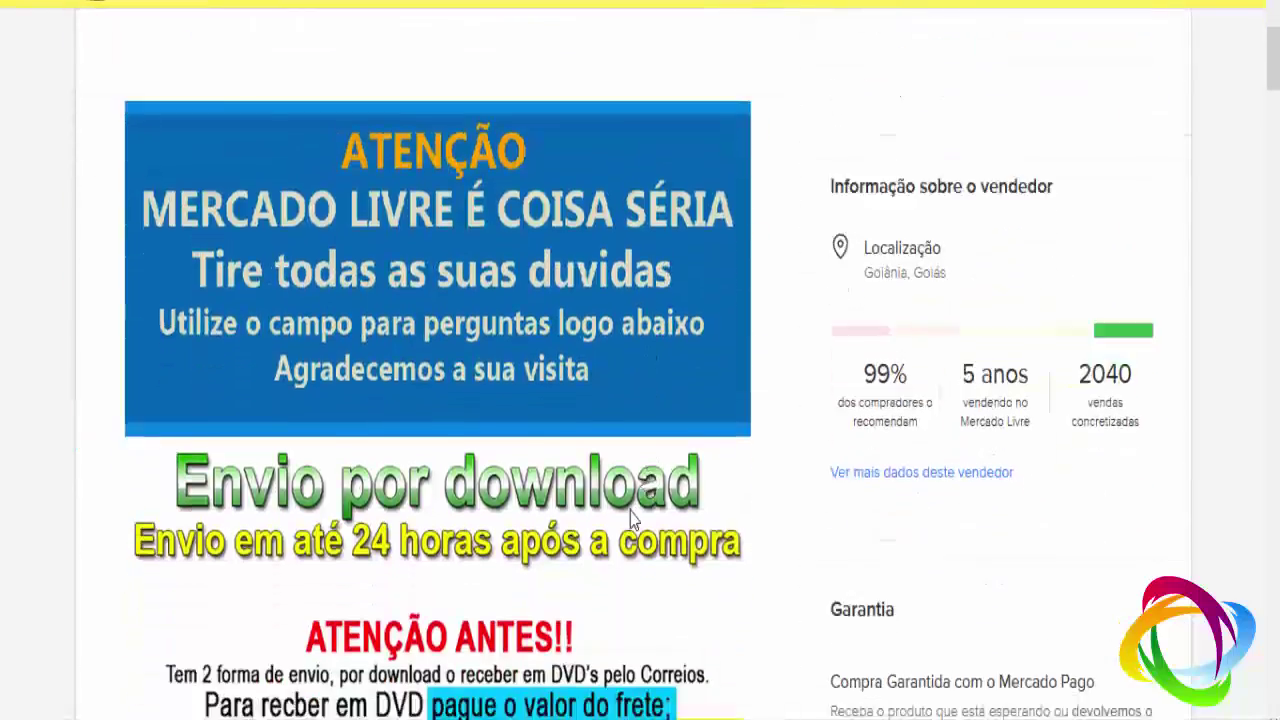
scroll(507, 492, "up", 10)
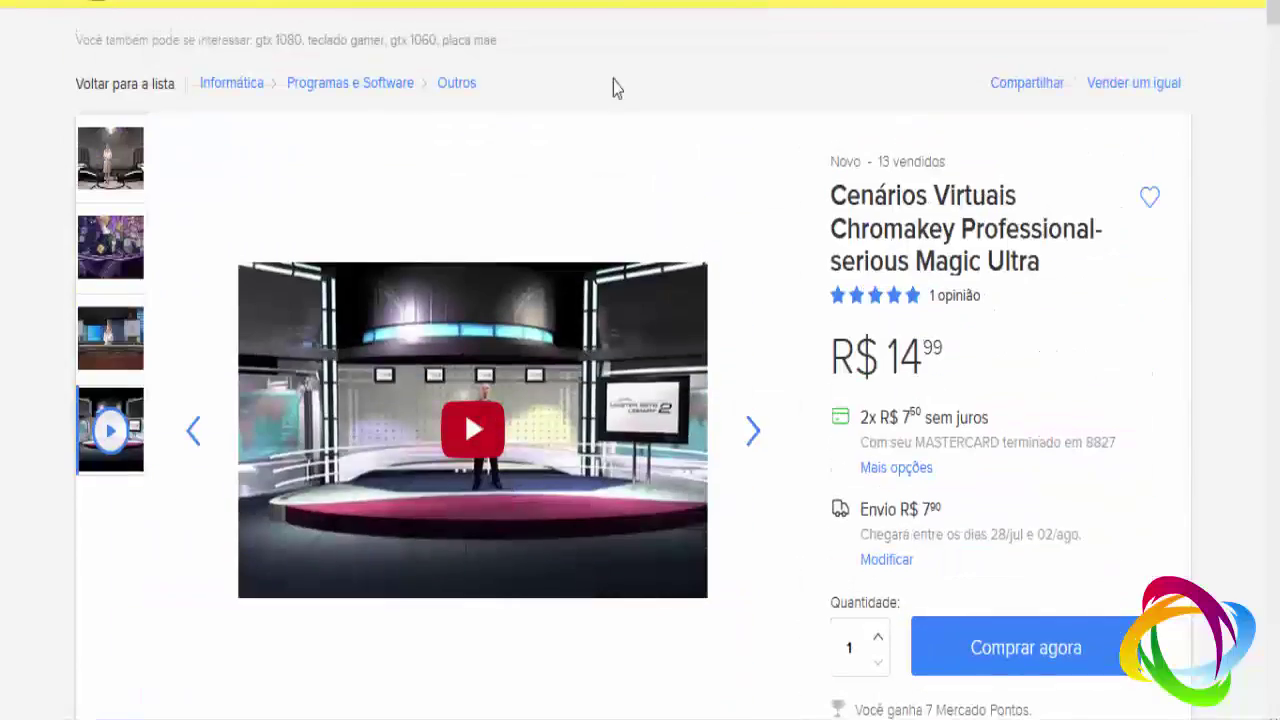
key("alt+Left")
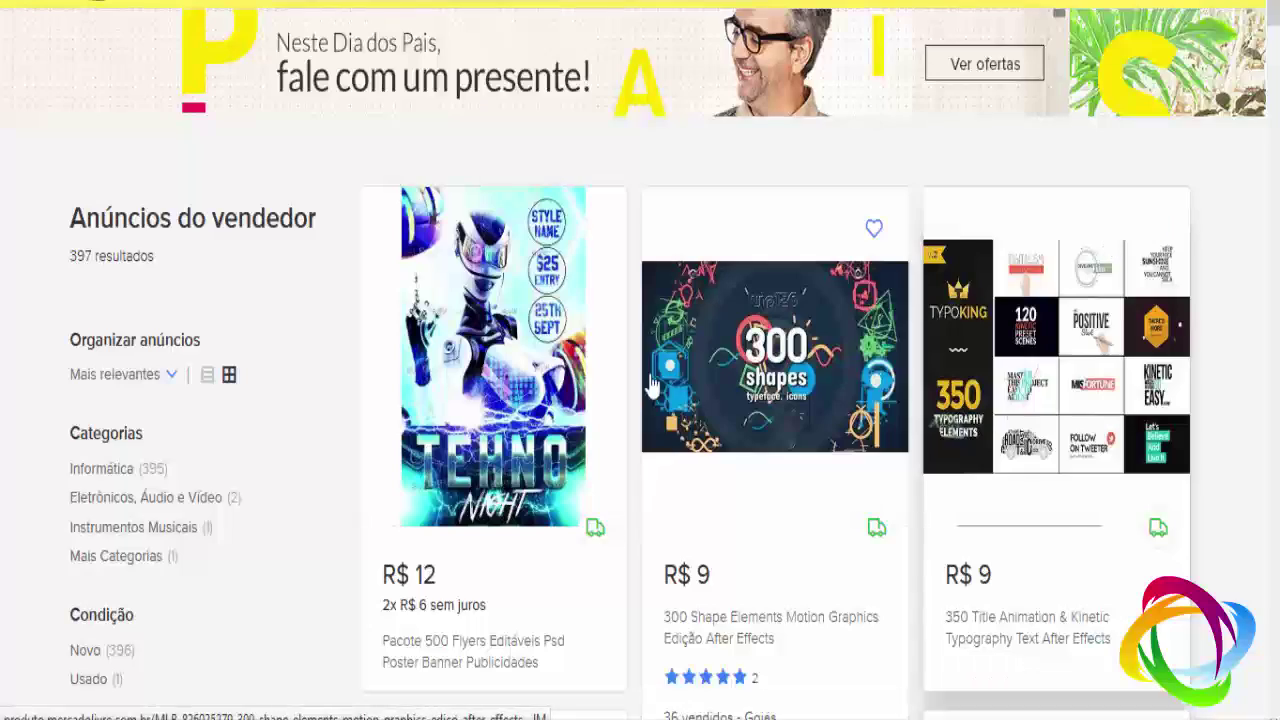
- Scroll down through the seller's Anúncios do vendedor template listings grid
scroll(651, 378, "down", 2)
scroll(651, 378, "up", 2)
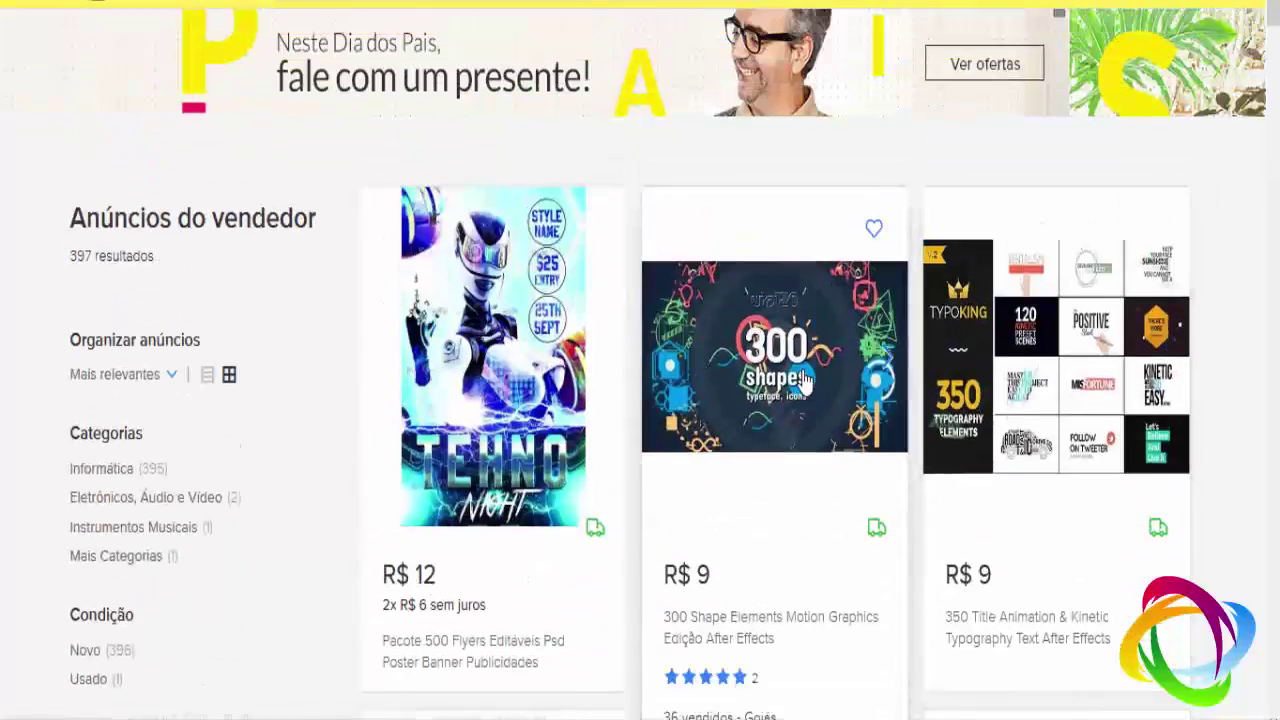
scroll(800, 378, "down", 2)
scroll(703, 323, "down", 3)
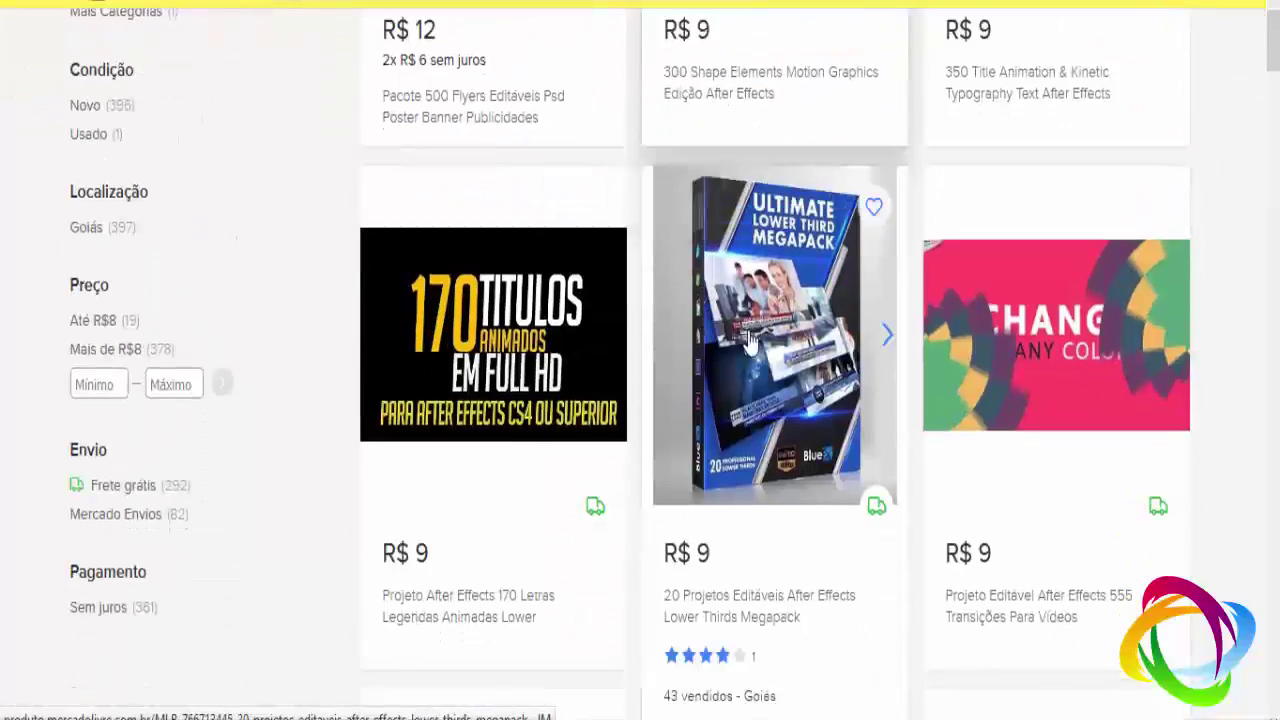
scroll(1105, 362, "down", 1)
scroll(546, 366, "down", 5)
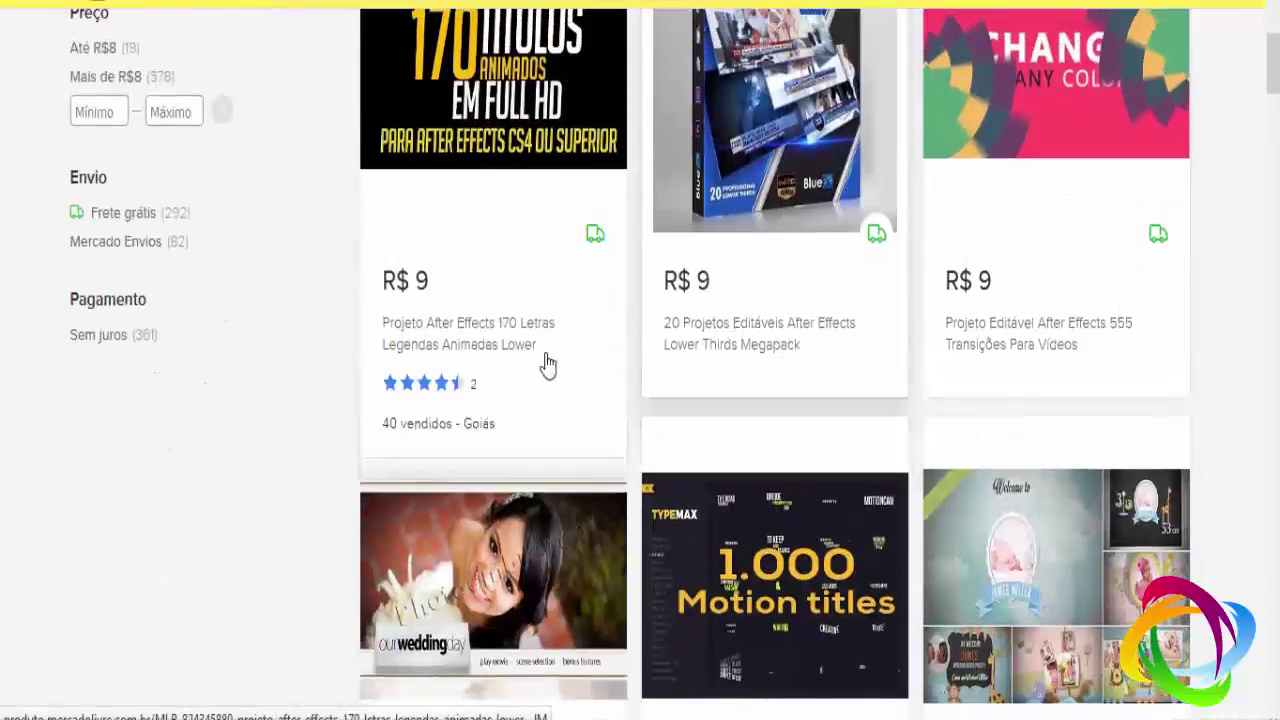
scroll(606, 408, "down", 2)
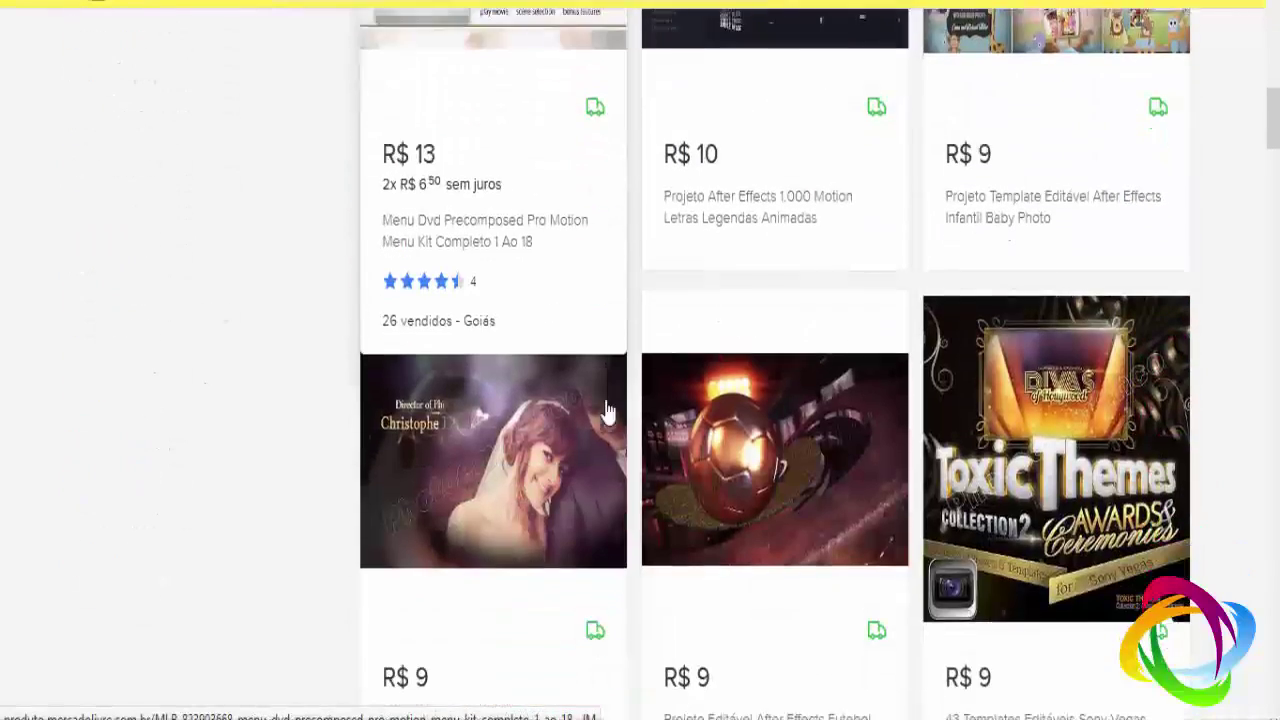
scroll(606, 410, "down", 3)
scroll(607, 410, "down", 3)
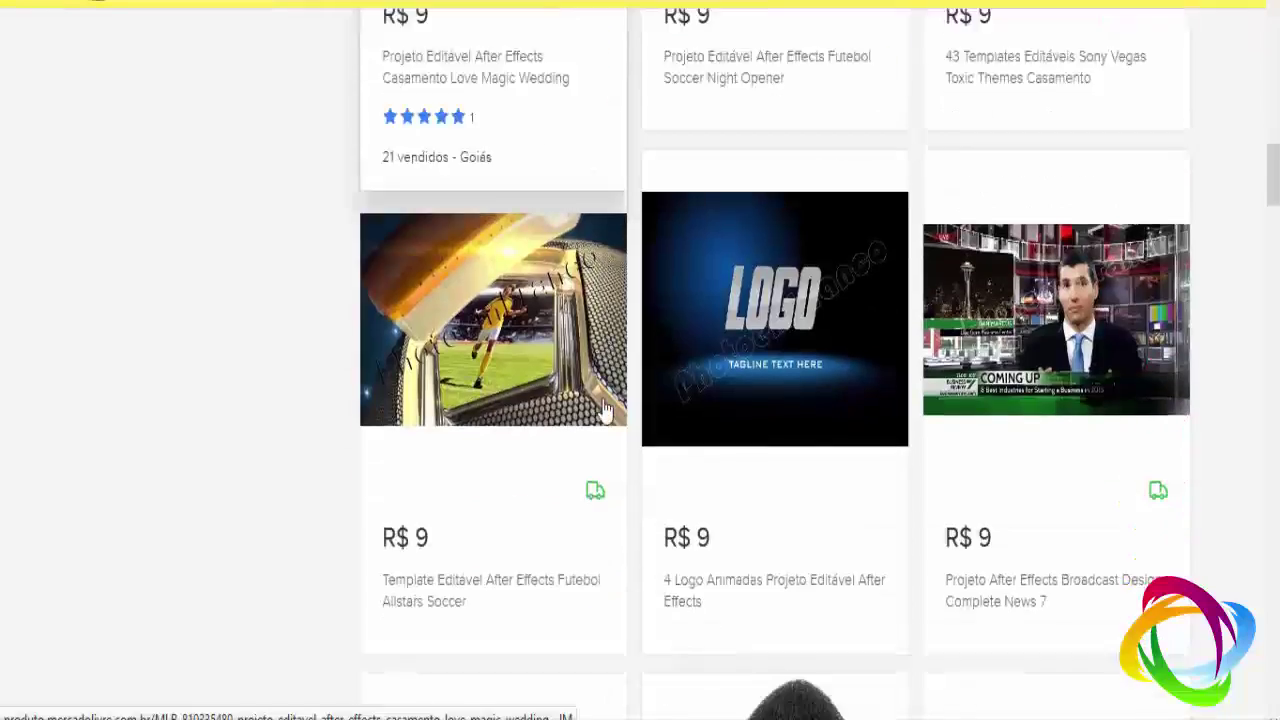
scroll(606, 410, "down", 4)
scroll(620, 390, "down", 2)
scroll(780, 300, "up", 2)
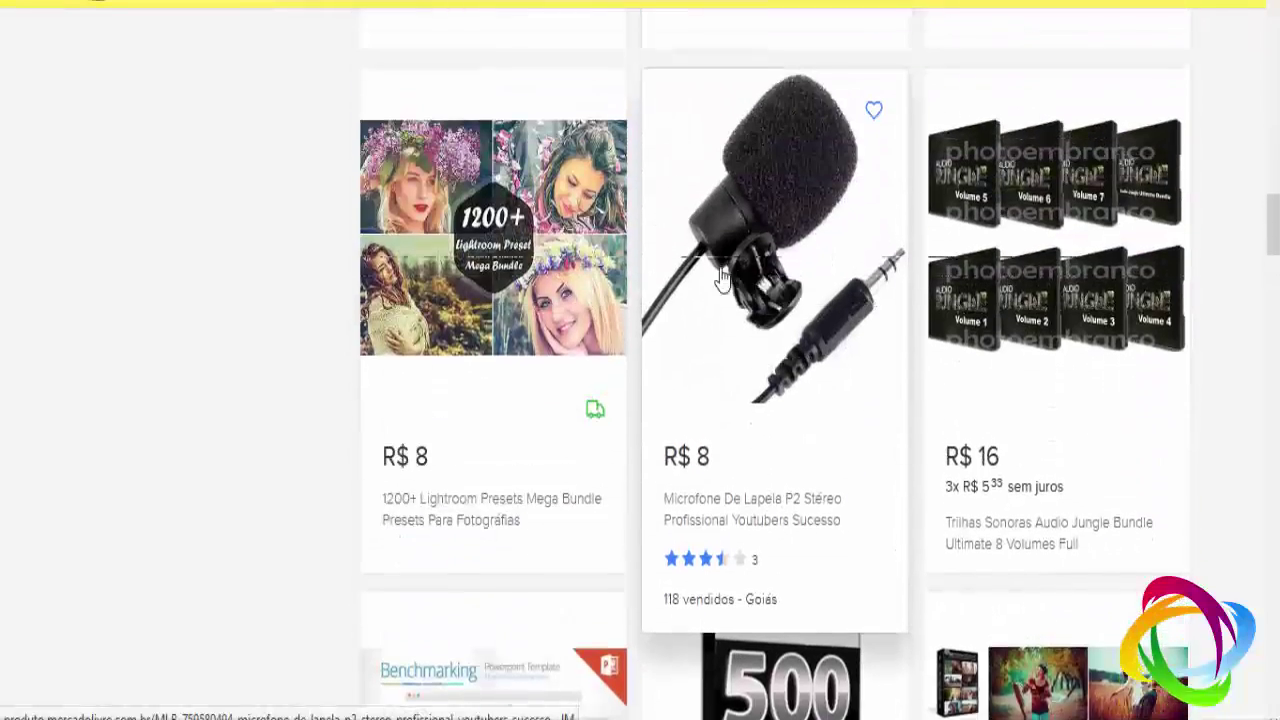
scroll(490, 318, "down", 2)
scroll(349, 380, "down", 5)
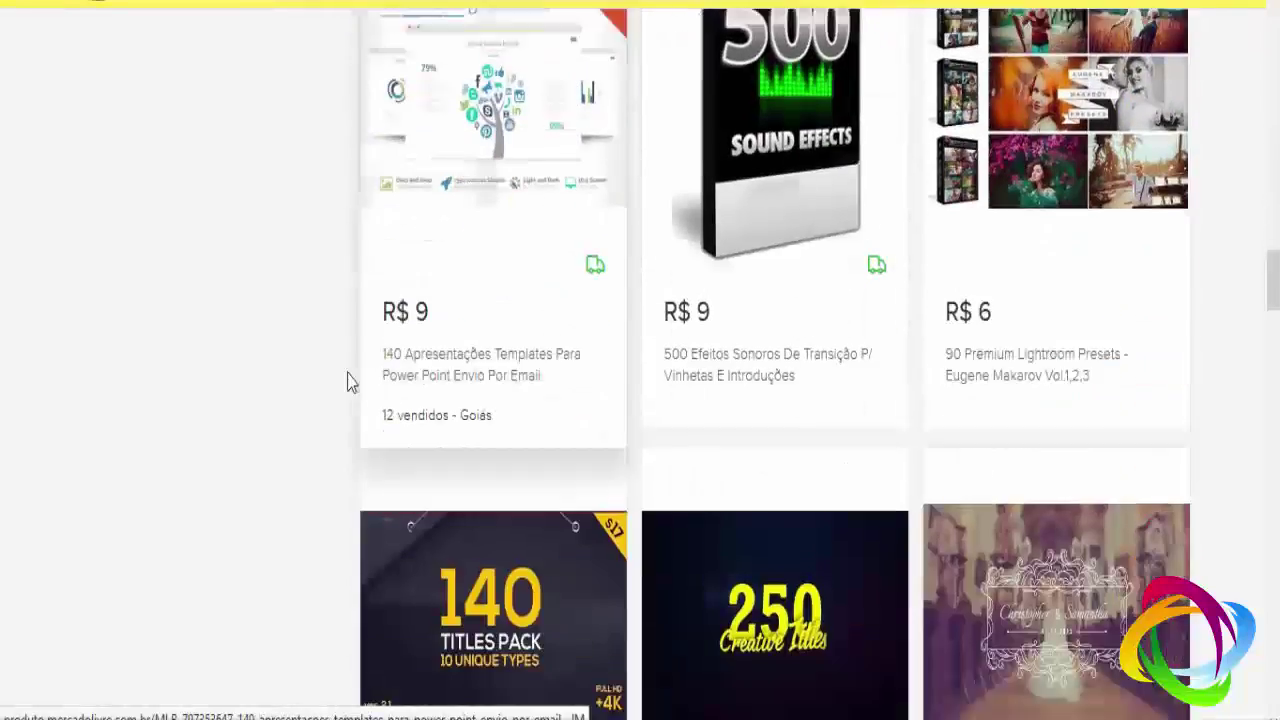
scroll(192, 407, "up", 3)
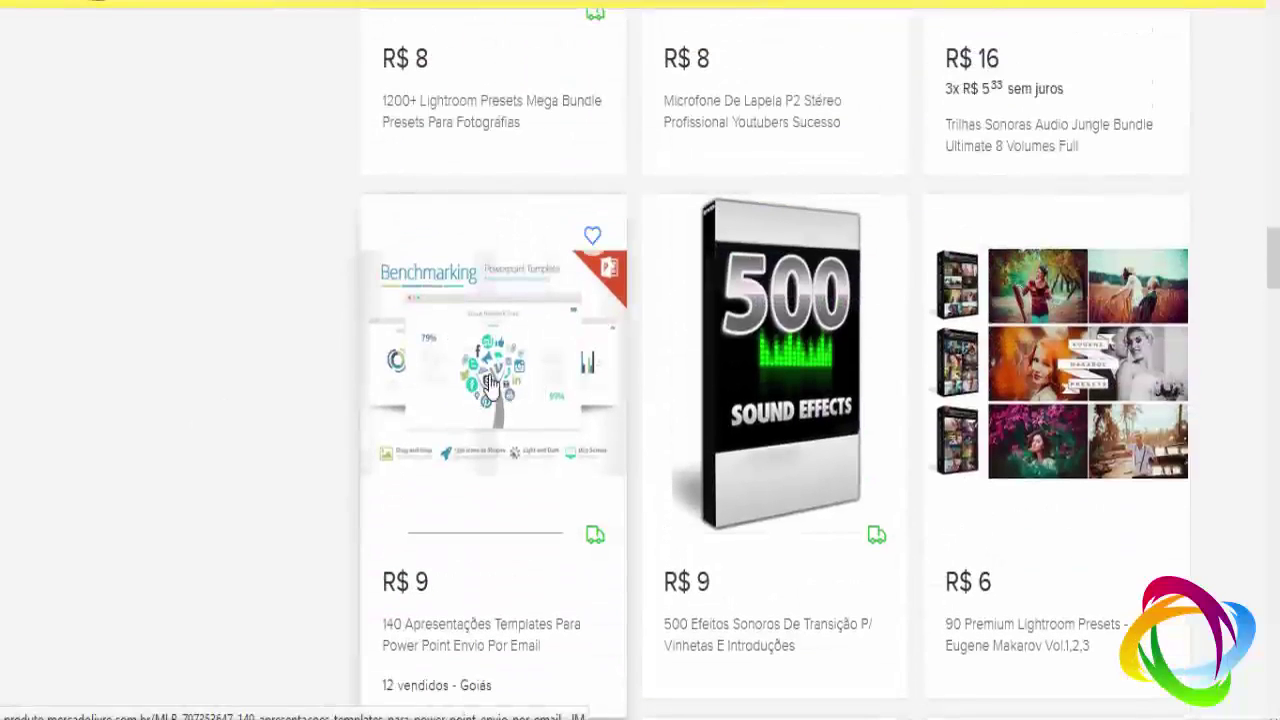
scroll(490, 385, "down", 5)
scroll(486, 391, "down", 6)
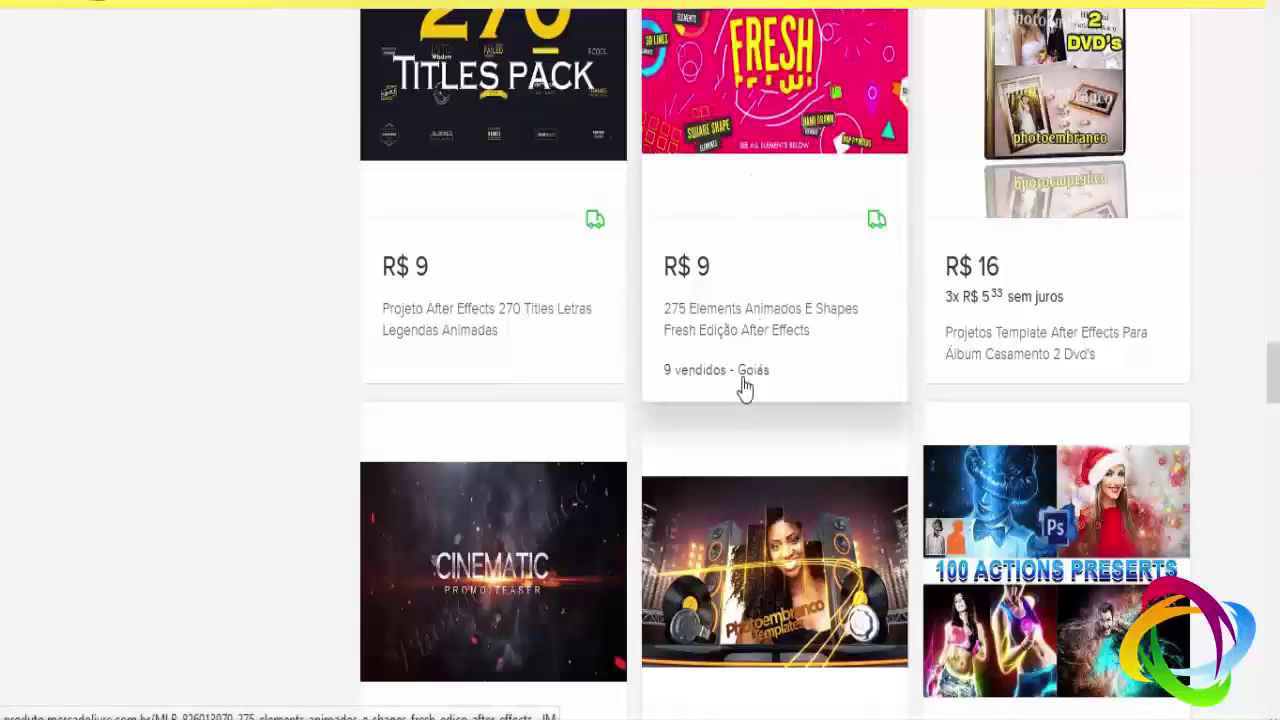
scroll(745, 390, "down", 3)
scroll(740, 391, "down", 4)
scroll(740, 391, "down", 4)
scroll(735, 392, "down", 3)
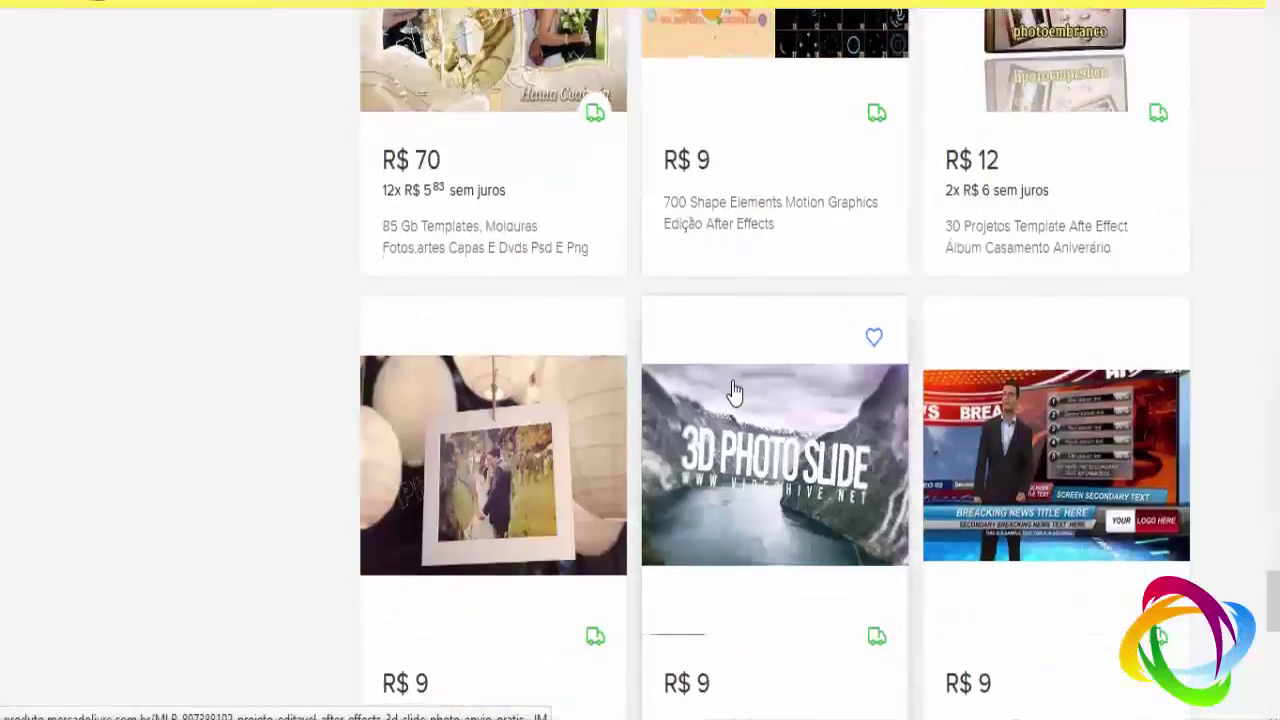
scroll(731, 391, "down", 5)
scroll(709, 392, "up", 5)
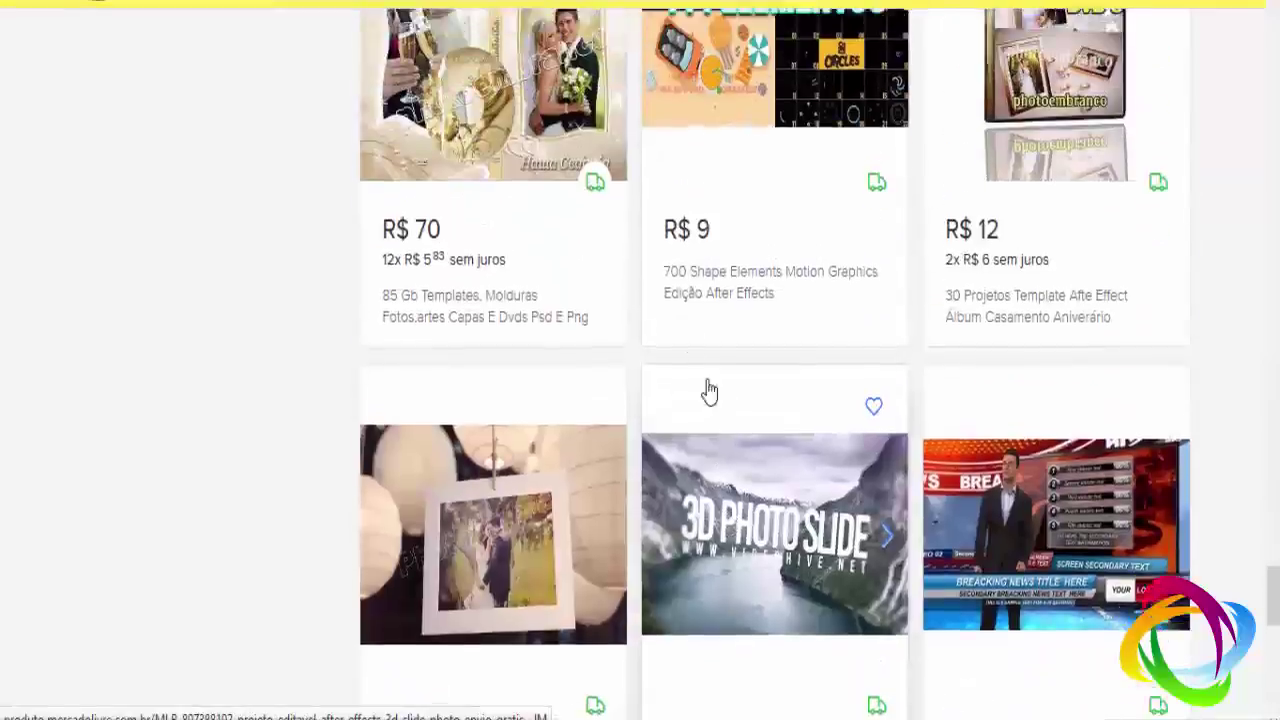
scroll(709, 392, "up", 3)
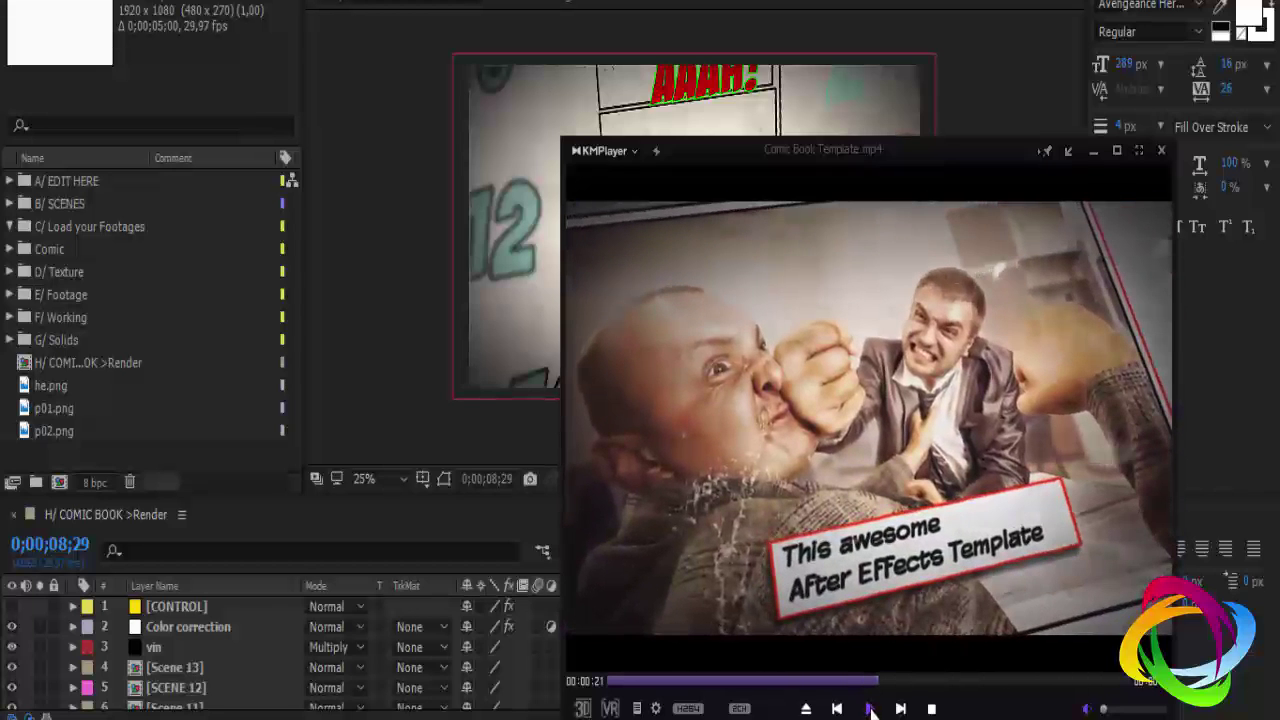
- Pause and replay the Comic Book Template preview from 5 s, then return to After Effects
left_click(870, 708)
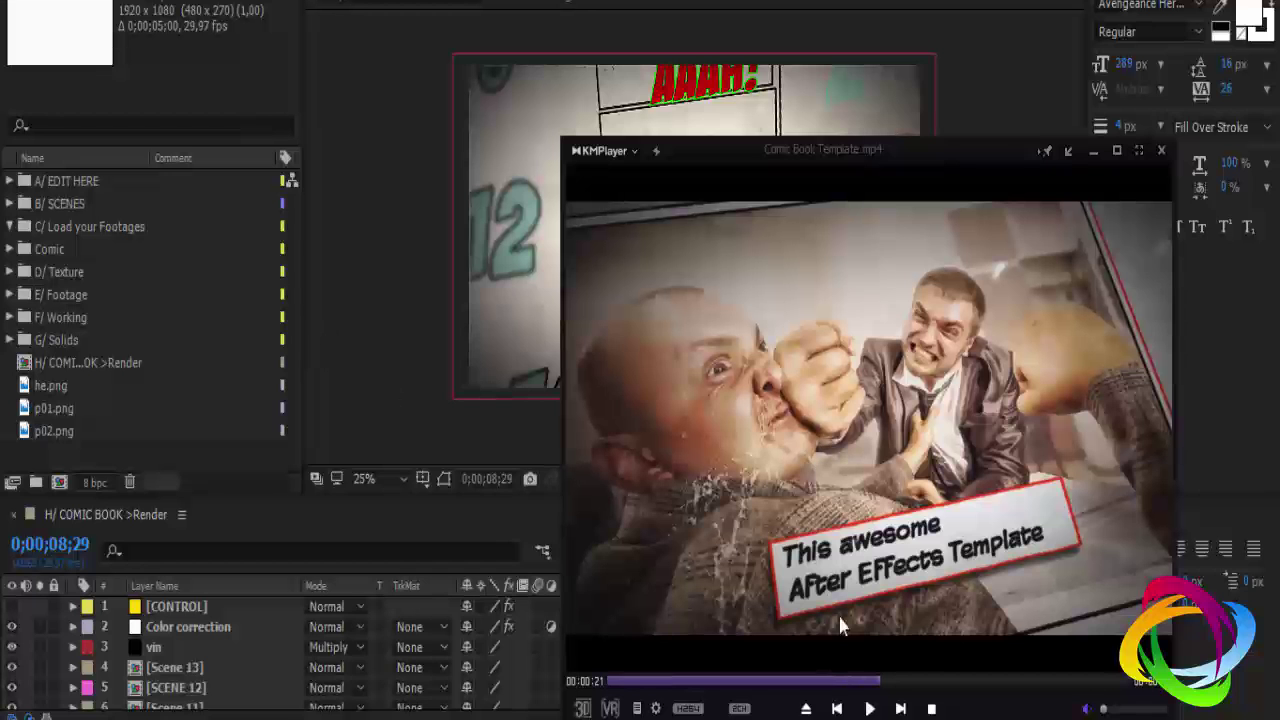
left_click(870, 708)
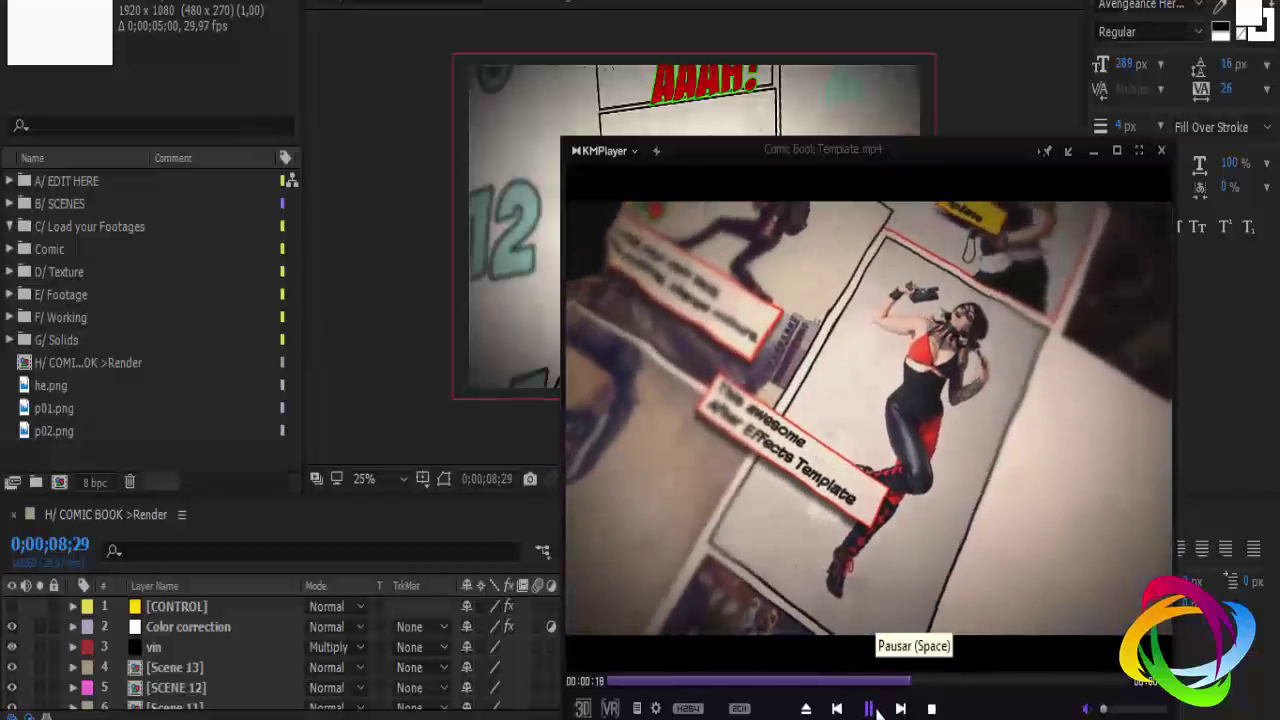
left_click(870, 708)
left_click(670, 686)
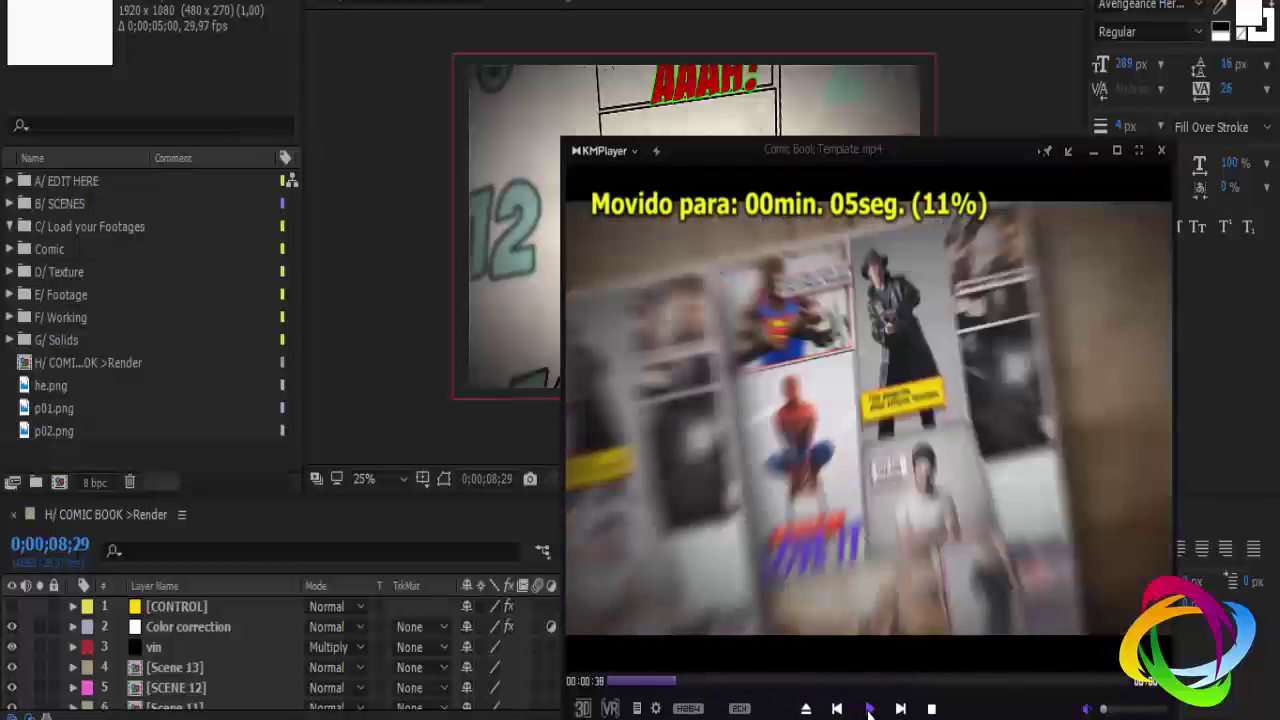
left_click(870, 708)
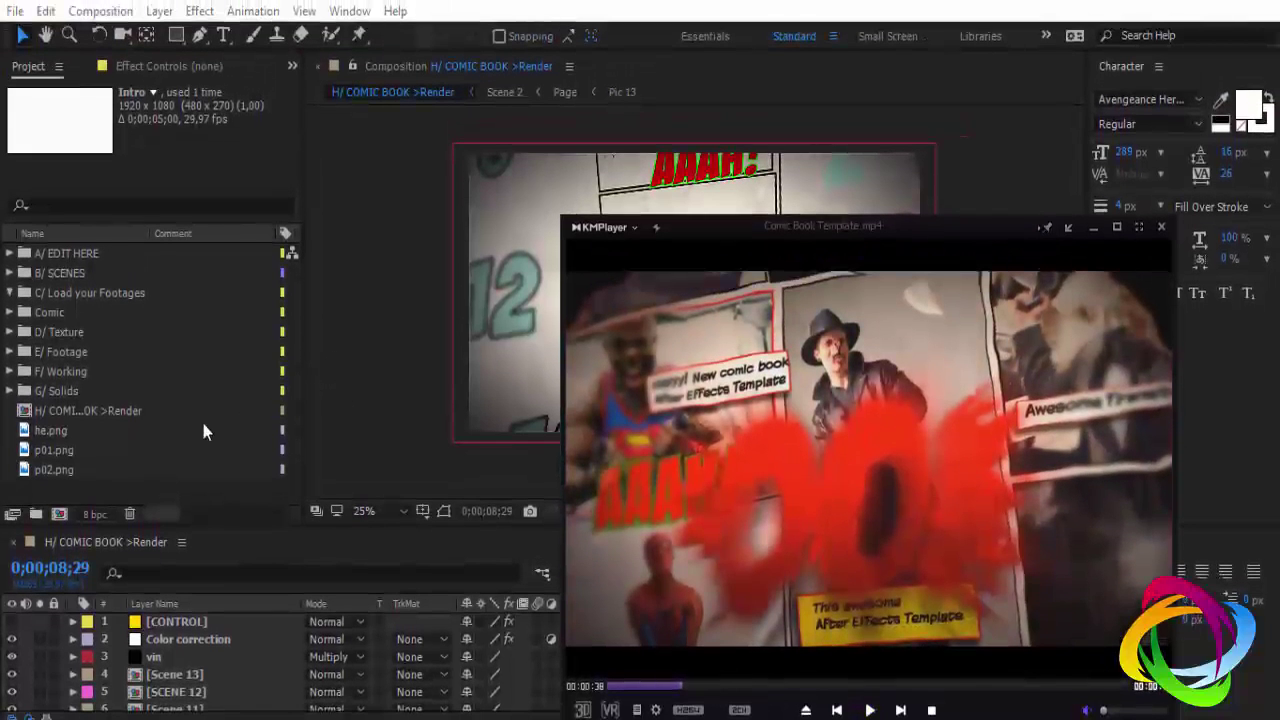
left_click(335, 390)
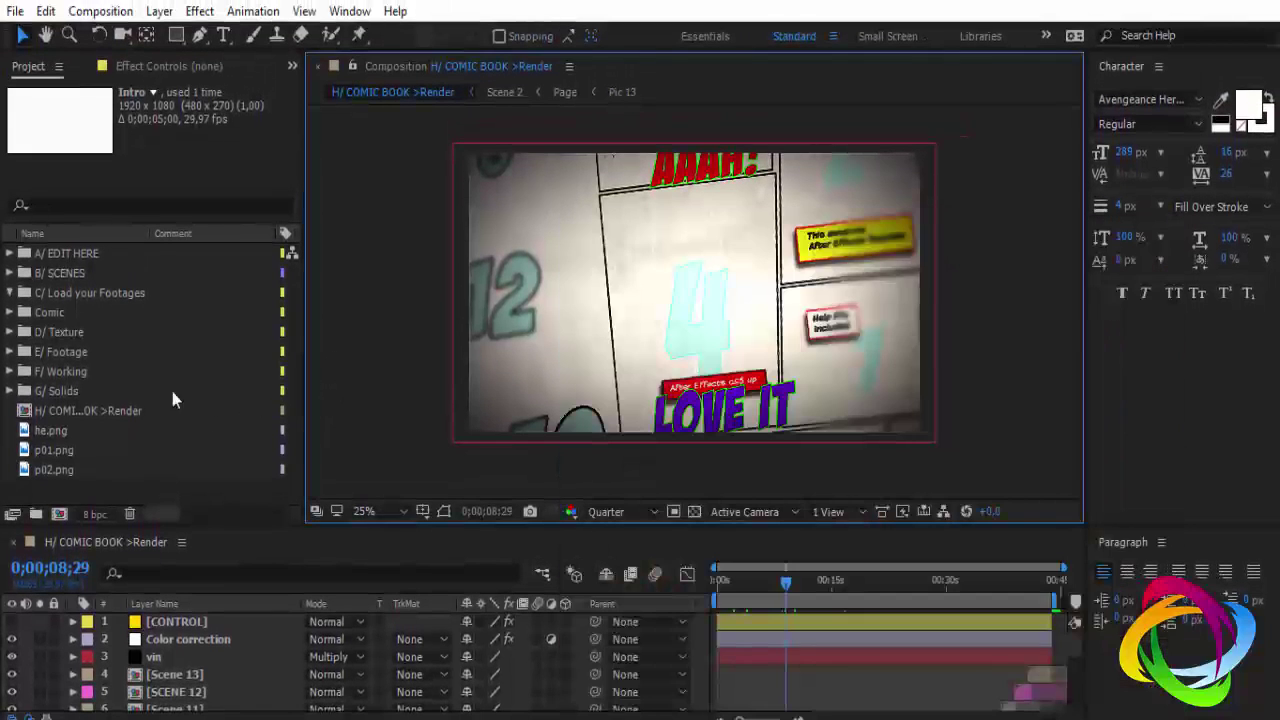
- Expand the Comic folder and open The_Walking_Dead_Finale_Capa1.jpg for a full-size look
left_click(50, 313)
left_click(10, 313)
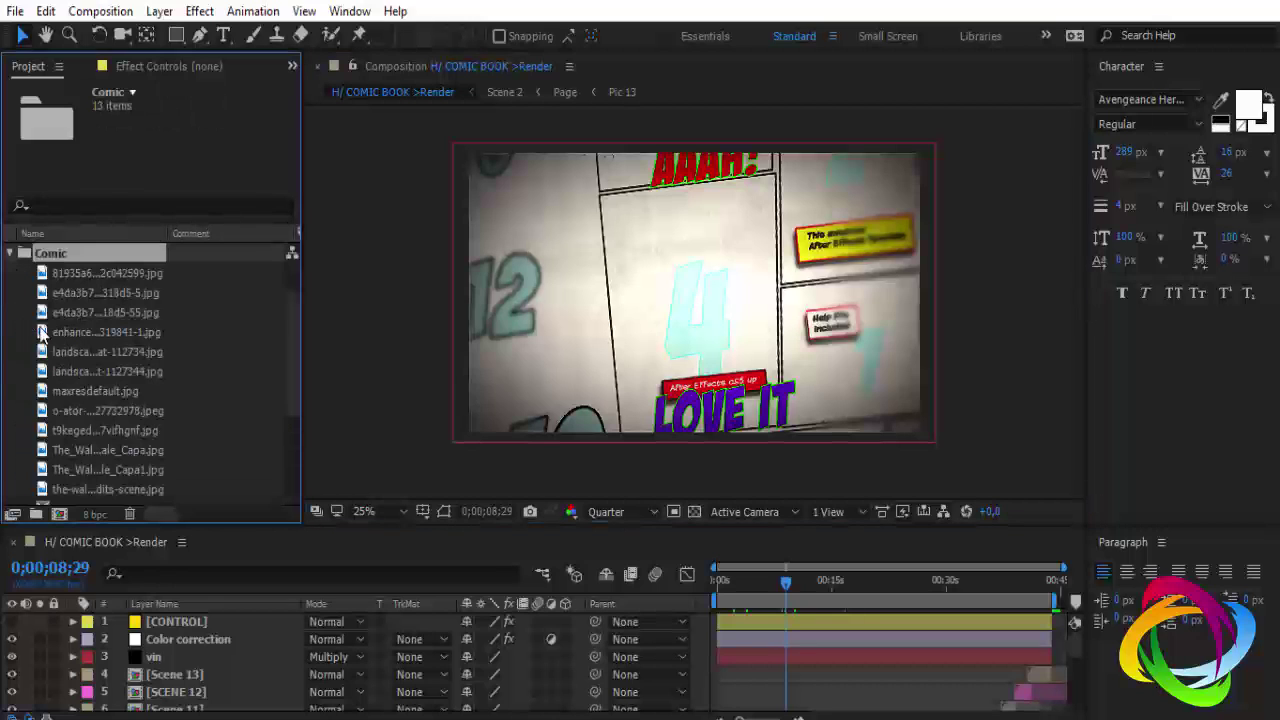
left_click(77, 426)
scroll(77, 431, "down", 3)
left_click(83, 315)
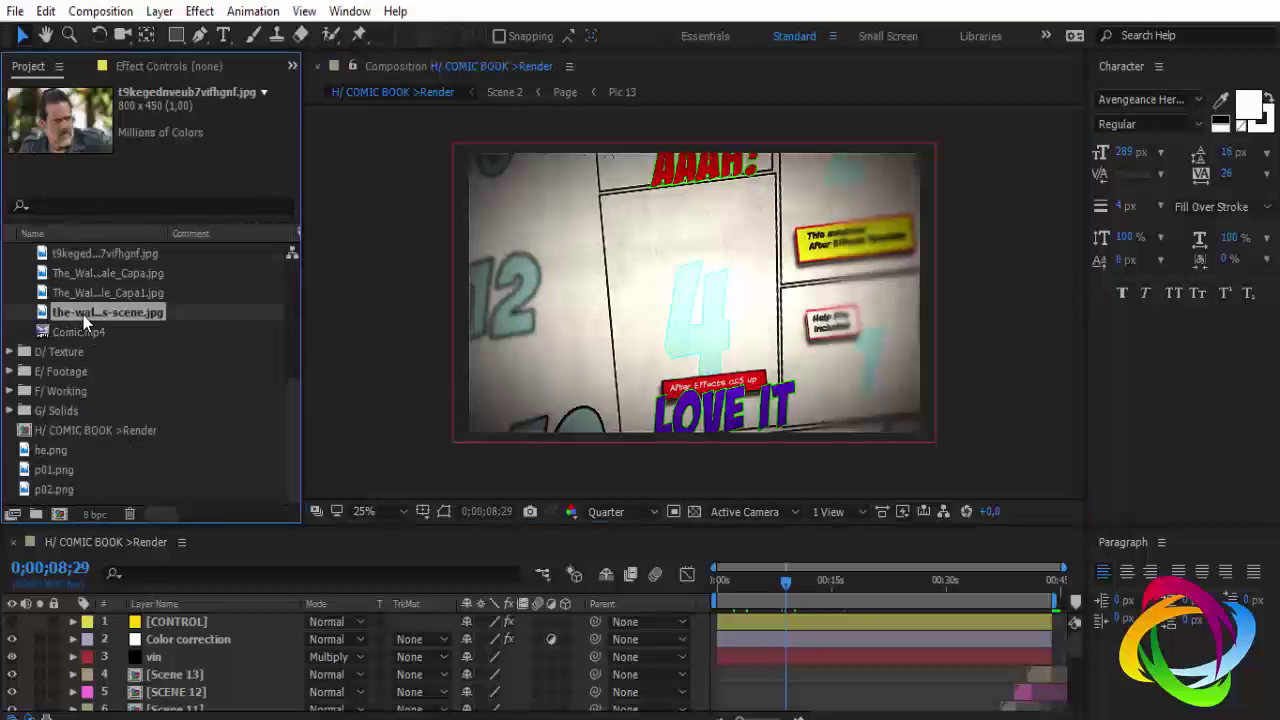
scroll(83, 315, "up", 2)
left_click(98, 413)
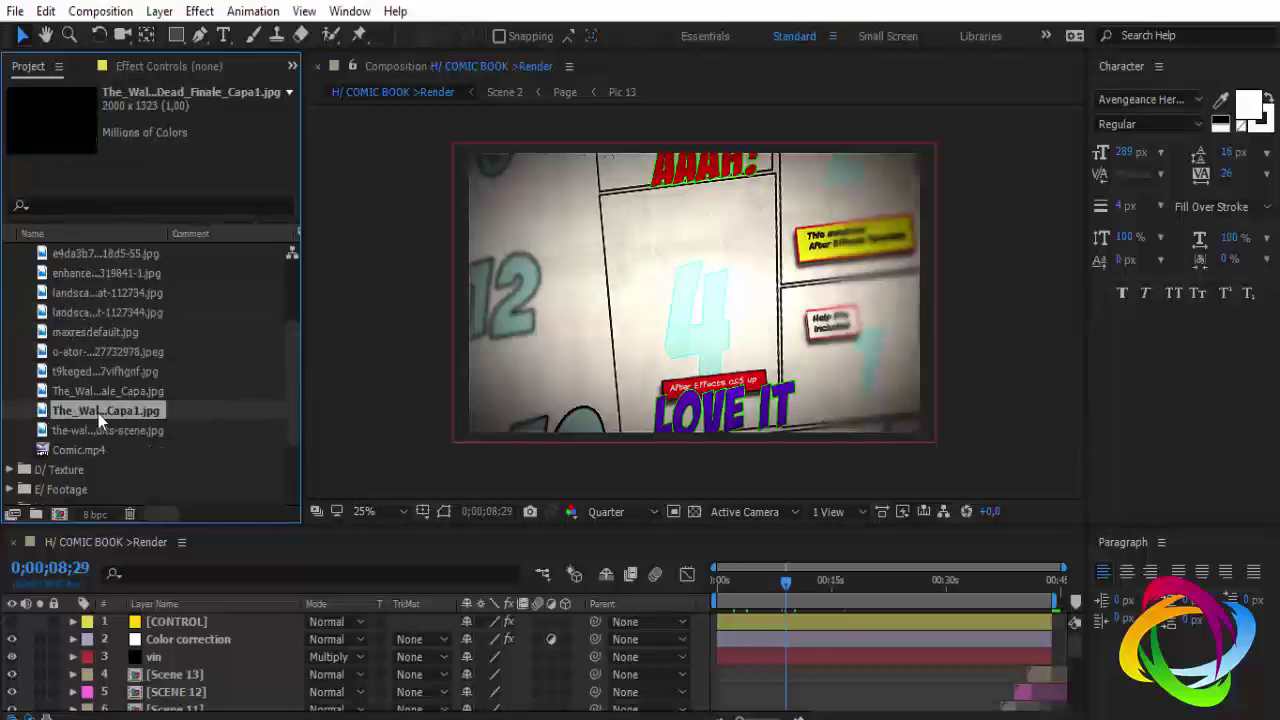
left_click(102, 393)
double_click(107, 410)
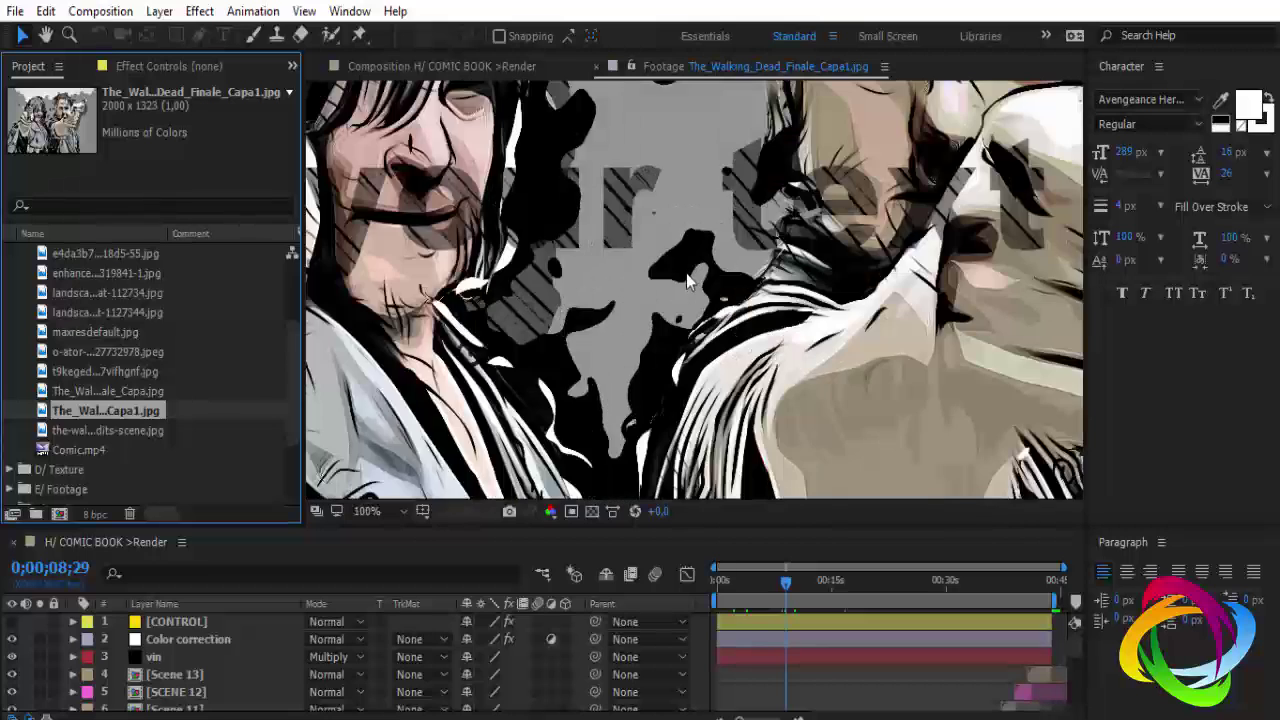
- Preview the Comic folder photos upward, including maxresdefault.jpg and both landscape screenshots
scroll(576, 173, "down", 2)
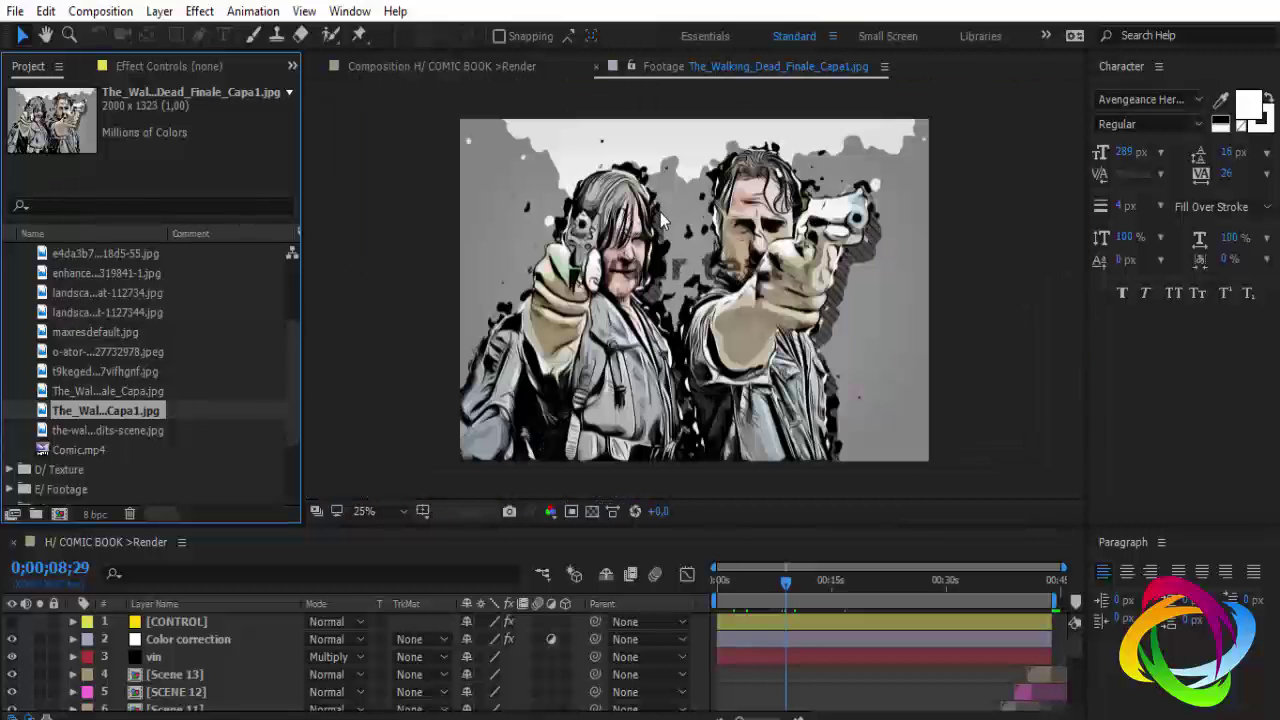
left_click(89, 390)
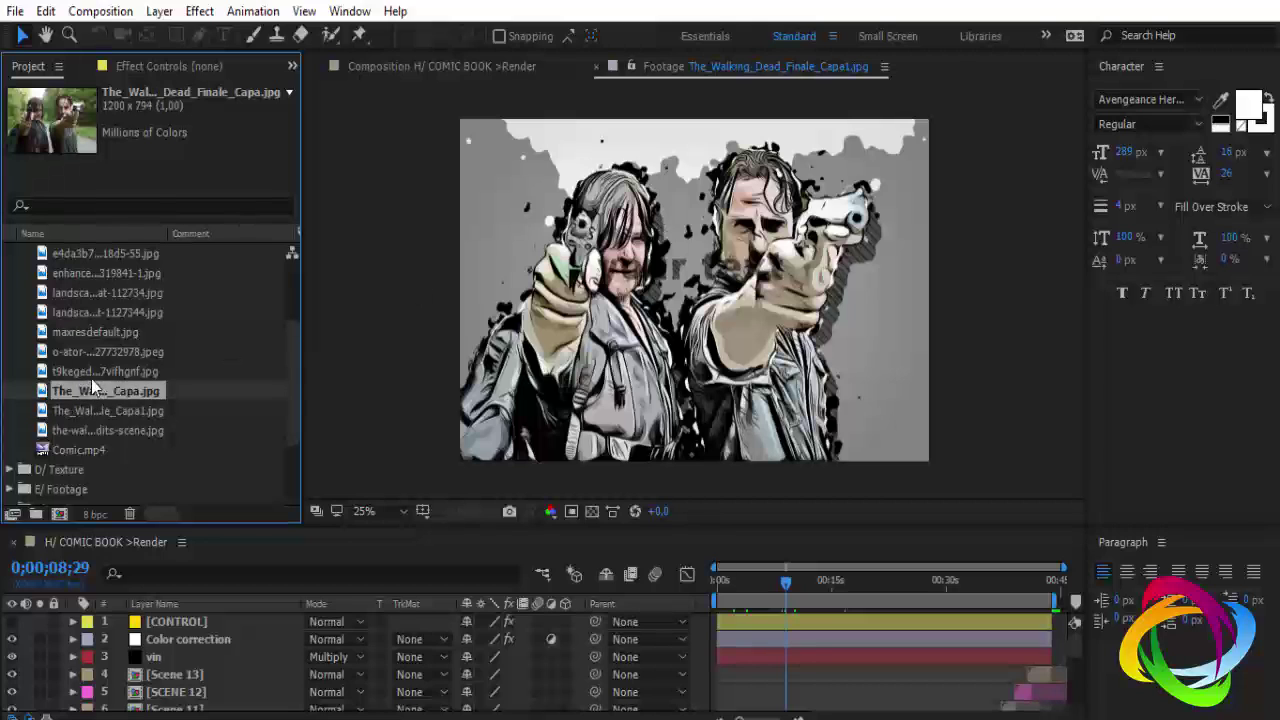
left_click(91, 372)
left_click(91, 353)
left_click(90, 334)
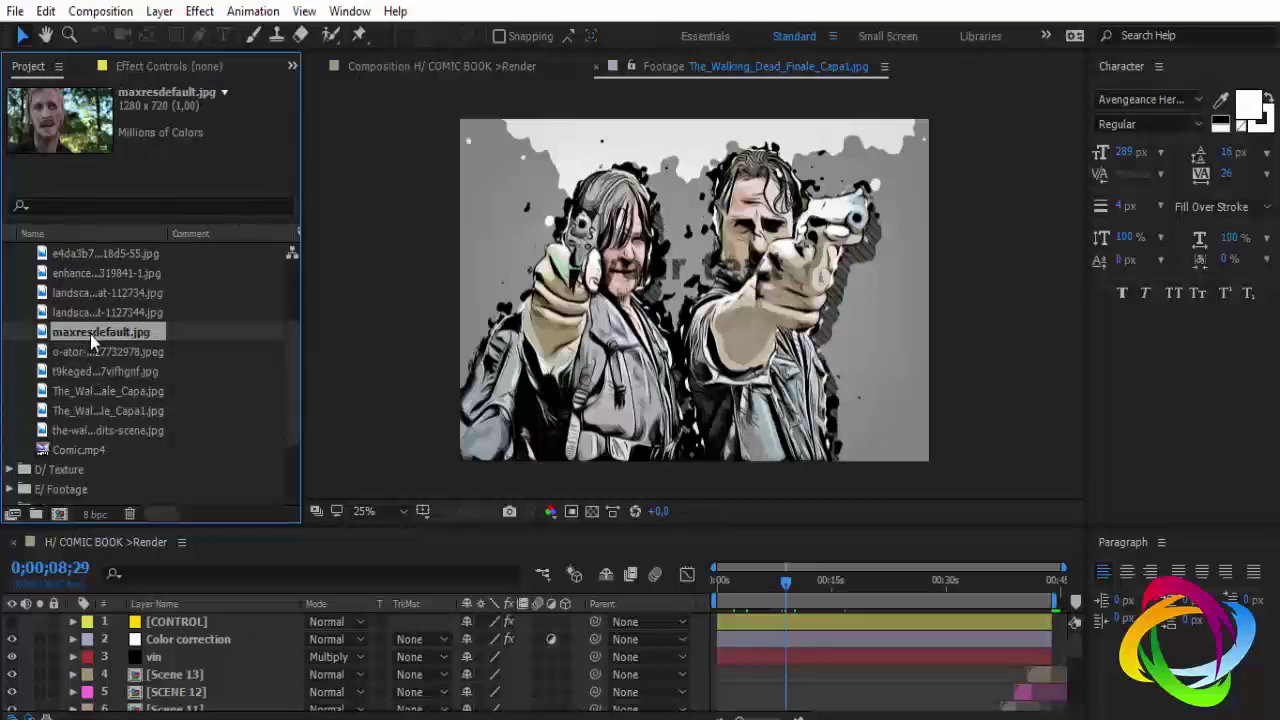
left_click(92, 316)
left_click(91, 297)
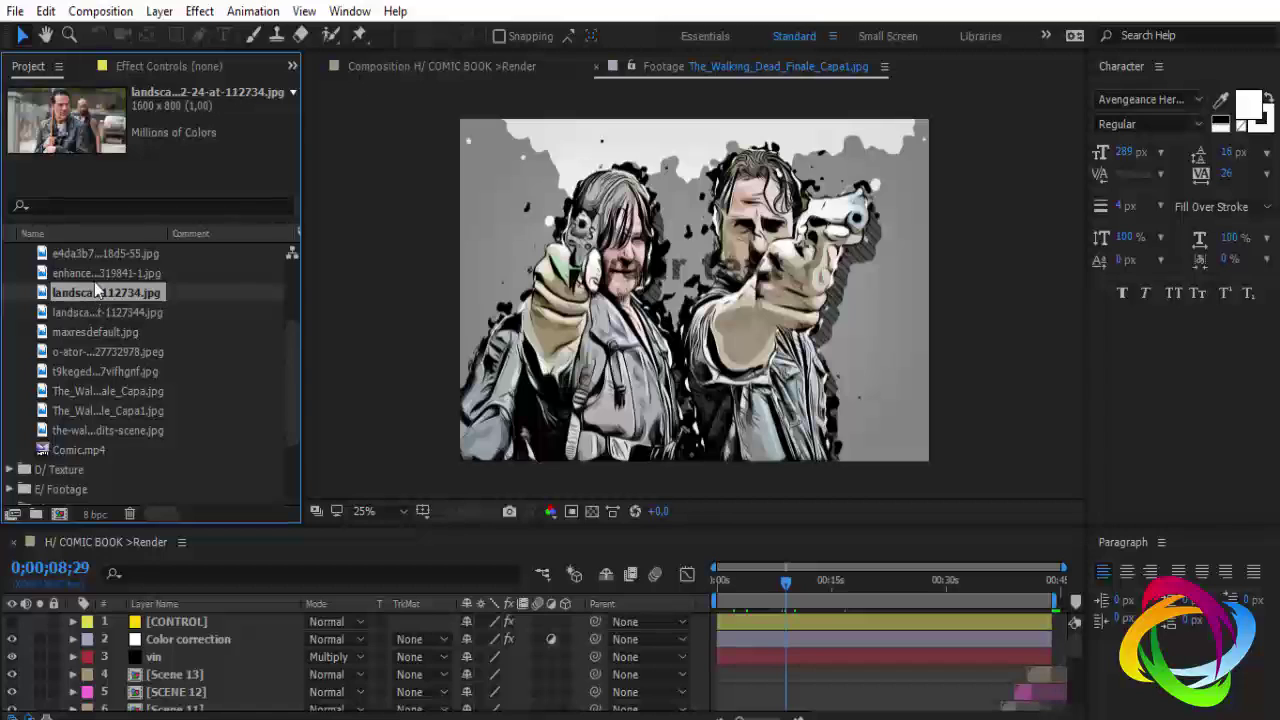
left_click(94, 275)
scroll(94, 275, "up", 2)
- Step back down from the e4da3b7 photos, comparing the 112734 and 1127344 landscape screenshots
left_click(94, 370)
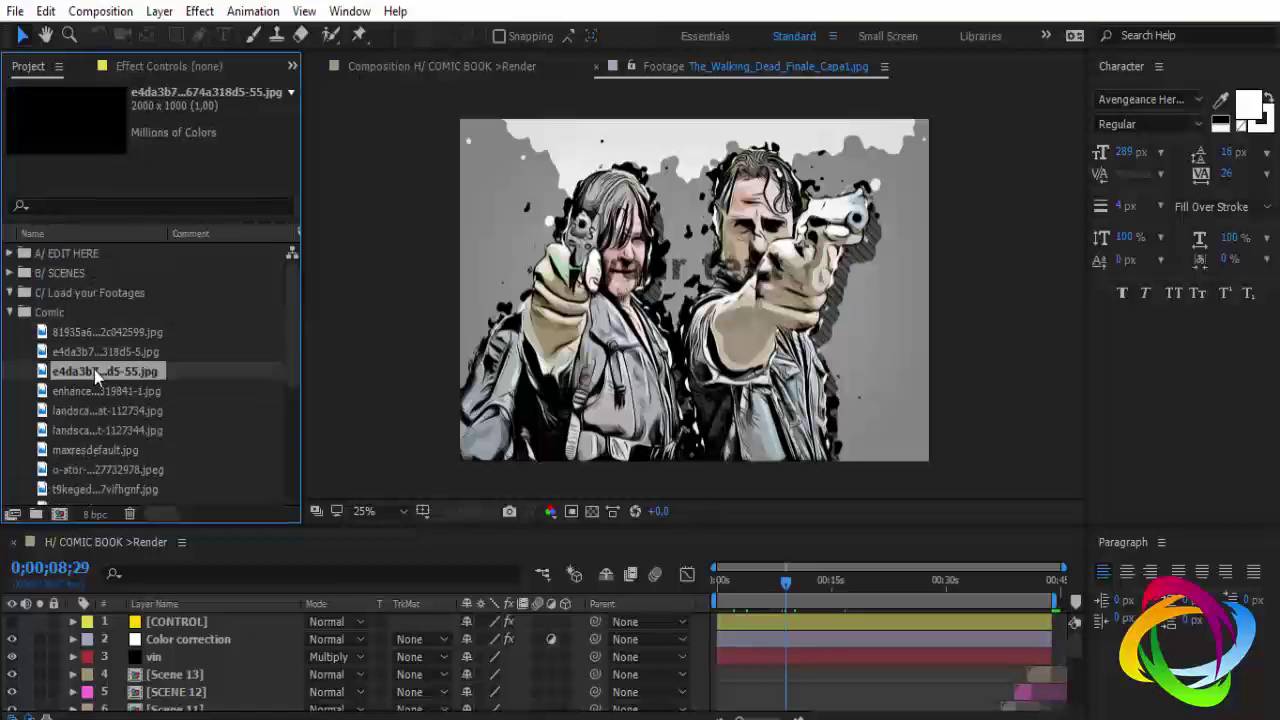
left_click(97, 354)
left_click(102, 331)
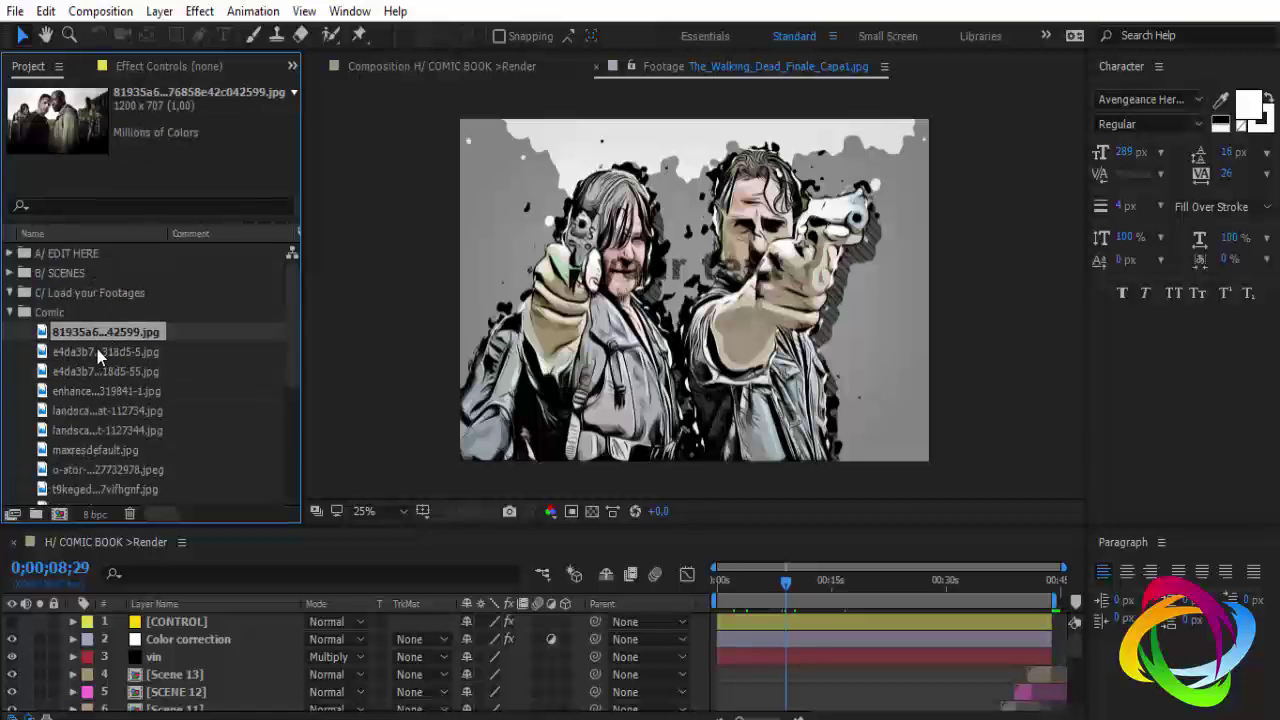
left_click(97, 351)
left_click(97, 371)
left_click(98, 391)
left_click(100, 410)
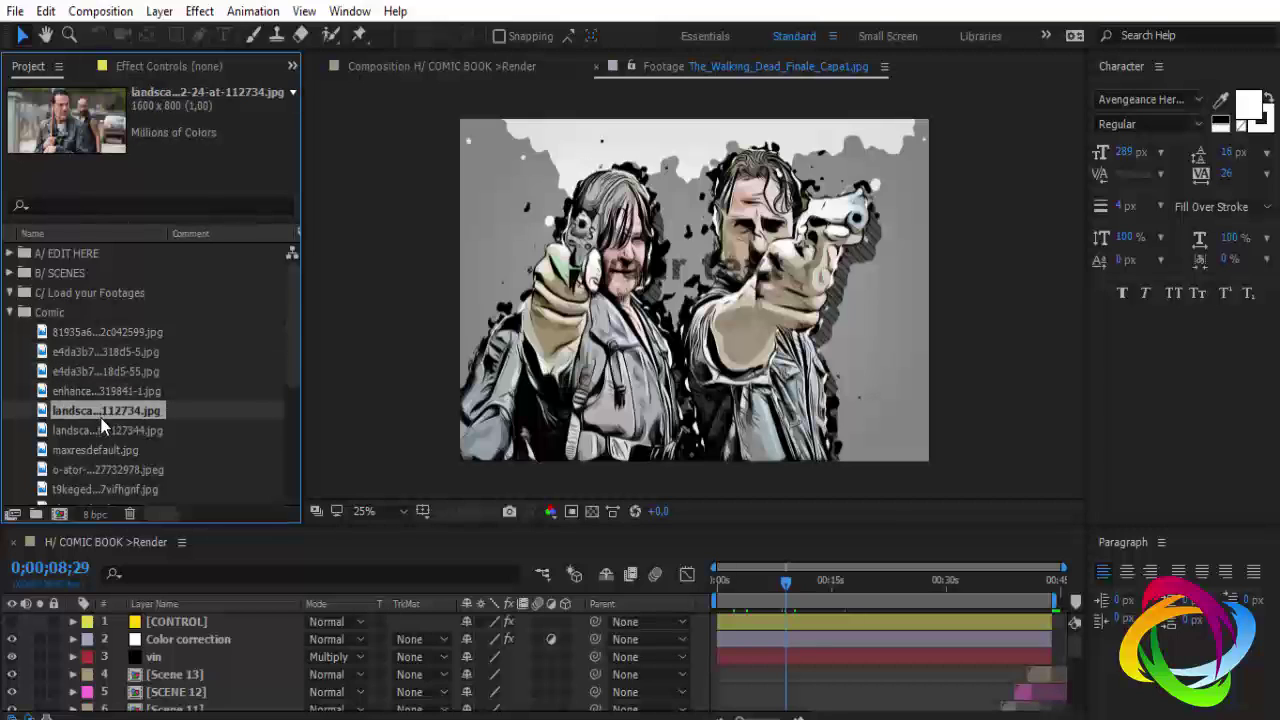
left_click(103, 430)
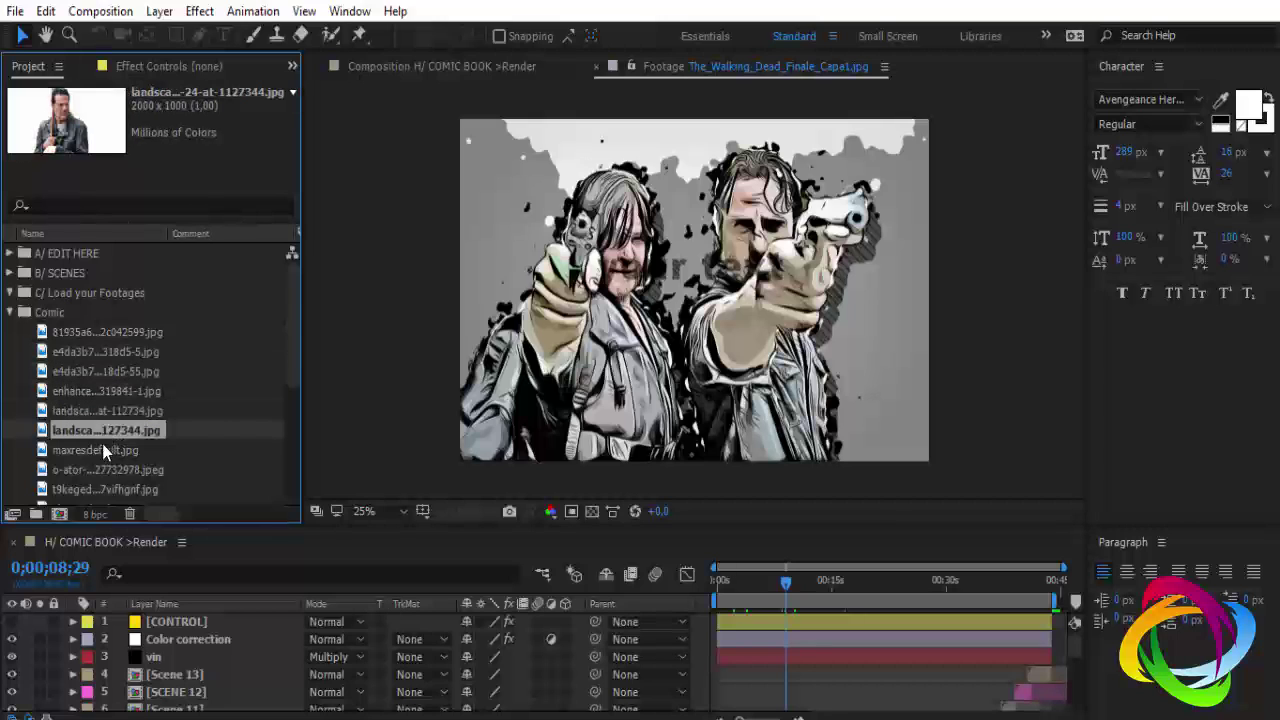
left_click(104, 450)
left_click(102, 430)
left_click(106, 410)
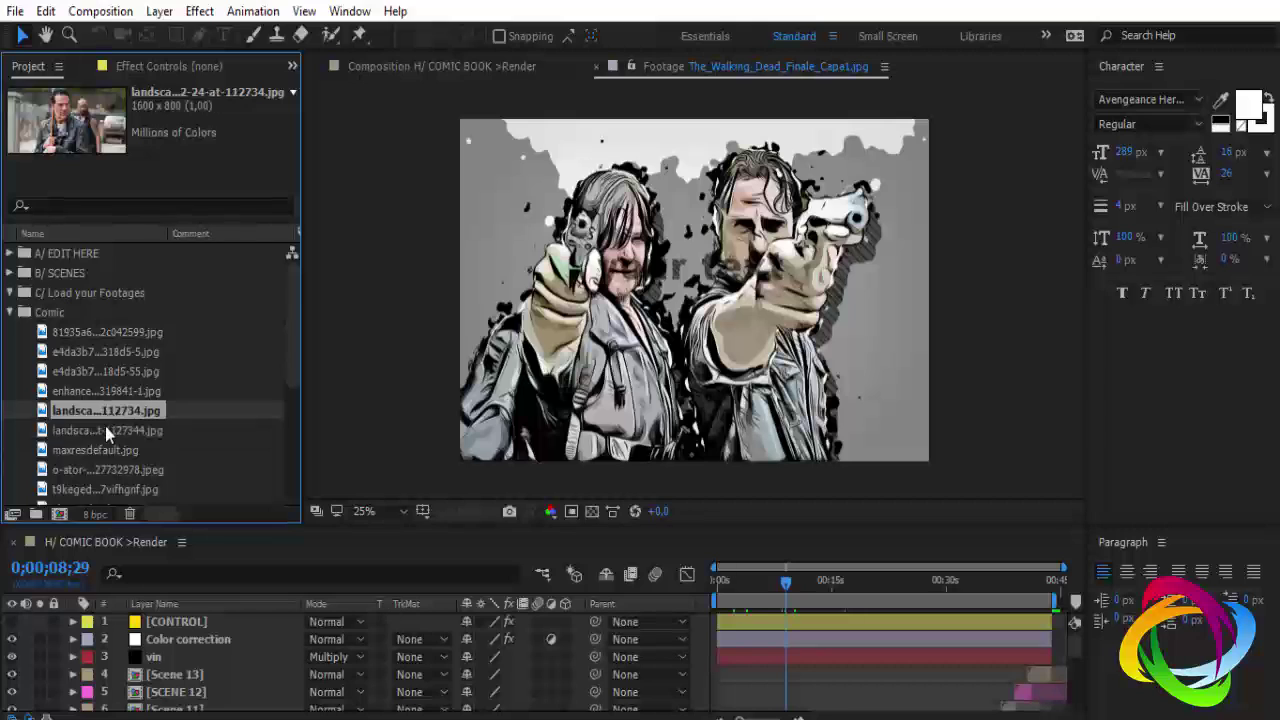
left_click(104, 430)
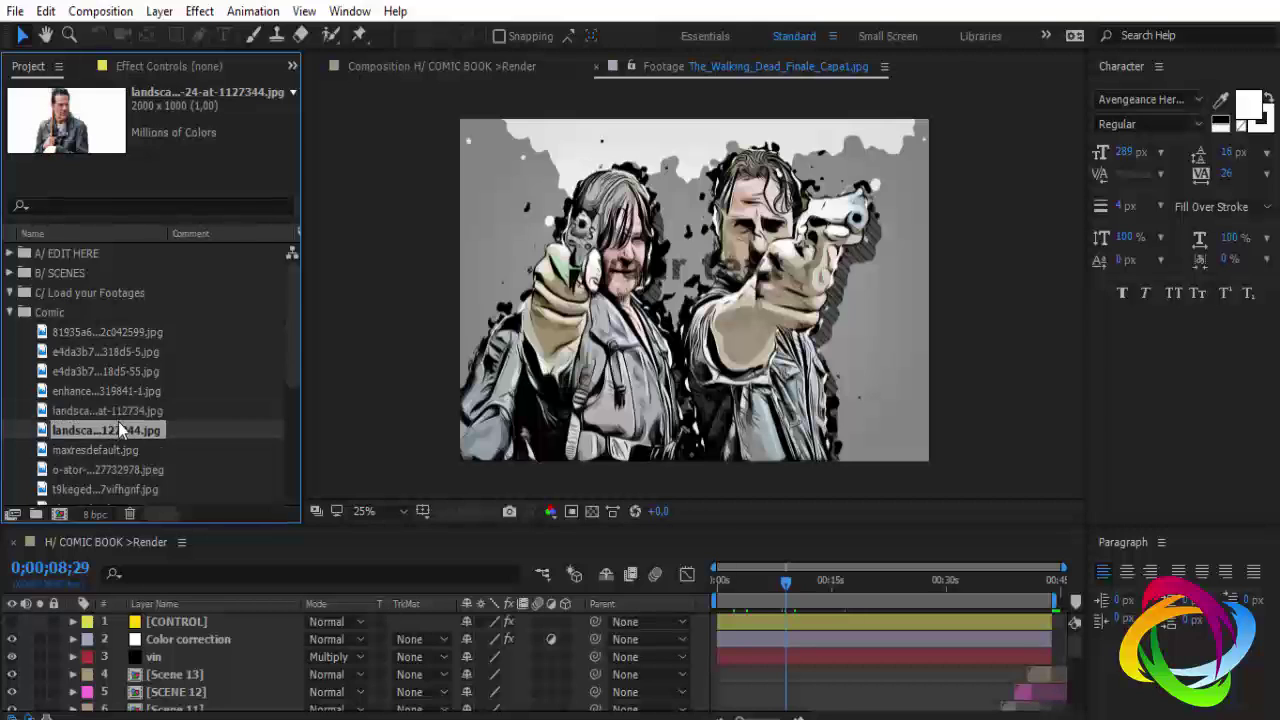
- Open the 1127344 landscape screenshot in the Footage viewer
double_click(115, 430)
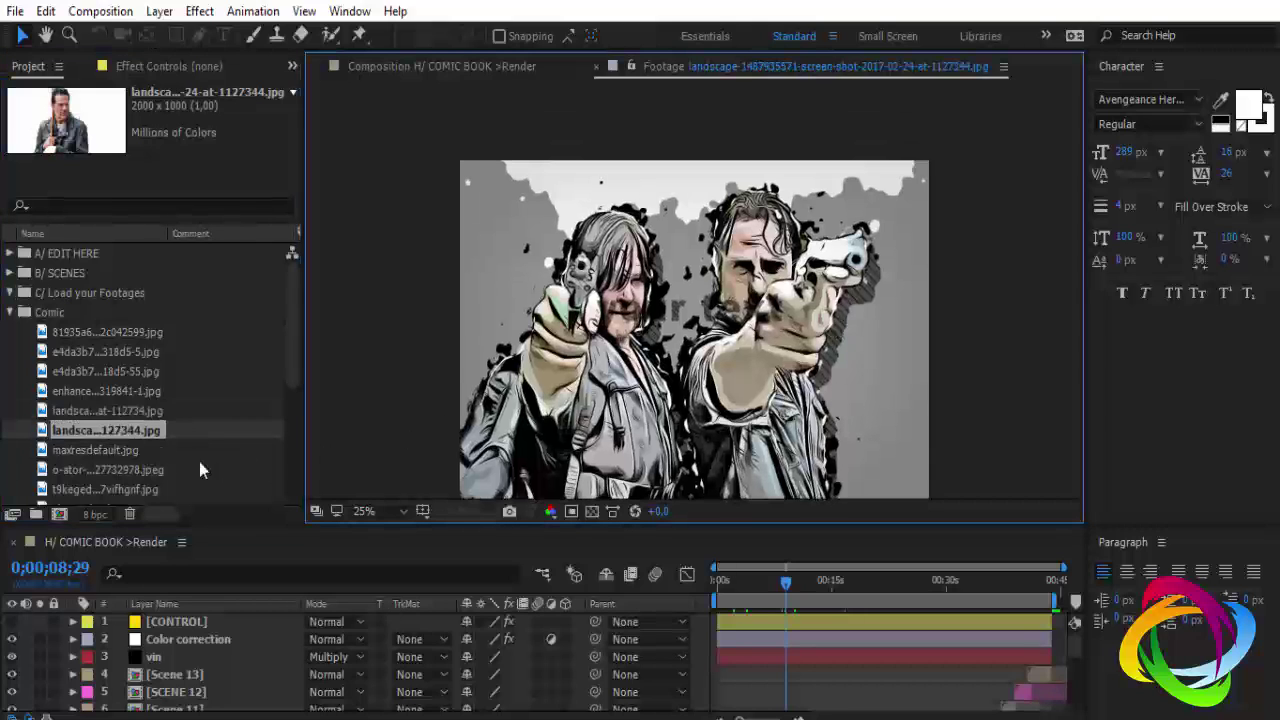
left_click(118, 412)
left_click(116, 431)
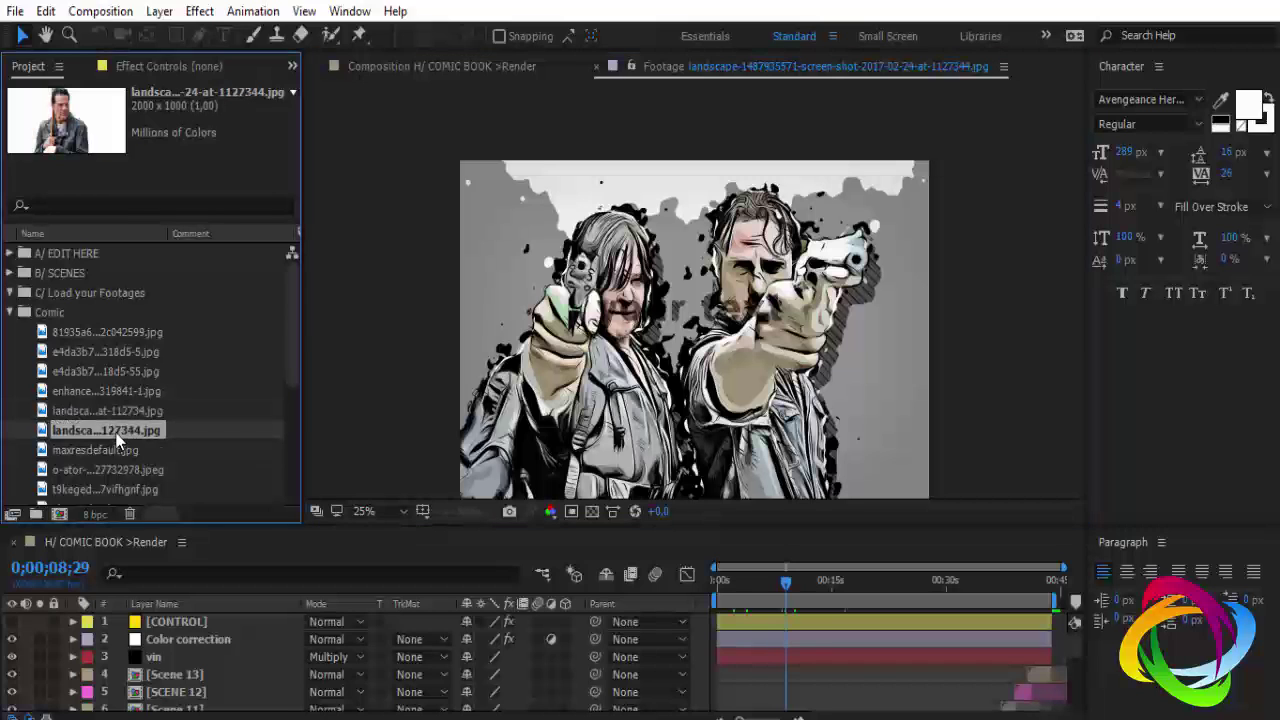
double_click(117, 431)
- Close the photo preview, then reopen the 112734 landscape screenshot and the credits-scene photo
left_click(505, 76)
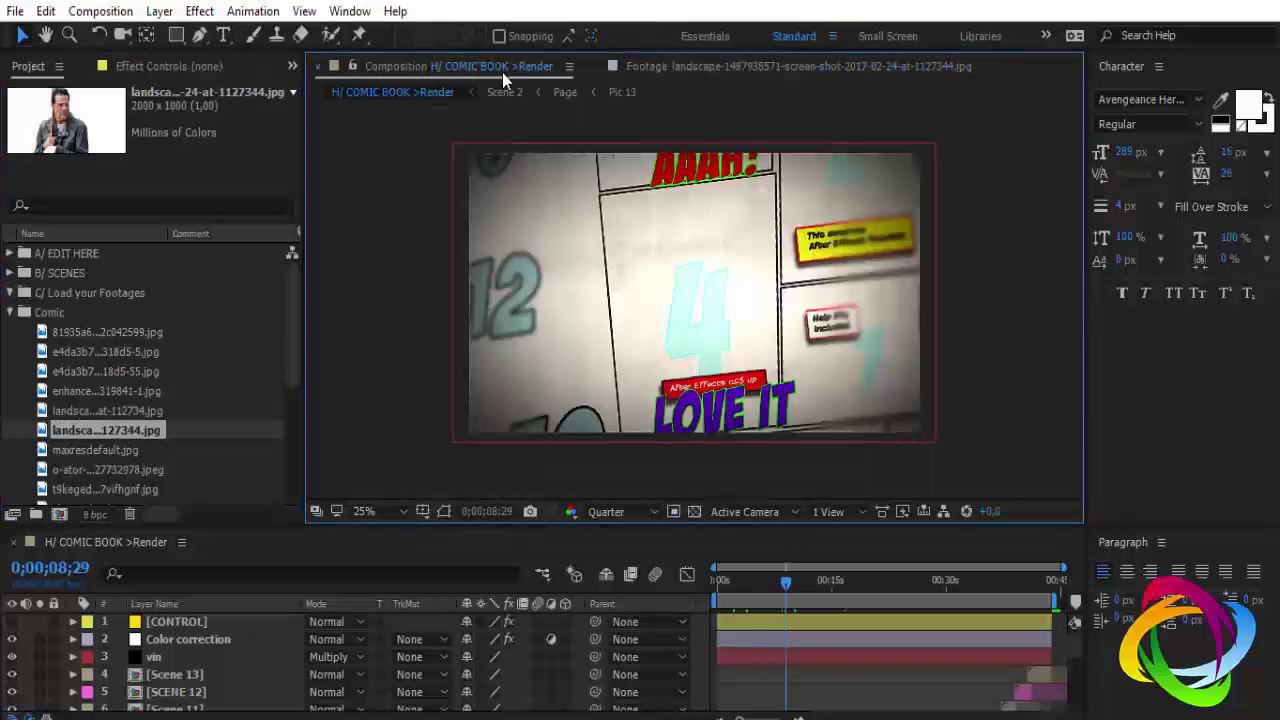
left_click(712, 70)
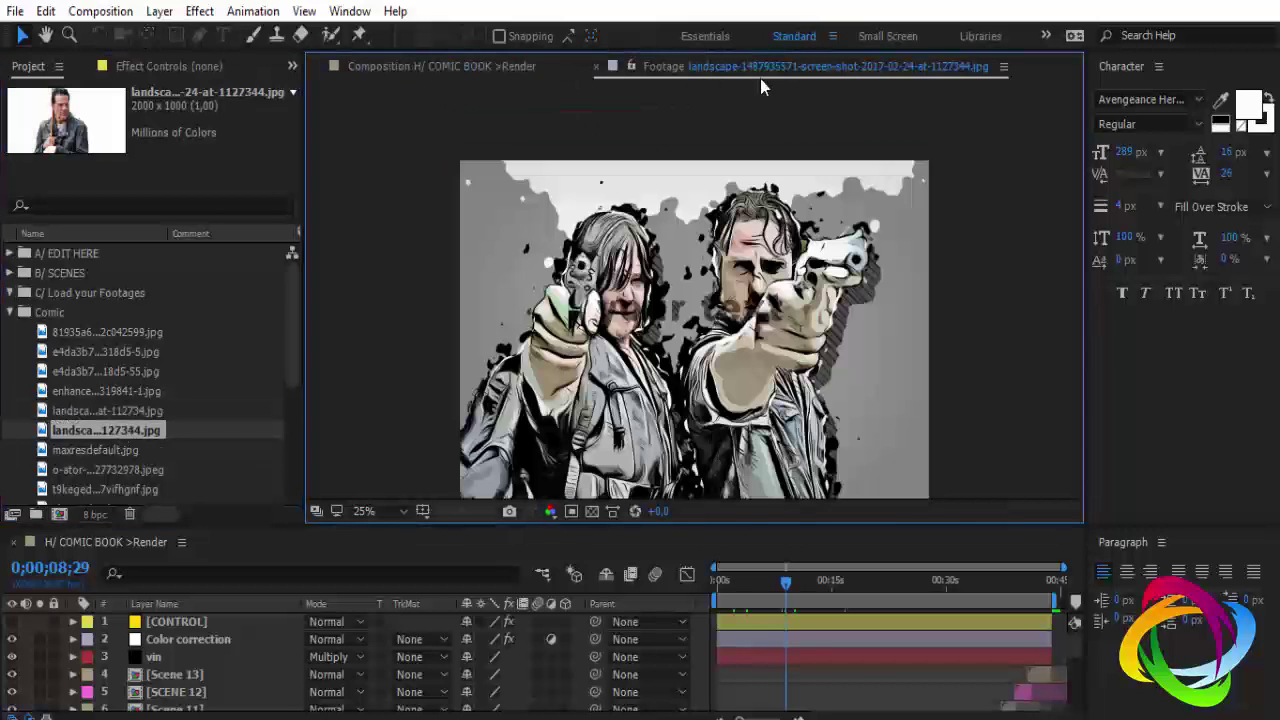
left_click(597, 67)
left_click(123, 412)
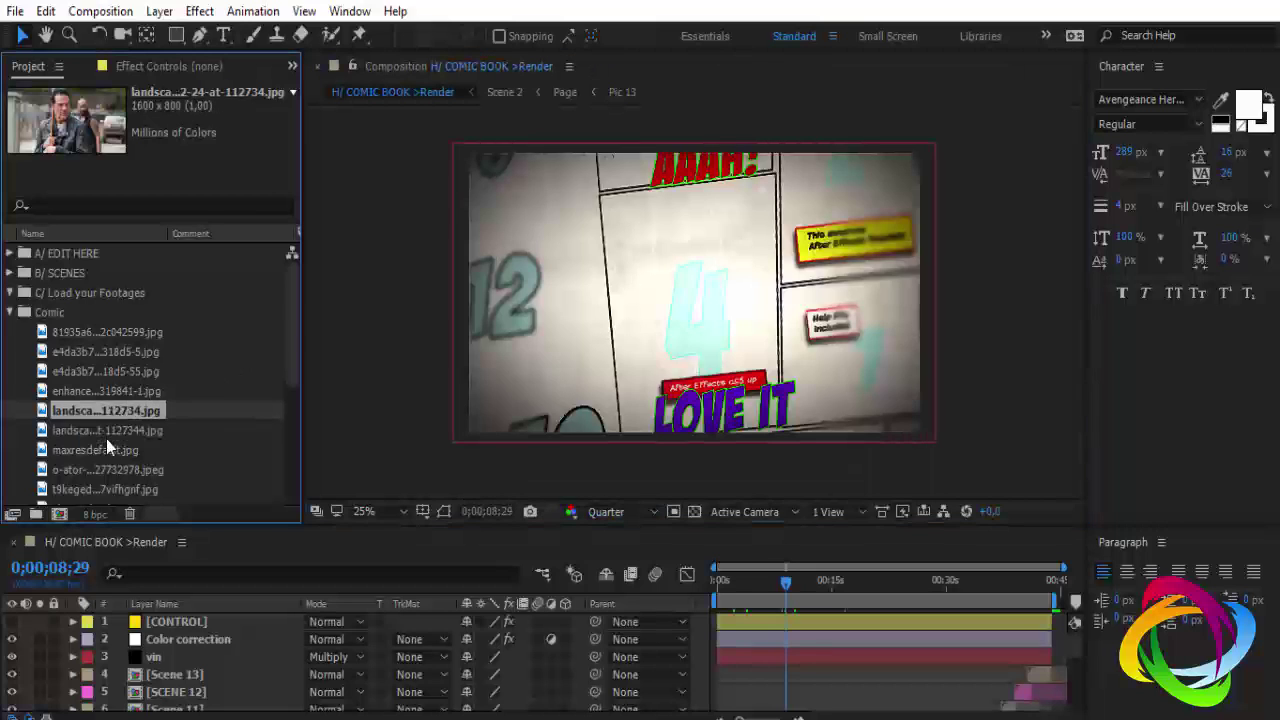
double_click(105, 439)
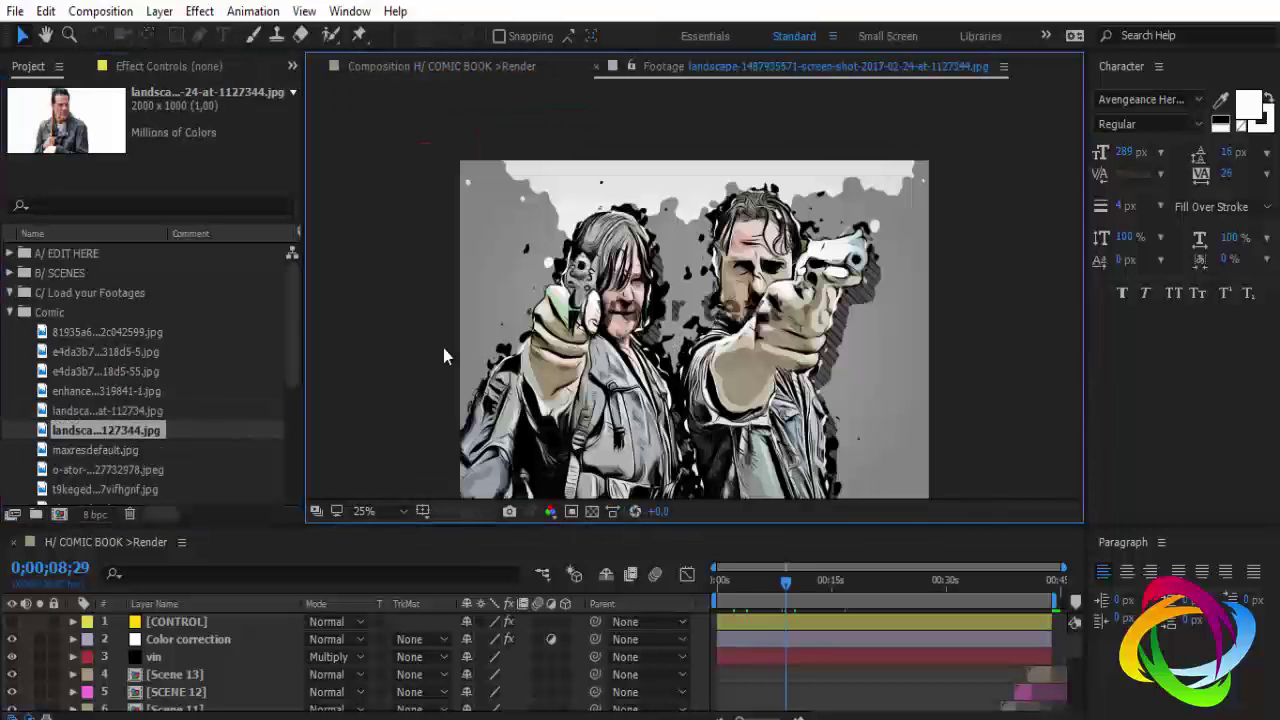
scroll(97, 474, "down", 3)
left_click(98, 432)
- Preview the finale cover, t9kegednveub7vifhgnf.jpg, enhance and 112734 landscape photos in the Comic folder
left_click(98, 417)
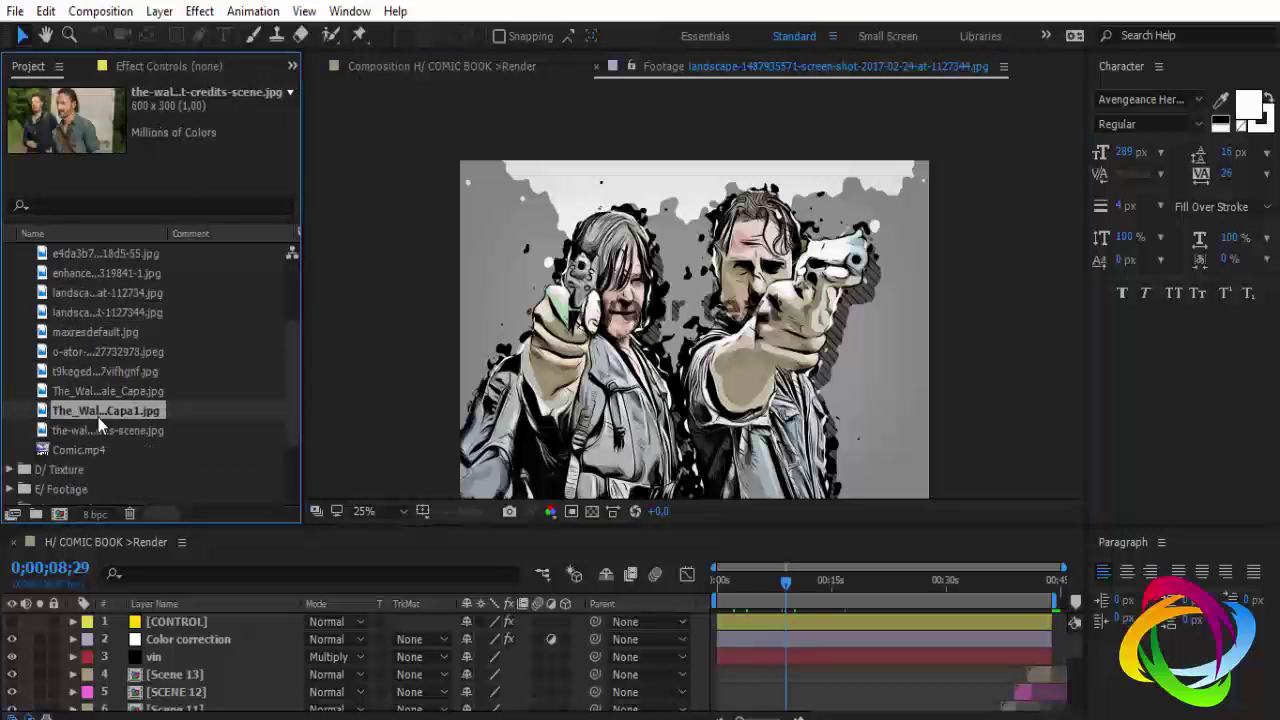
left_click(104, 373)
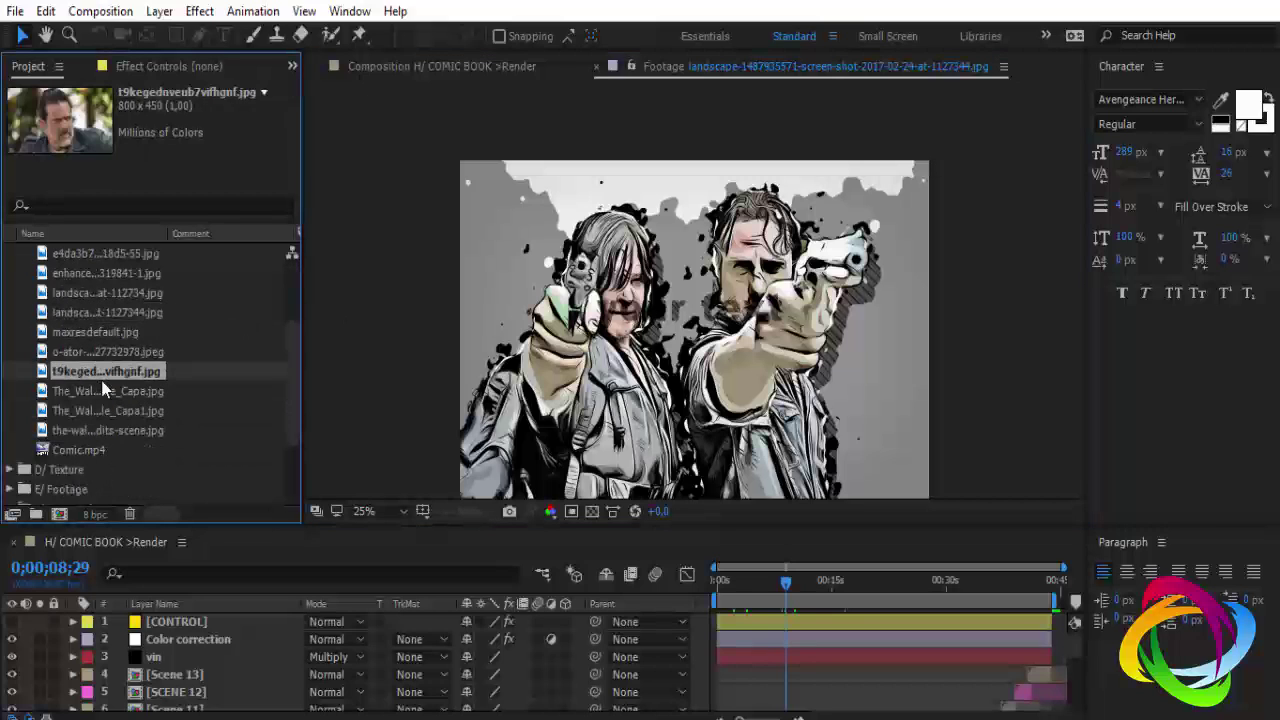
scroll(100, 370, "up", 3)
left_click(80, 333)
left_click(98, 354)
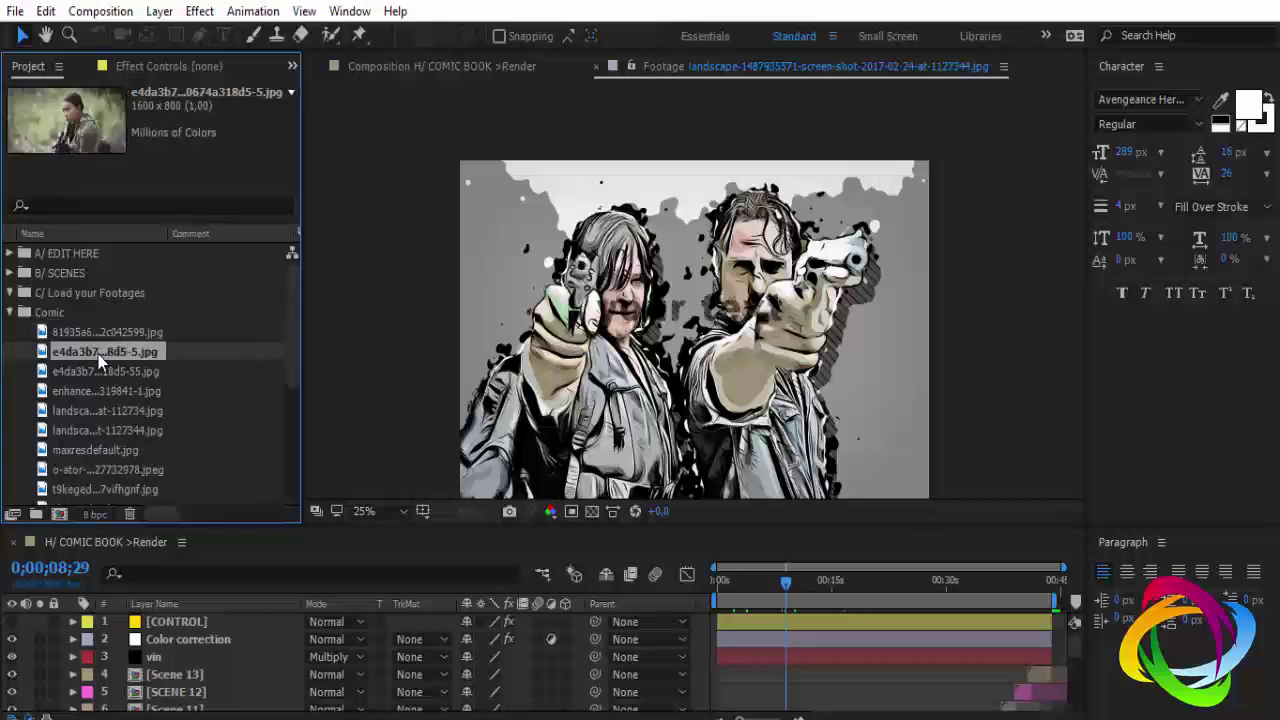
left_click(86, 388)
left_click(88, 411)
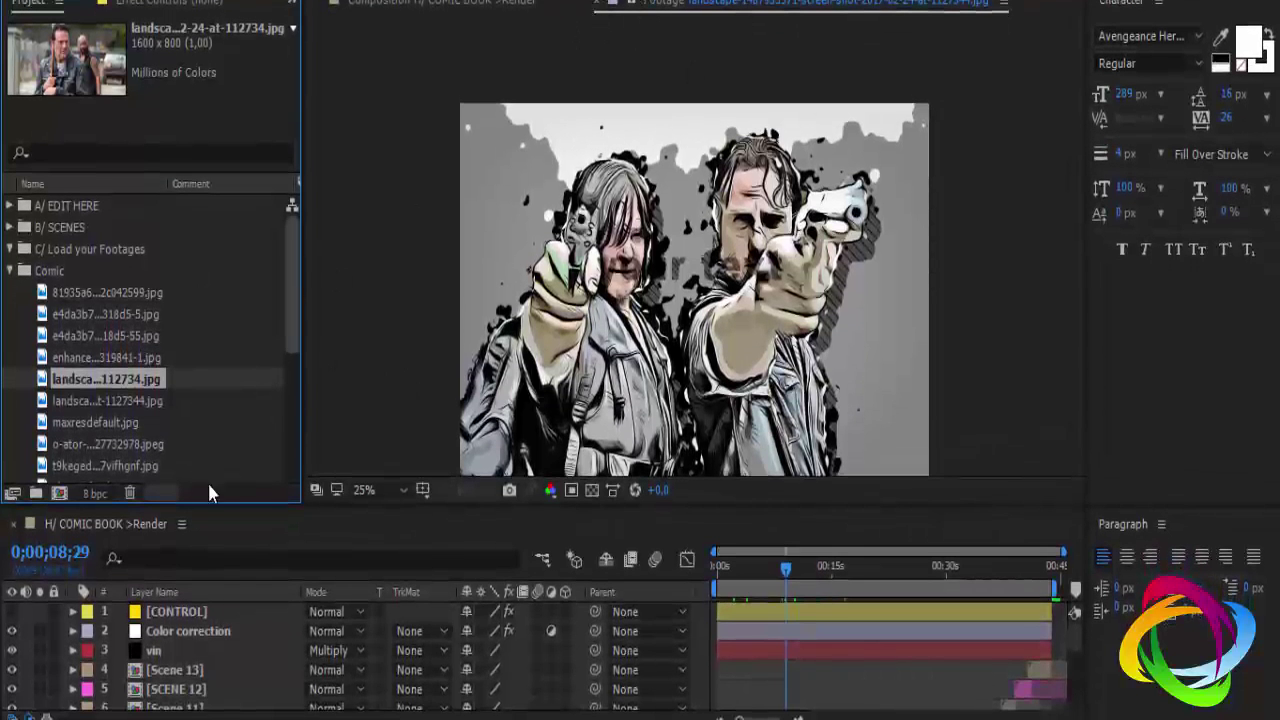
- Collapse the Comic folder, preview he.png, p01.png and p02.png, then close the photo preview
mouse_move(210, 716)
left_click(305, 640)
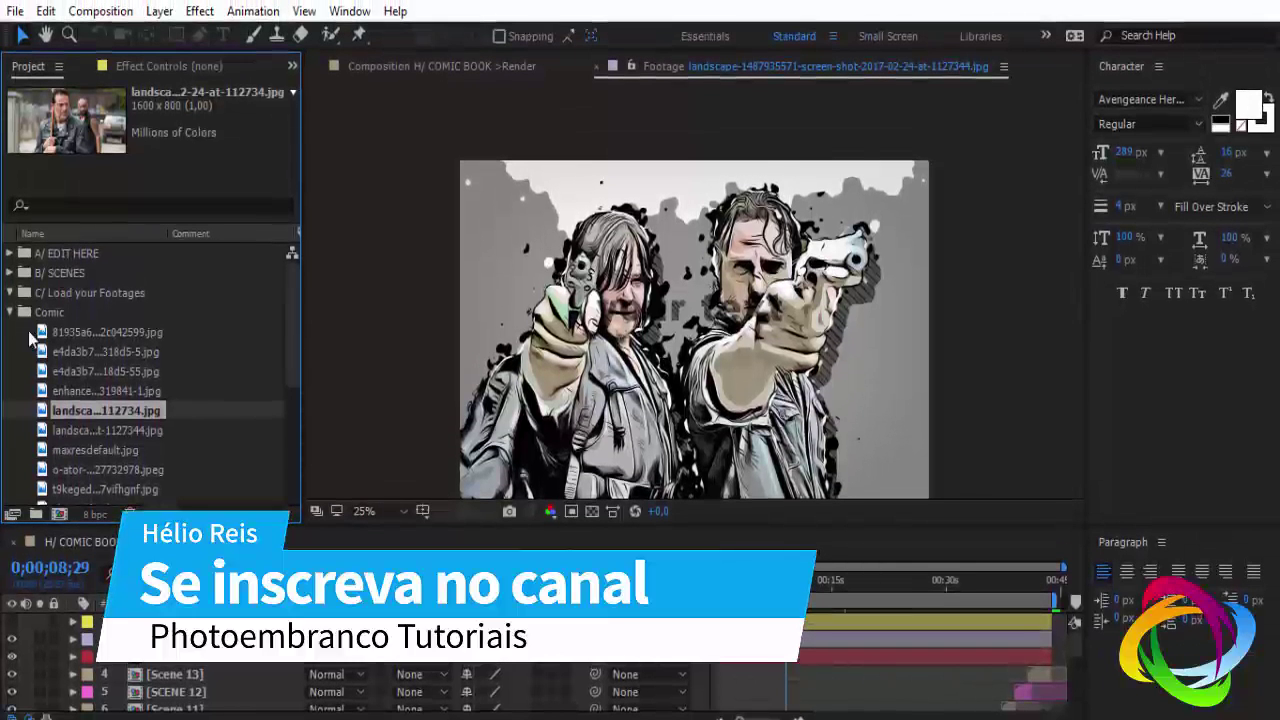
left_click(10, 312)
left_click(56, 434)
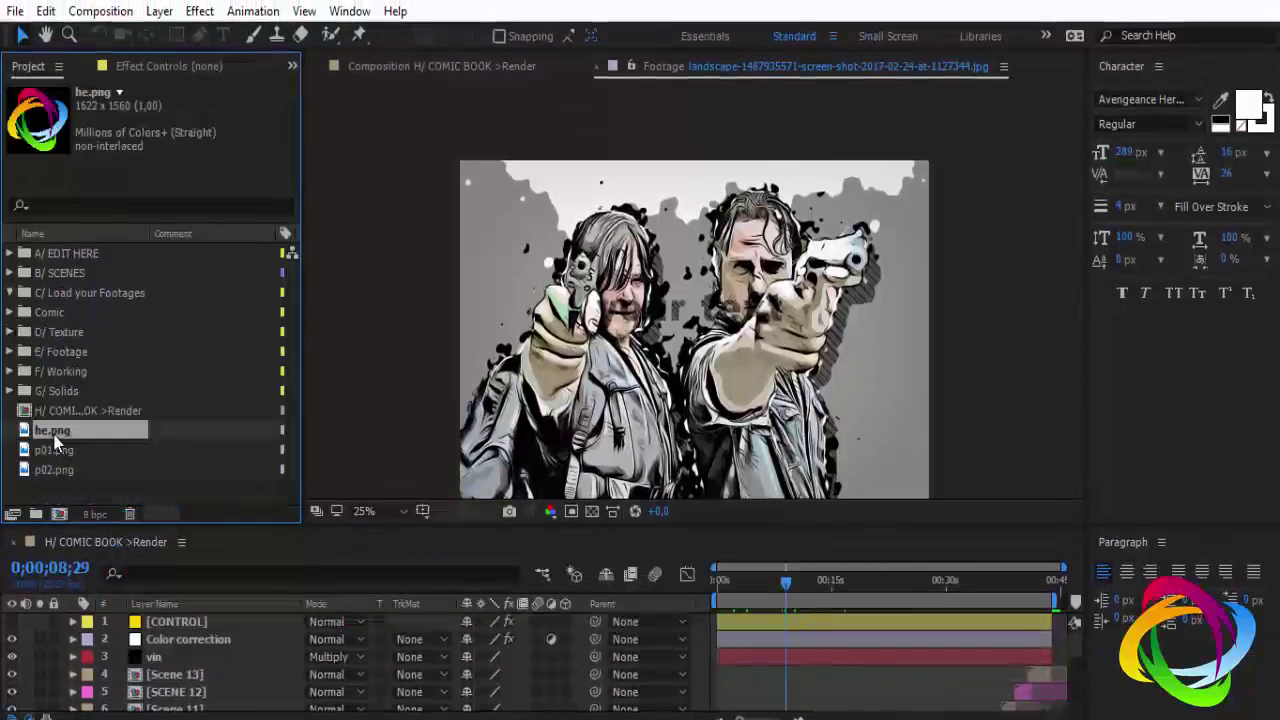
left_click(57, 452)
left_click(63, 467)
left_click(97, 500)
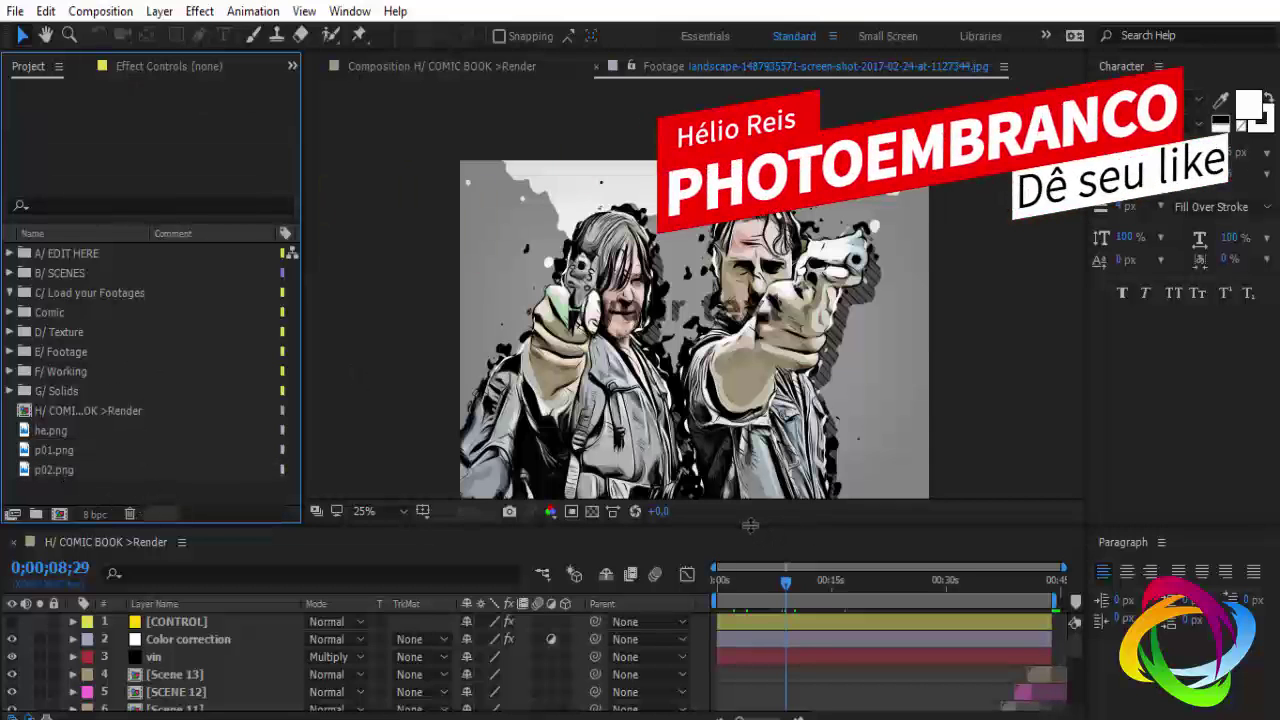
left_click_drag(750, 526, 748, 504)
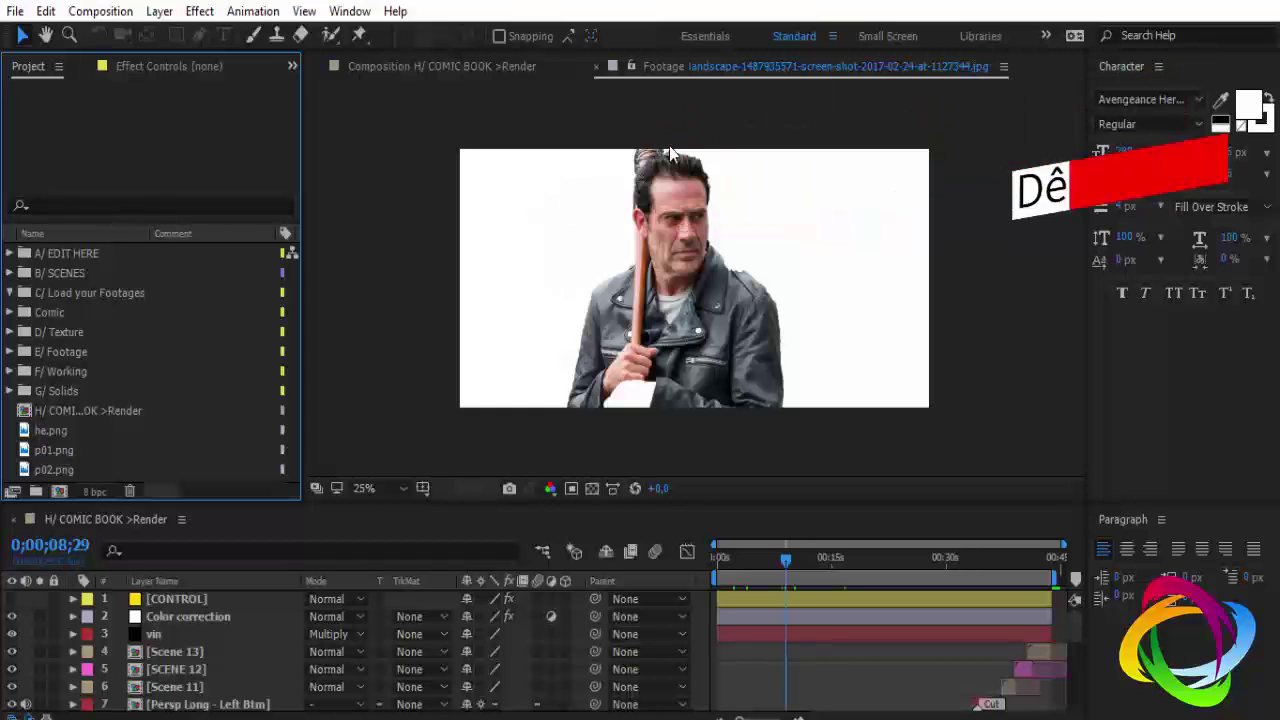
left_click(595, 68)
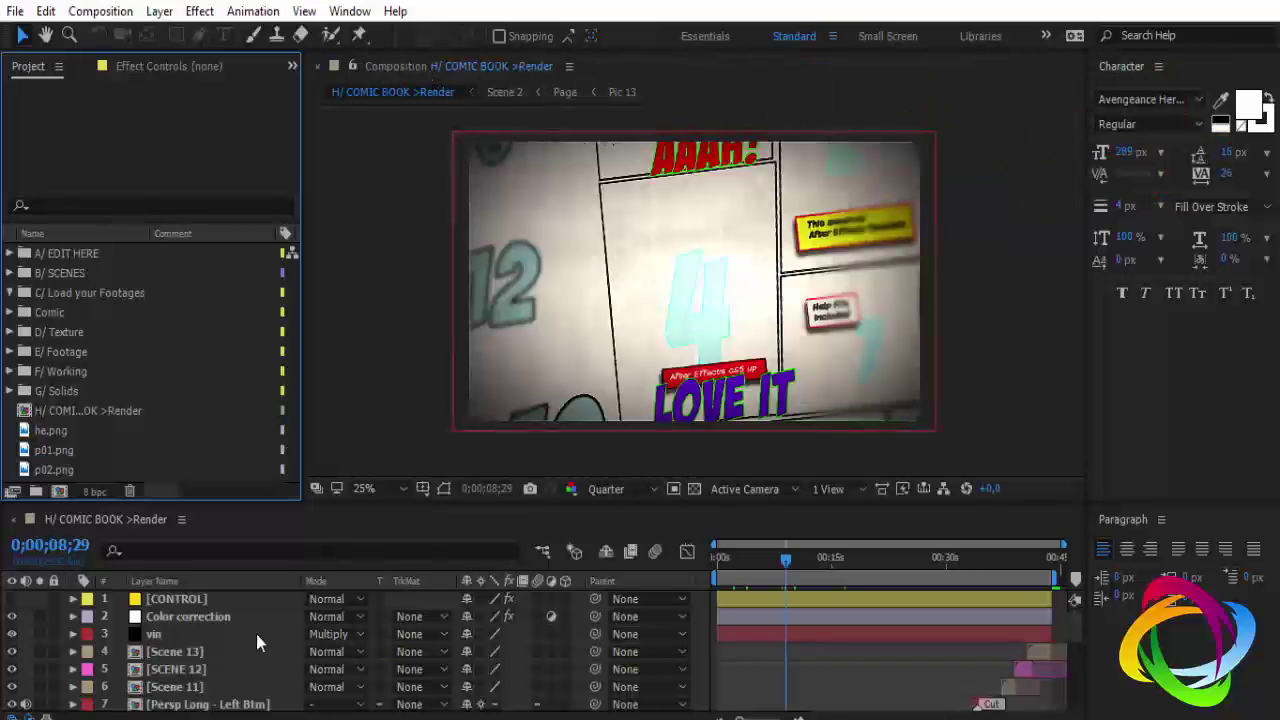
- Expand A/ EDIT HERE, peek into AUDIO, and expand FOOTAGE to list Pic 1 through Pic 14
left_click(177, 598)
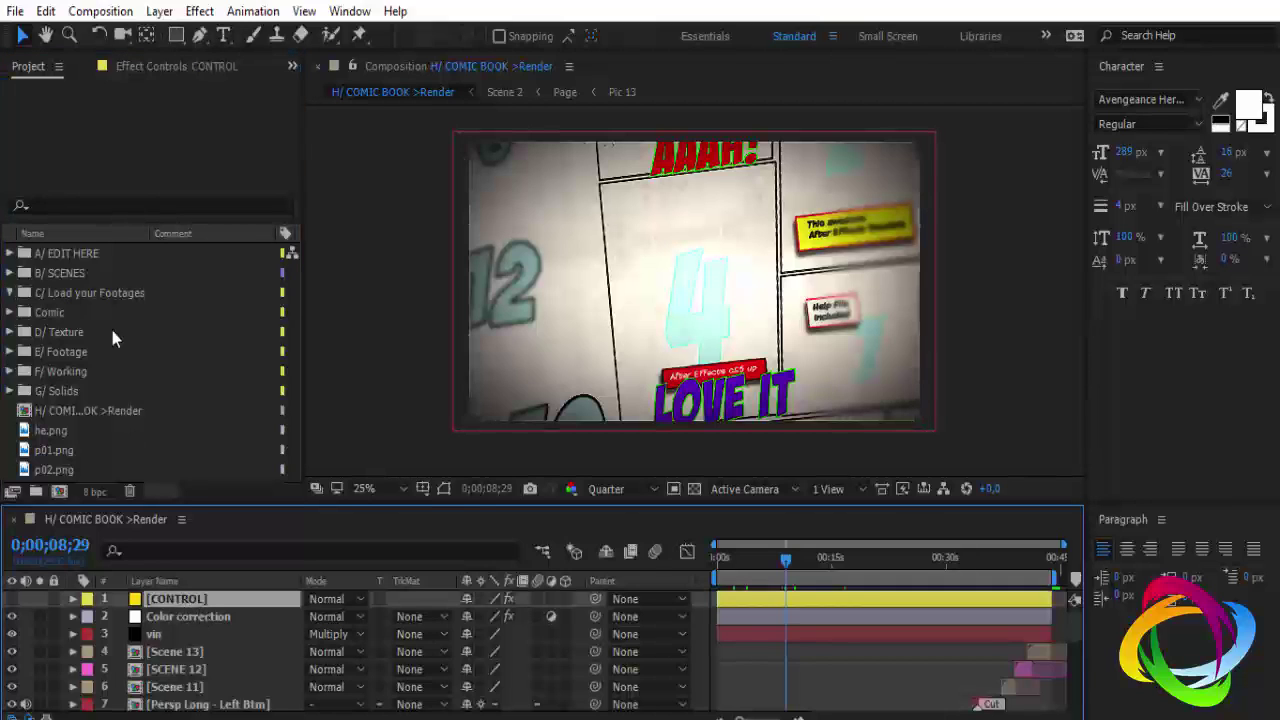
left_click(70, 255)
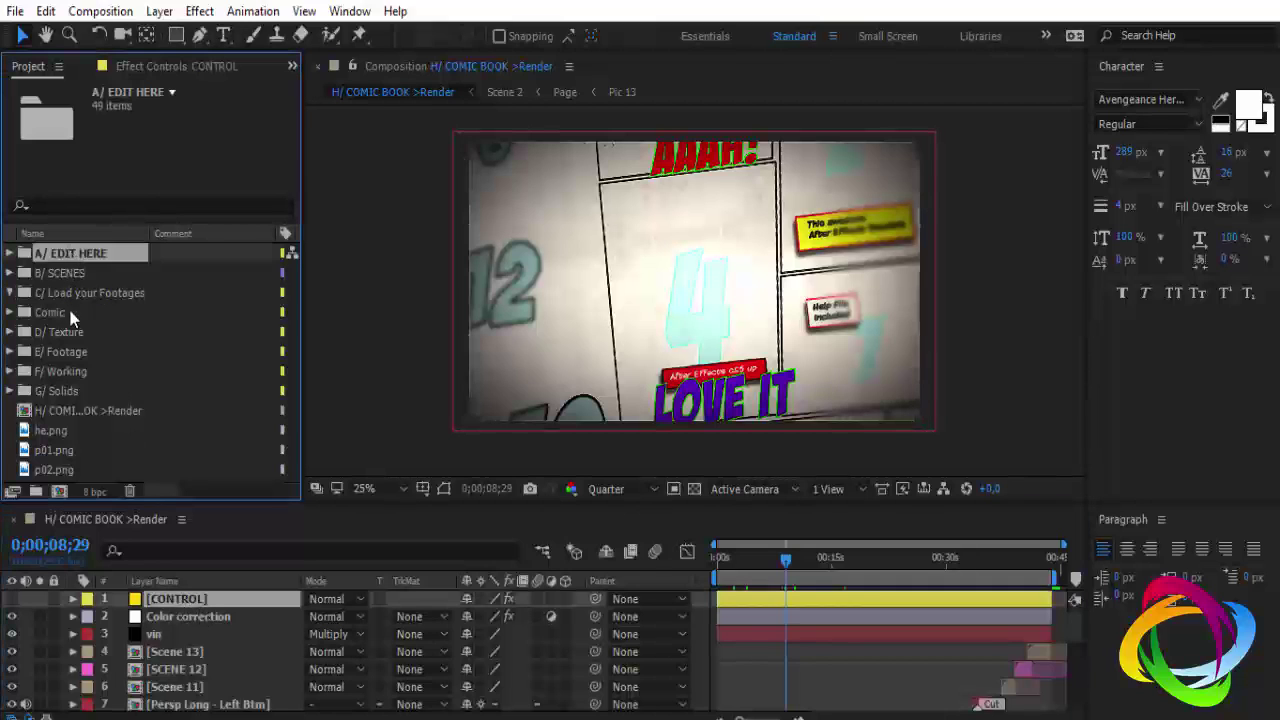
left_click(9, 254)
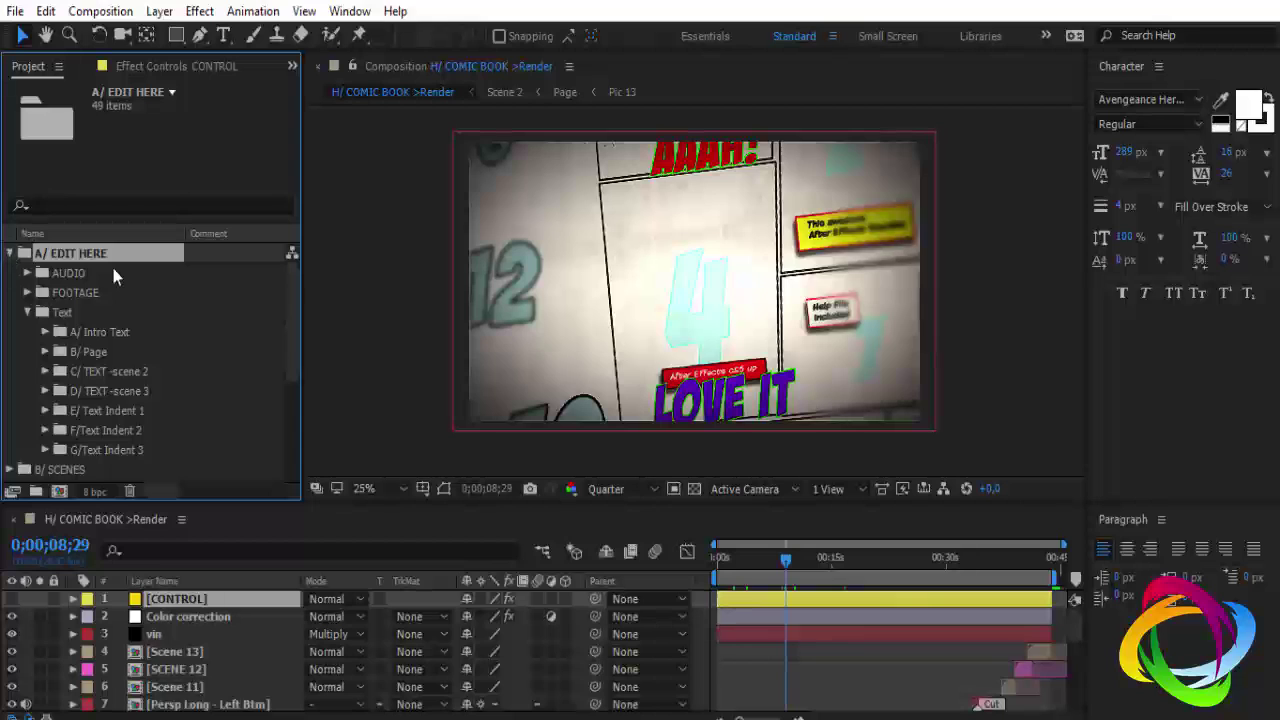
left_click(70, 274)
left_click(27, 274)
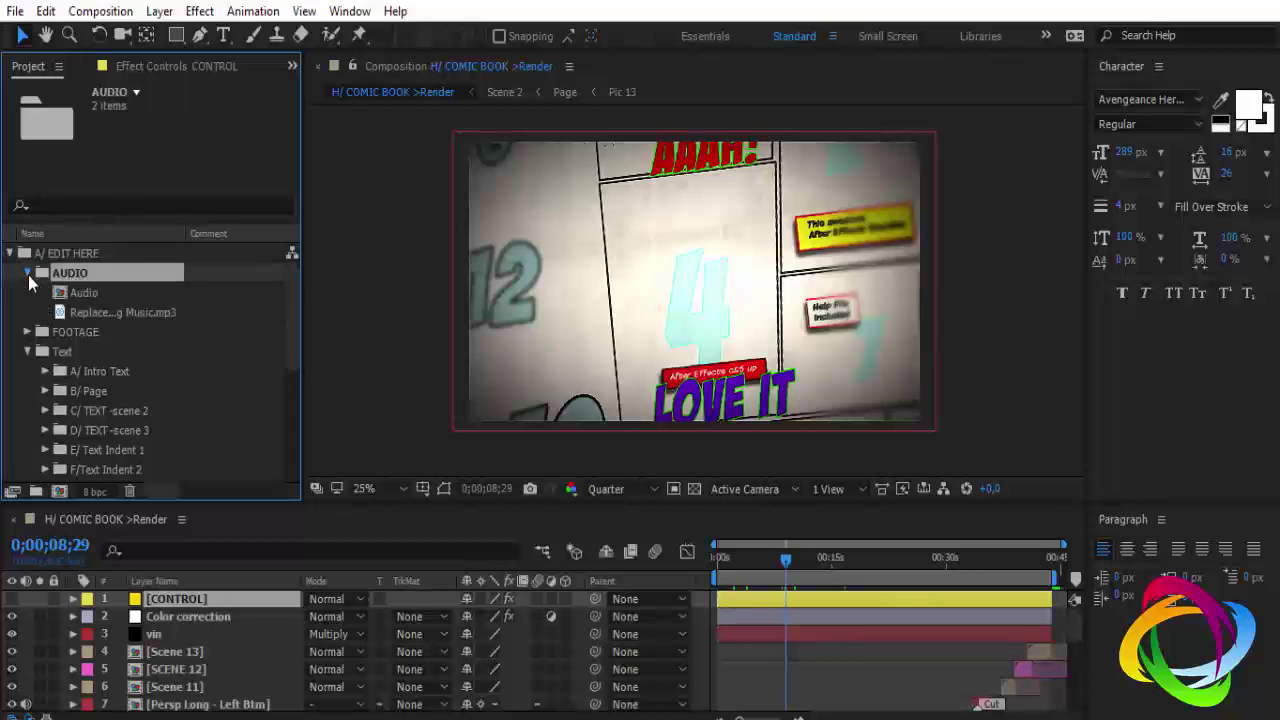
left_click(27, 274)
left_click(27, 293)
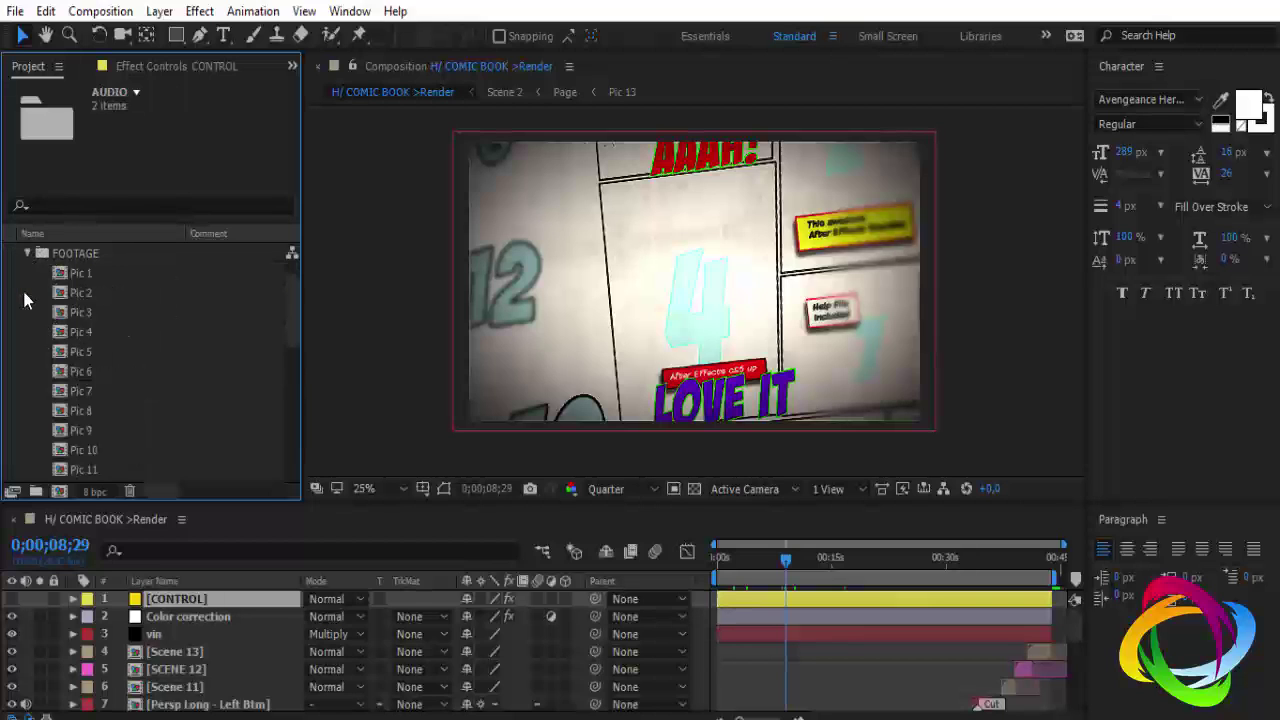
left_click(62, 275)
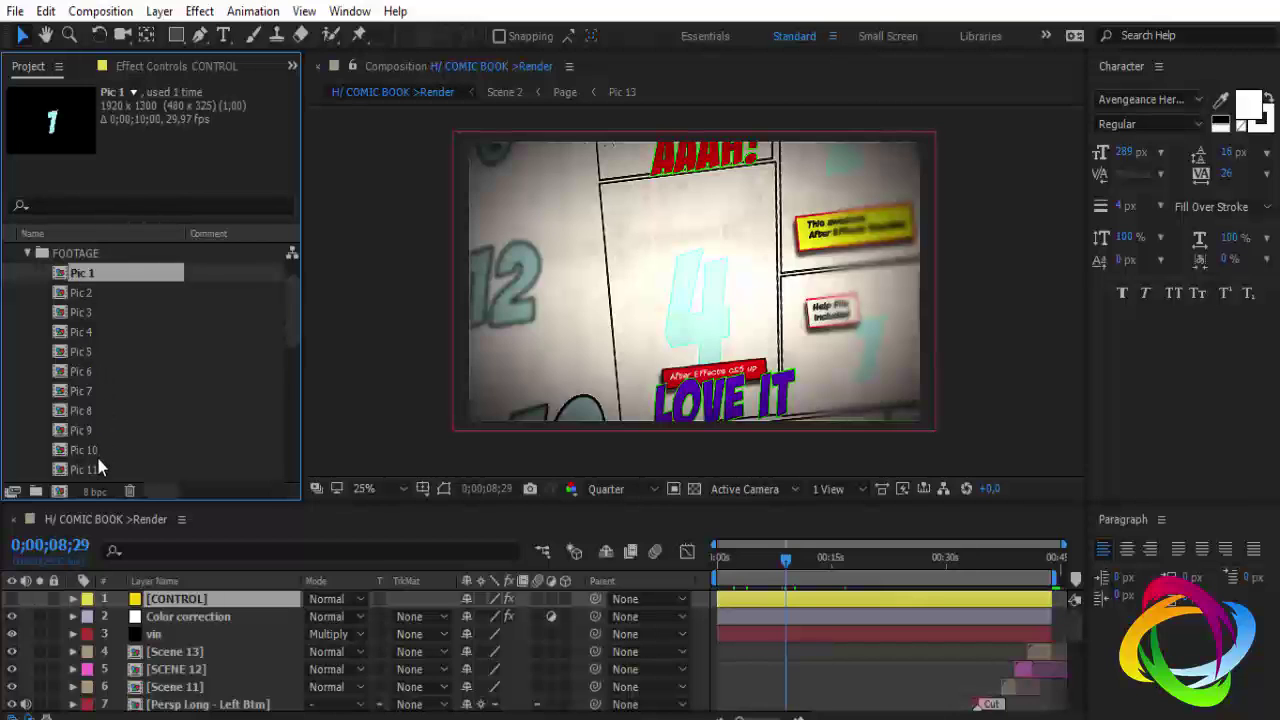
scroll(97, 465, "down", 3)
left_click(87, 411)
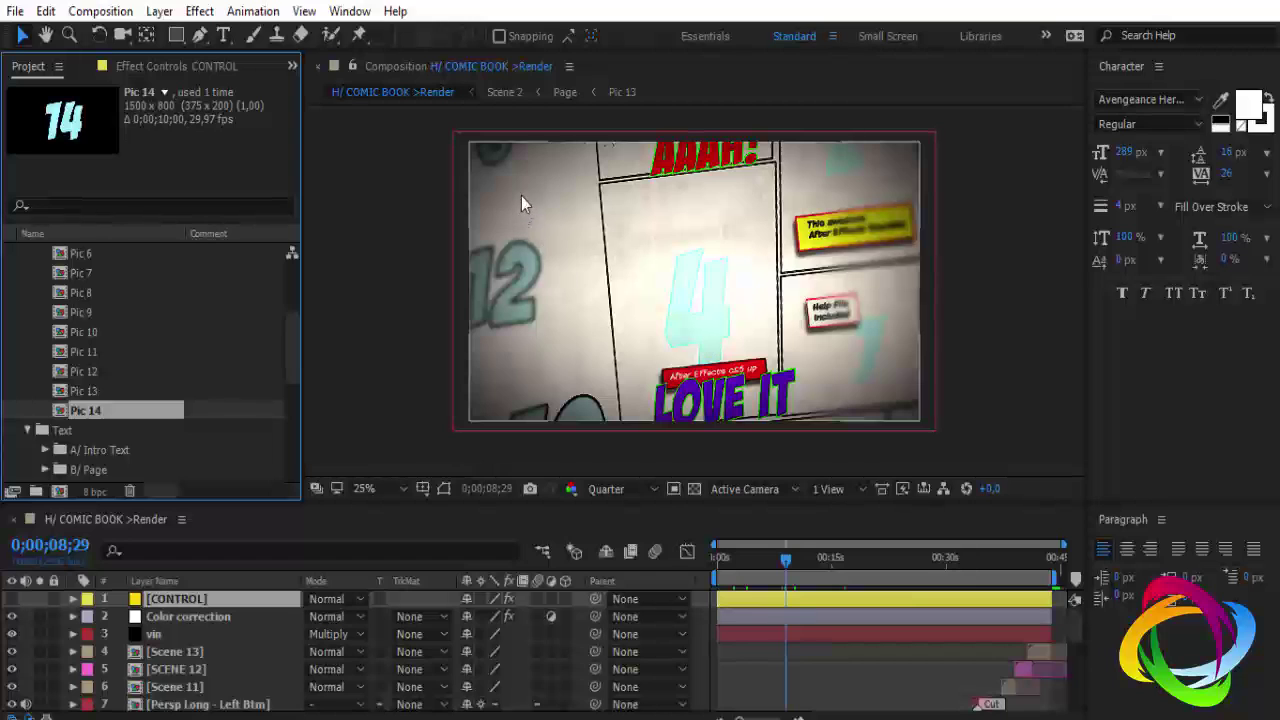
- Add the Comic folder group photo to Pic 1, scale it to 201%, then close Pic 1
scroll(84, 318, "up", 4)
left_click(79, 315)
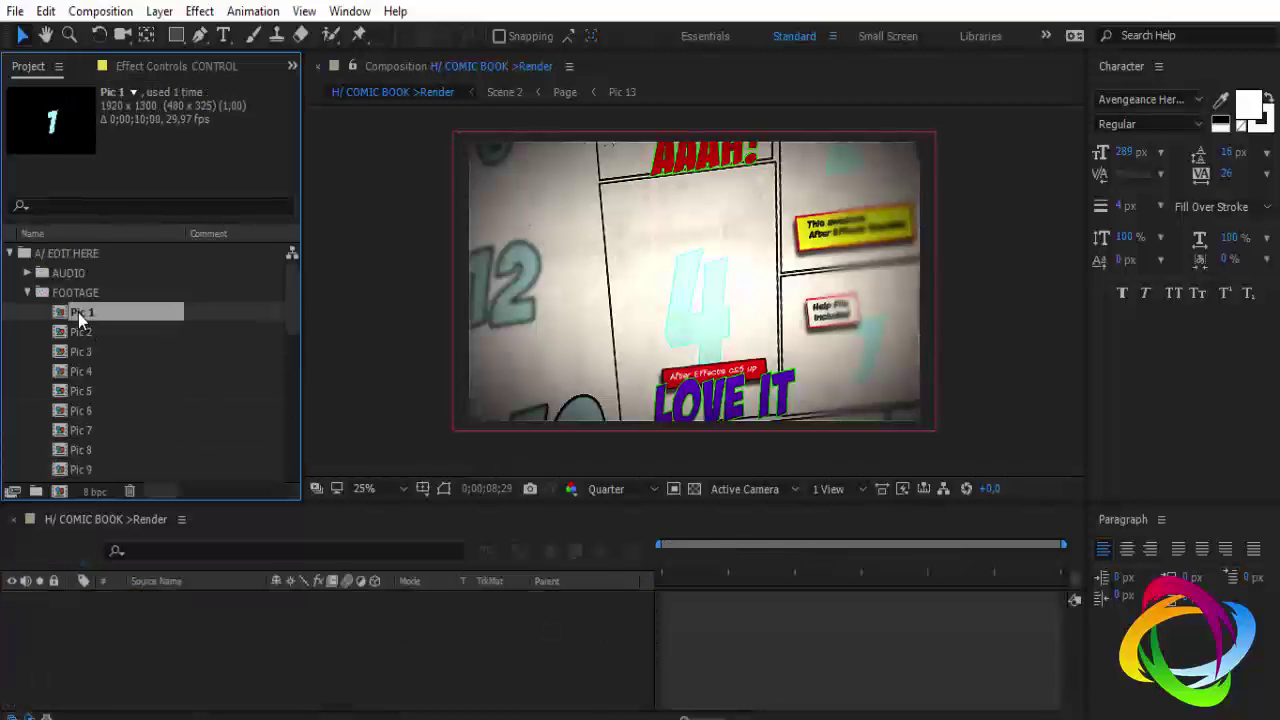
double_click(78, 313)
left_click(806, 557)
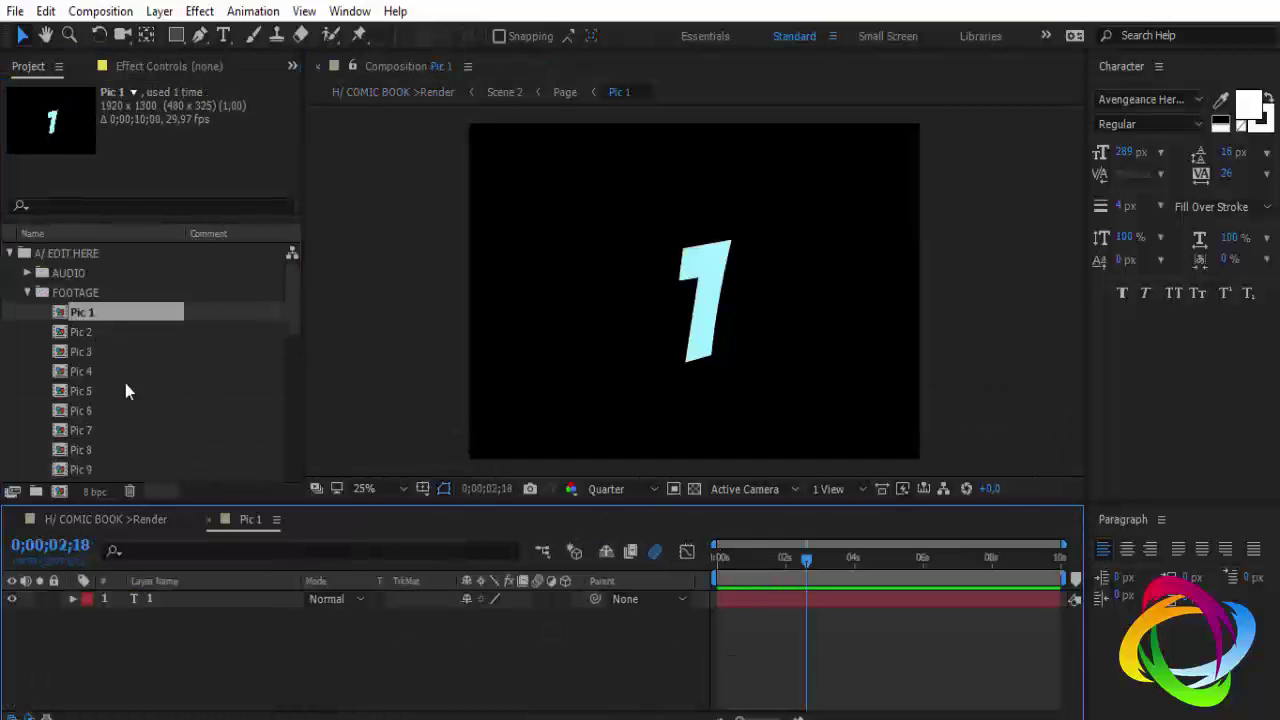
scroll(77, 366, "down", 3)
scroll(79, 405, "down", 5)
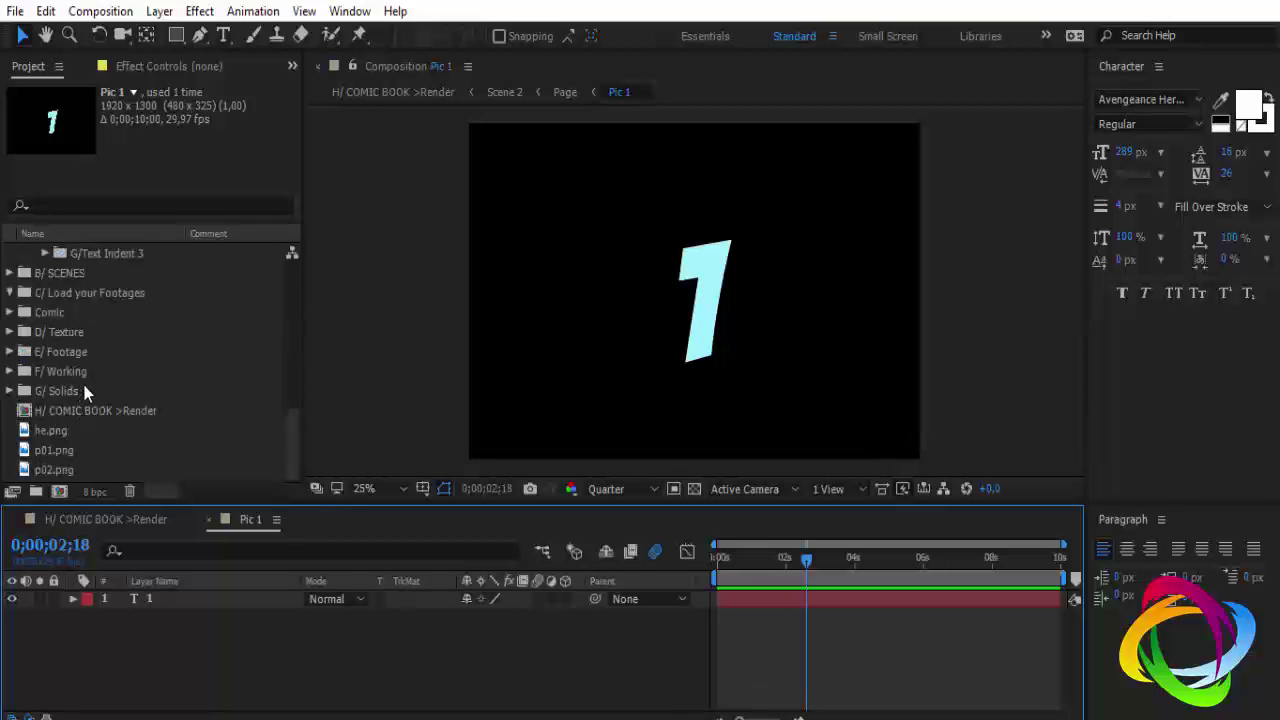
left_click(10, 313)
left_click_drag(95, 273, 190, 595)
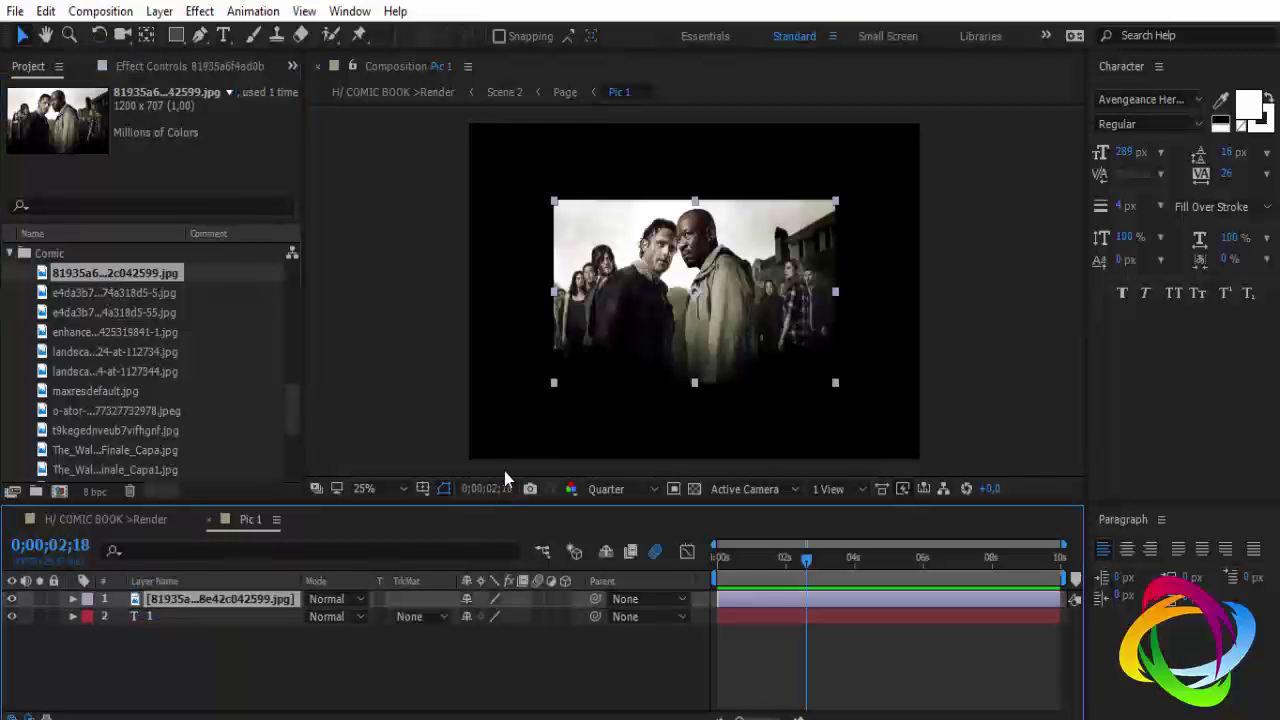
key("s")
left_click_drag(510, 616, 611, 614)
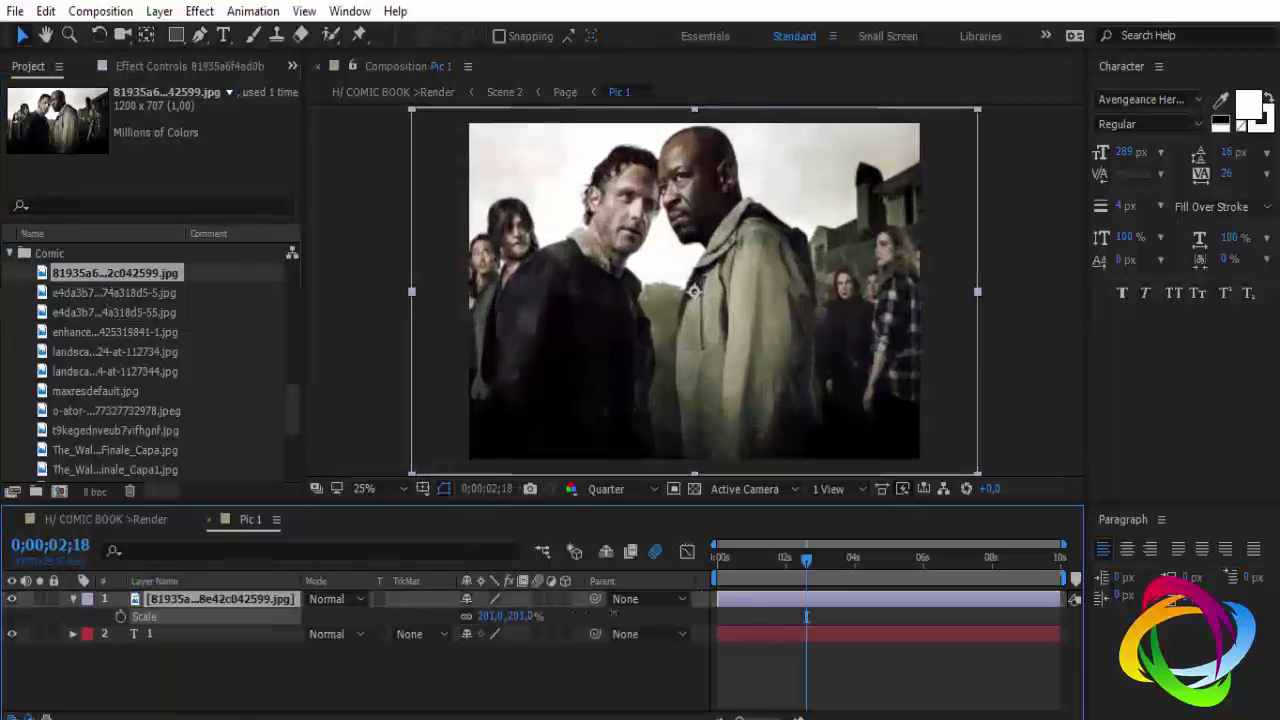
left_click(209, 519)
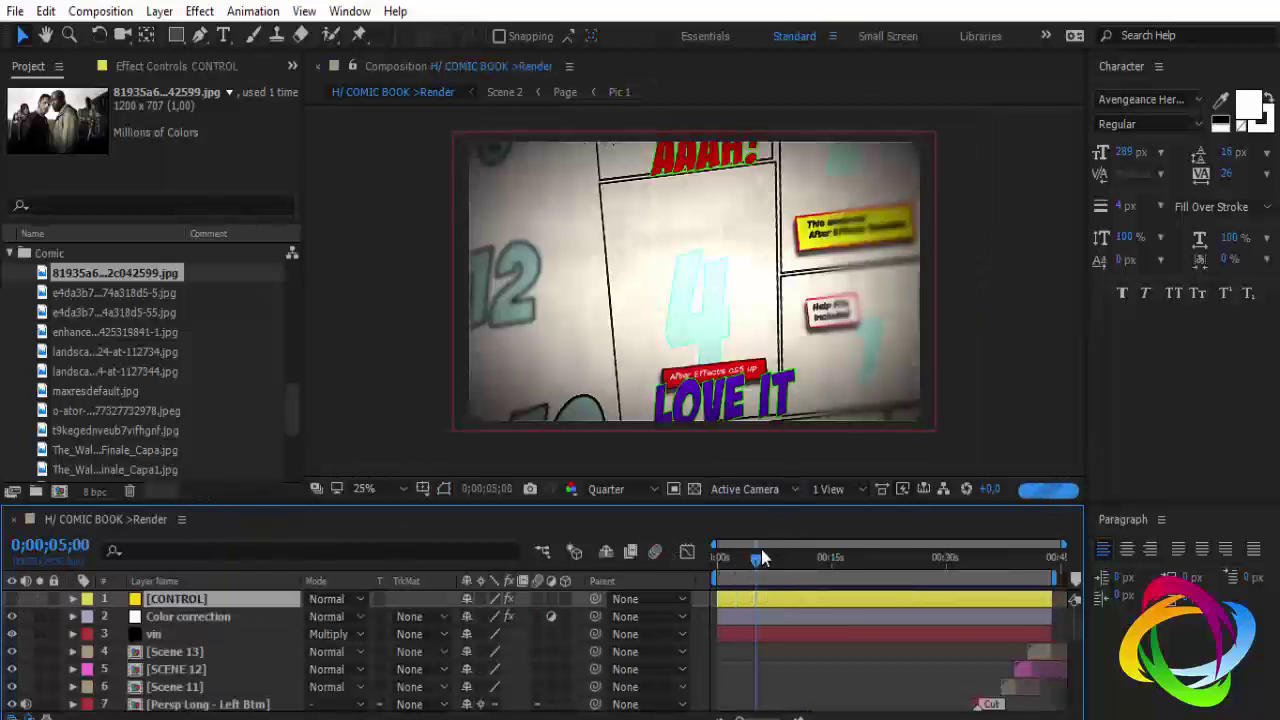
- Open Pic 2 and add the photo of the woman with a rifle as a layer
scroll(623, 228, "up", 4)
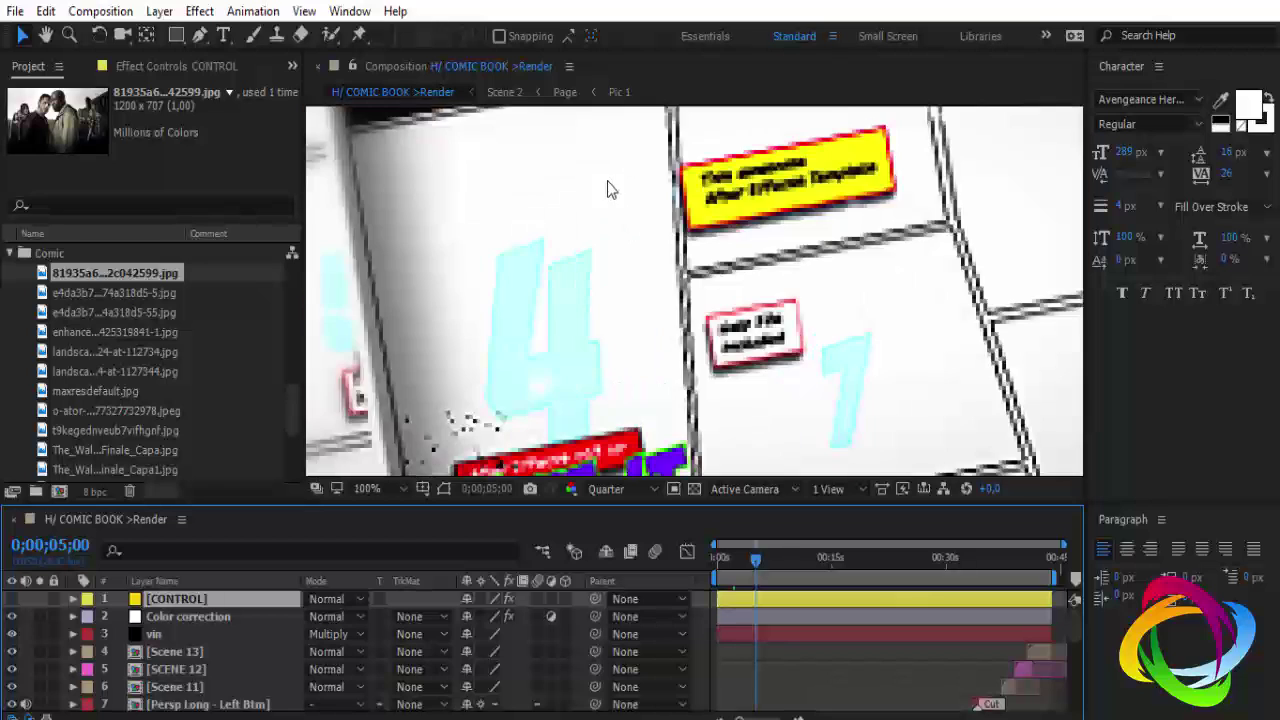
scroll(610, 190, "down", 2)
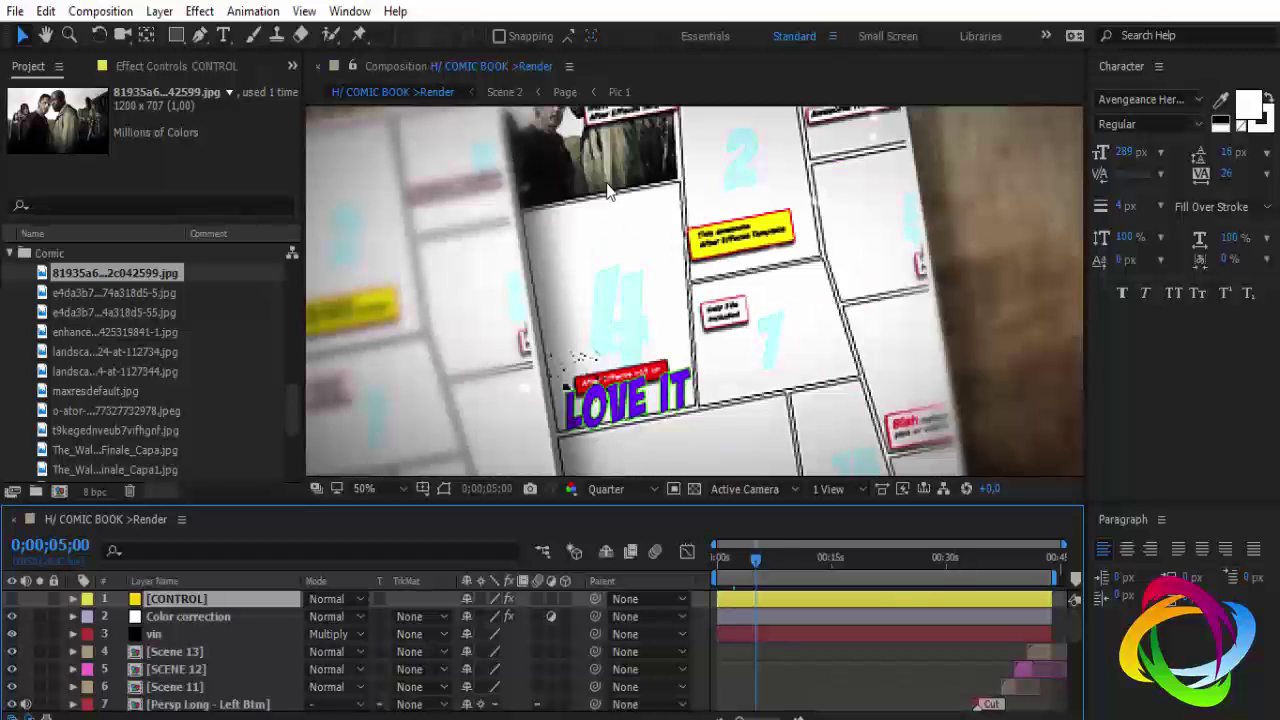
scroll(86, 350, "up", 10)
scroll(85, 351, "up", 5)
left_click(80, 333)
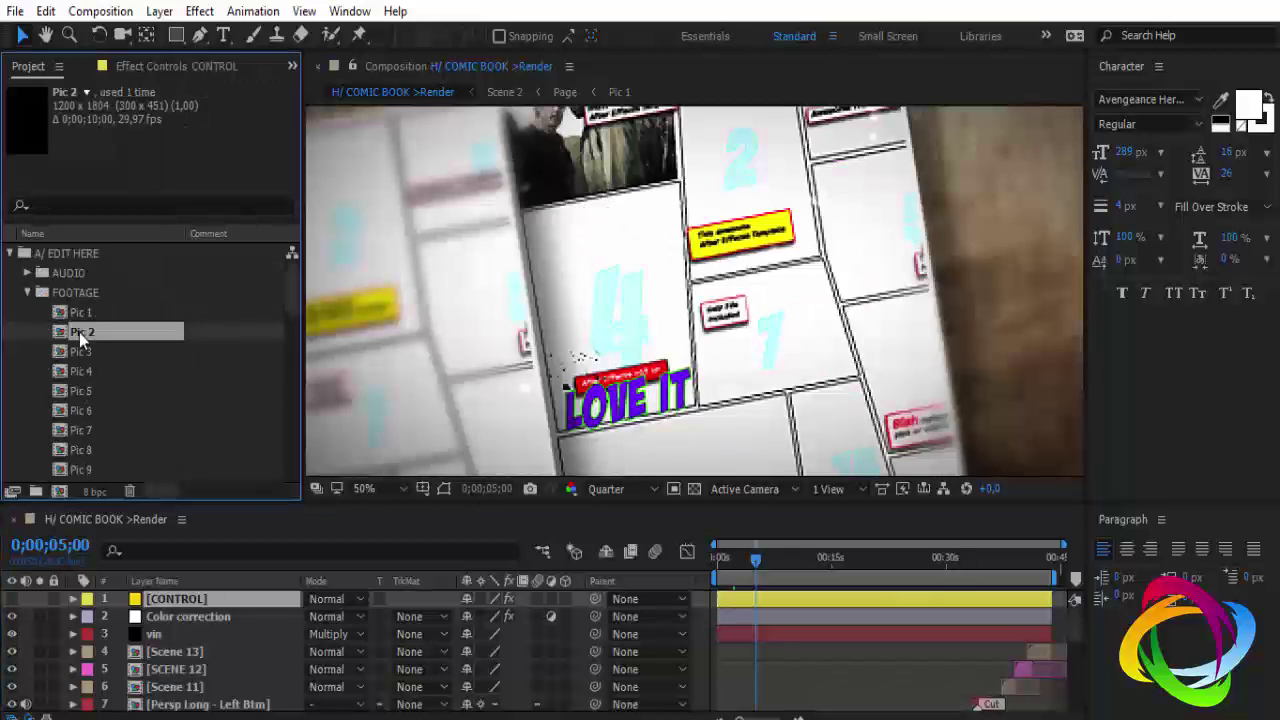
double_click(79, 332)
left_click(782, 575)
scroll(143, 403, "down", 5)
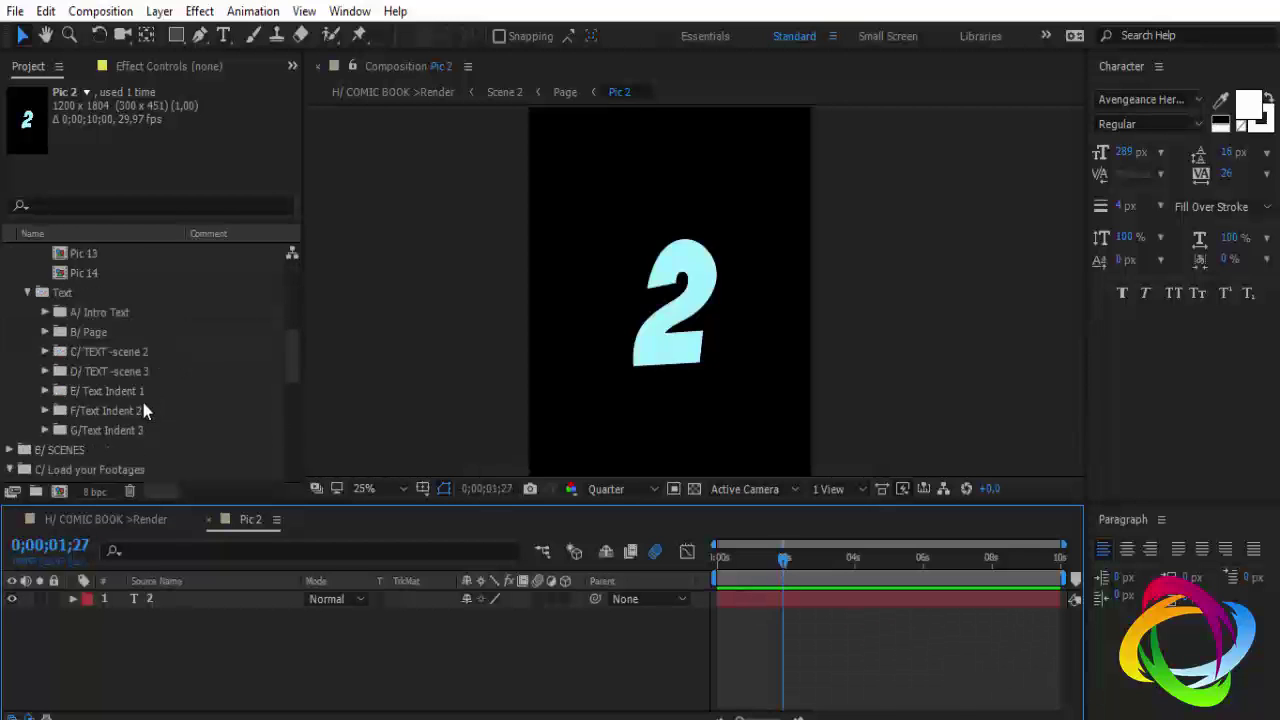
scroll(143, 403, "down", 3)
left_click(107, 355)
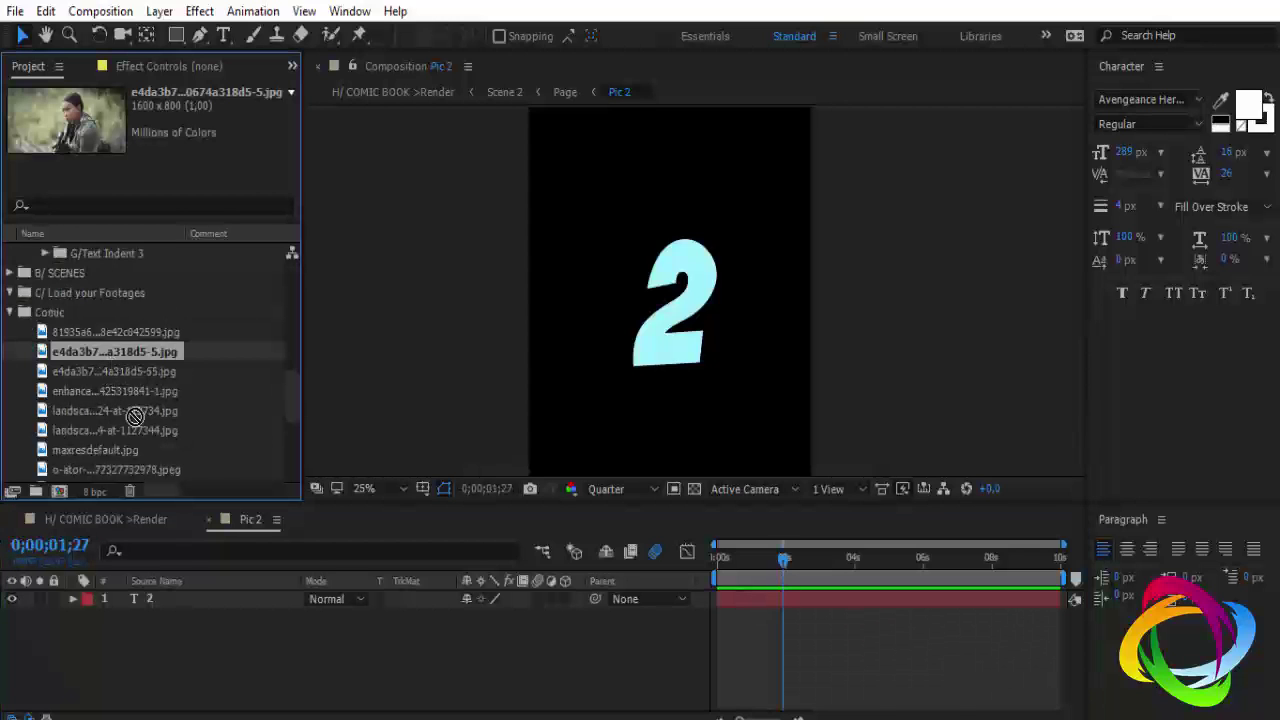
left_click_drag(135, 417, 171, 600)
- Scale the woman's photo to 228% and close Pic 2
key("s")
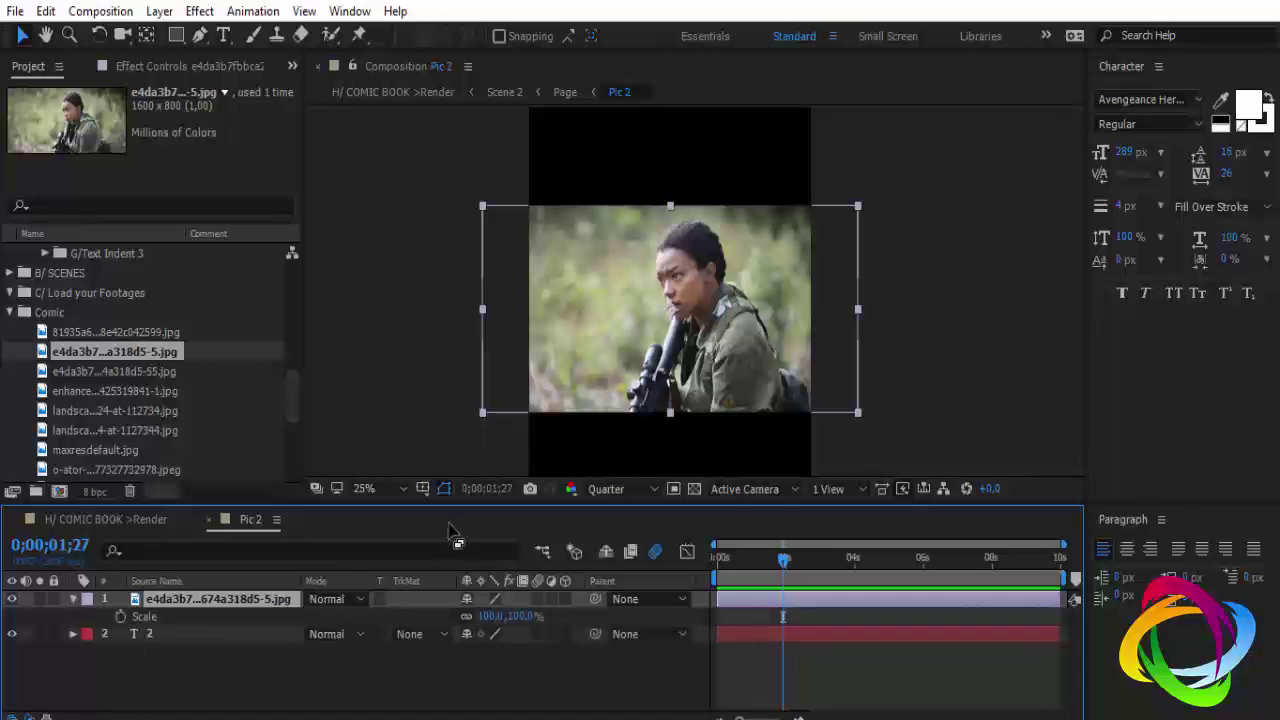
left_click_drag(505, 616, 614, 616)
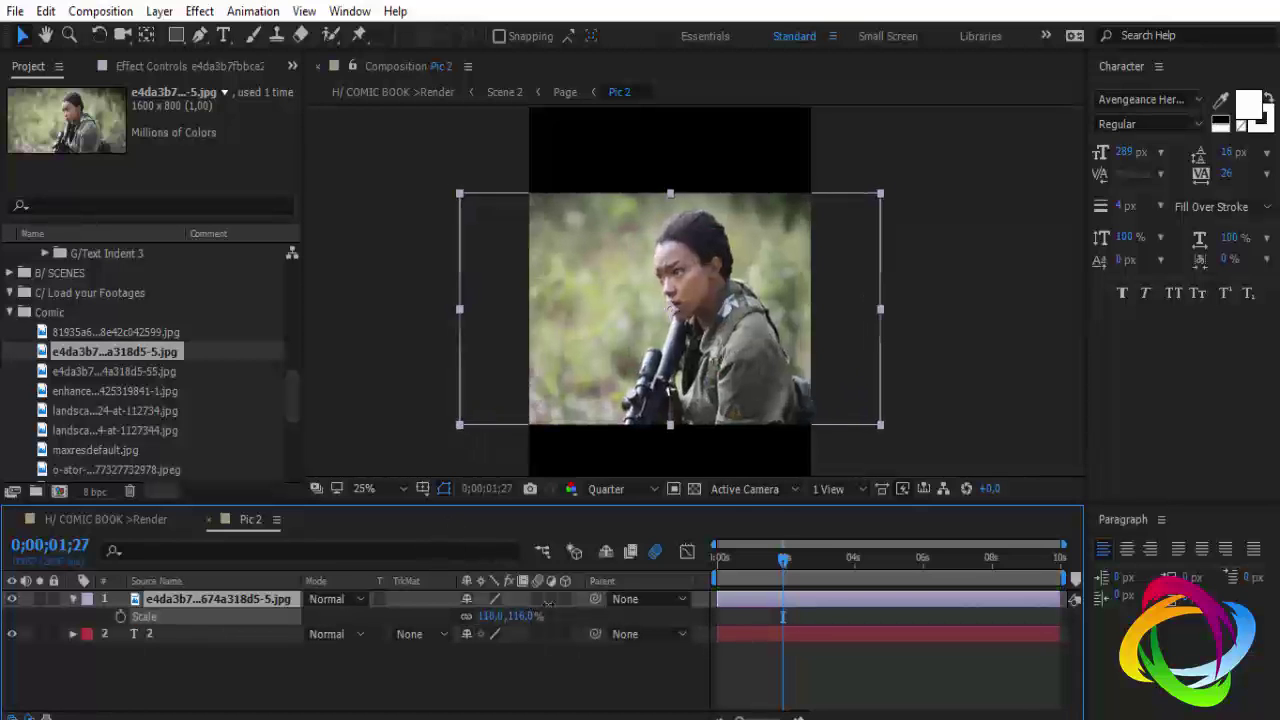
scroll(668, 378, "down", 1)
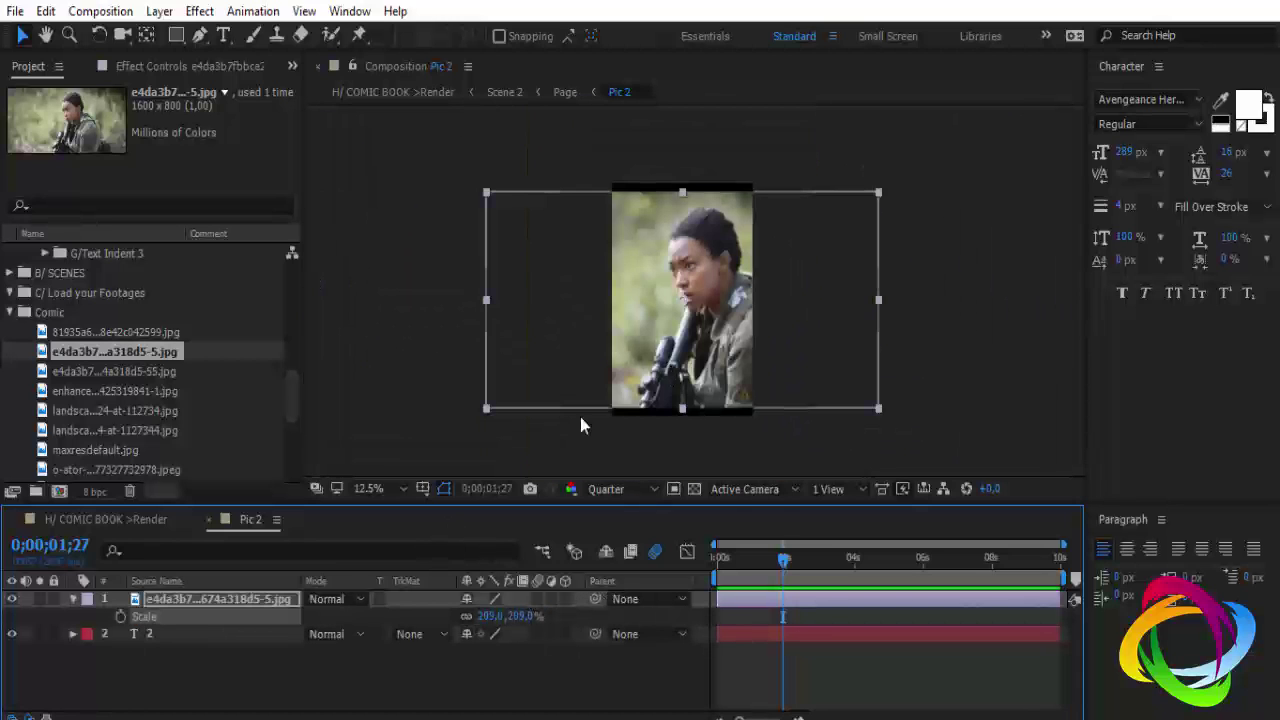
left_click_drag(484, 616, 530, 616)
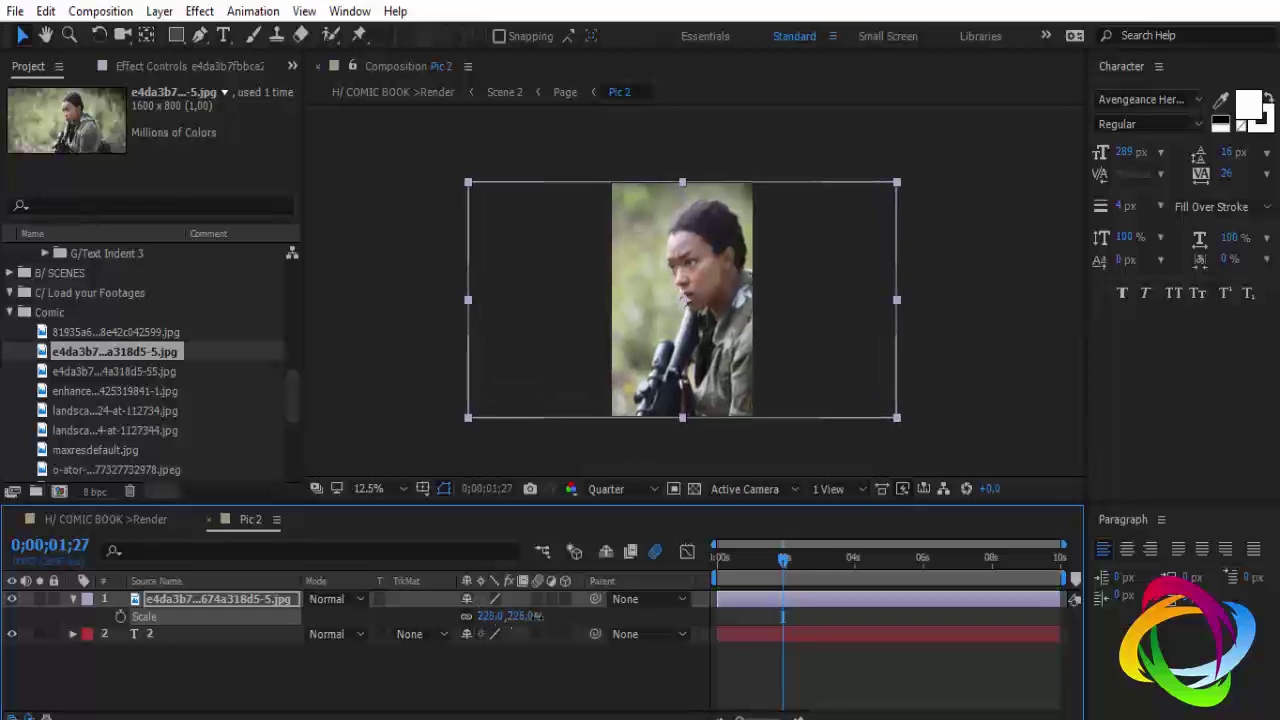
scroll(705, 362, "up", 1)
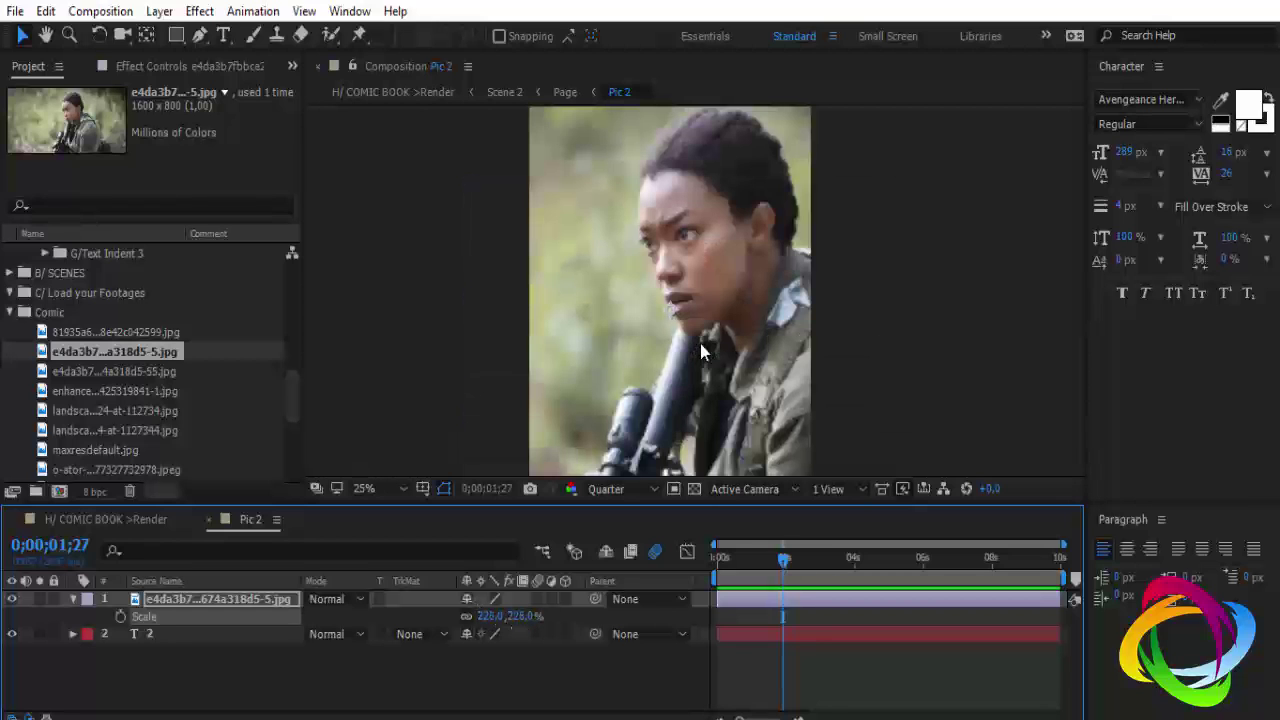
left_click(208, 520)
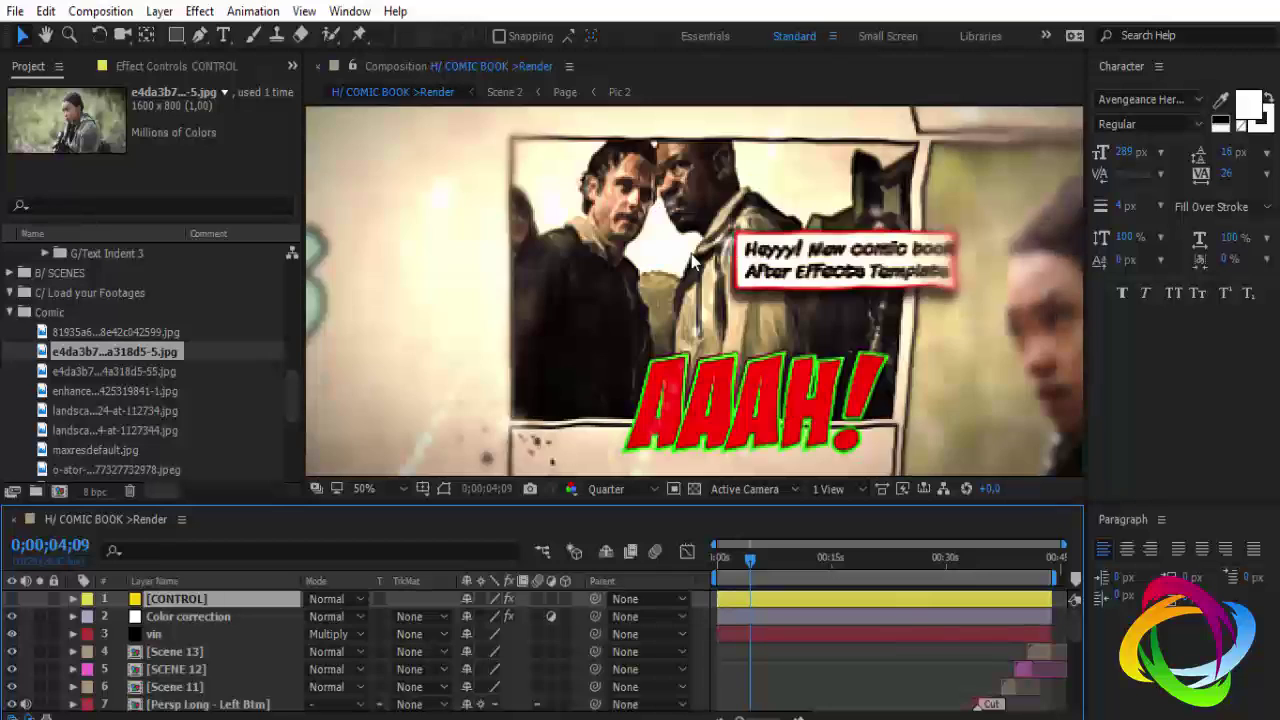
scroll(766, 300, "down", 1)
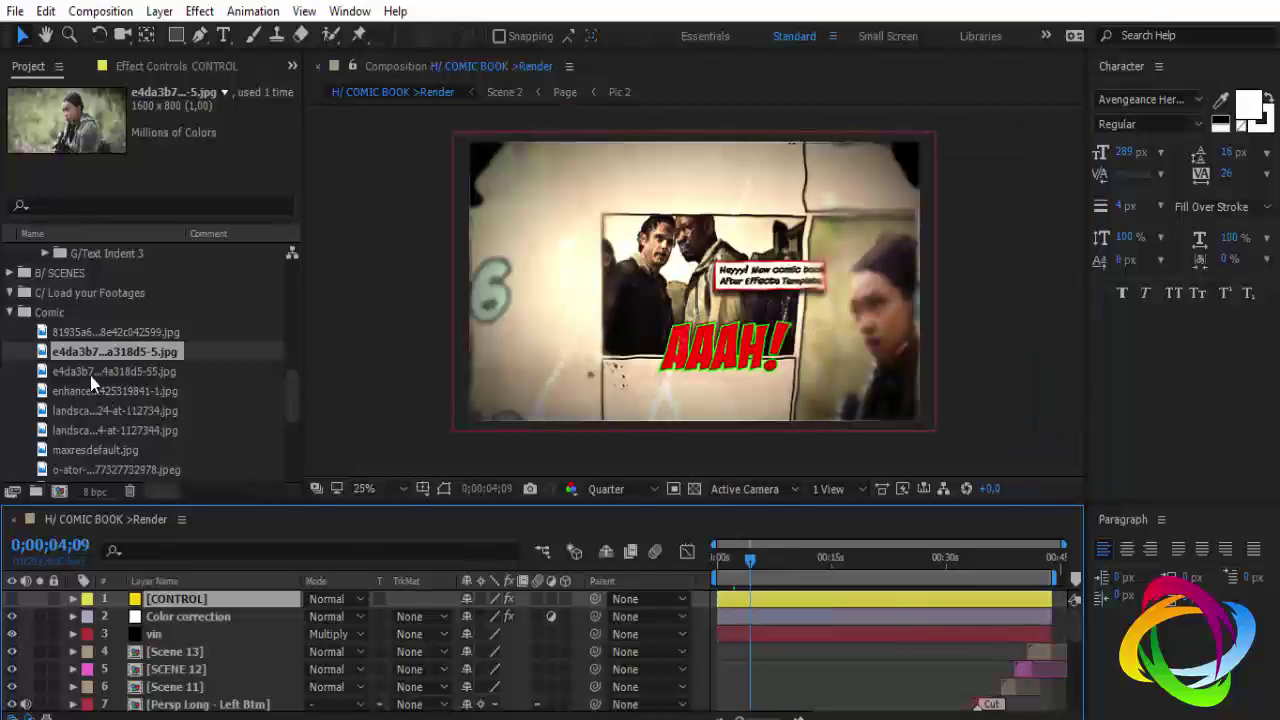
scroll(90, 372, "up", 4)
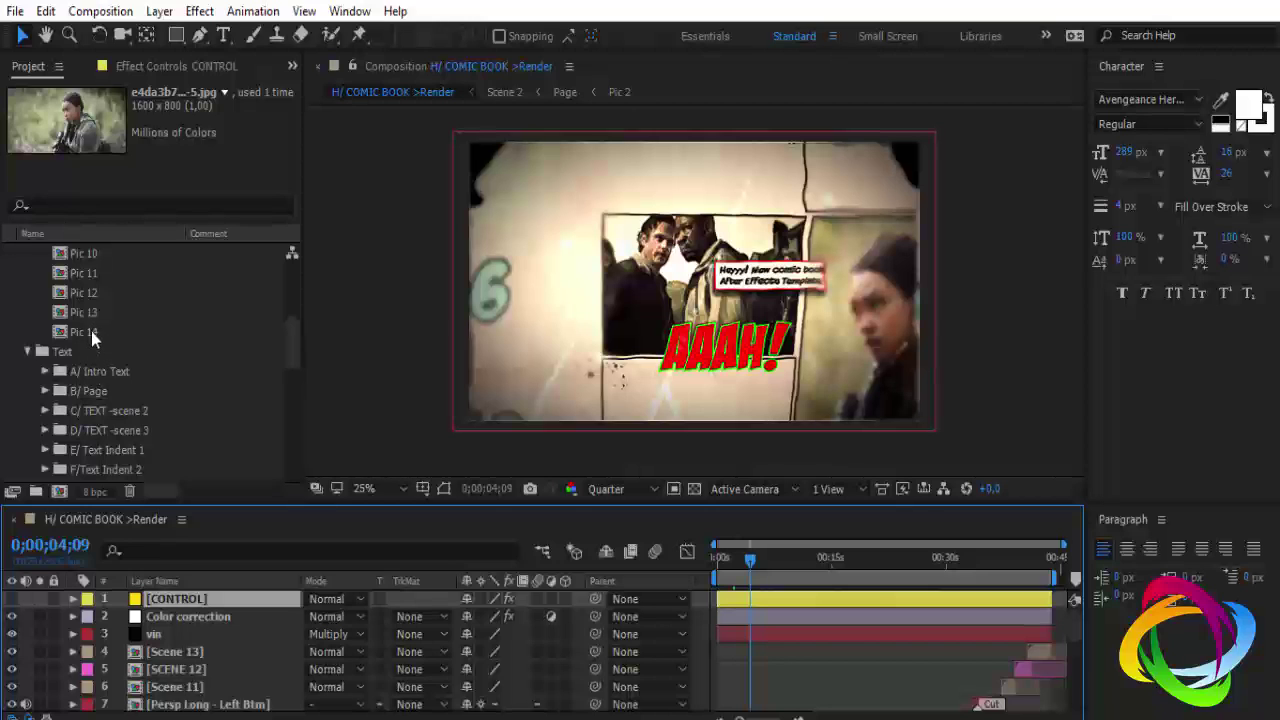
- Open Pic 14, add the jungle group photo as a layer and scale it to 247%
double_click(91, 331)
left_click_drag(618, 562, 632, 570)
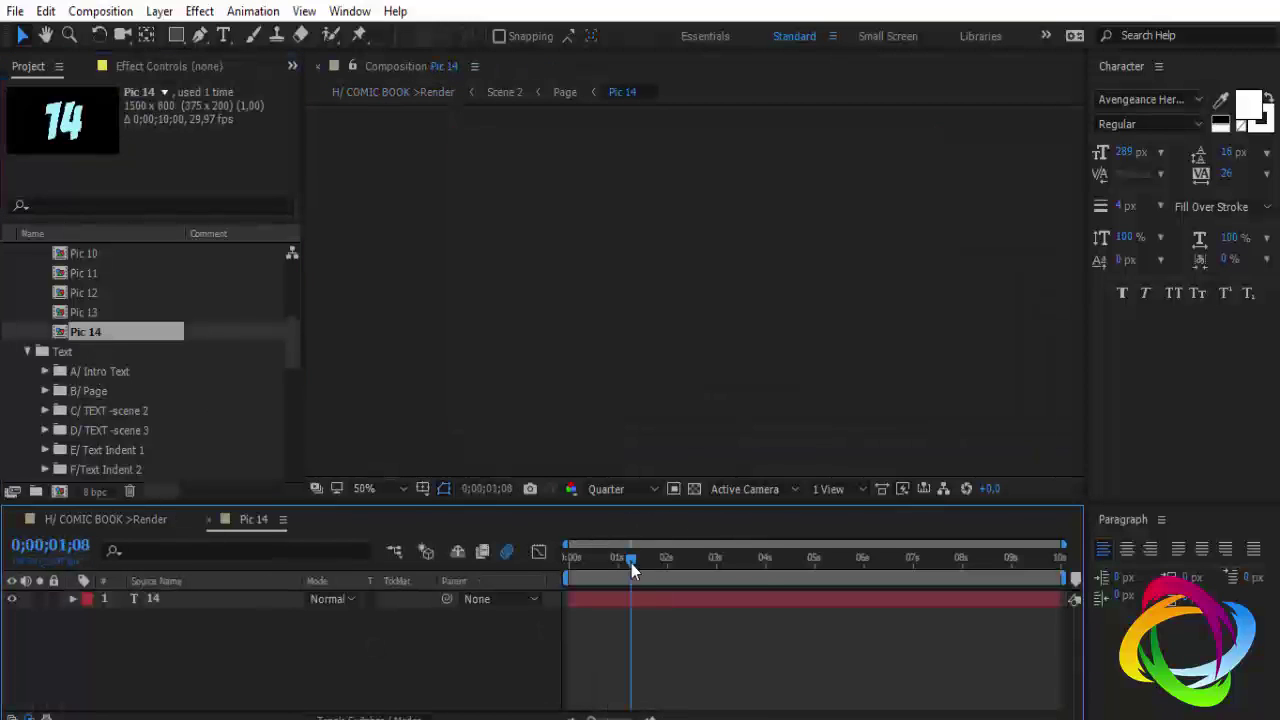
scroll(155, 350, "down", 1)
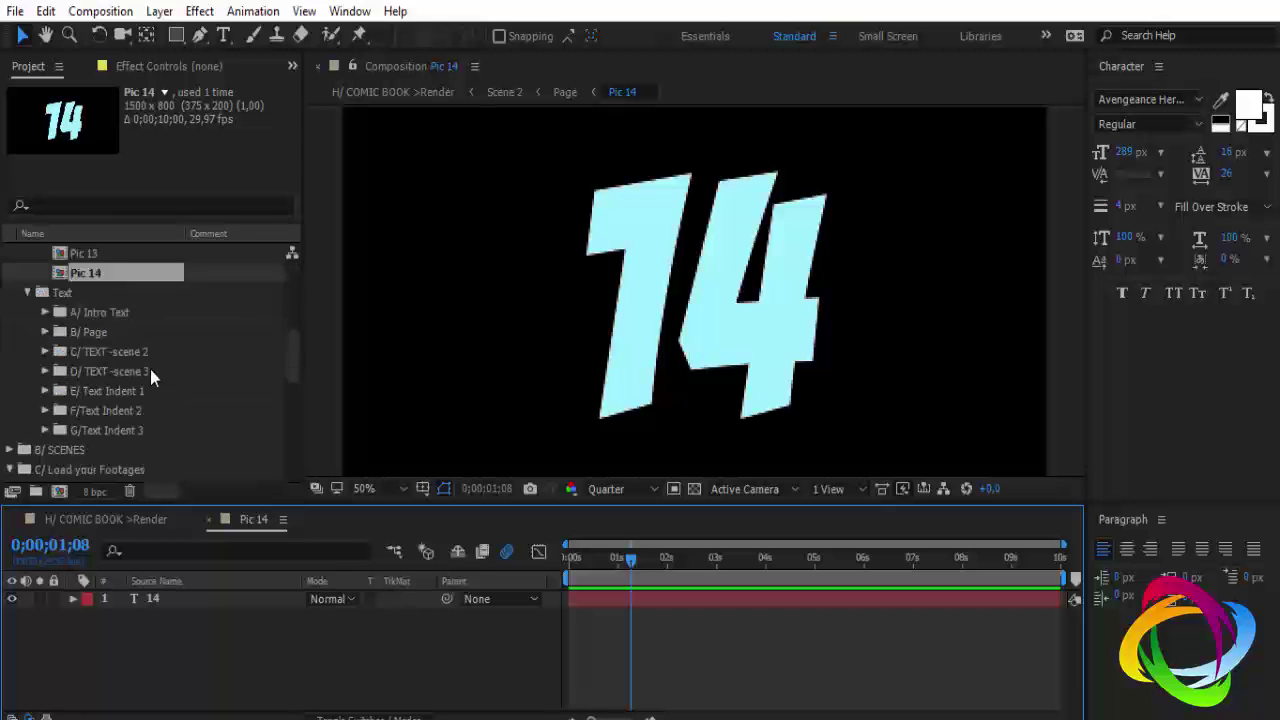
scroll(149, 369, "down", 3)
left_click(118, 312)
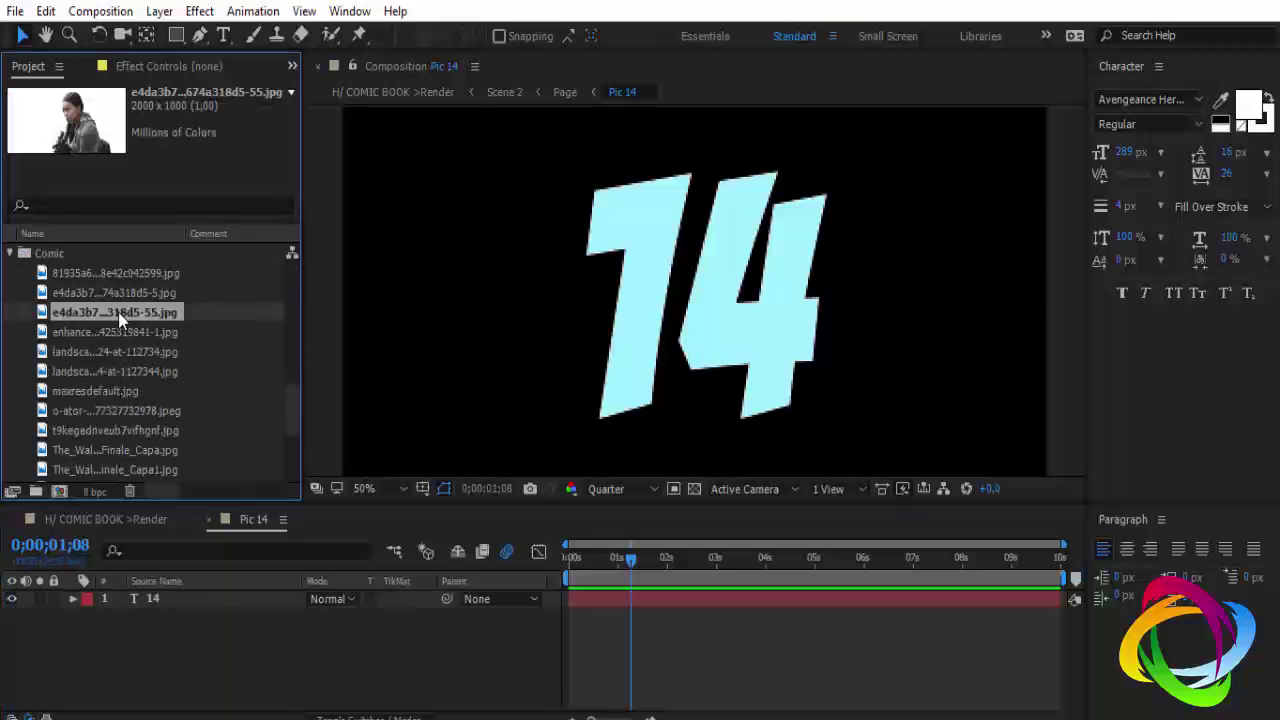
mouse_move(121, 324)
left_mouse_down()
mouse_move(166, 504)
mouse_move(172, 592)
left_mouse_up()
key("s")
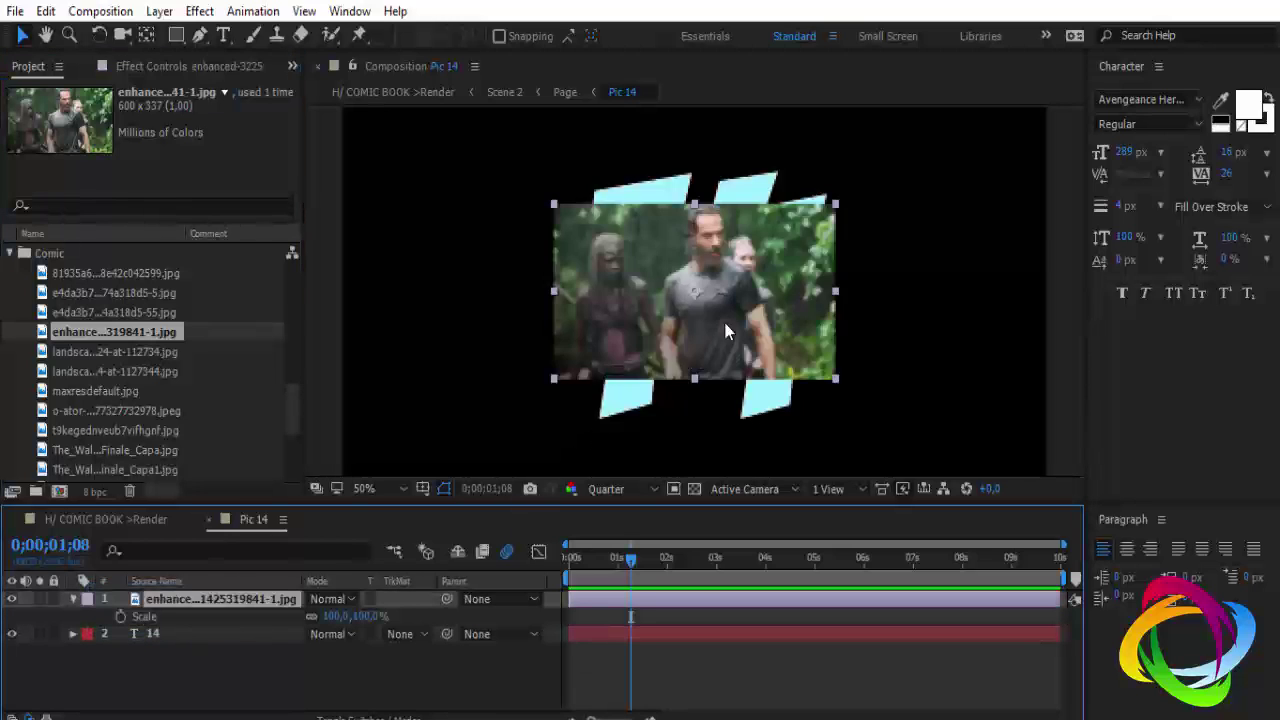
scroll(727, 333, "down", 2)
left_click_drag(355, 616, 502, 602)
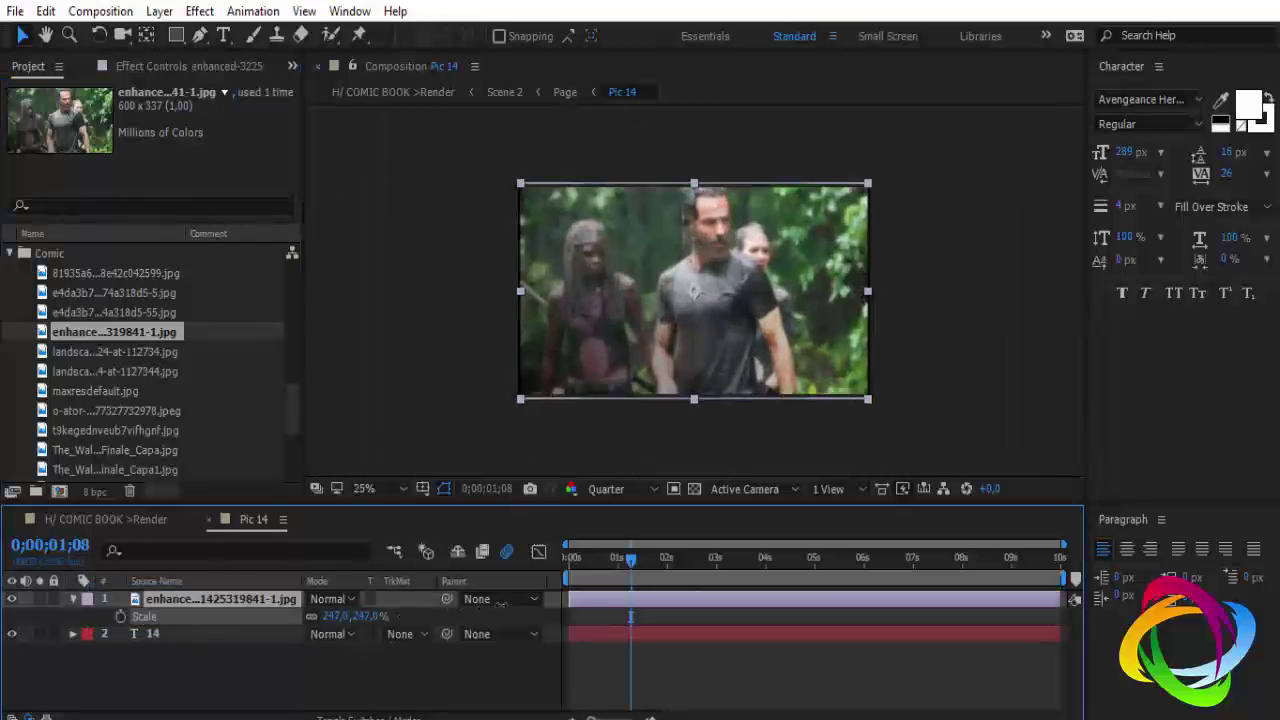
- Close Pic 14, set the preview to Full resolution and jump to 0;00;01;00
left_click(208, 519)
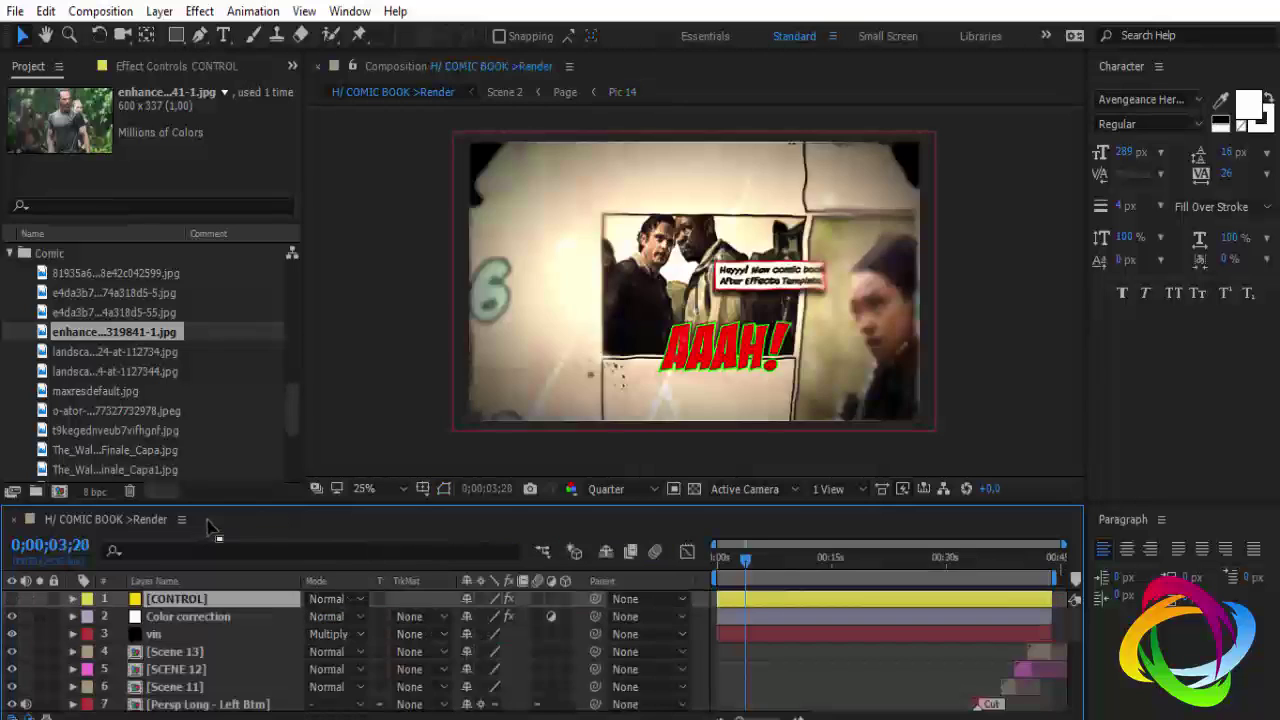
scroll(692, 262, "up", 2)
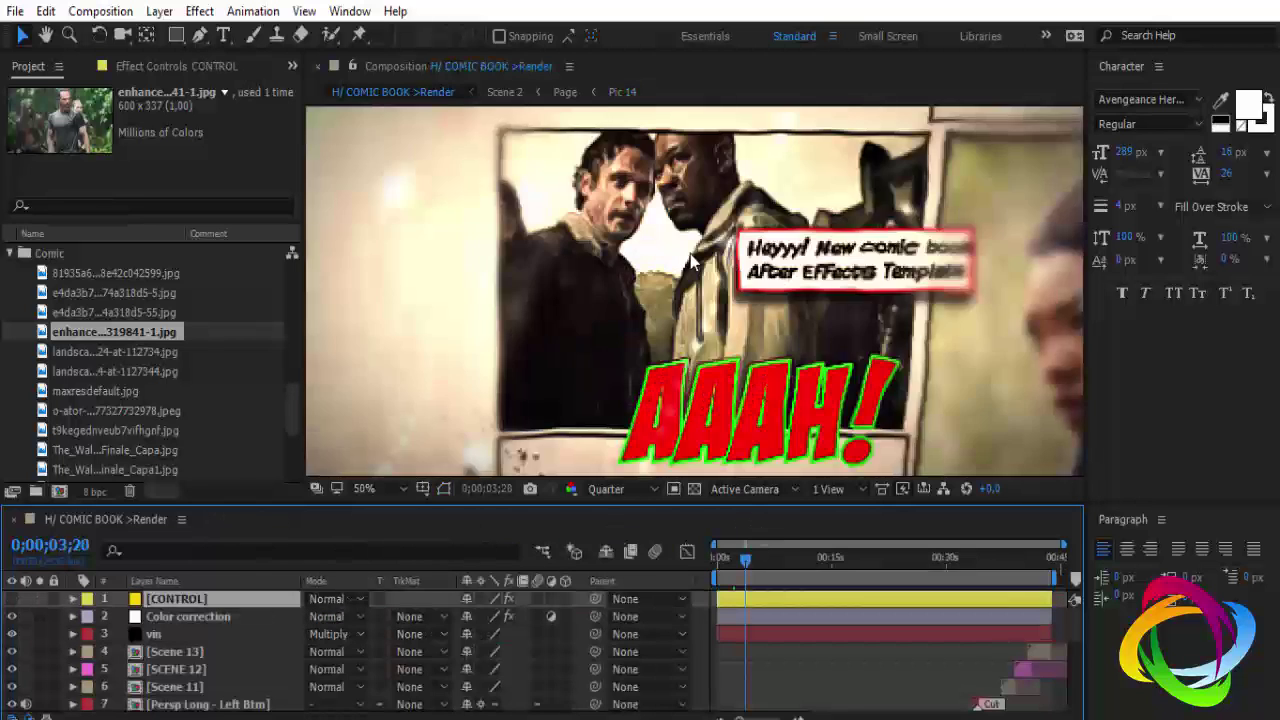
left_click(651, 490)
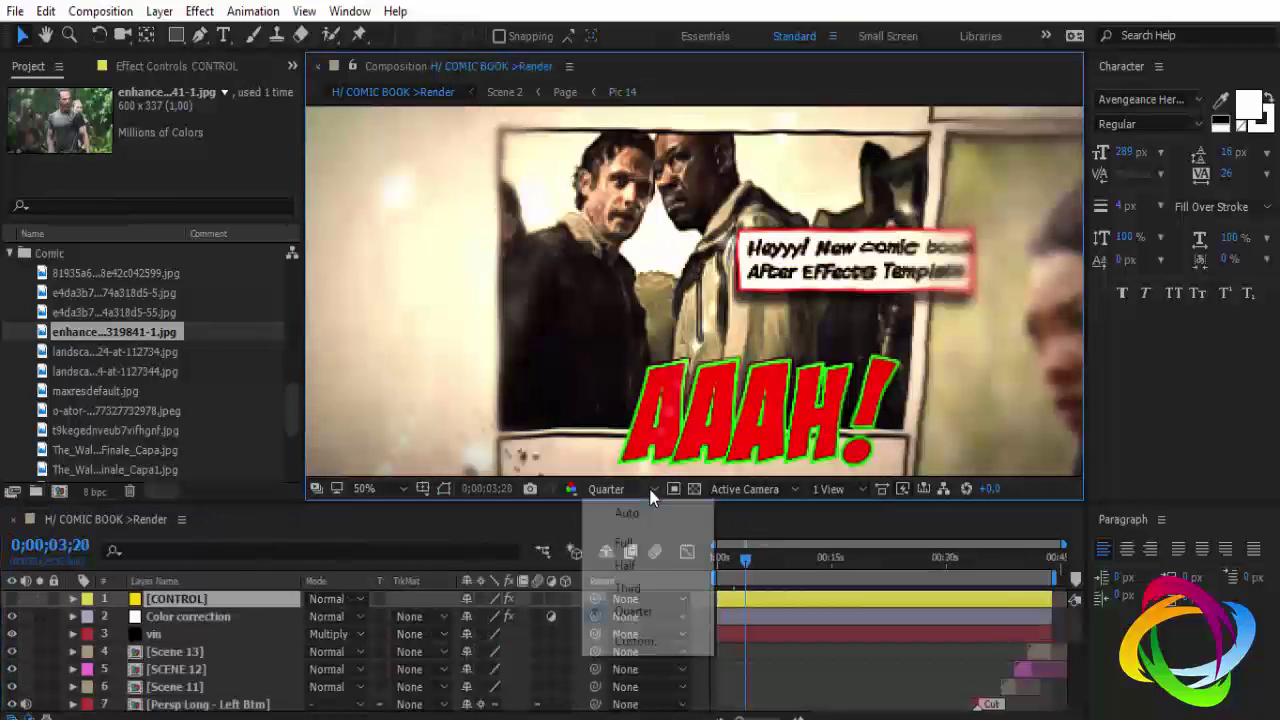
left_click(630, 543)
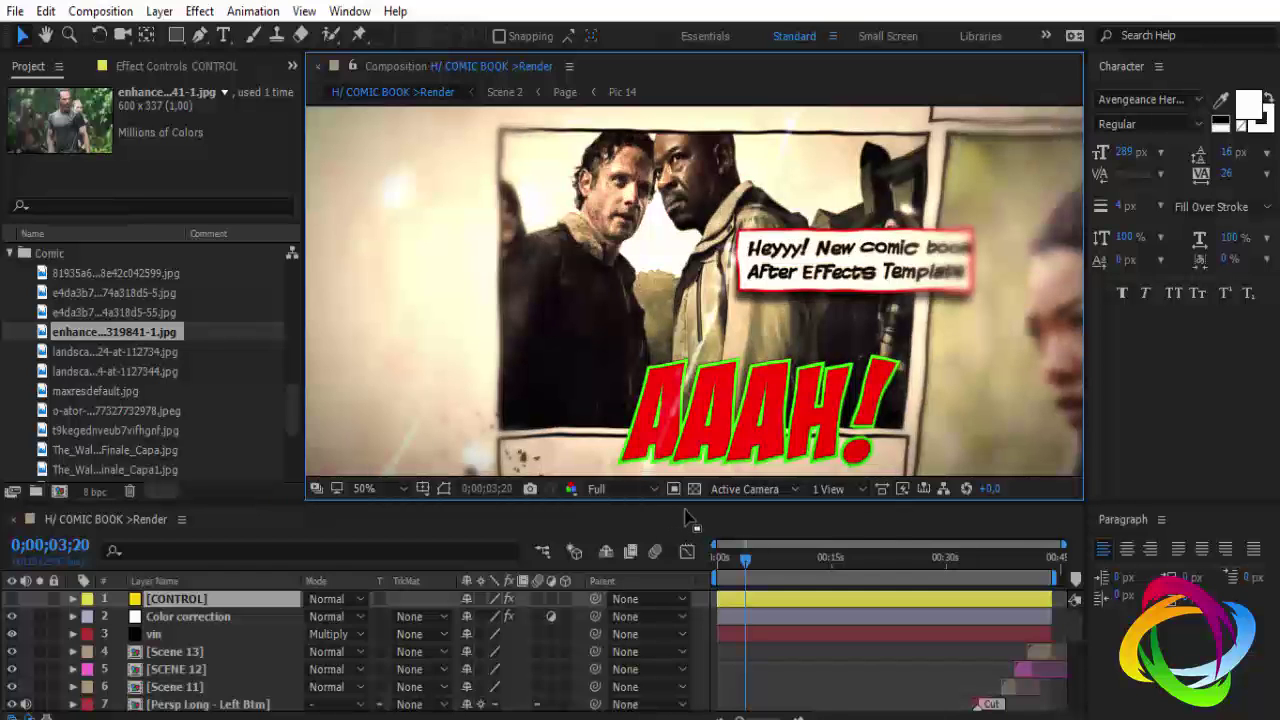
scroll(714, 252, "up", 5)
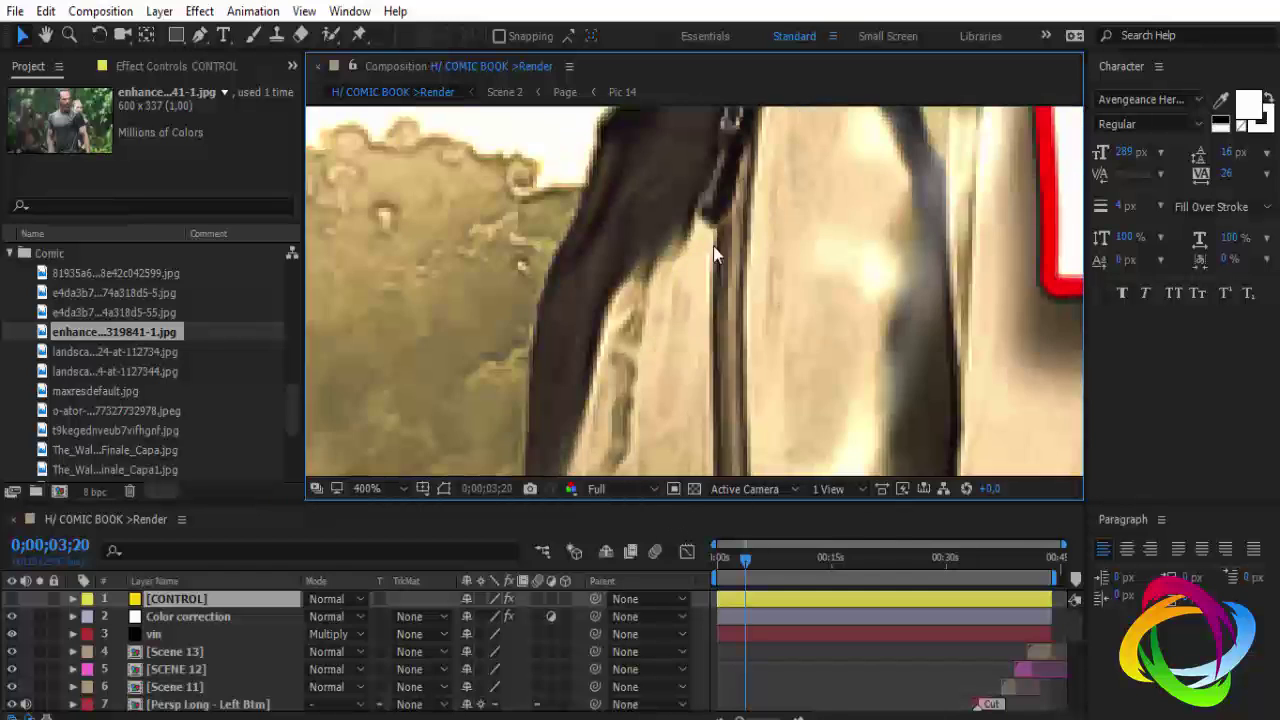
scroll(714, 252, "down", 2)
scroll(713, 255, "down", 3)
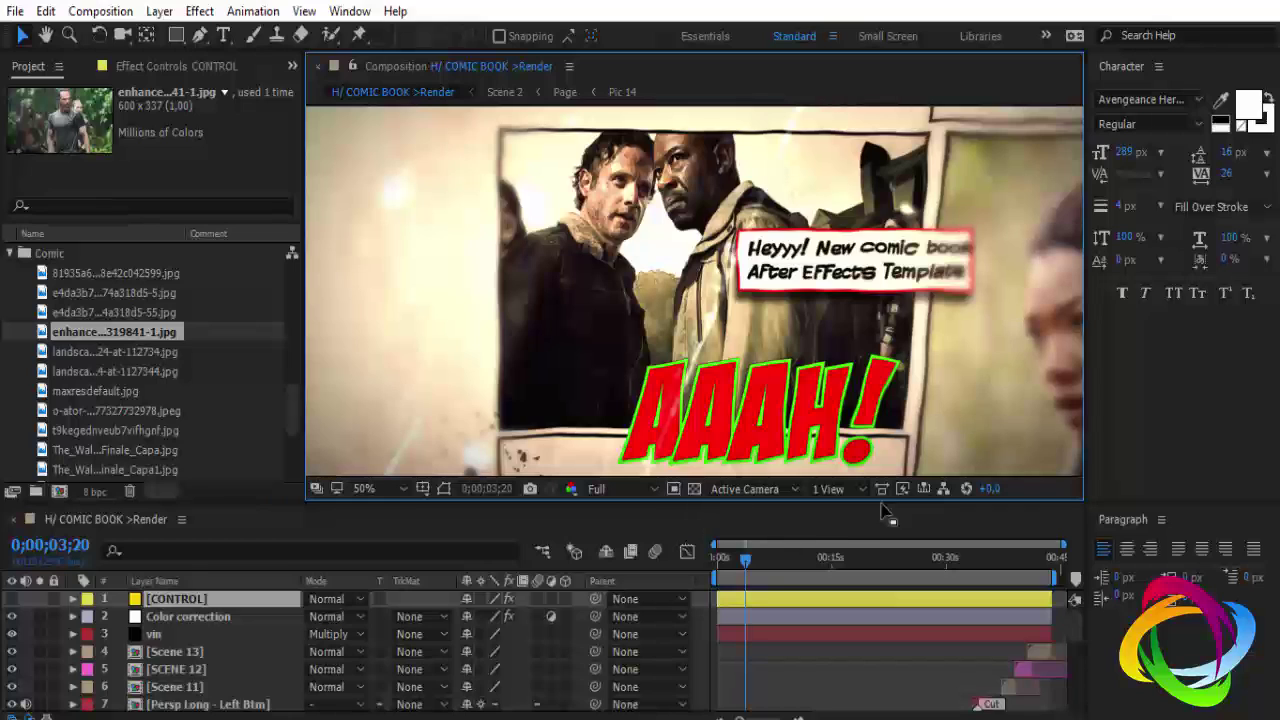
scroll(751, 590, "down", 3)
scroll(751, 590, "down", 2)
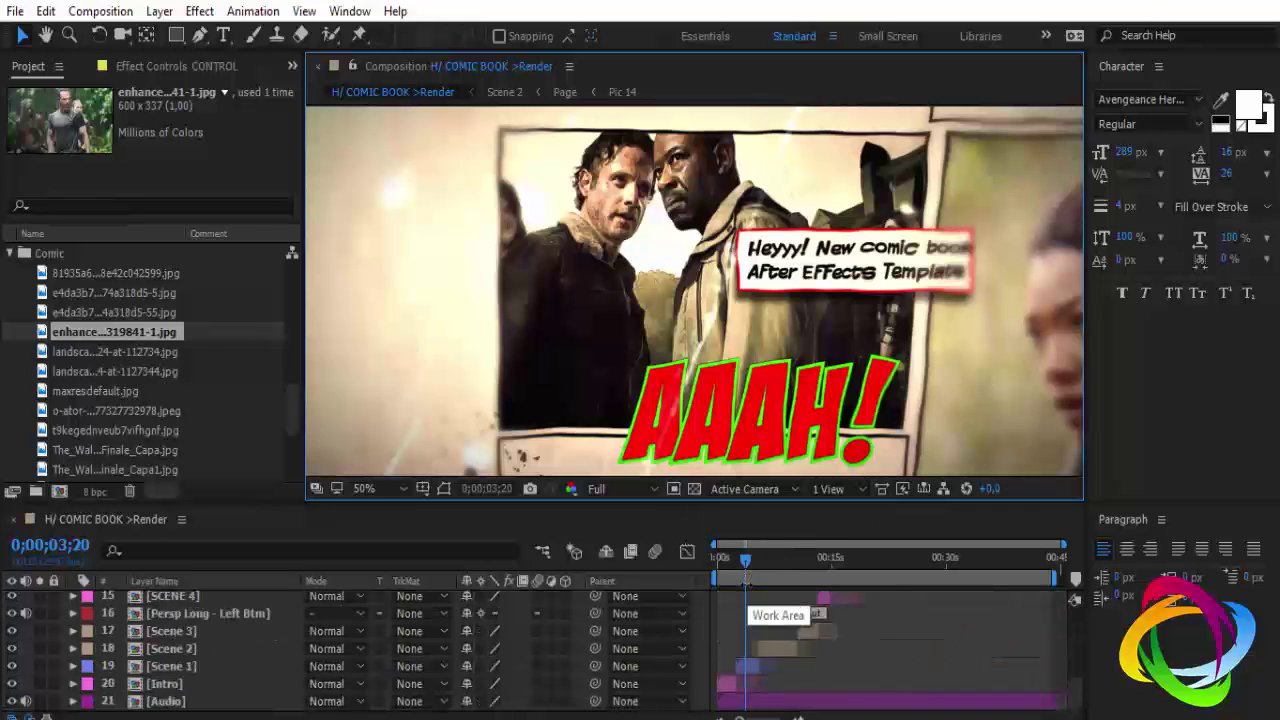
left_click(725, 564)
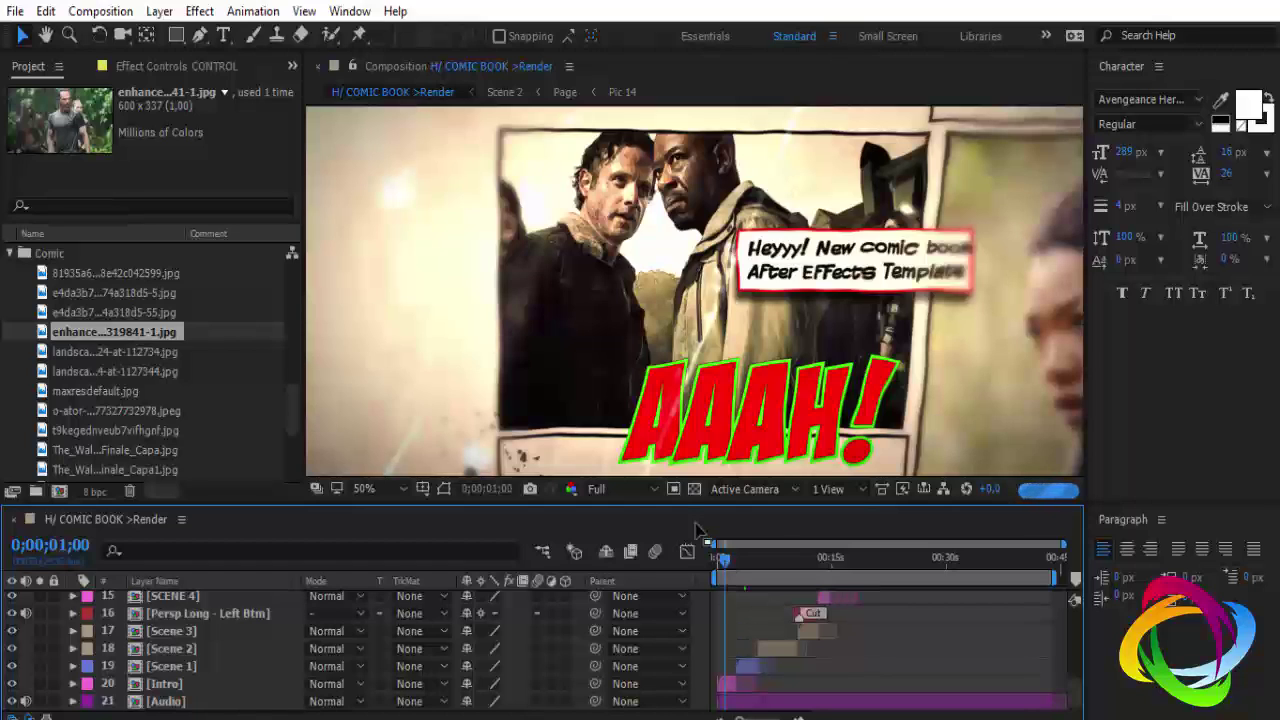
- Lower the preview to Quarter resolution and scrub through the AAAH! frame to 0;00;05;01
left_click(650, 489)
left_click(647, 611)
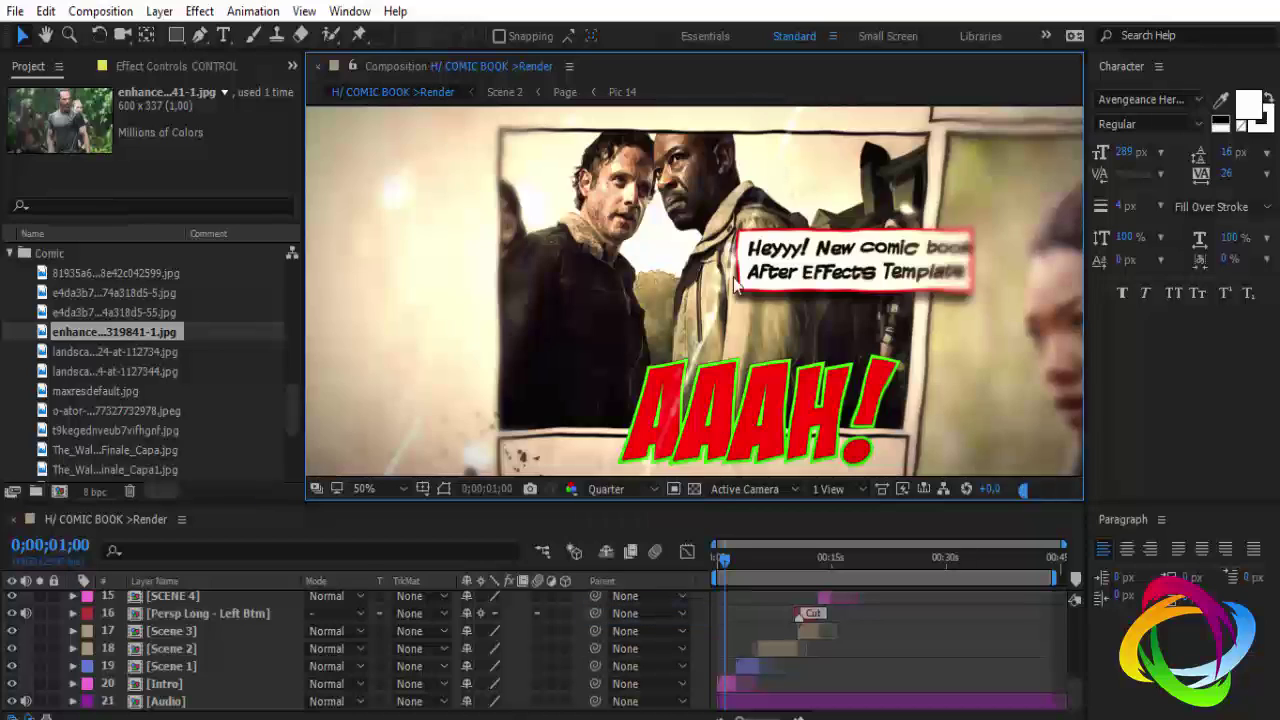
left_click_drag(725, 561, 742, 567)
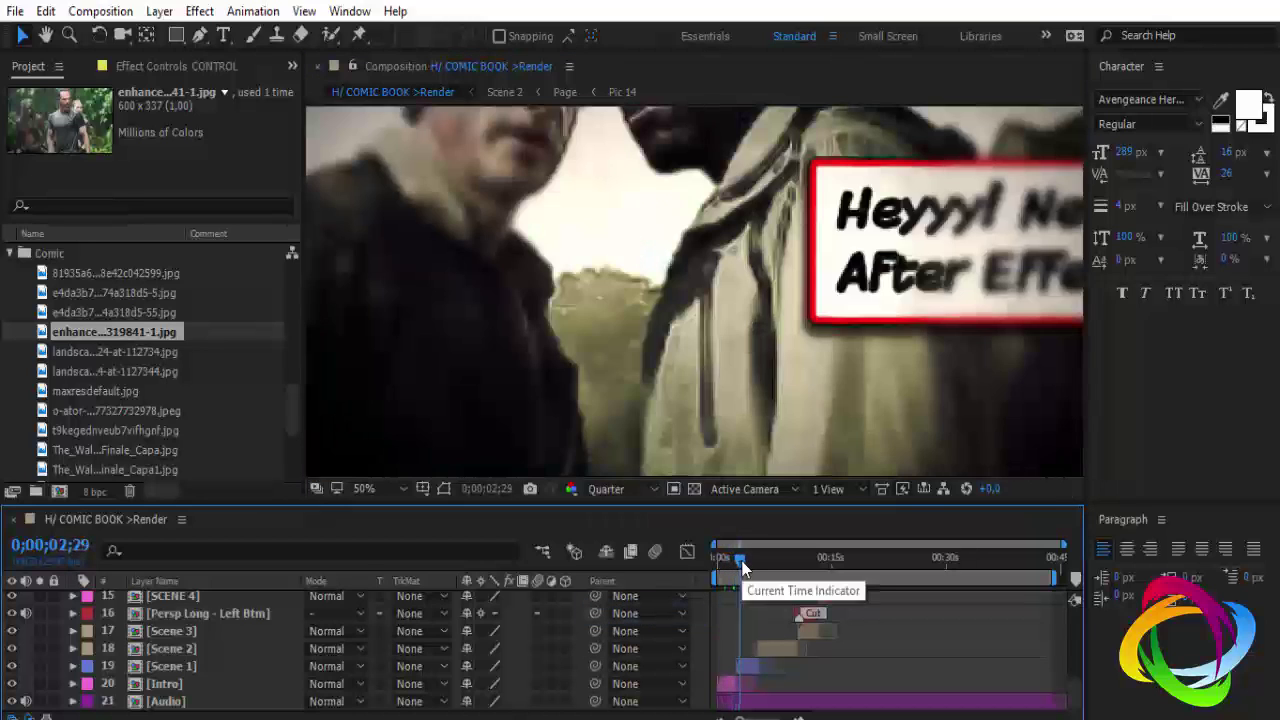
scroll(682, 314, "up", 2)
scroll(682, 314, "down", 4)
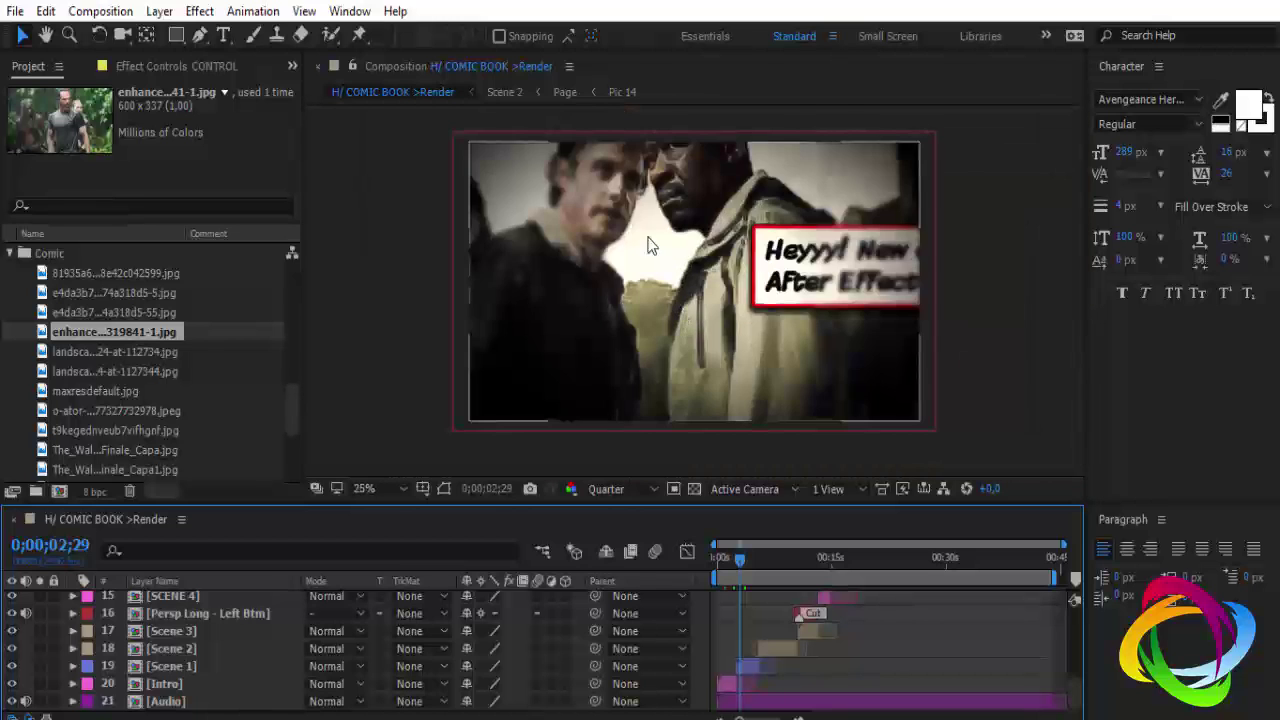
scroll(651, 246, "up", 2)
left_click(748, 558)
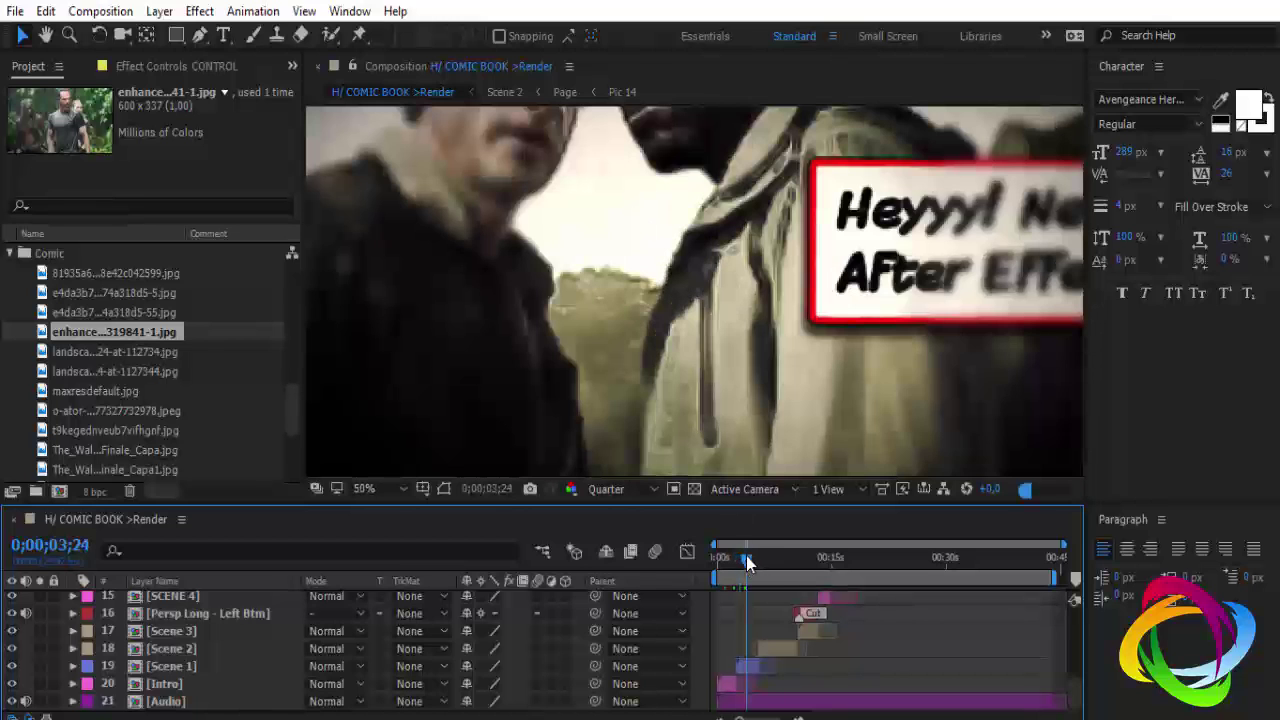
left_click_drag(748, 558, 757, 558)
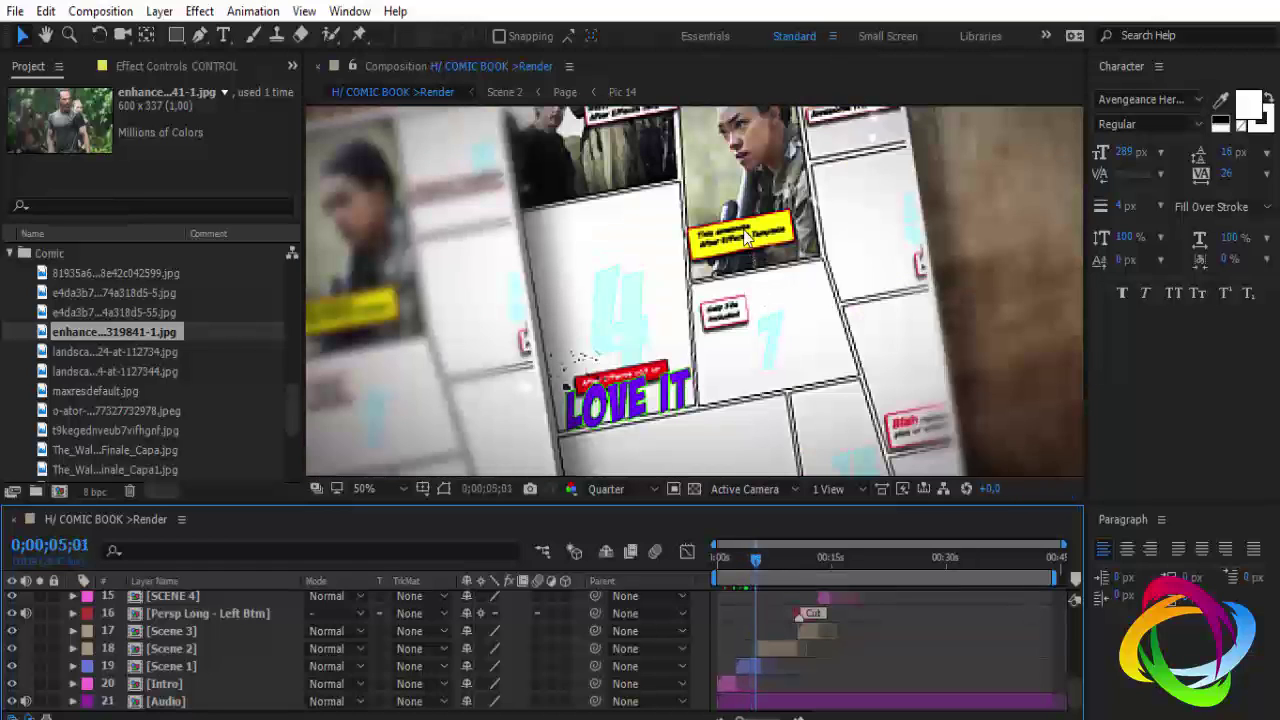
scroll(707, 140, "up", 6)
scroll(704, 165, "down", 3)
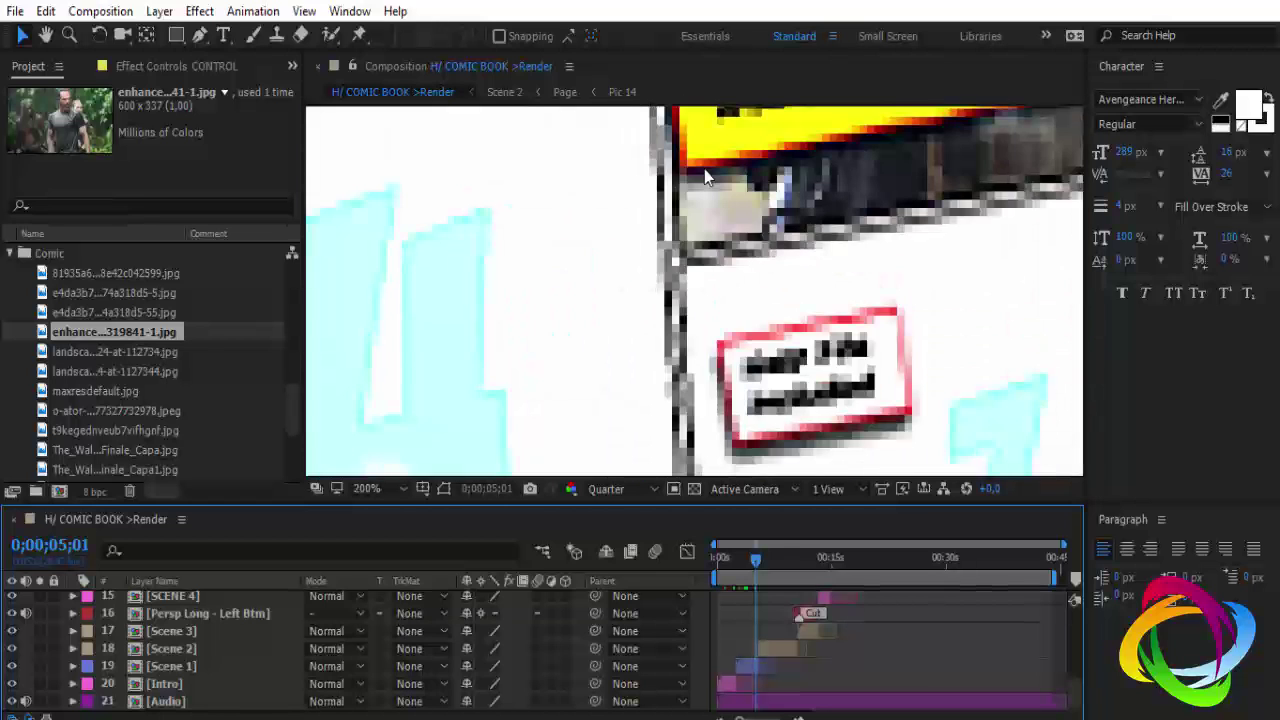
scroll(704, 169, "down", 3)
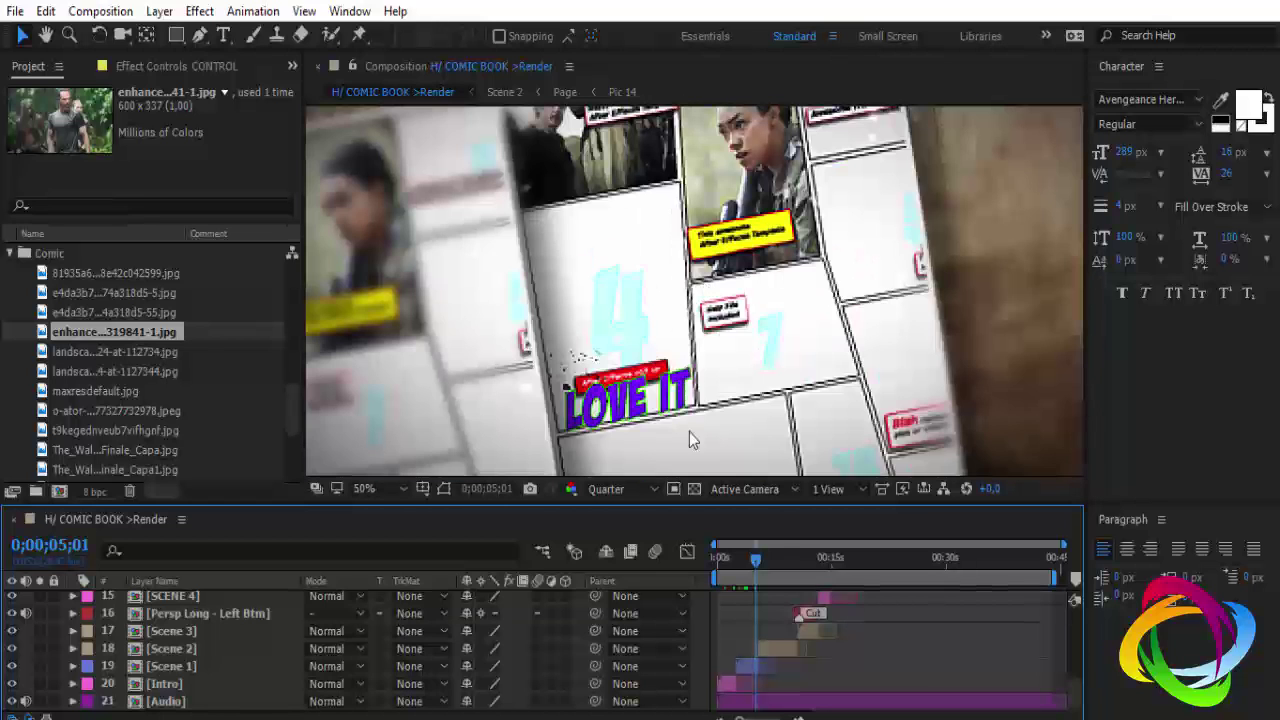
left_click(655, 488)
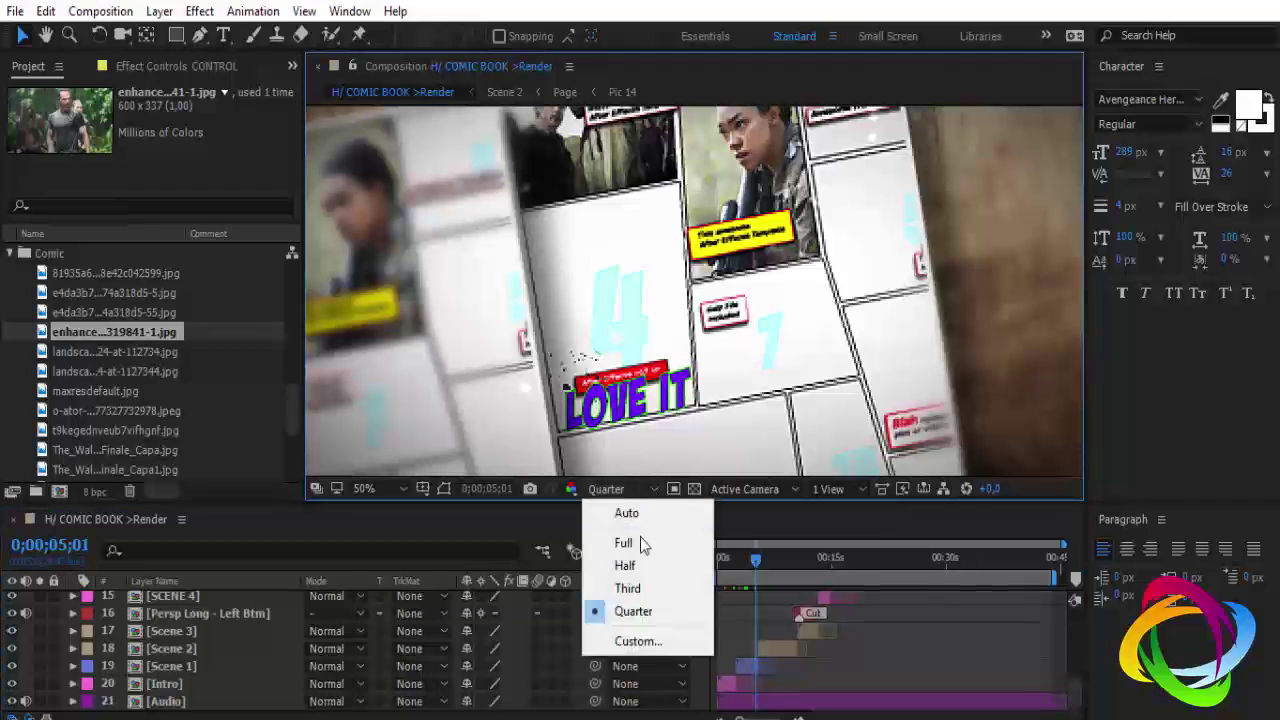
left_click(640, 537)
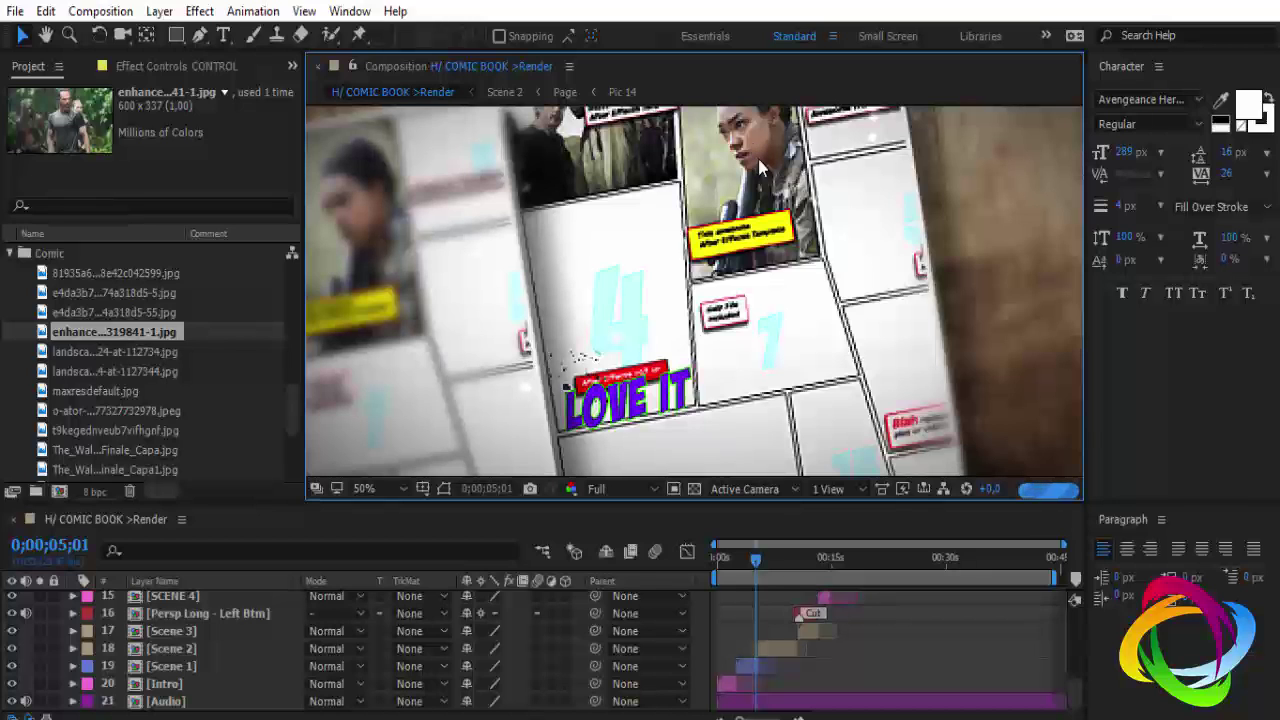
key("h")
left_click_drag(758, 159, 783, 297)
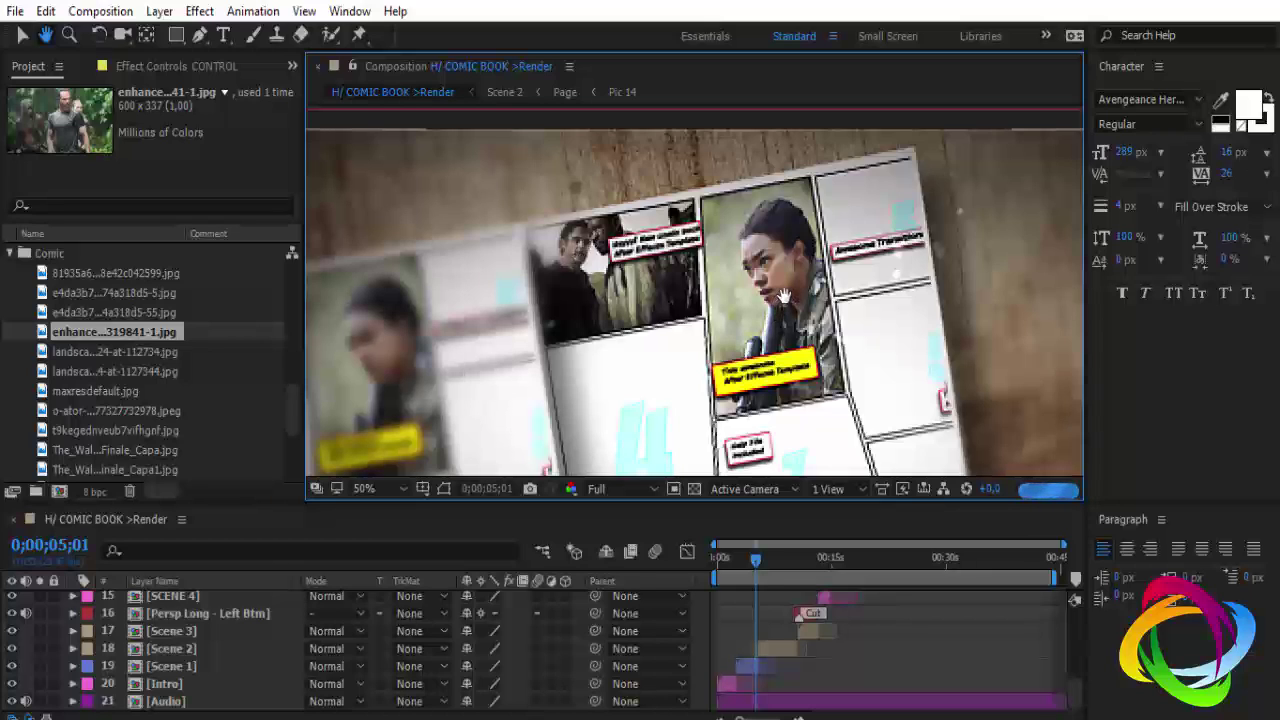
left_click_drag(785, 297, 785, 302)
key("v")
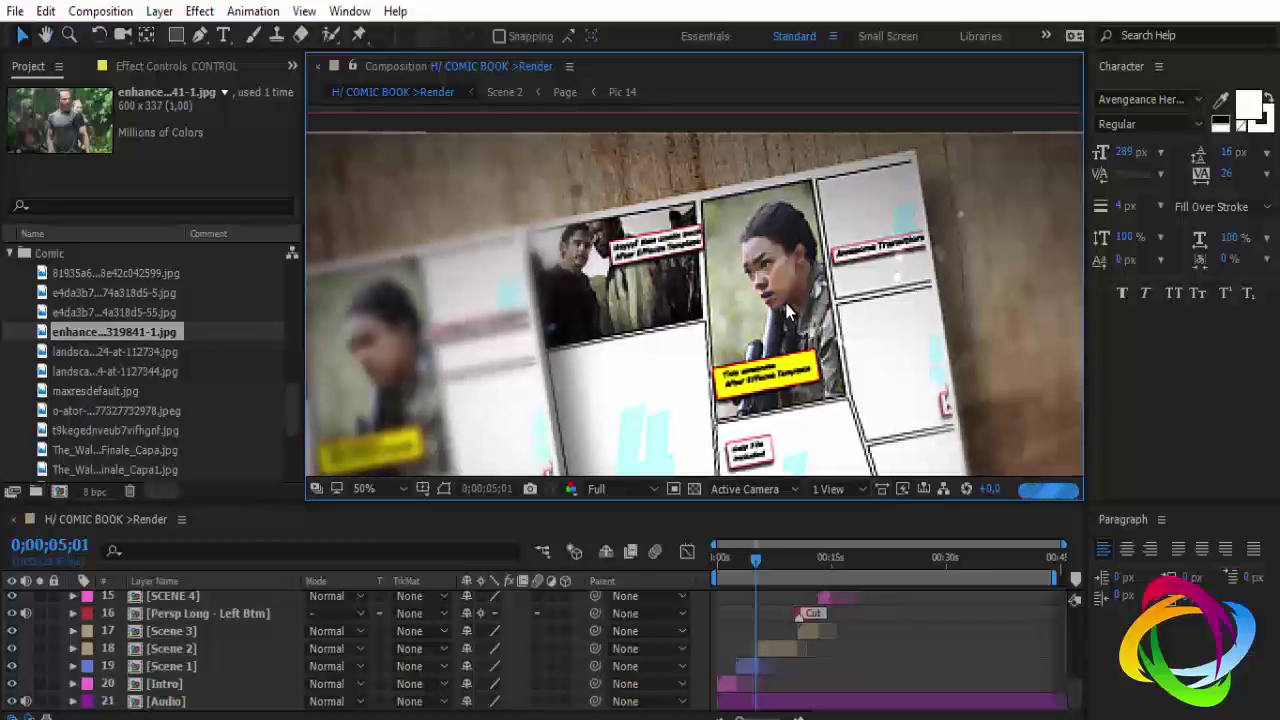
scroll(787, 310, "up", 2)
scroll(787, 309, "up", 1)
scroll(810, 307, "down", 1)
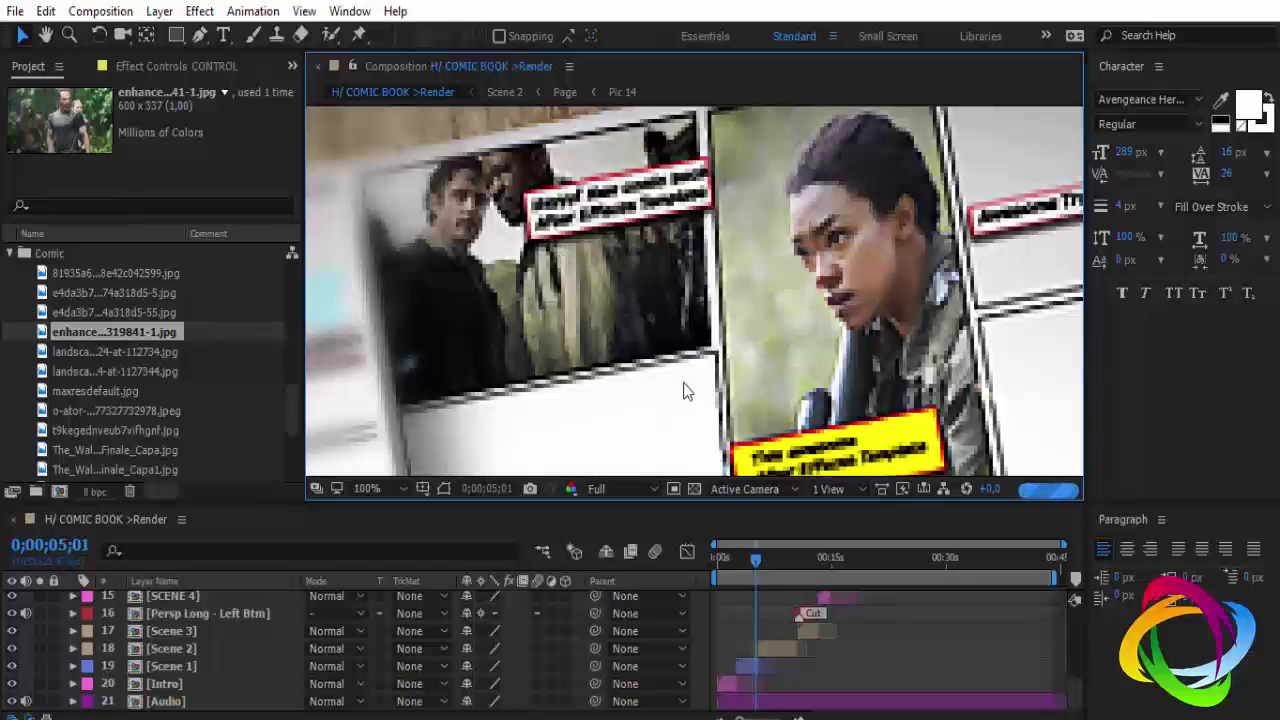
left_click(652, 490)
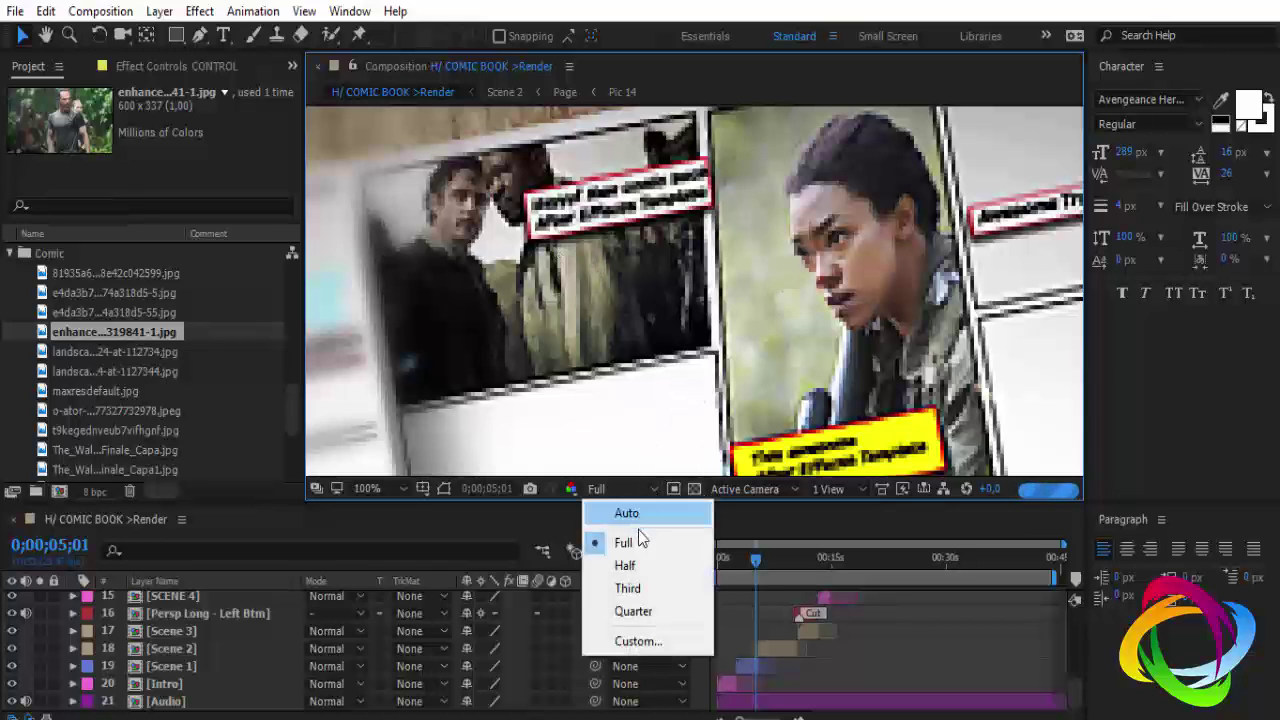
left_click(636, 538)
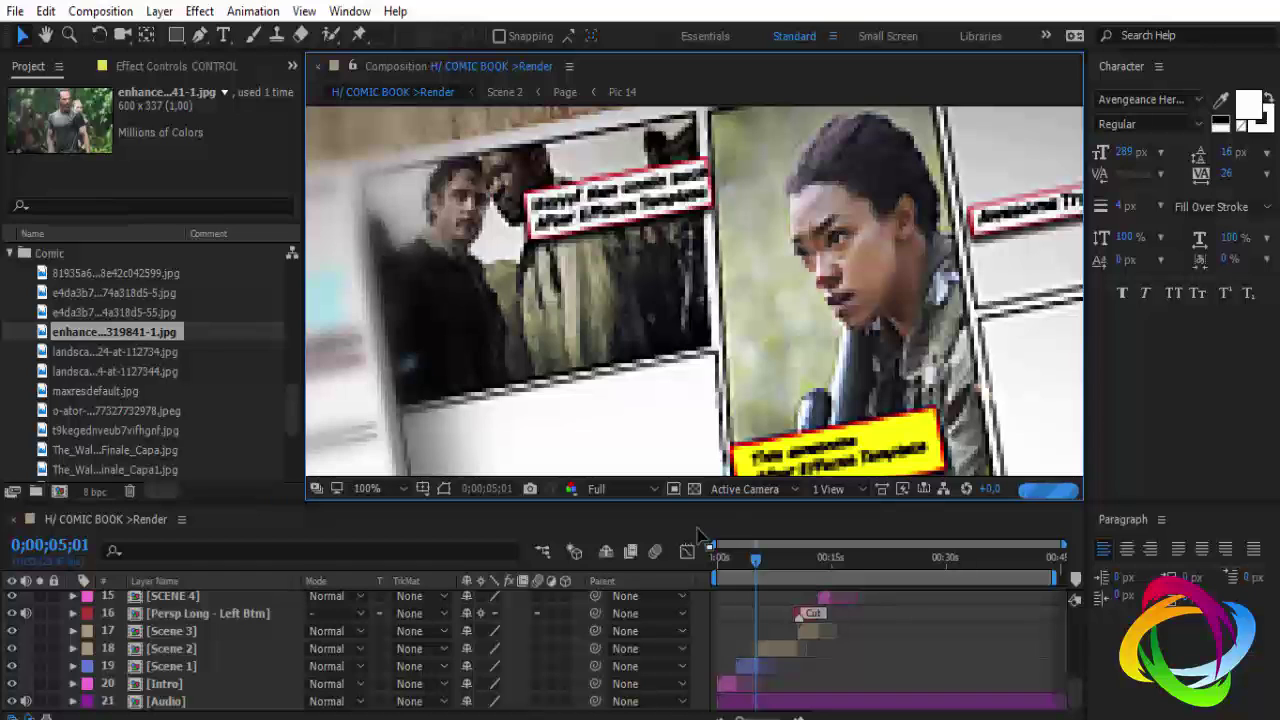
left_click(655, 490)
left_click(628, 609)
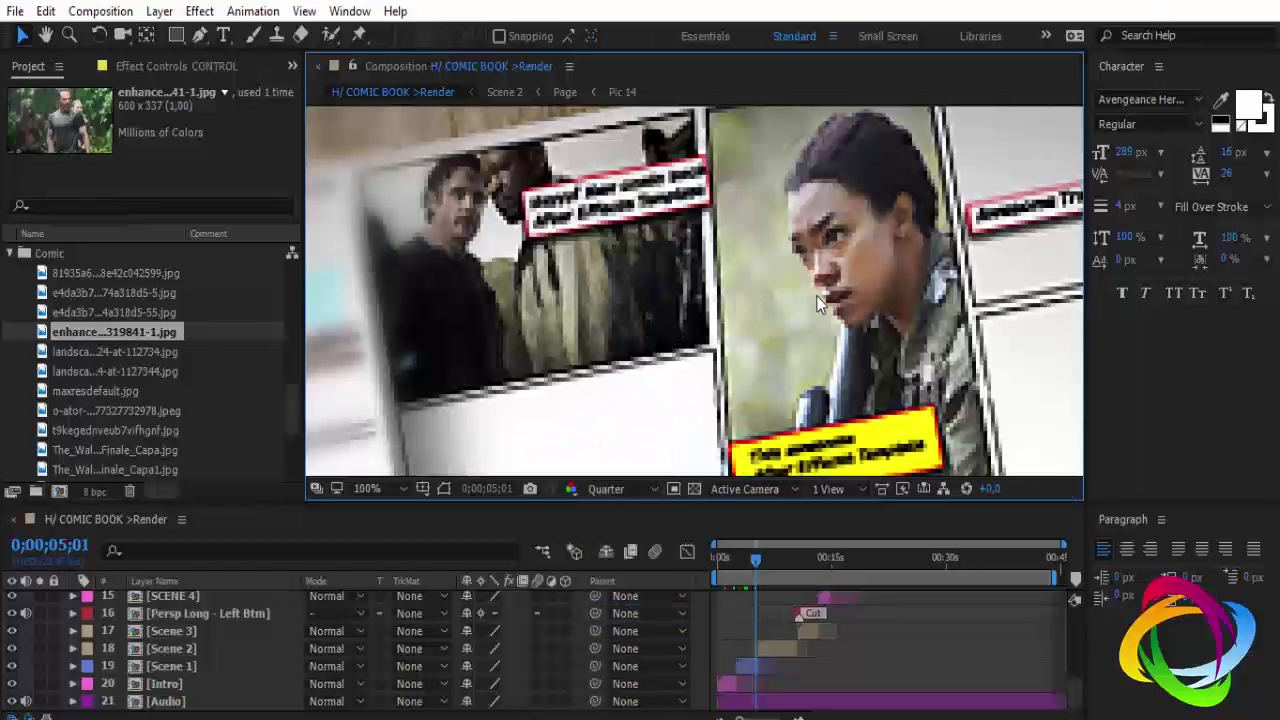
scroll(816, 295, "down", 4)
- Collapse FOOTAGE, expand A/ Intro Text and its EDIT folder, and open the Intro Text edit comp
scroll(31, 298, "up", 2)
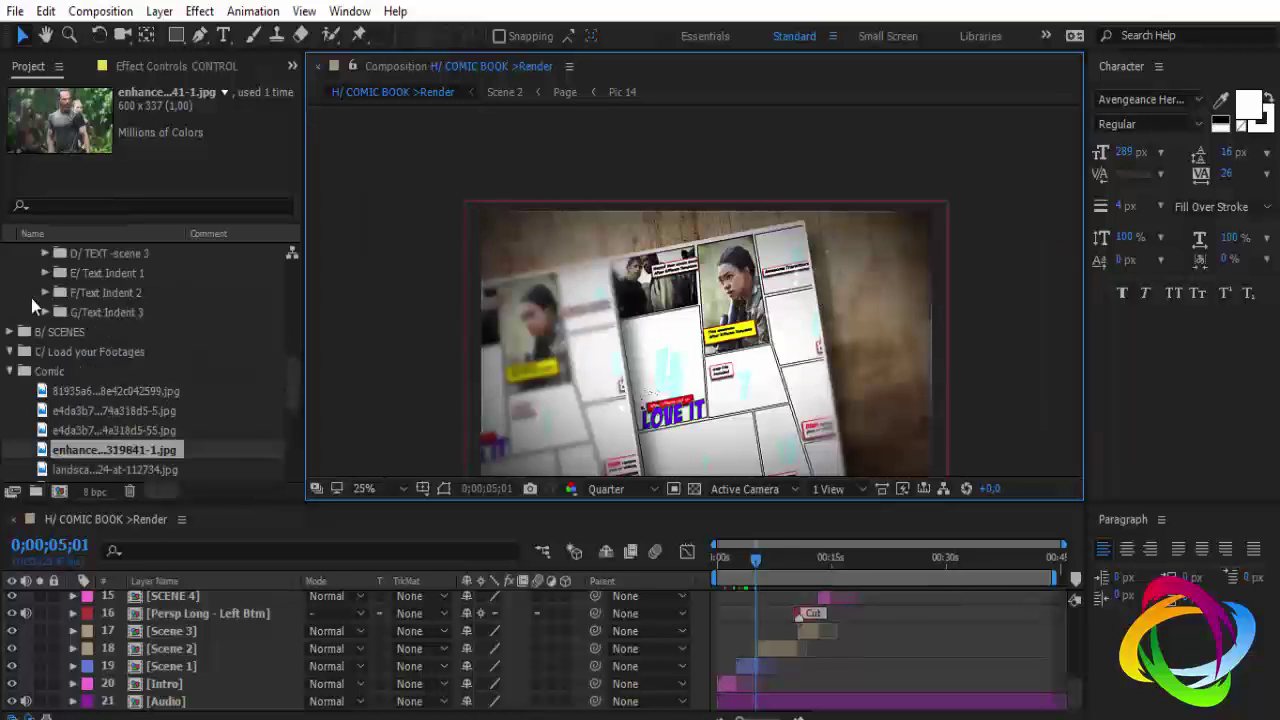
scroll(31, 306, "up", 4)
scroll(31, 306, "up", 2)
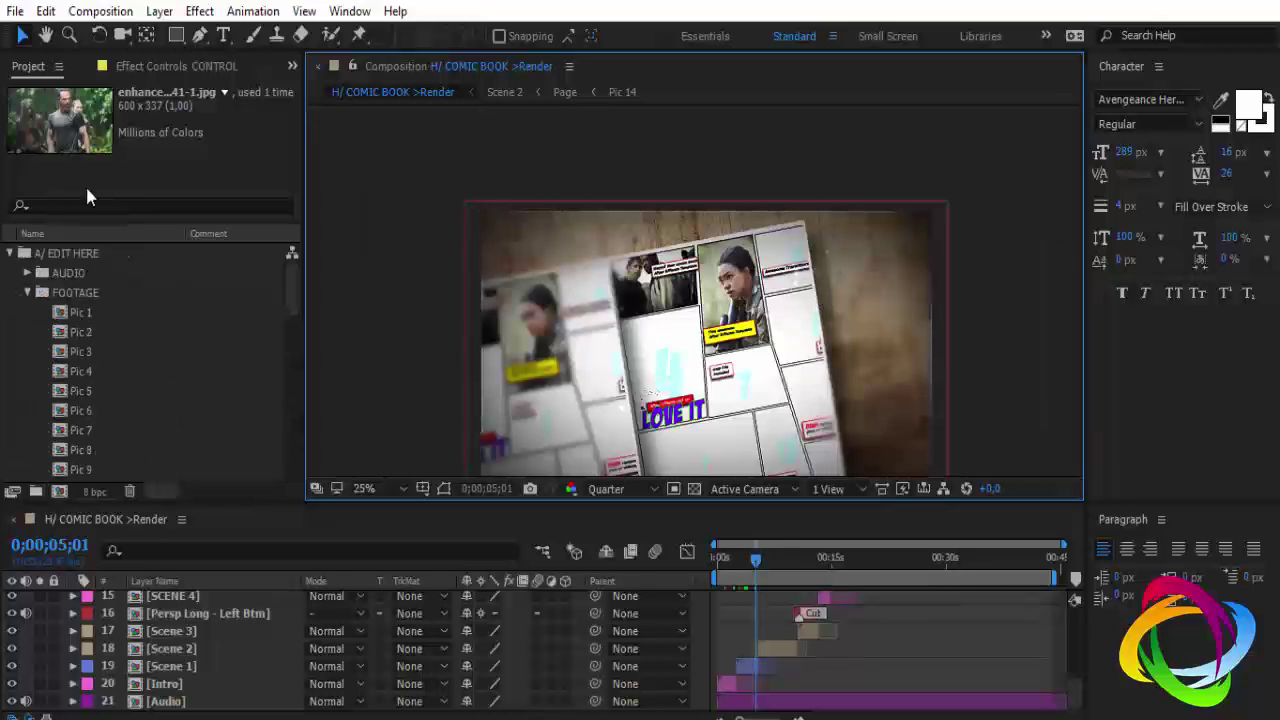
scroll(90, 380, "down", 3)
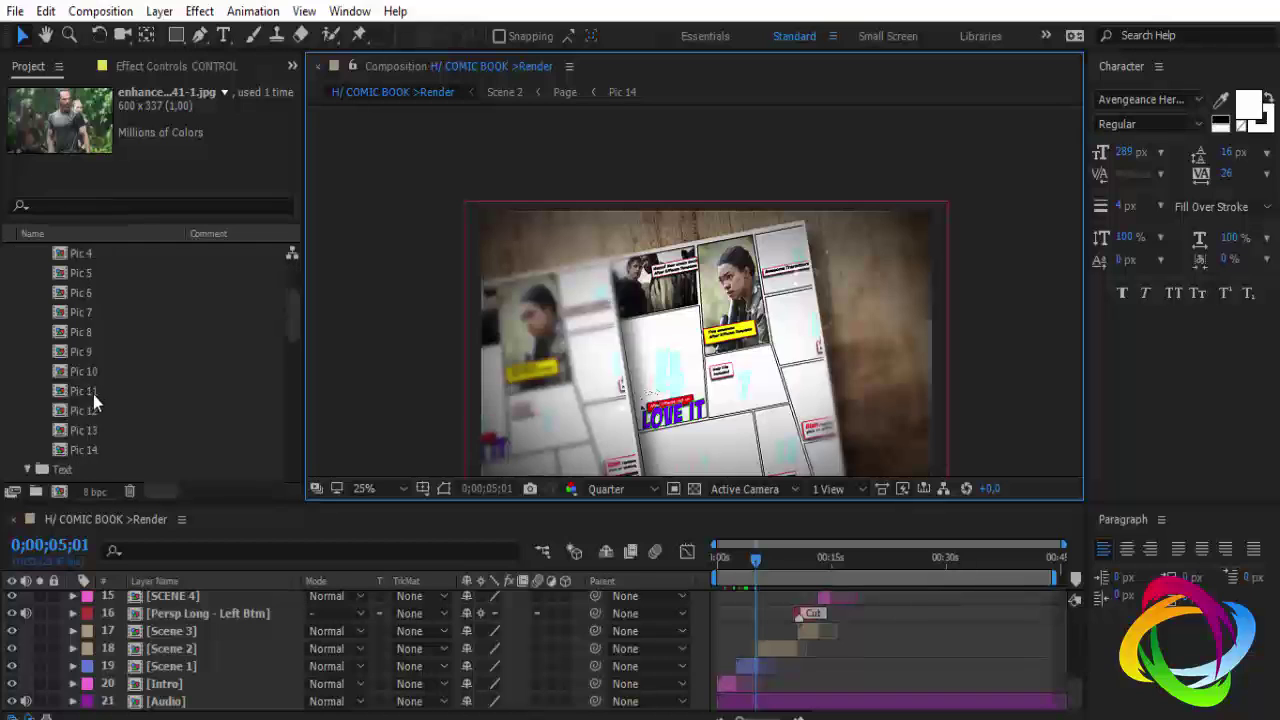
scroll(100, 410, "down", 3)
scroll(73, 314, "up", 5)
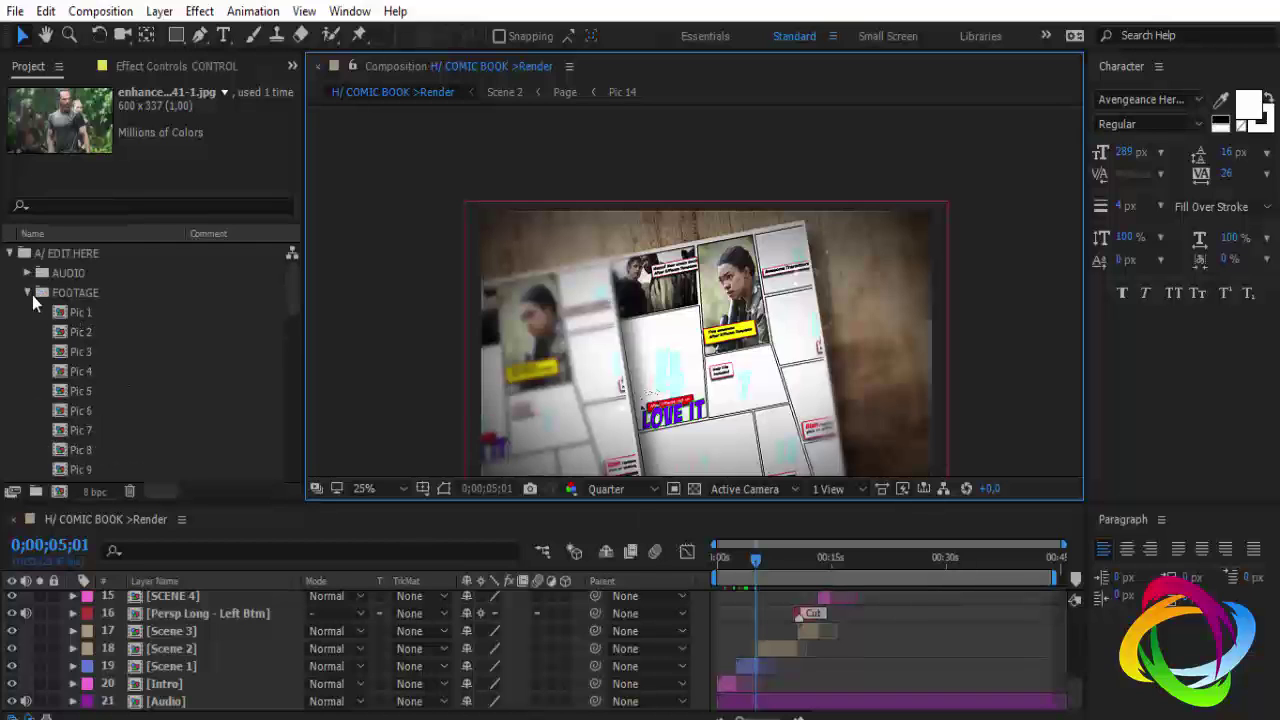
left_click(29, 294)
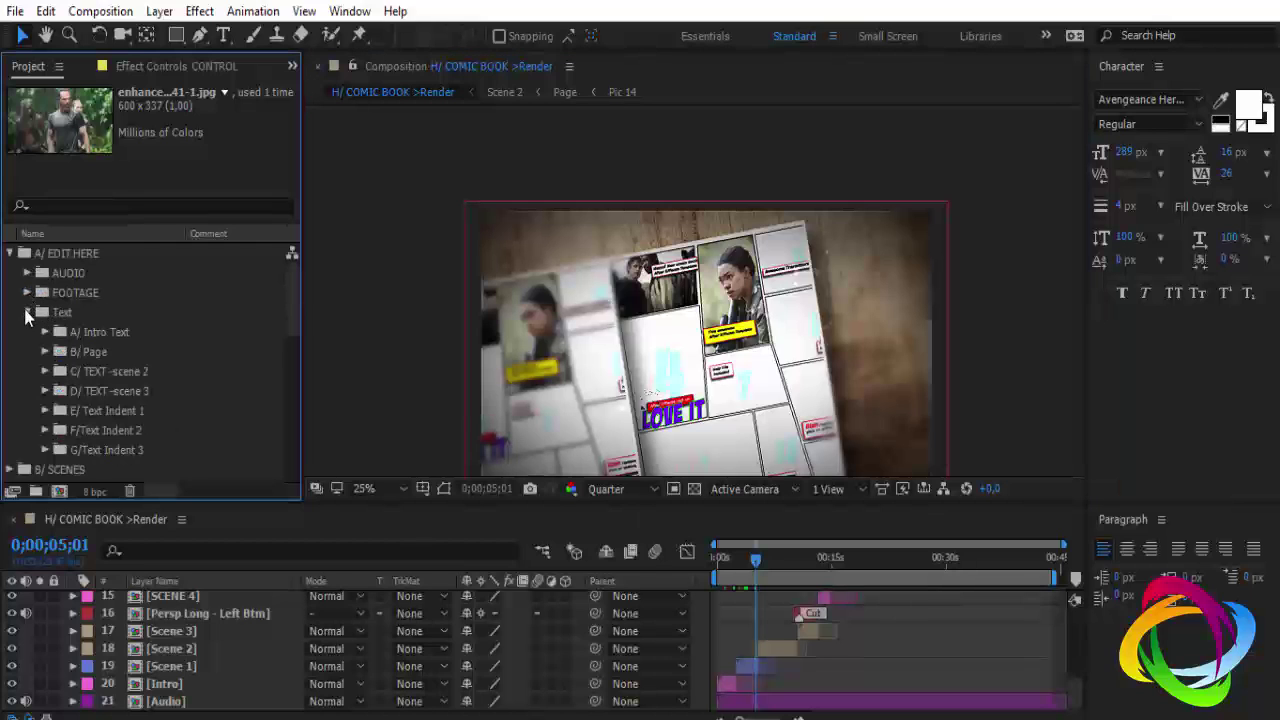
left_click(93, 336)
left_click(44, 332)
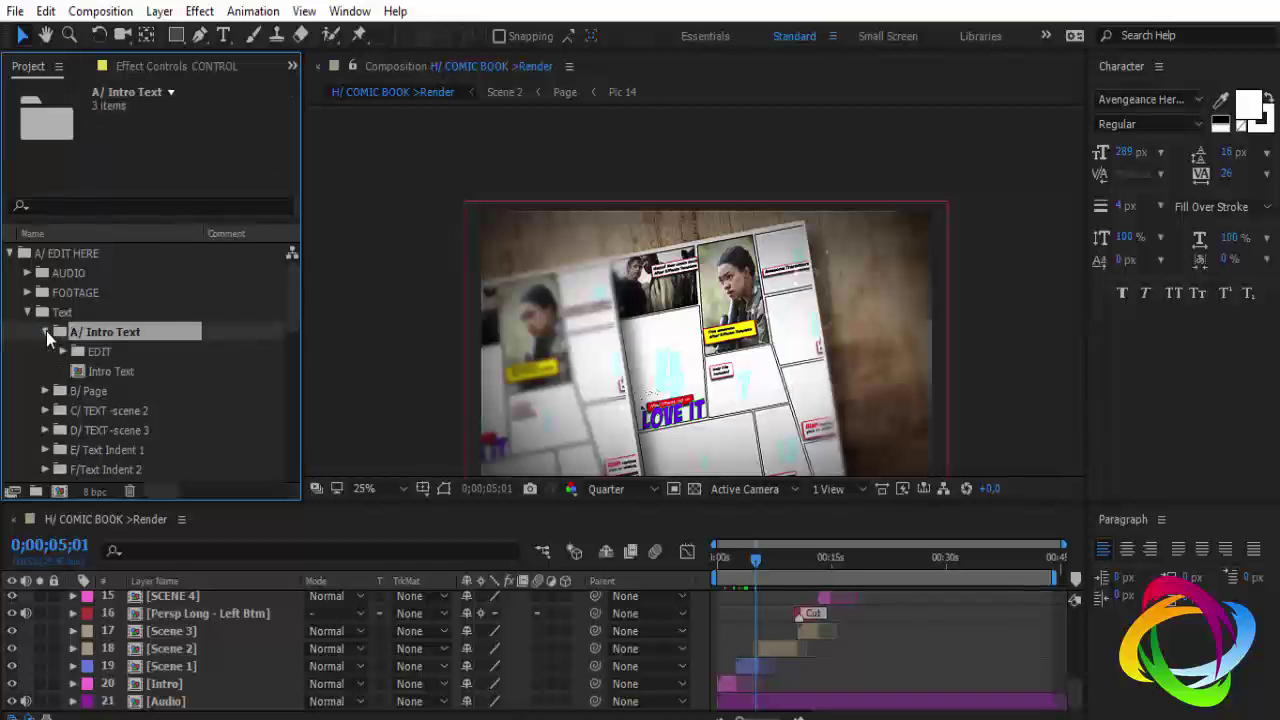
left_click(101, 350)
left_click(61, 352)
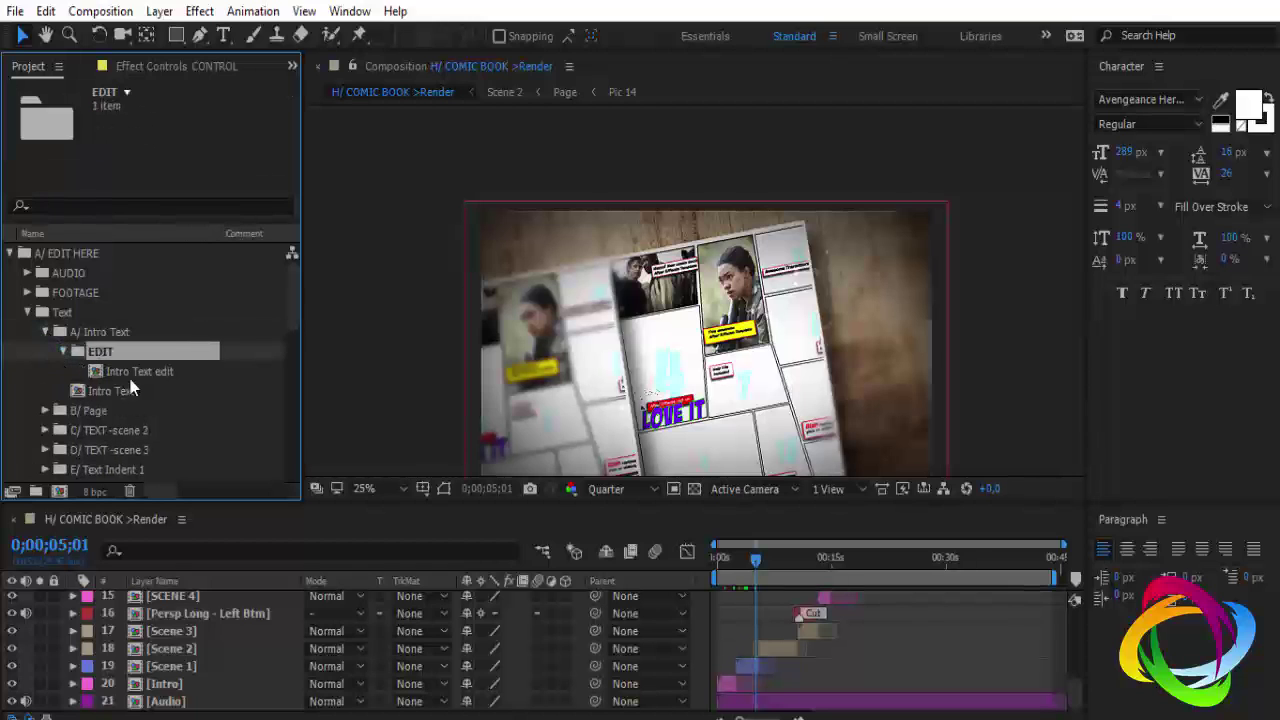
double_click(136, 378)
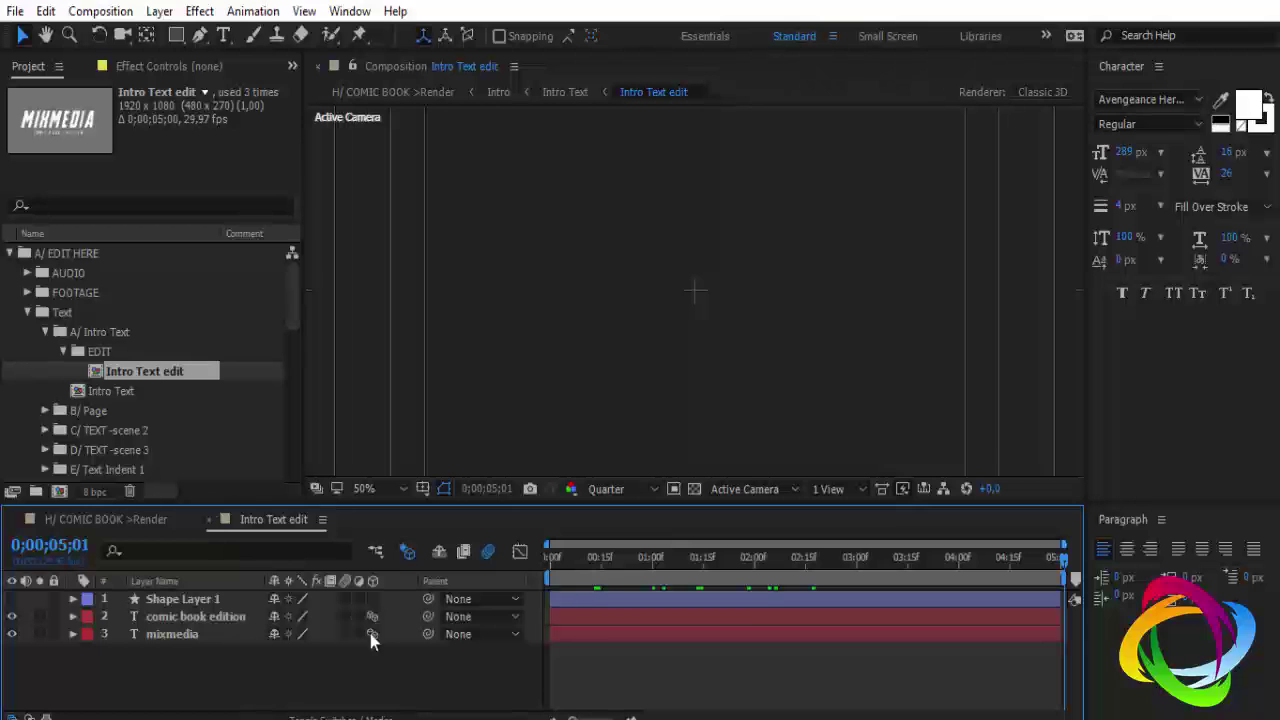
- Retype the MIXMEDIA title as 'Photoembranco' and reduce its font size to fit the frame
left_click(598, 570)
left_click(174, 621)
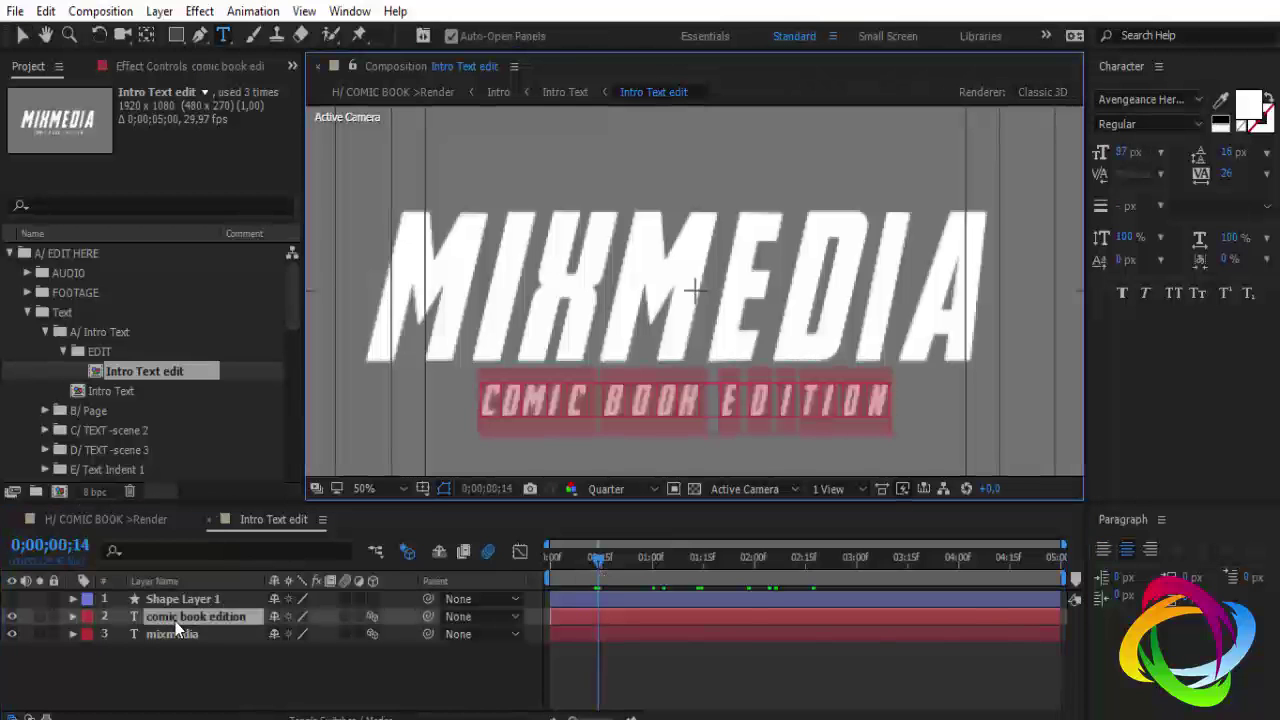
double_click(177, 634)
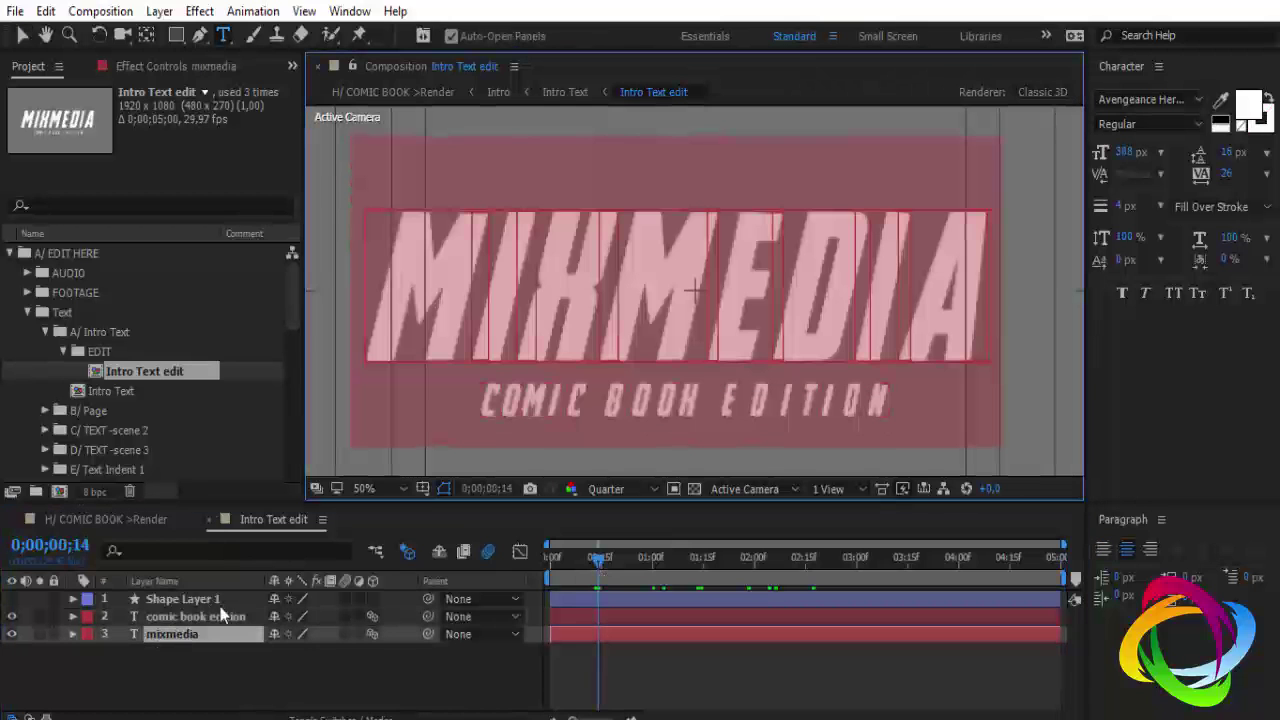
type("Photoem")
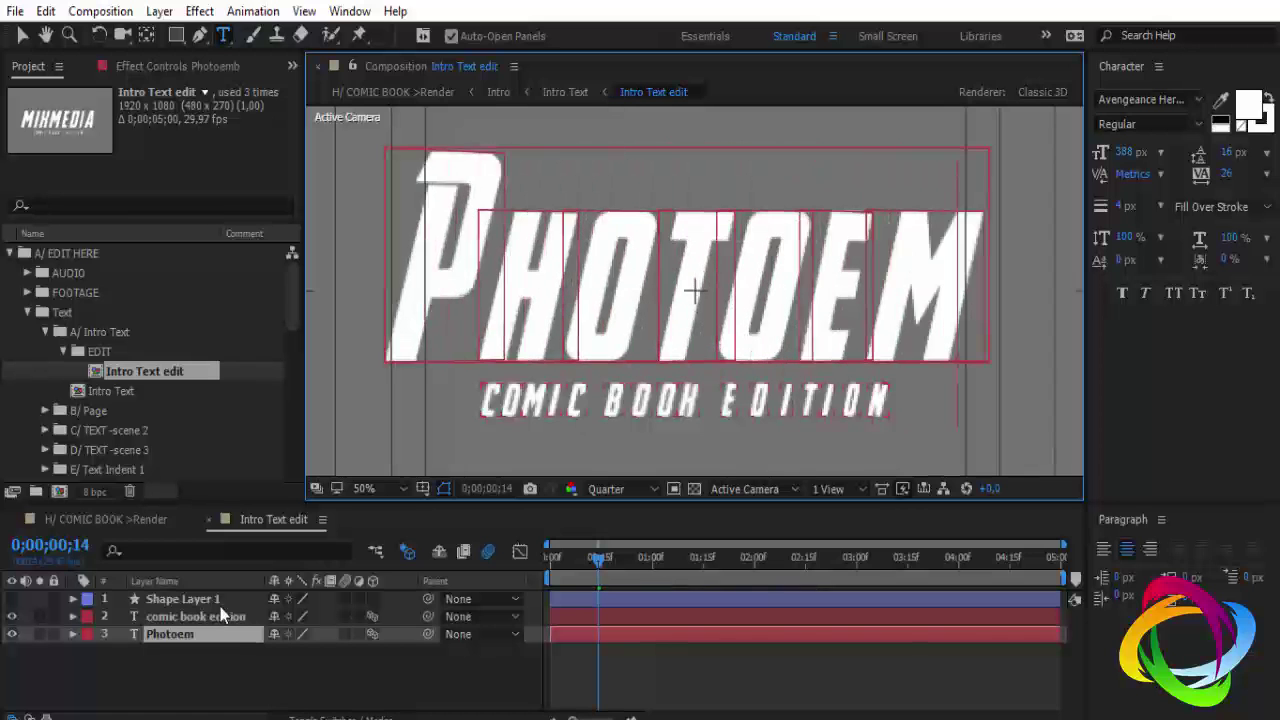
type("branco")
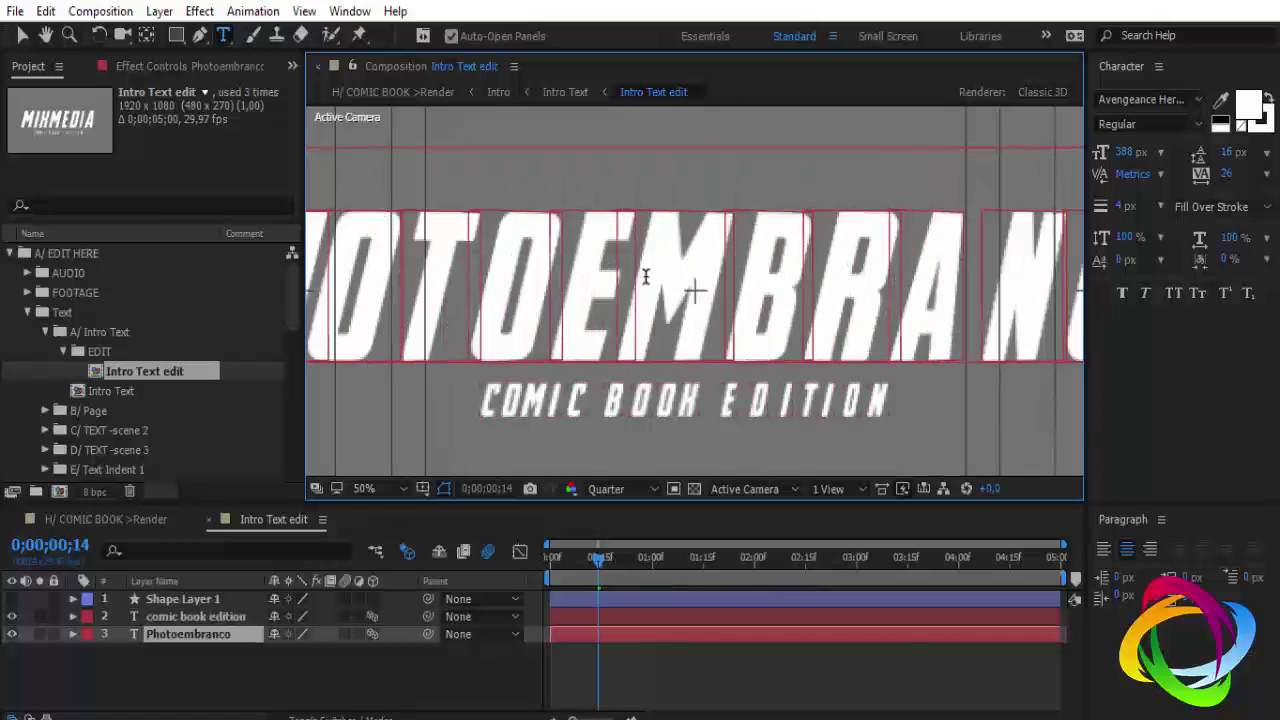
scroll(646, 277, "down", 2)
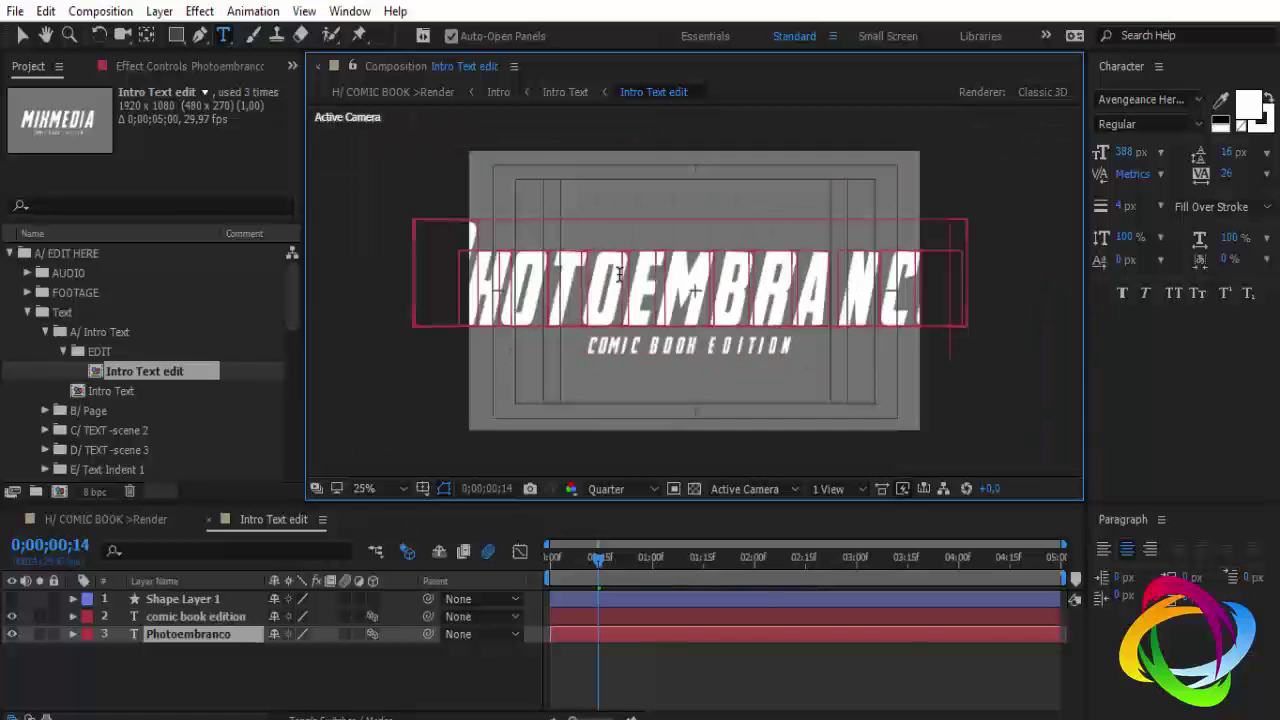
left_click(1125, 212)
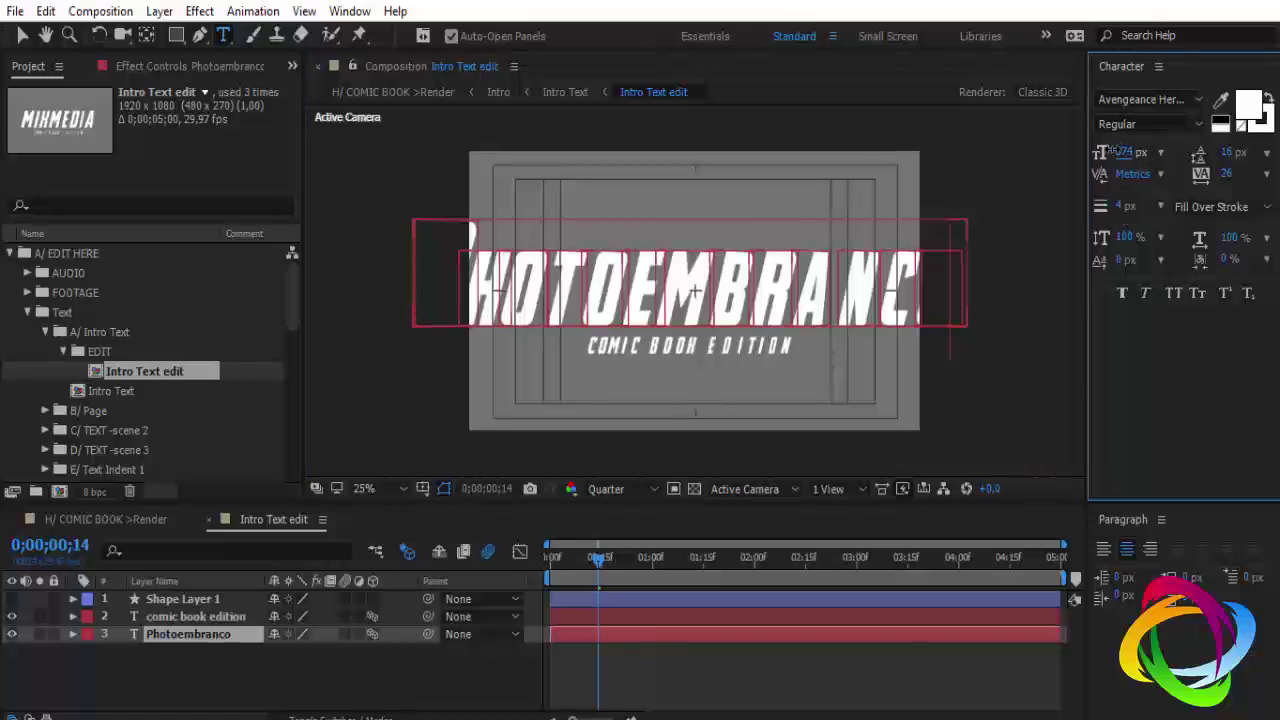
left_click_drag(1113, 150, 1124, 157)
left_click(211, 632)
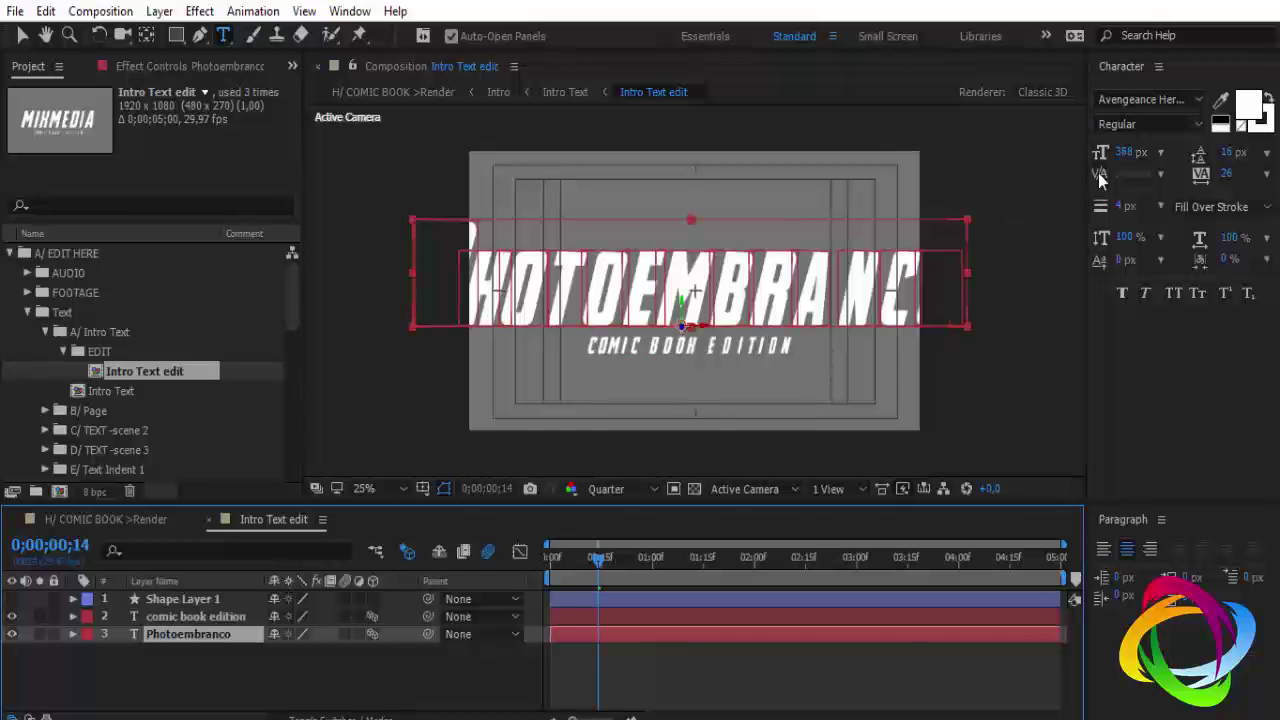
mouse_move(1124, 152)
left_mouse_down()
mouse_move(1071, 170)
mouse_move(1068, 195)
left_mouse_up()
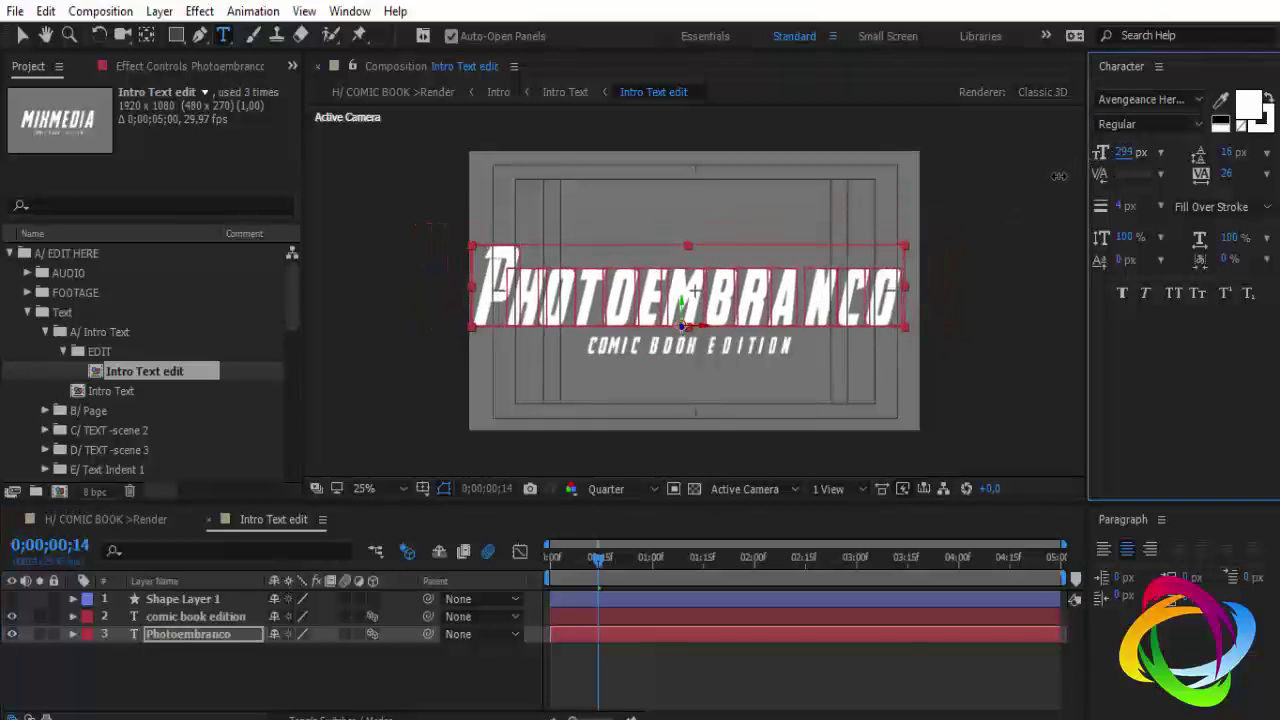
- Change the subtitle to 'Se inscrevam no canal' and close Intro Text edit
left_click(170, 618)
double_click(184, 616)
type("S")
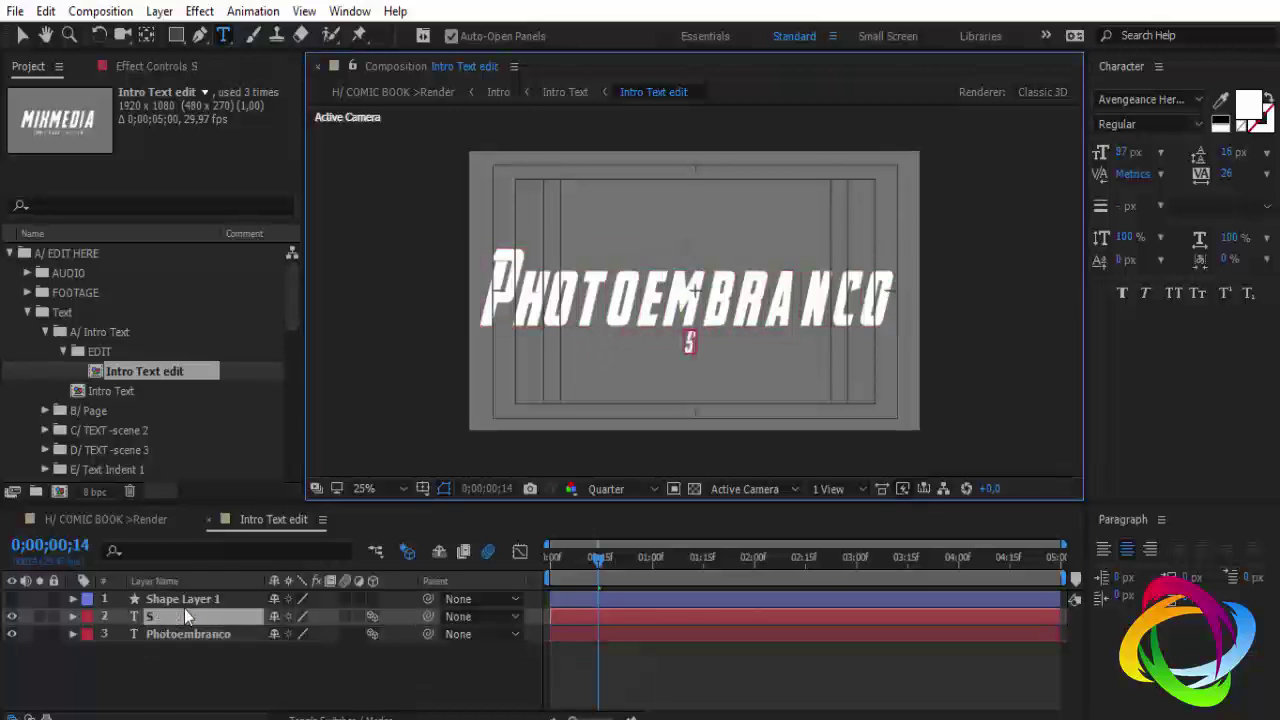
type("e inscr")
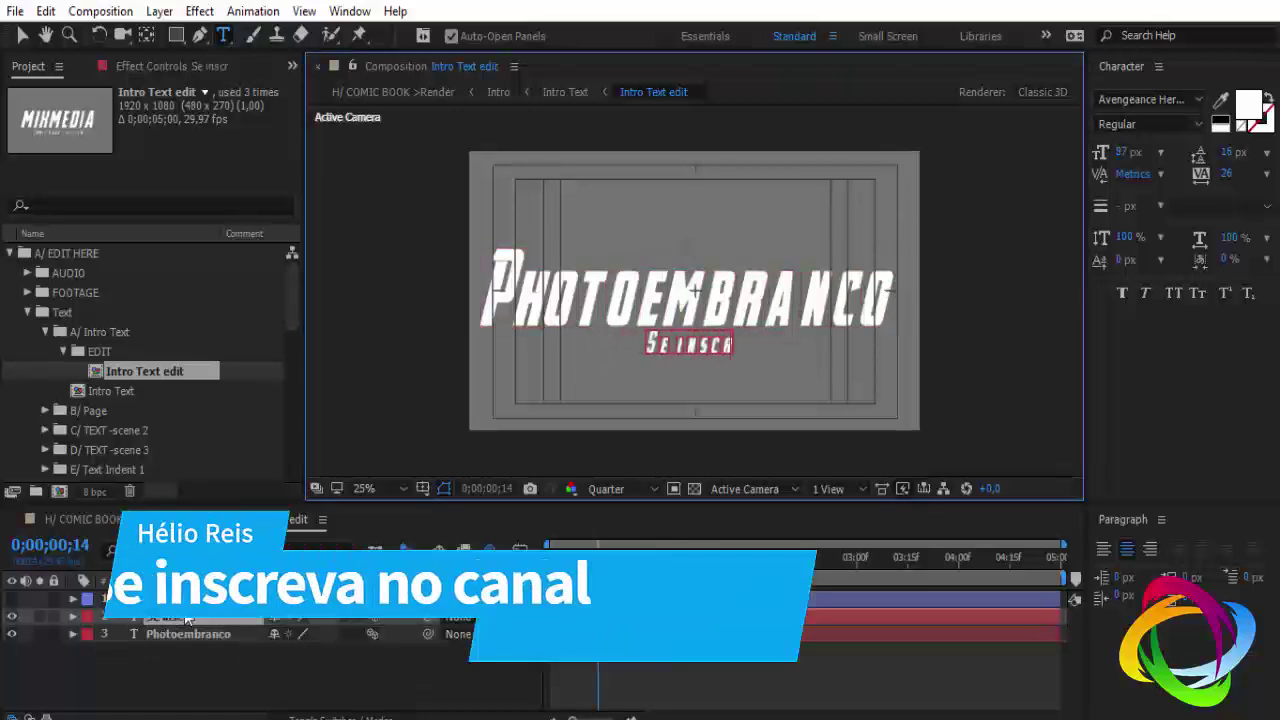
type("evam")
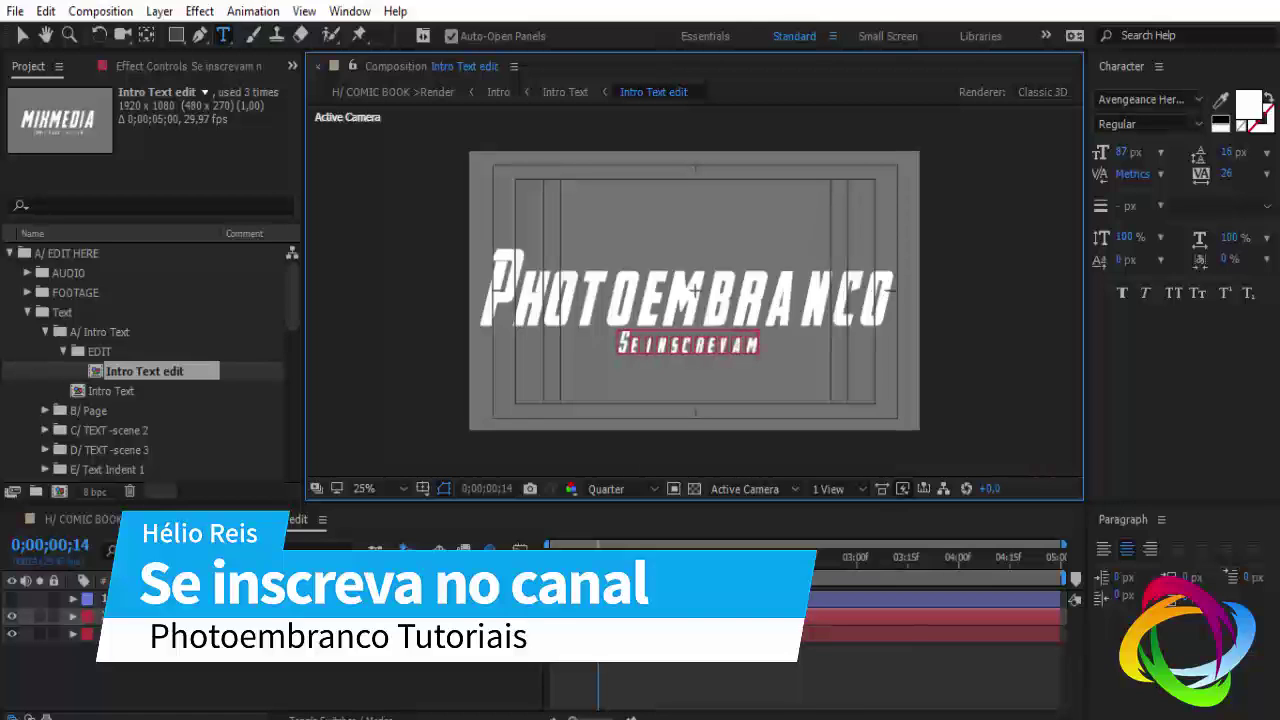
type(" no")
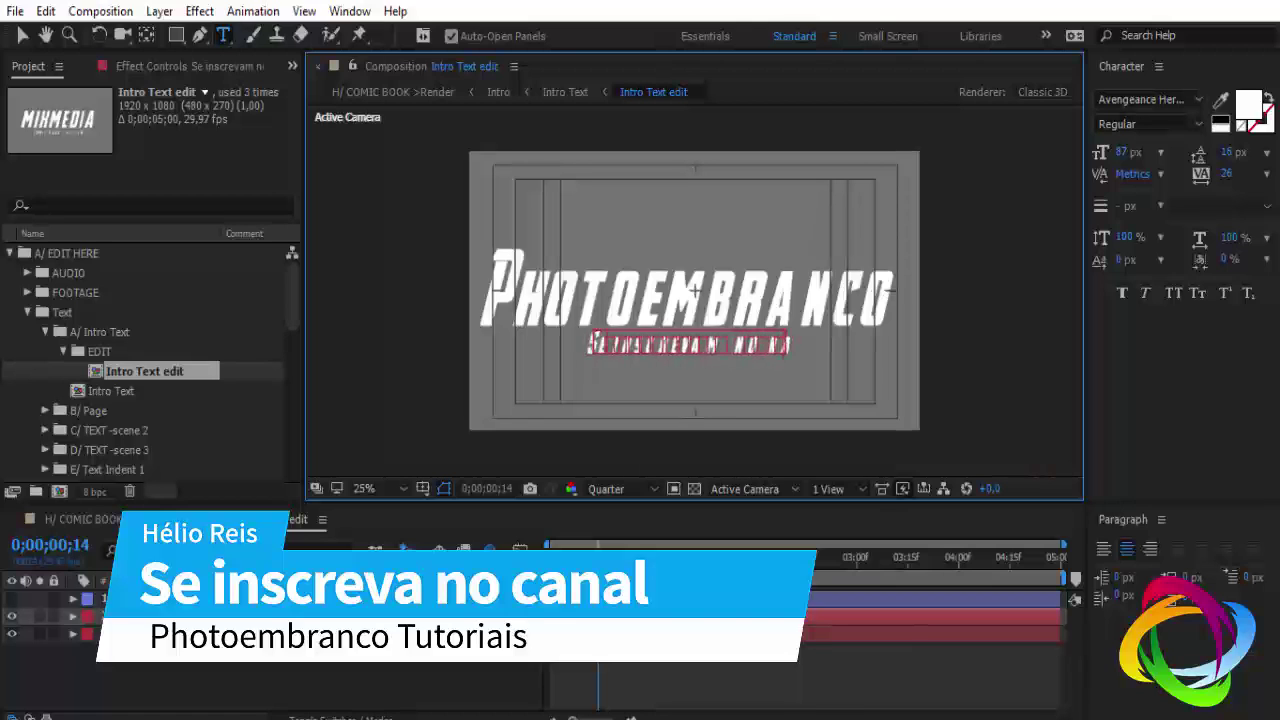
type(" ca")
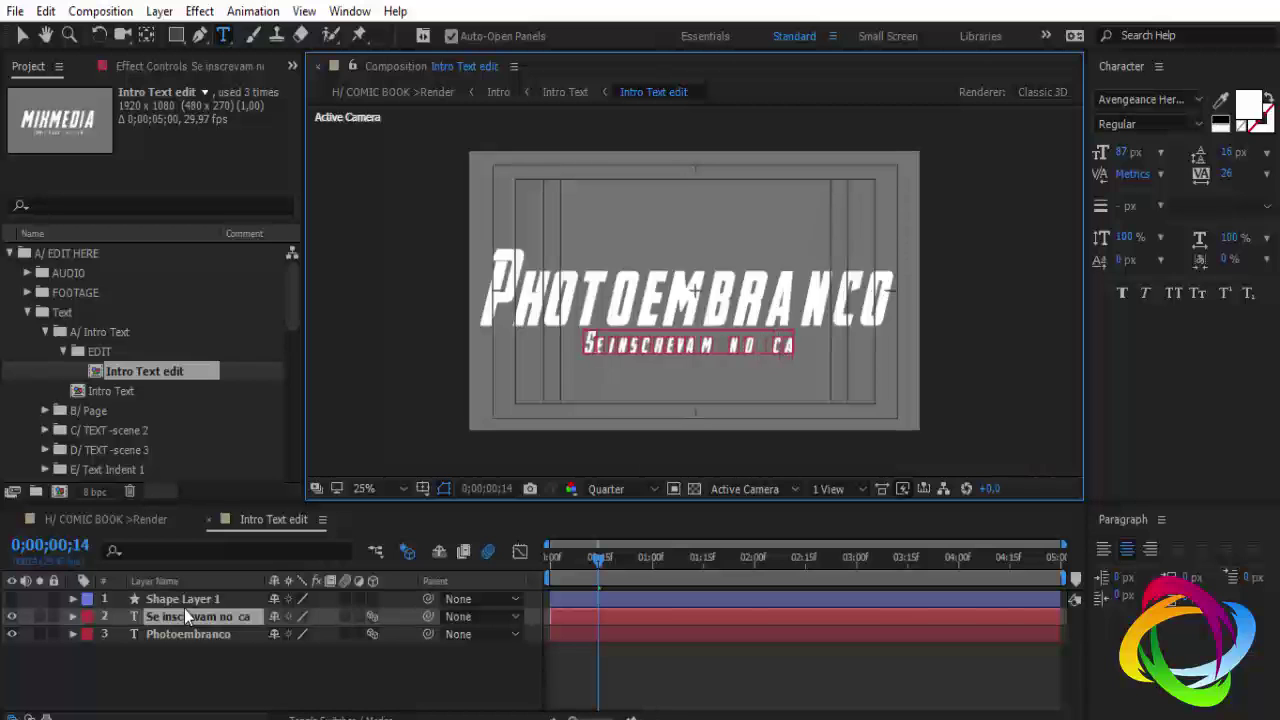
type("nal")
left_click(208, 519)
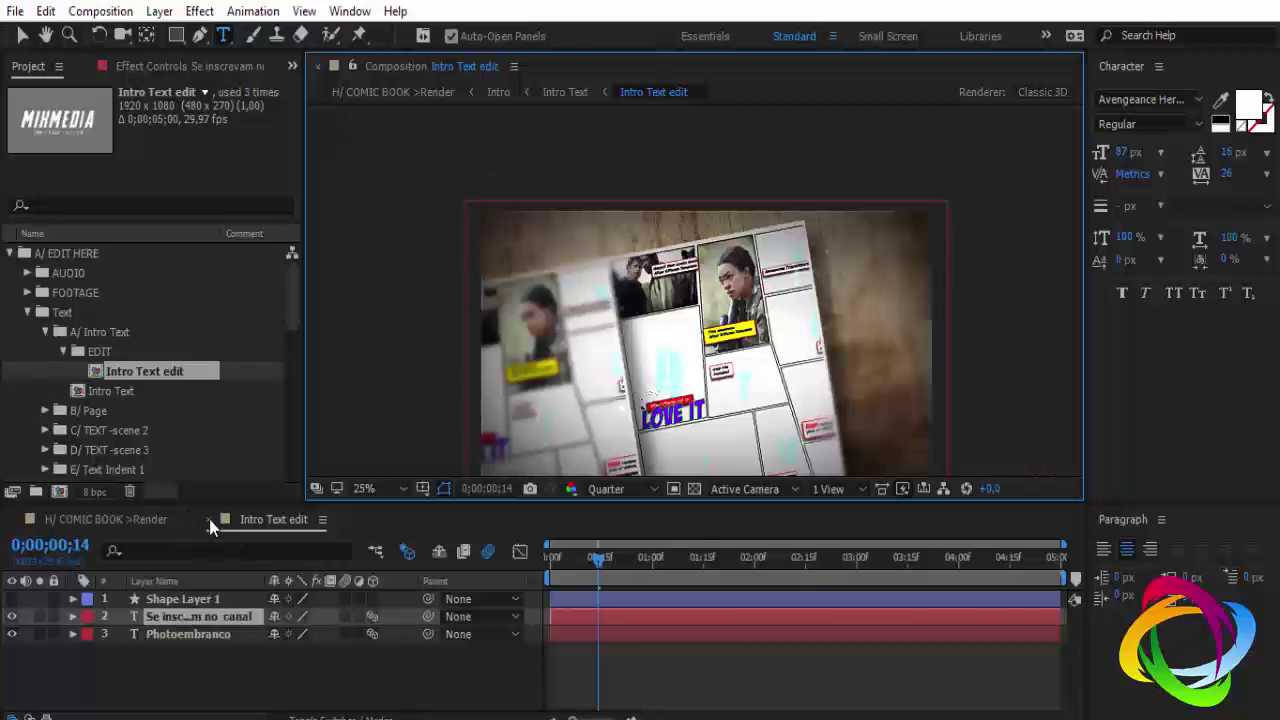
left_click(44, 331)
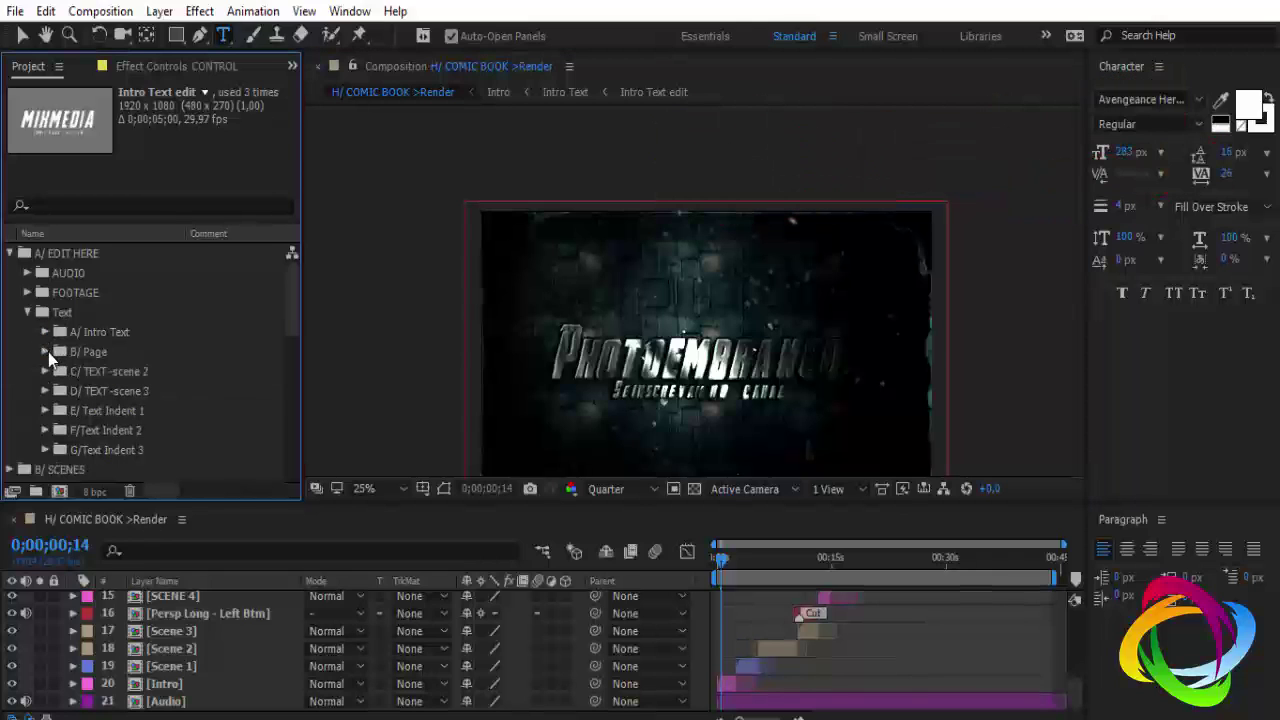
left_click(45, 352)
double_click(109, 372)
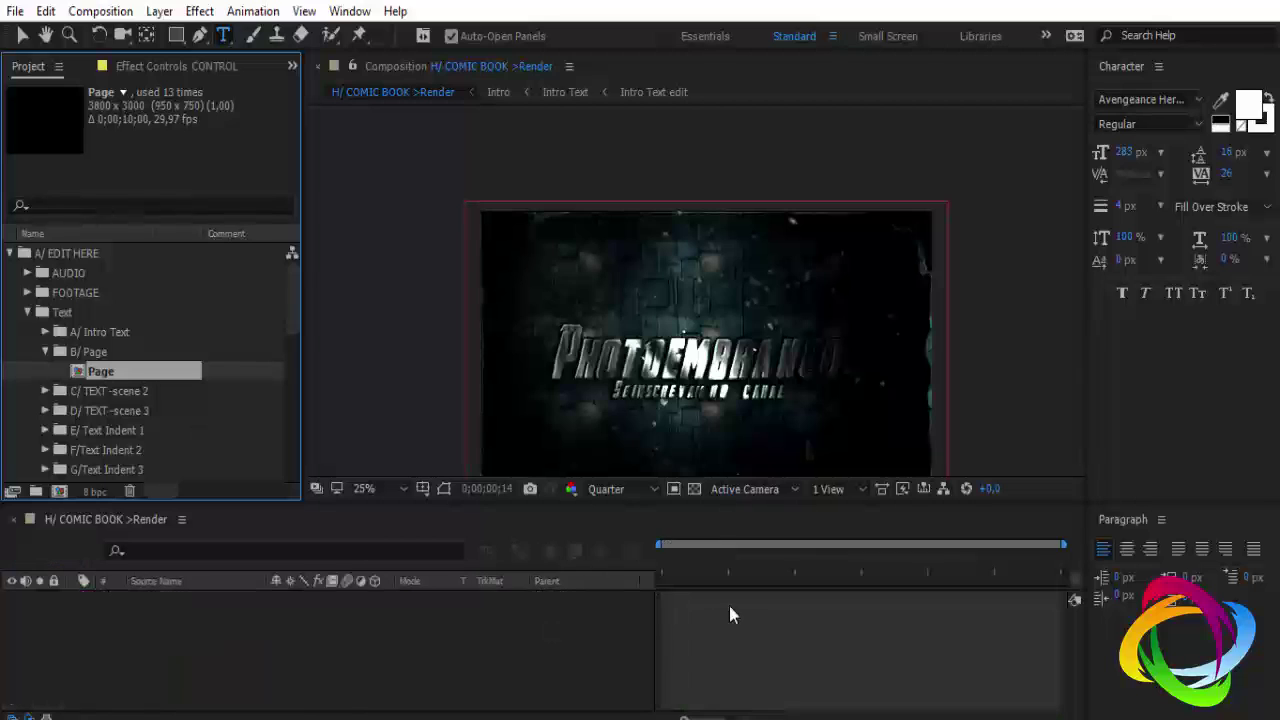
left_click(744, 575)
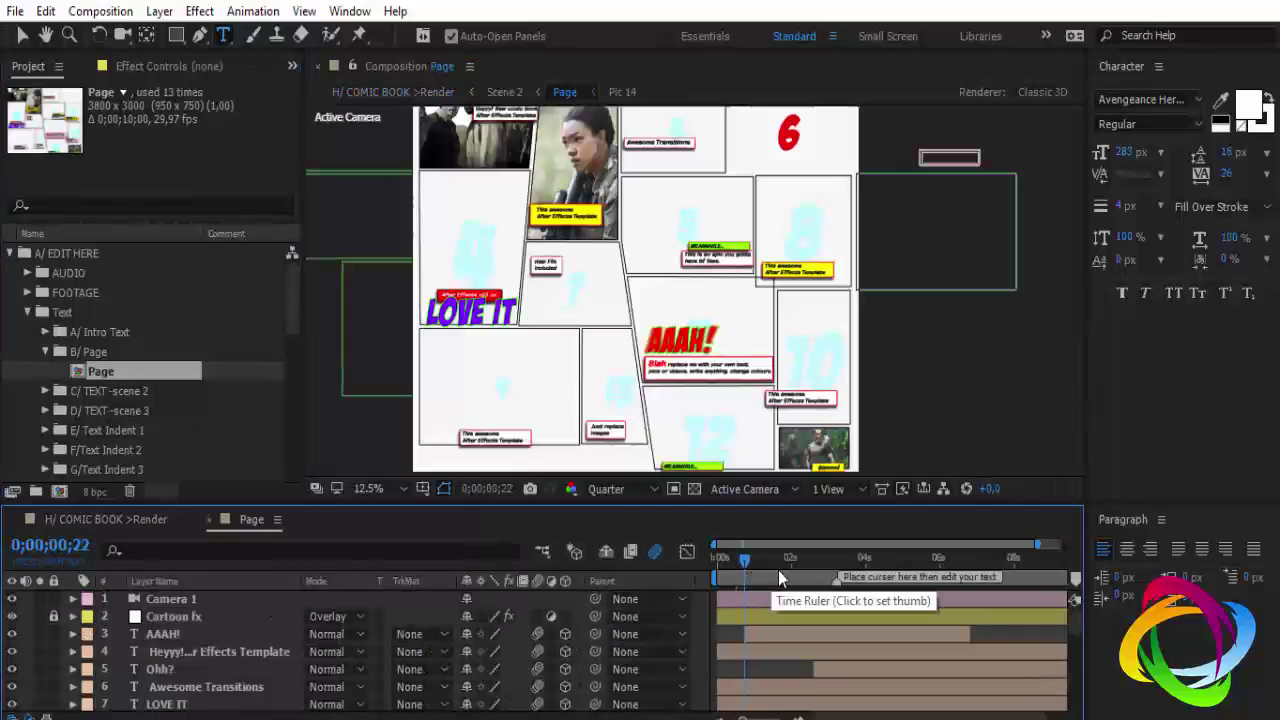
scroll(548, 185, "up", 1)
scroll(550, 165, "up", 2)
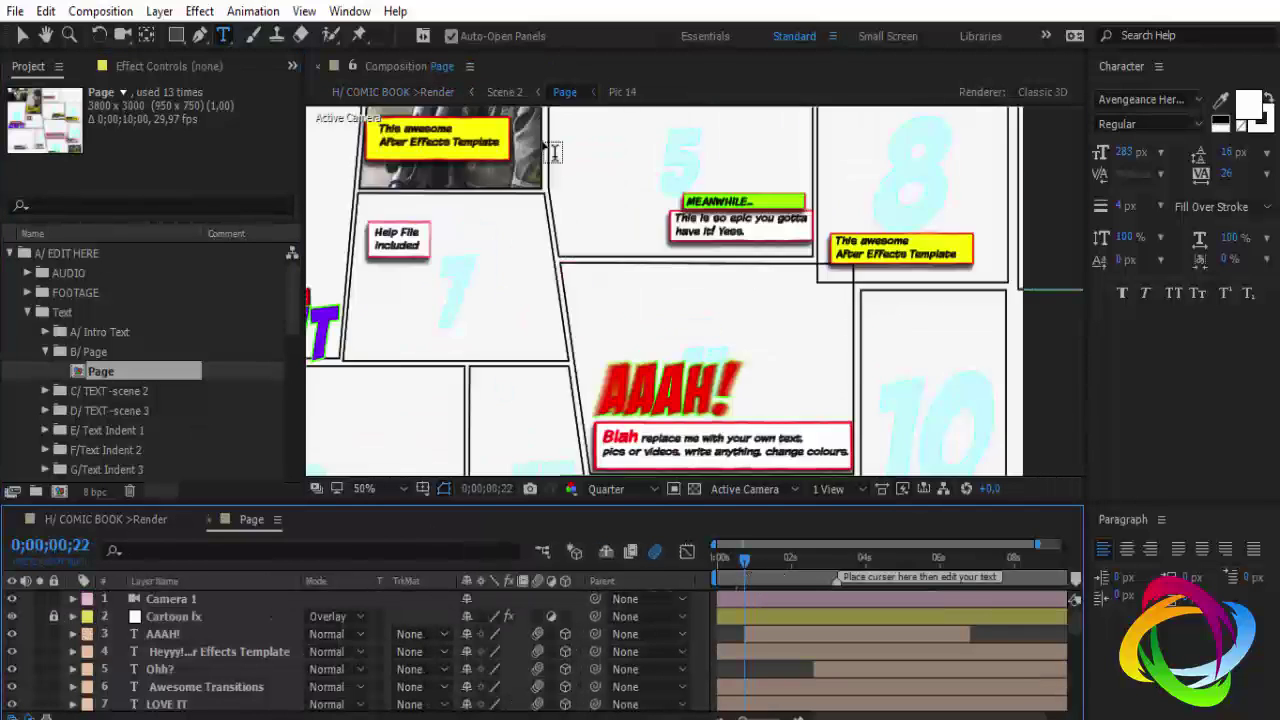
scroll(550, 163, "up", 2)
scroll(548, 165, "up", 1)
key("h")
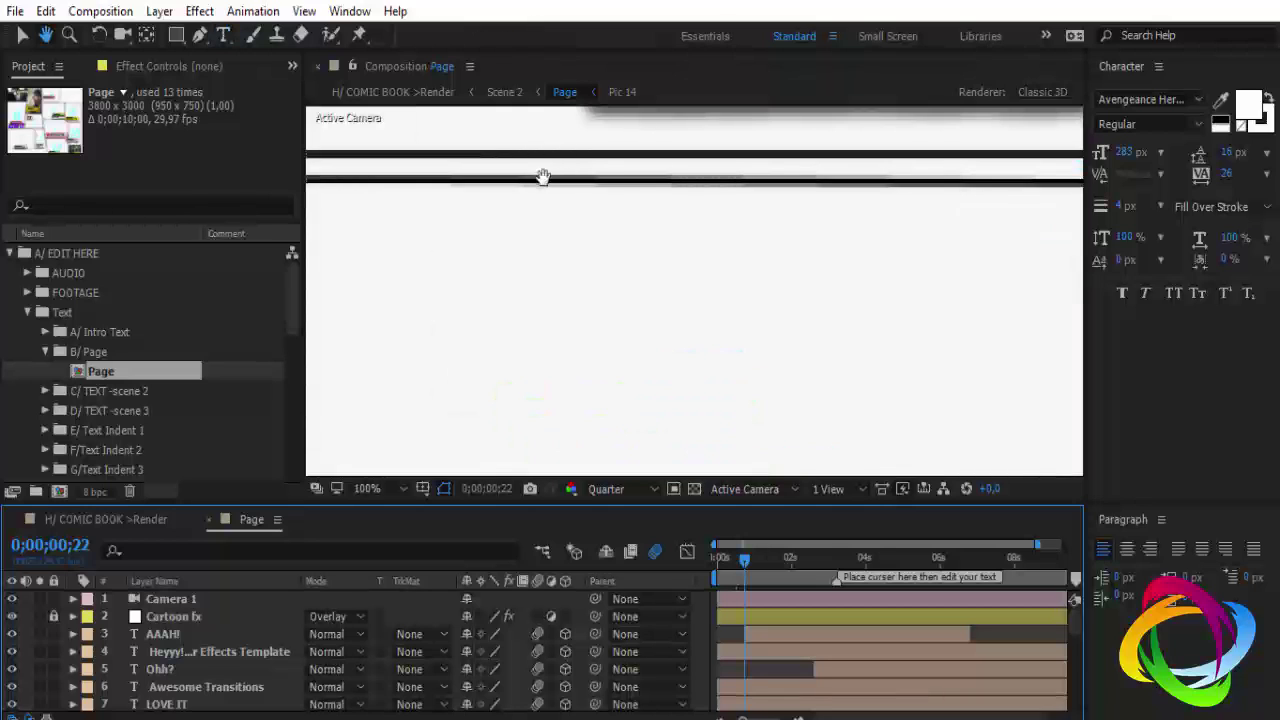
left_click_drag(548, 165, 643, 419)
scroll(571, 223, "up", 2)
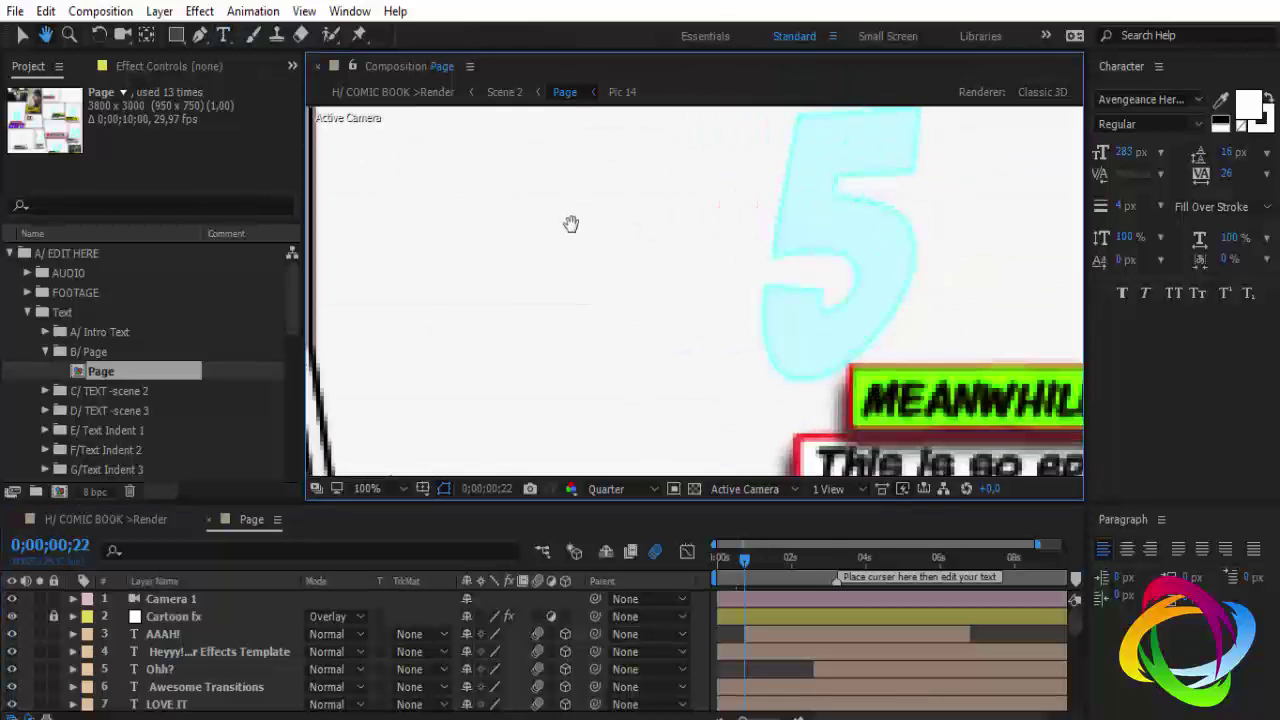
scroll(572, 228, "up", 1)
scroll(556, 224, "down", 1)
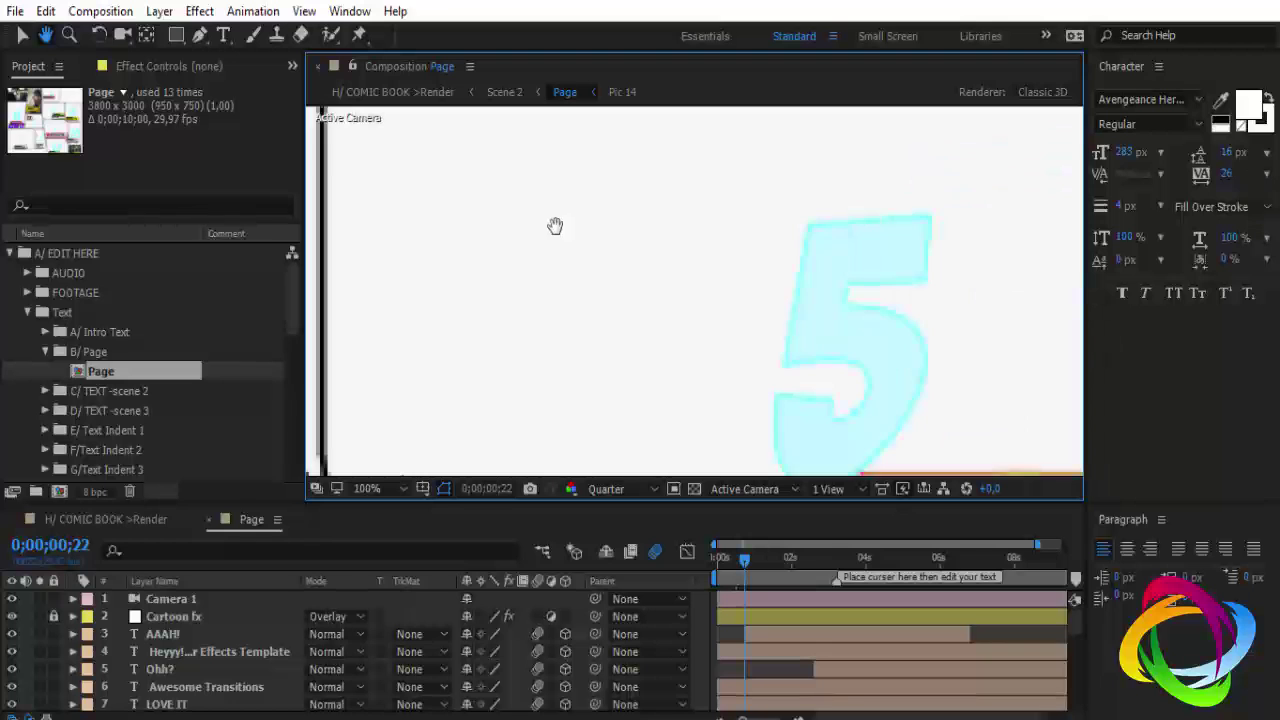
scroll(590, 280, "down", 2)
scroll(588, 250, "down", 2)
scroll(588, 250, "up", 2)
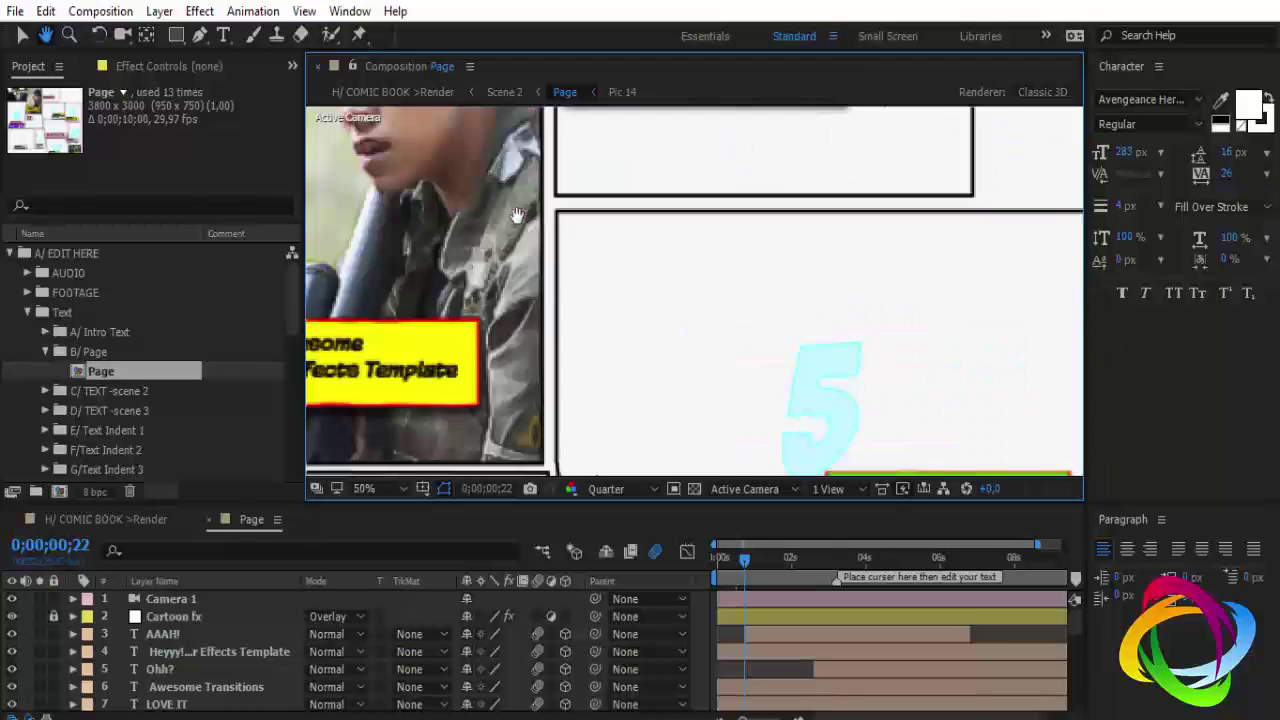
scroll(480, 223, "up", 2)
scroll(460, 229, "down", 2)
scroll(405, 234, "down", 2)
scroll(466, 276, "up", 1)
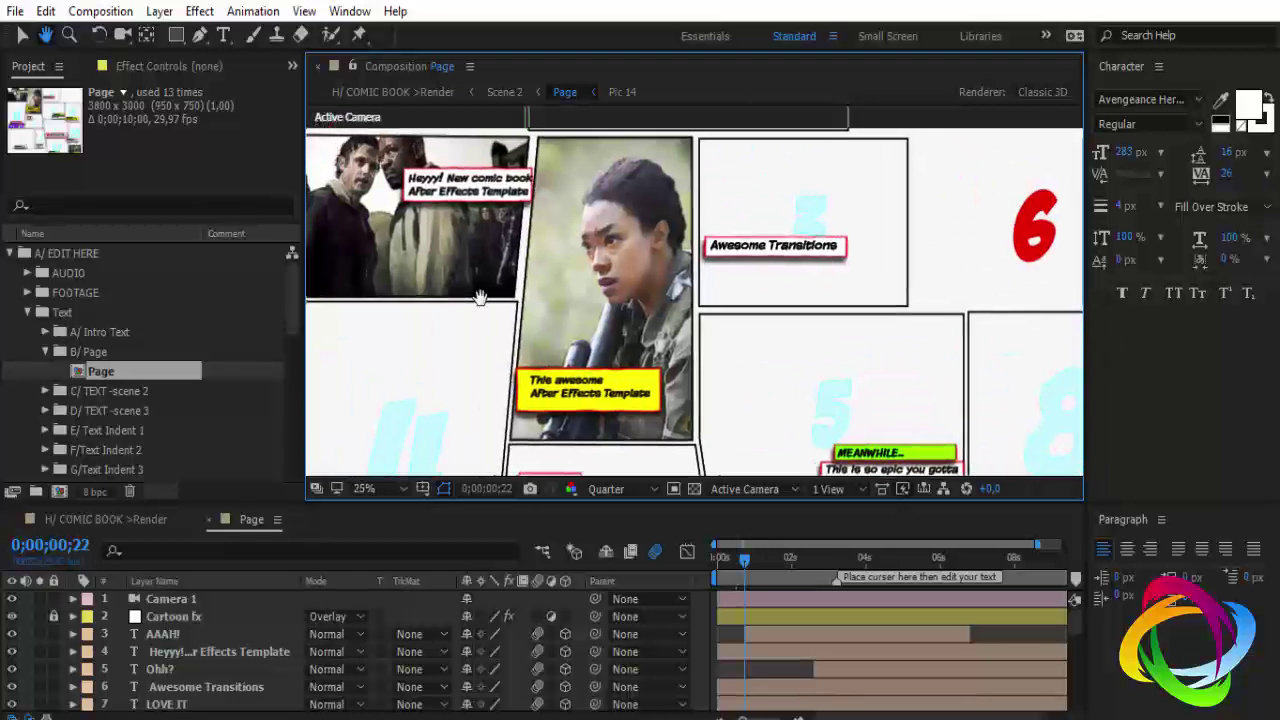
scroll(508, 295, "up", 1)
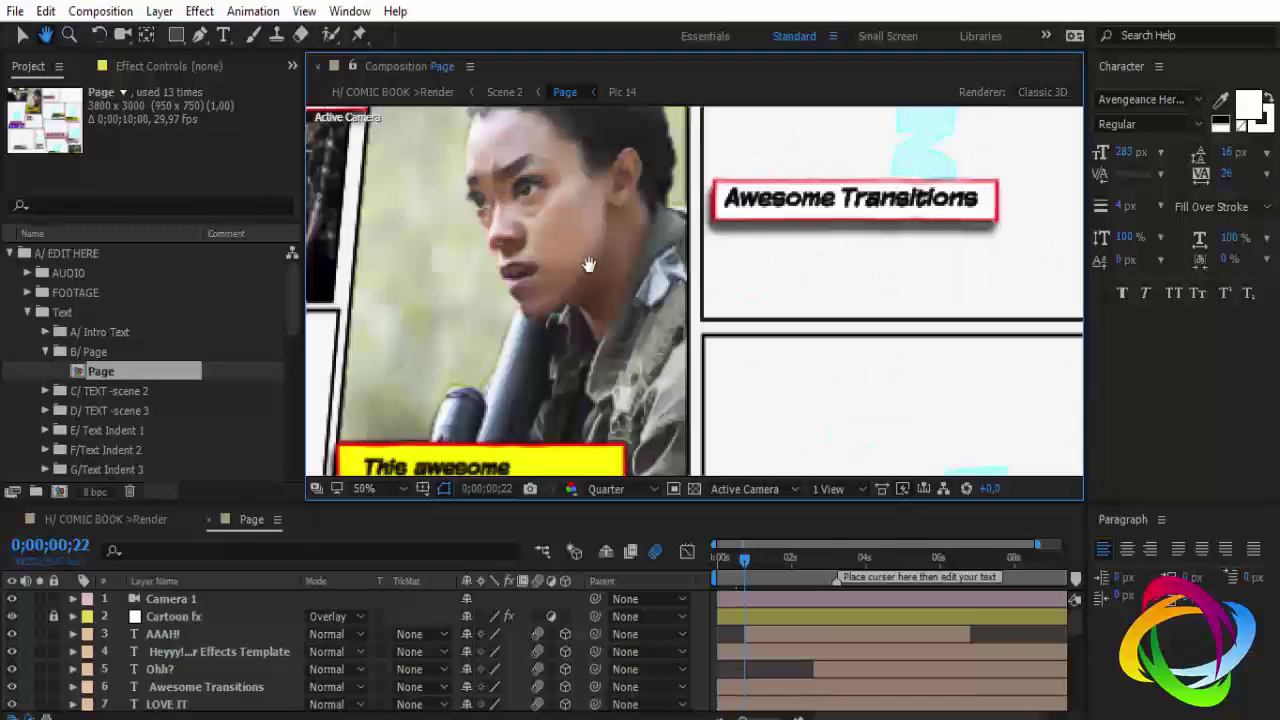
left_click_drag(541, 267, 565, 292)
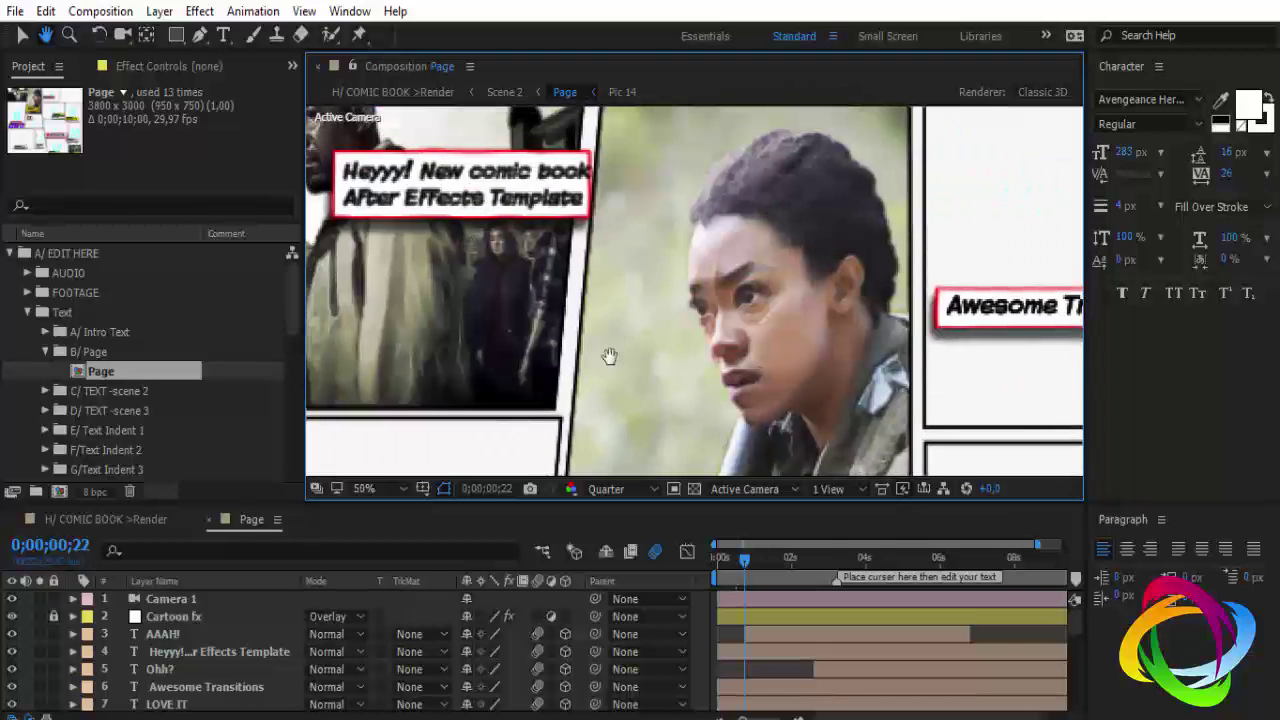
scroll(608, 357, "down", 2)
scroll(615, 343, "down", 2)
scroll(614, 344, "up", 1)
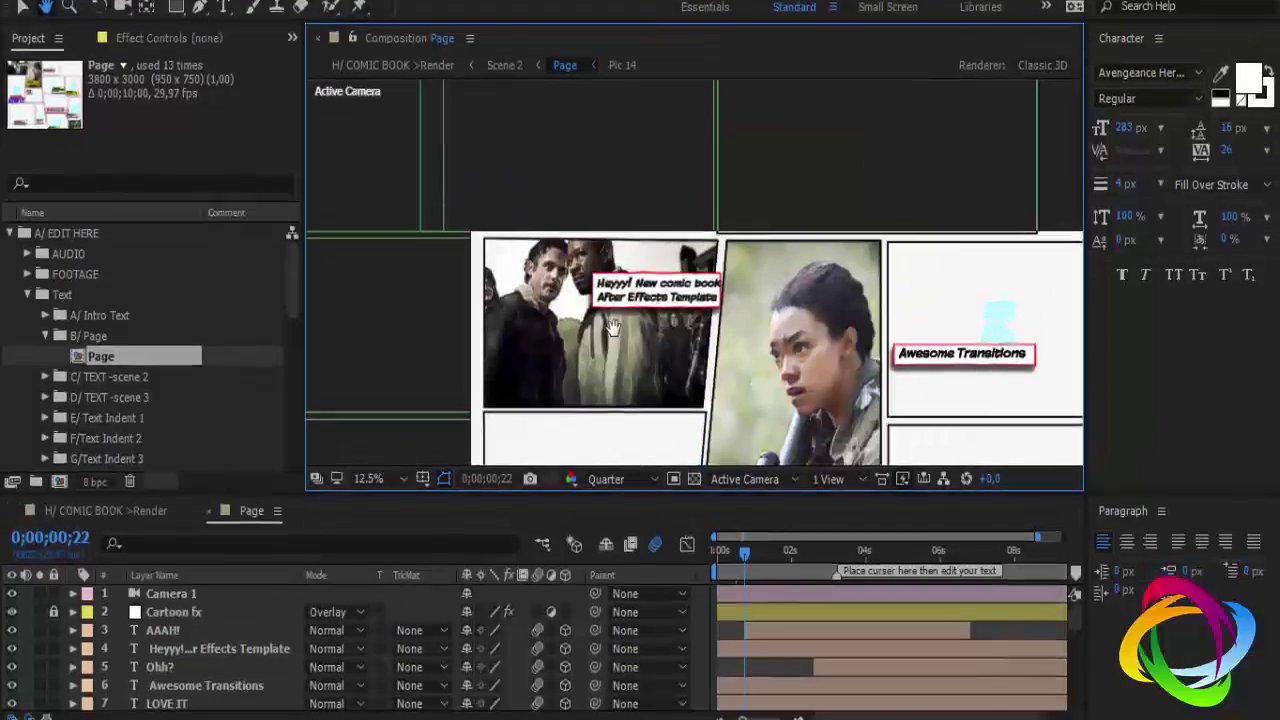
scroll(609, 306, "down", 2)
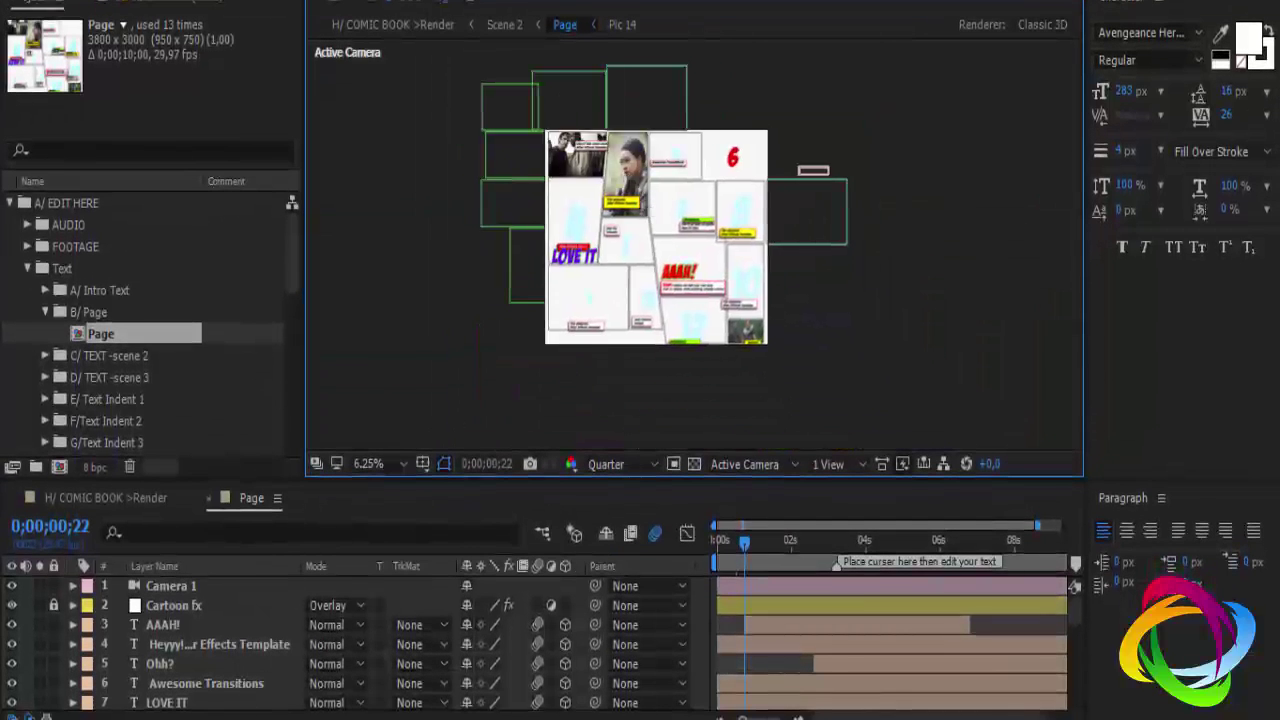
- Zoom and pan around the comic page to inspect the soldier photo panel
left_click(306, 643)
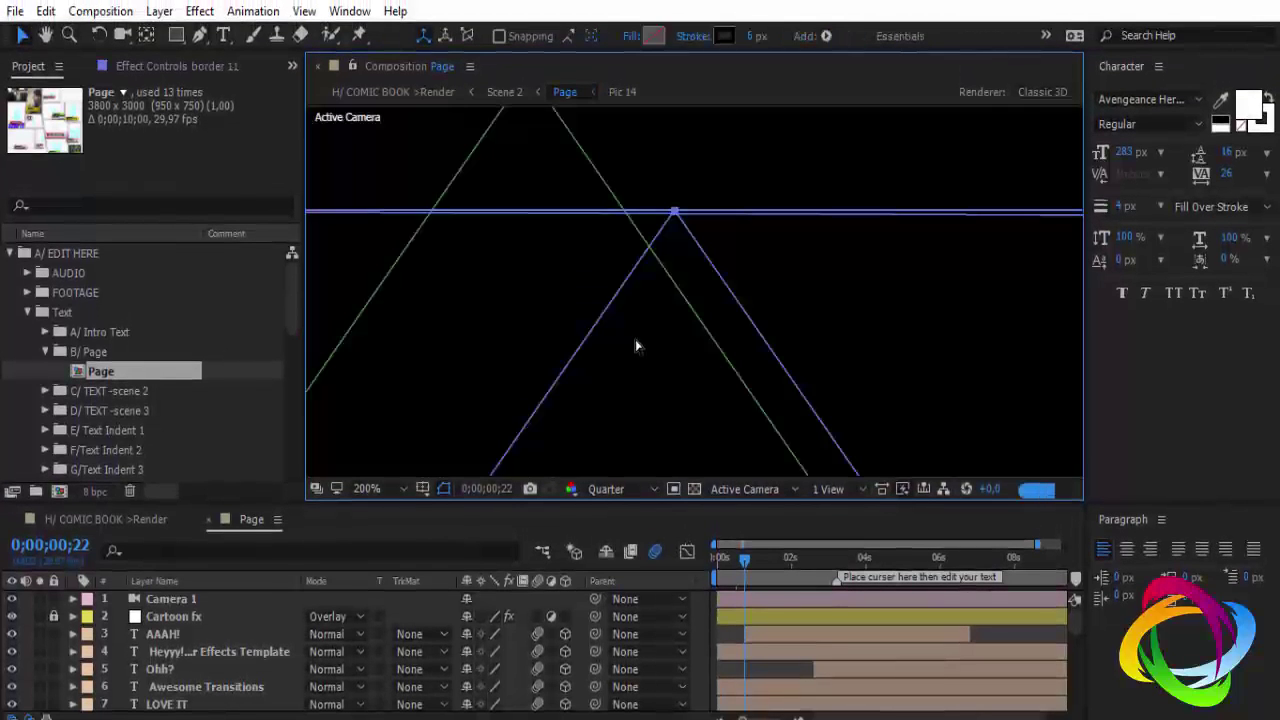
scroll(636, 346, "down", 5)
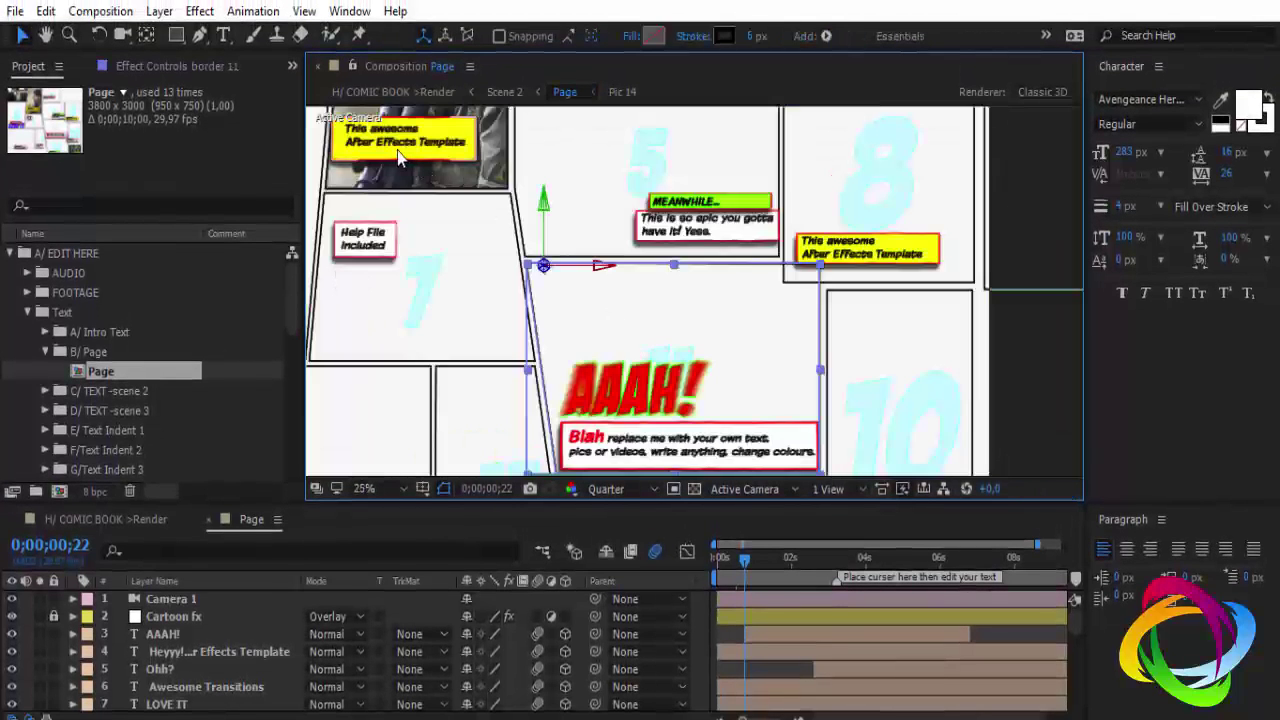
key("h")
left_click_drag(456, 198, 639, 375)
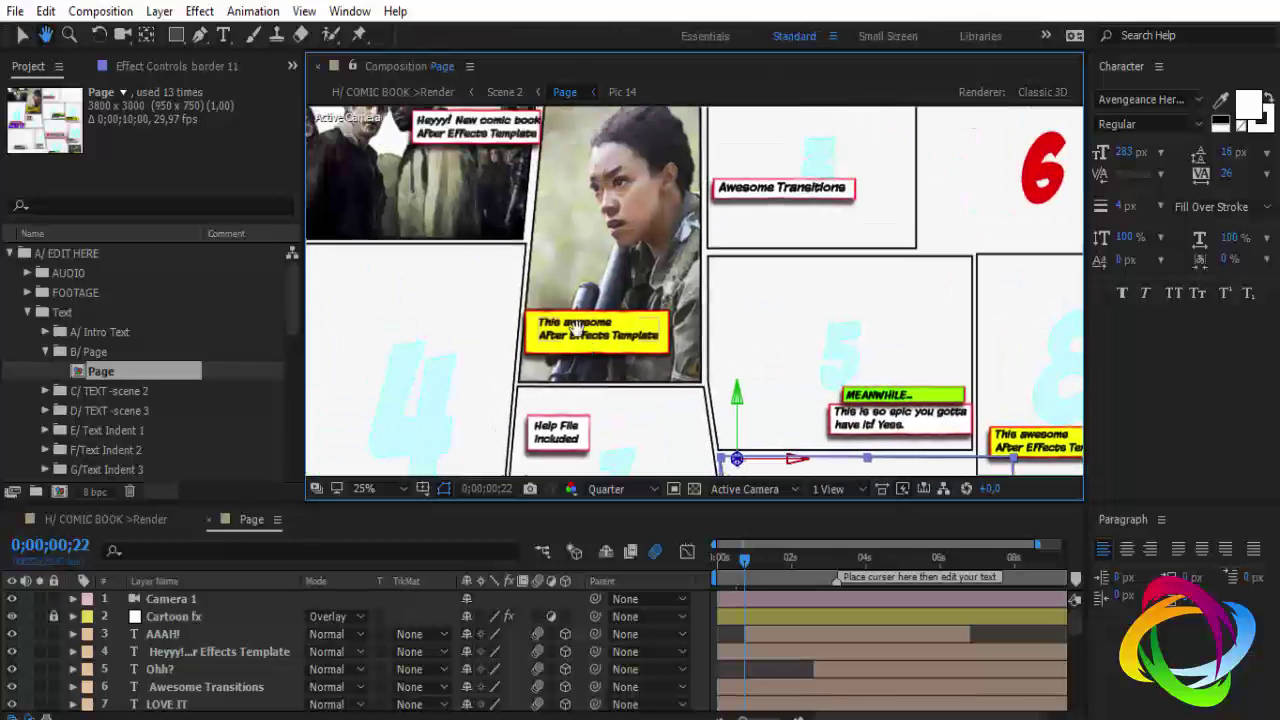
scroll(639, 375, "up", 4)
scroll(639, 375, "down", 1)
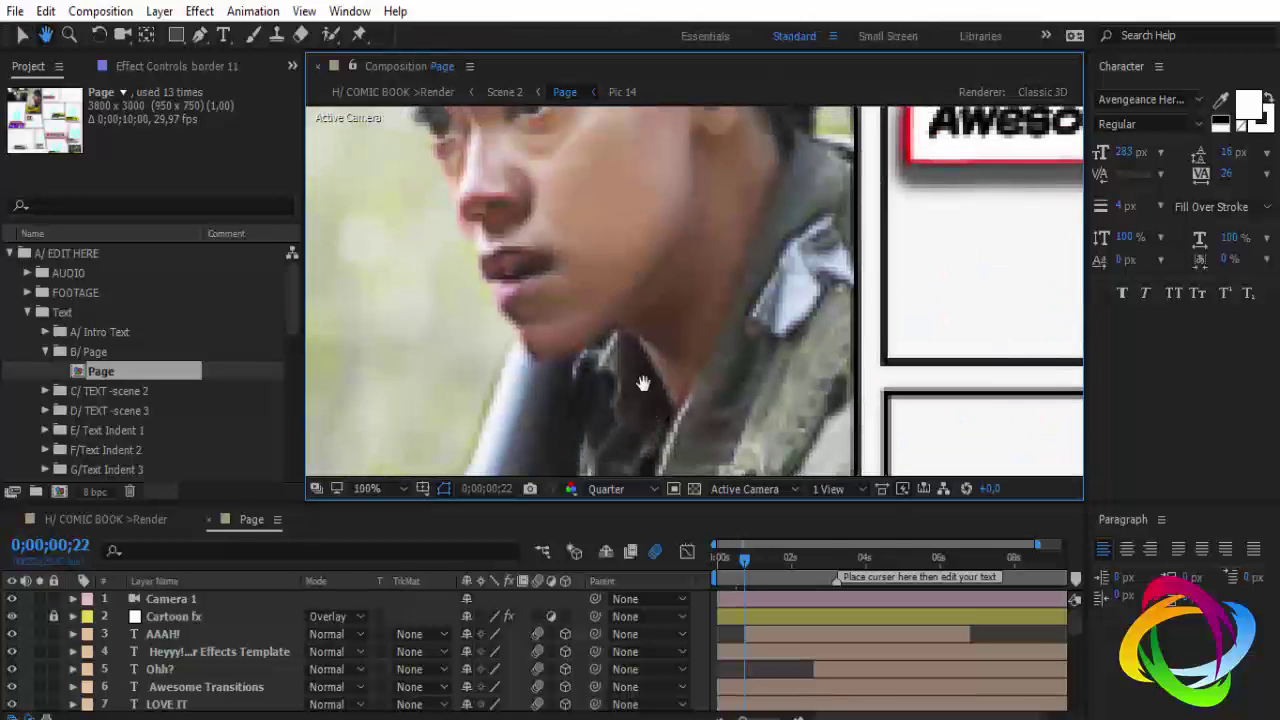
scroll(614, 281, "down", 1)
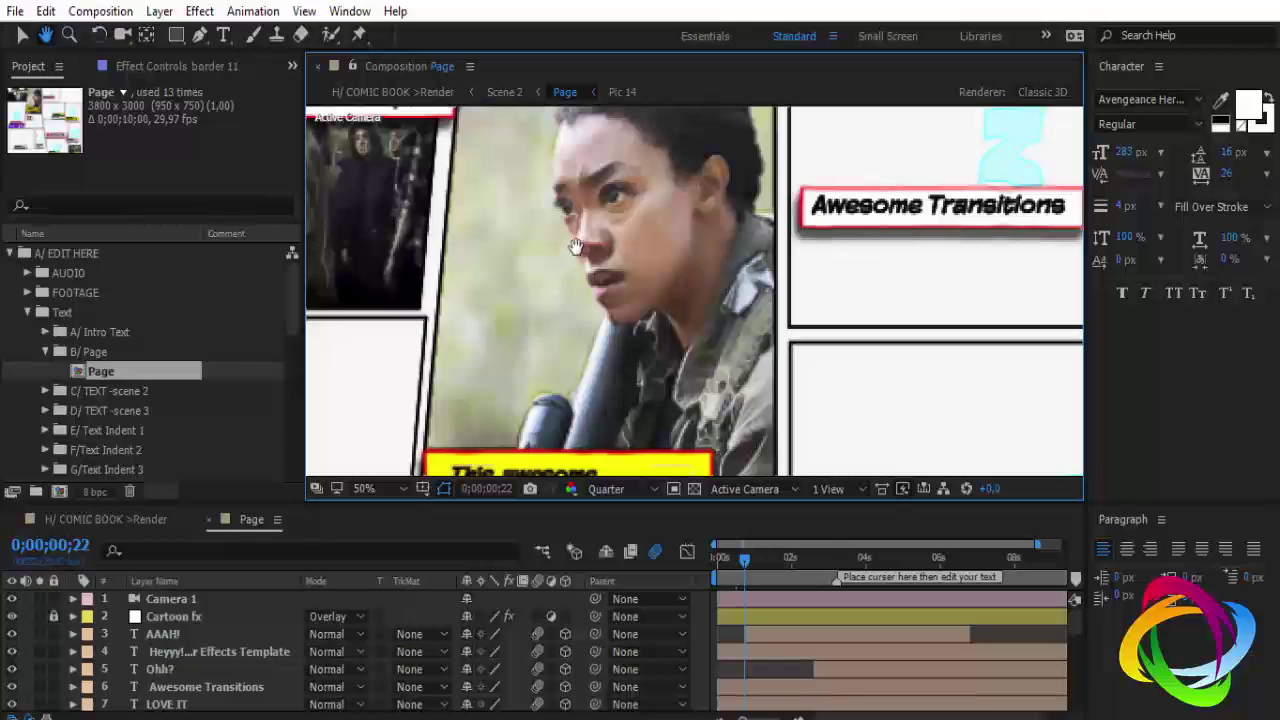
key("comma")
key("v")
key("comma")
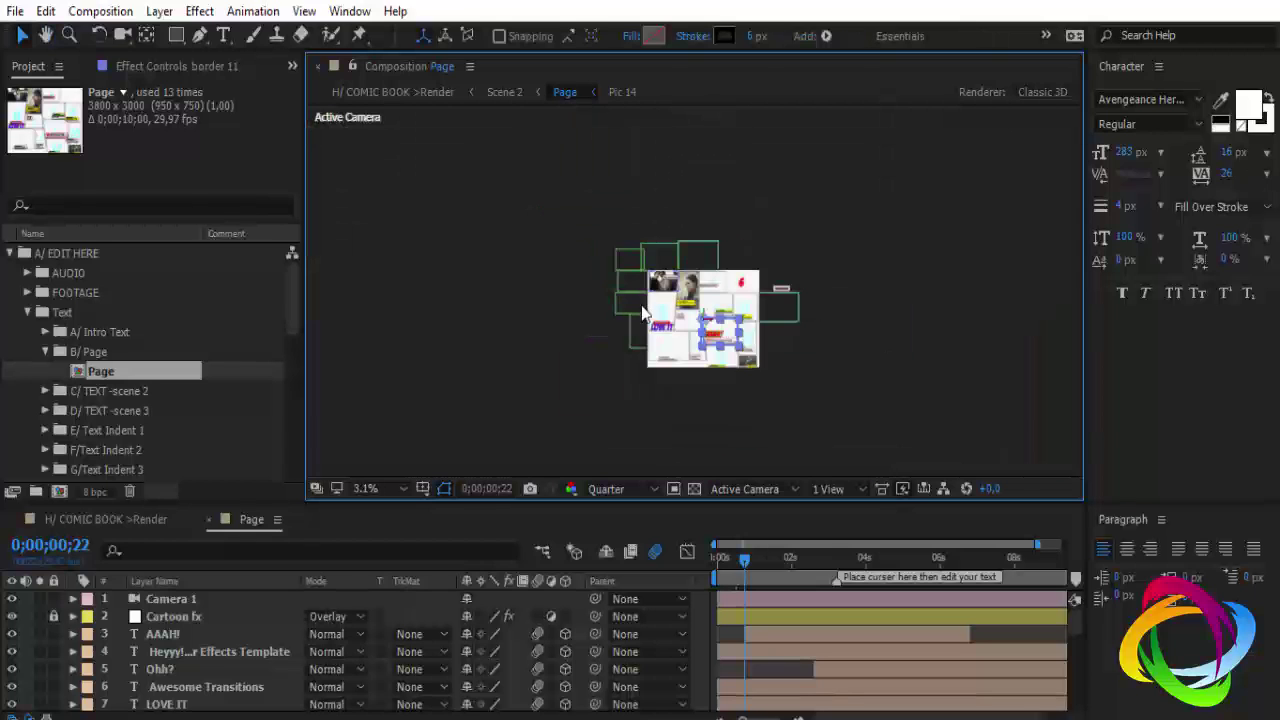
key("period")
key("period")
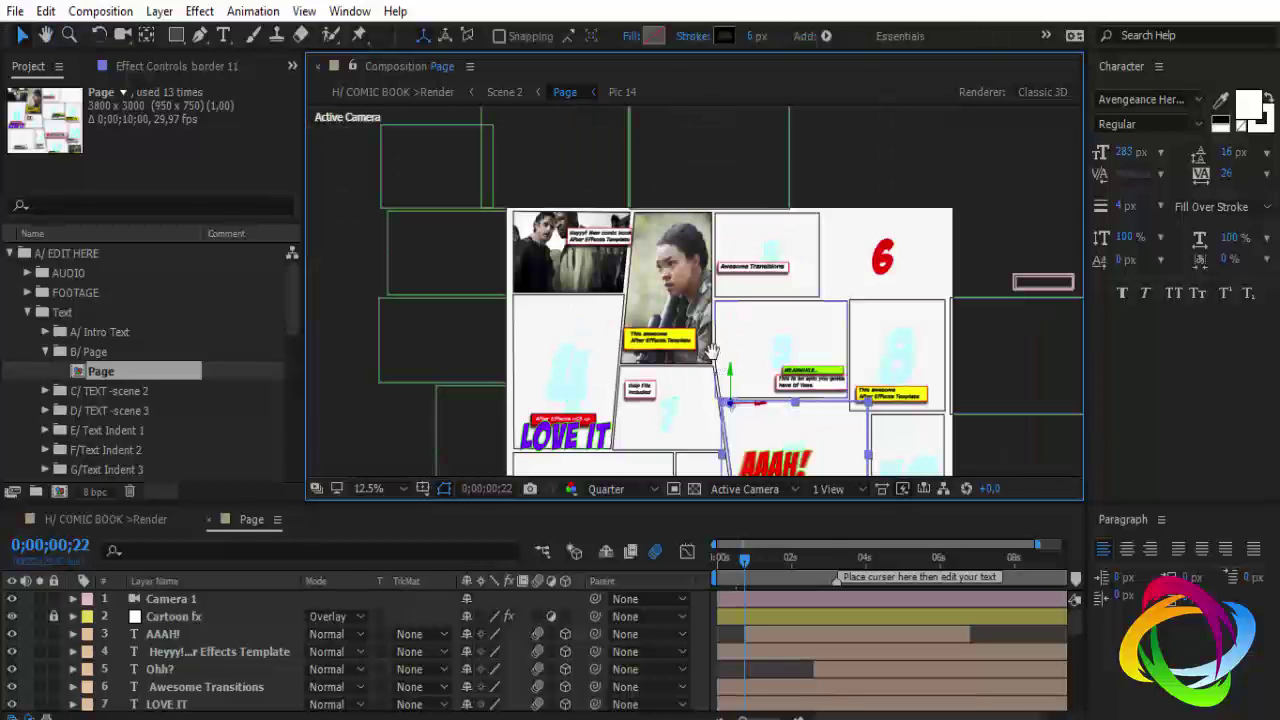
key("h")
left_click_drag(716, 365, 682, 299)
- Inspect the AAAH!, Ohh? and Awesome Transitions caption layers, then close the Page composition
left_click(177, 639)
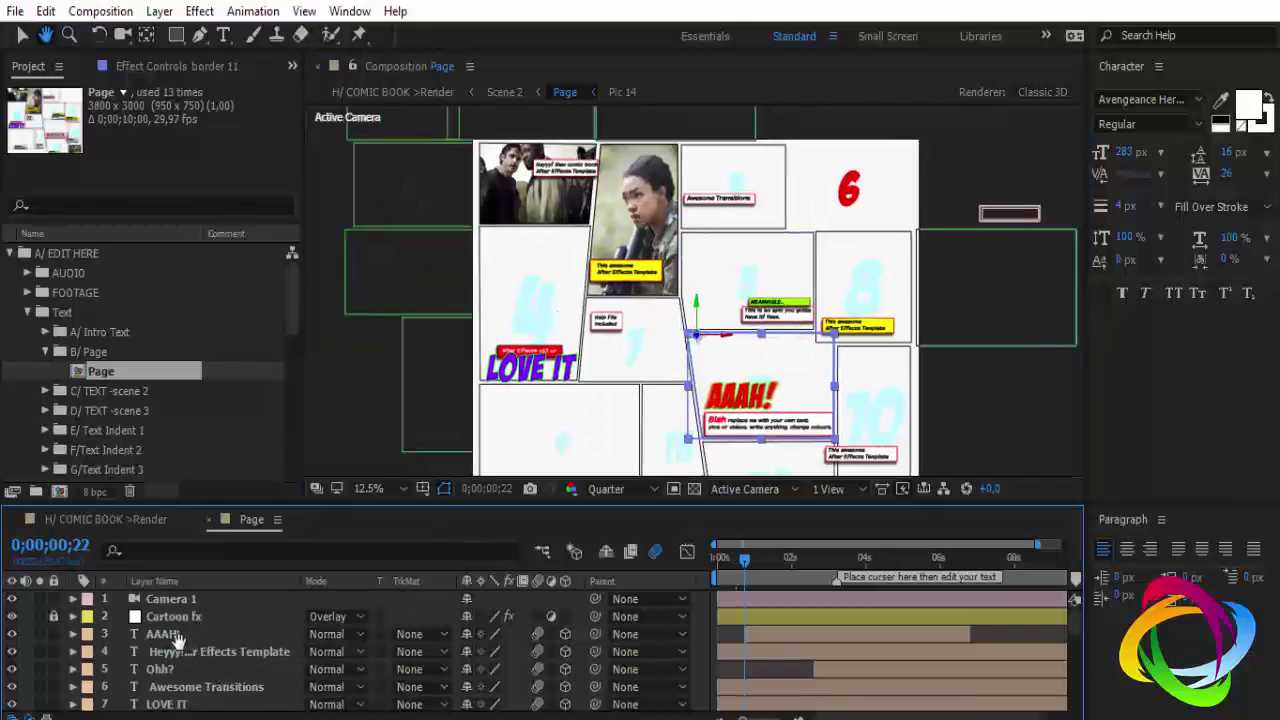
left_click(184, 638)
left_click(190, 658)
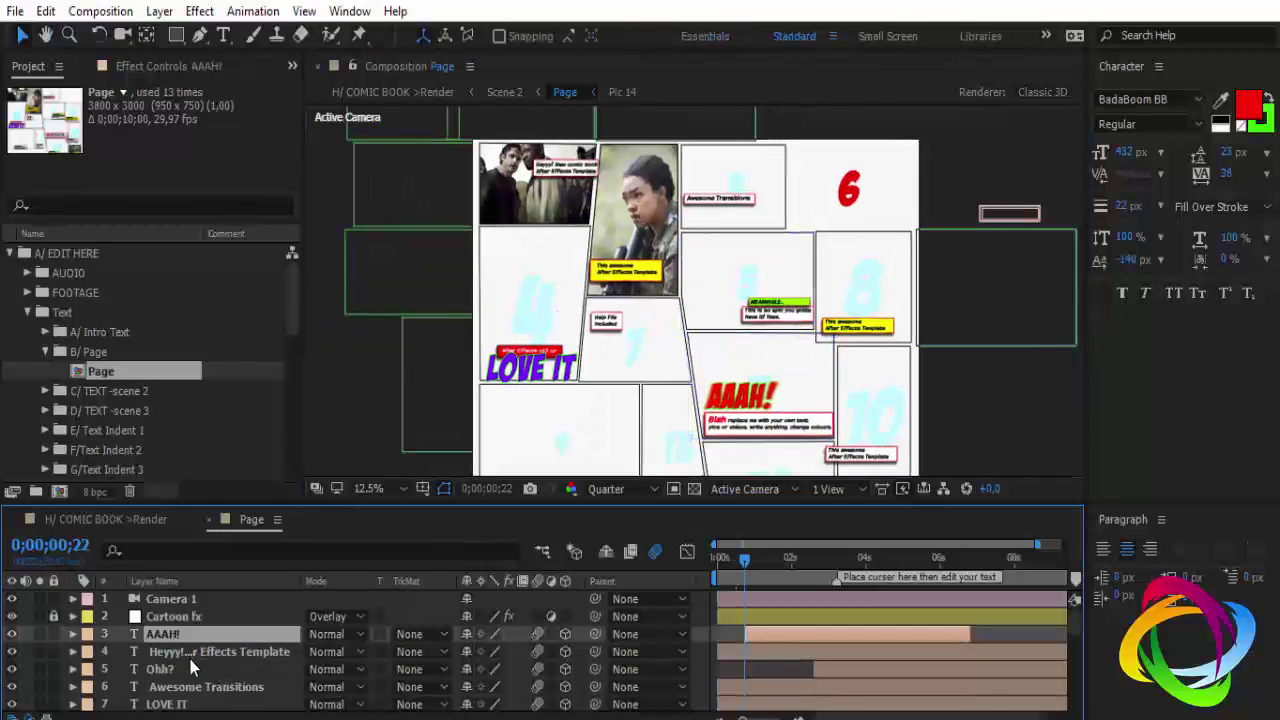
double_click(190, 658)
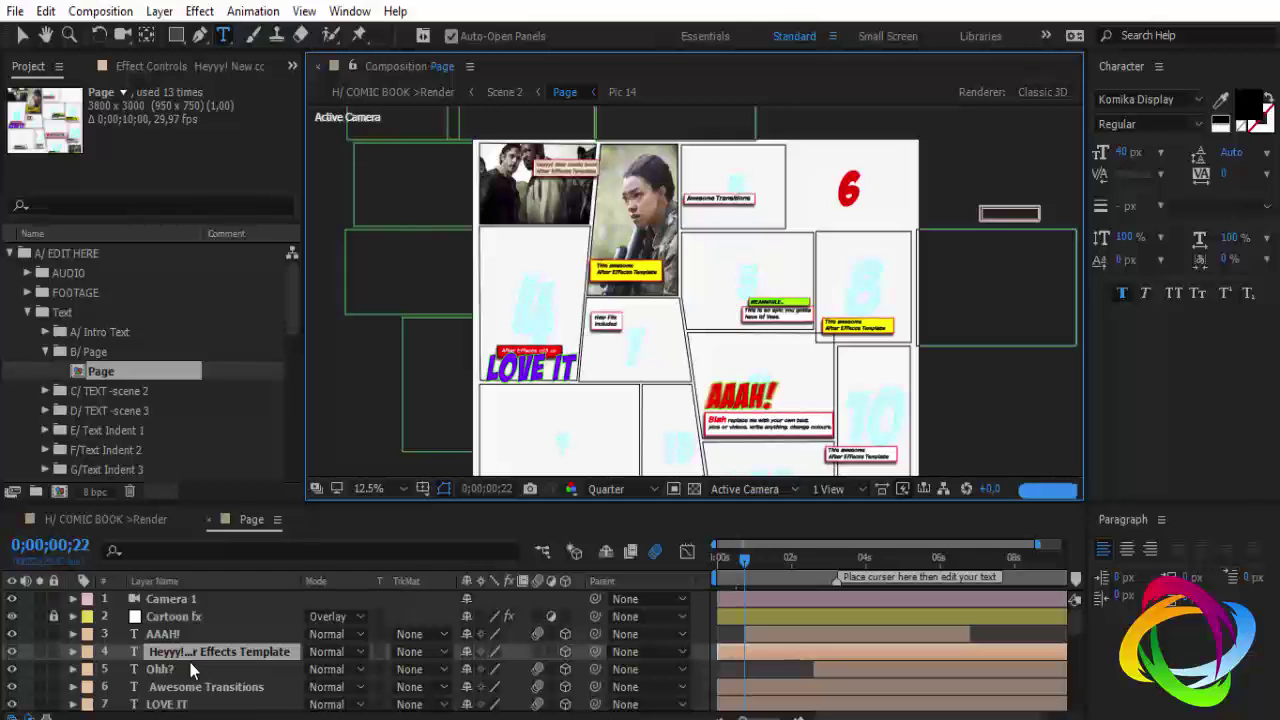
left_click(190, 669)
left_click(174, 688)
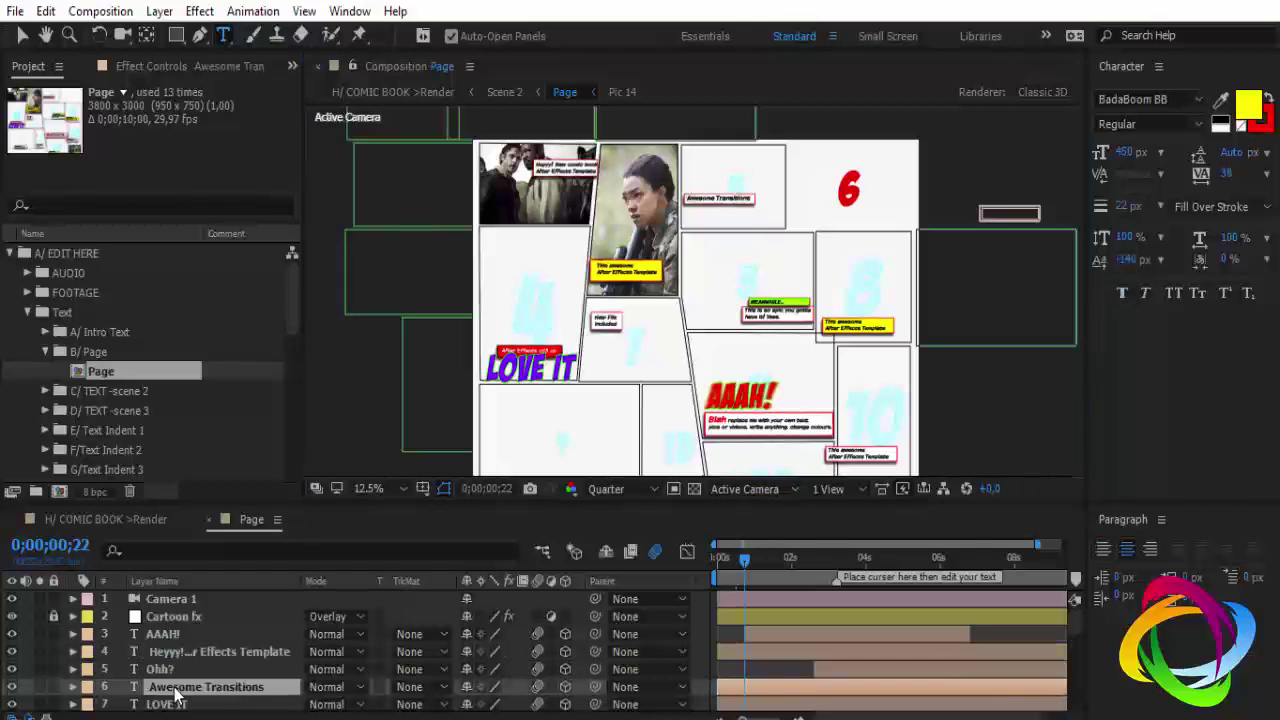
double_click(174, 688)
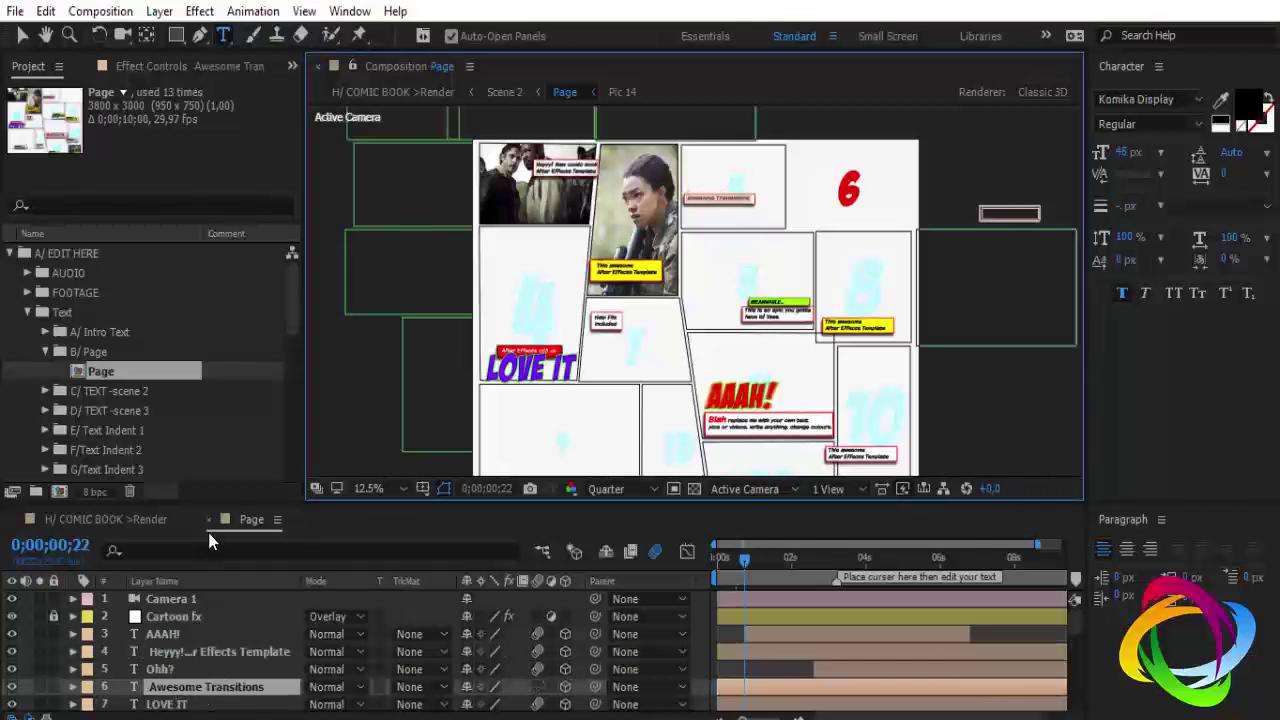
left_click(208, 519)
left_click(44, 352)
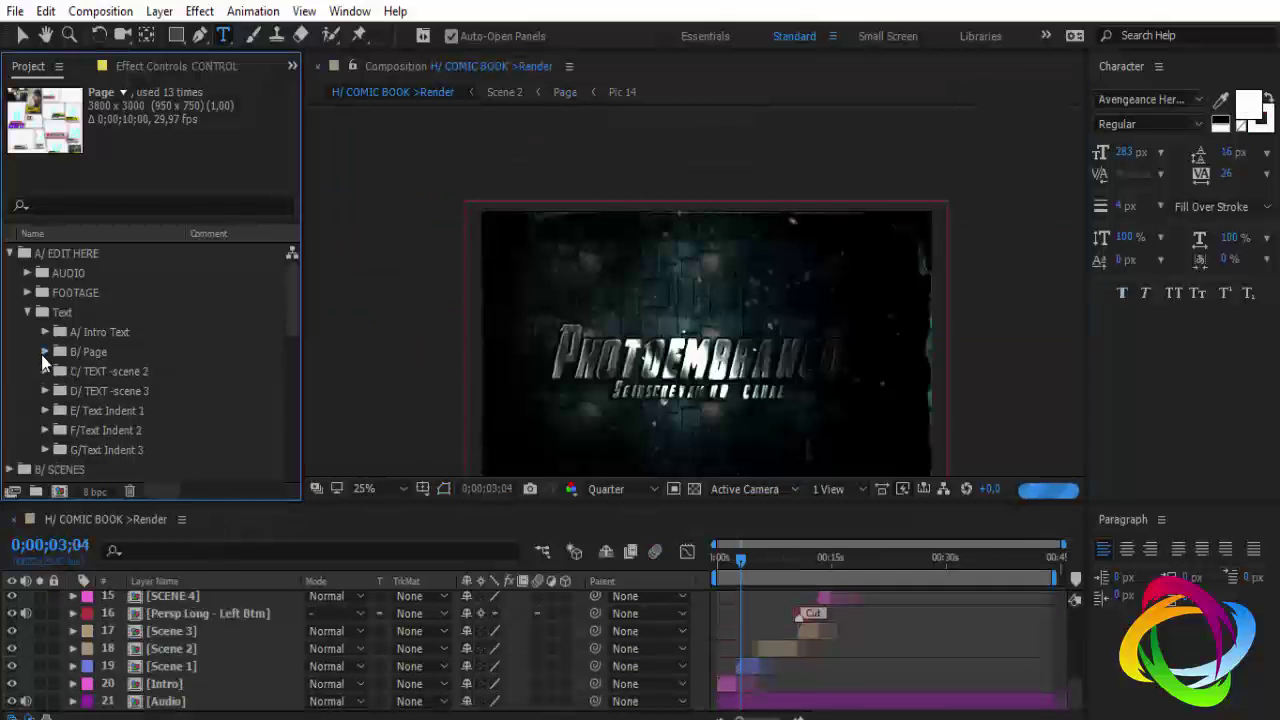
left_click(44, 371)
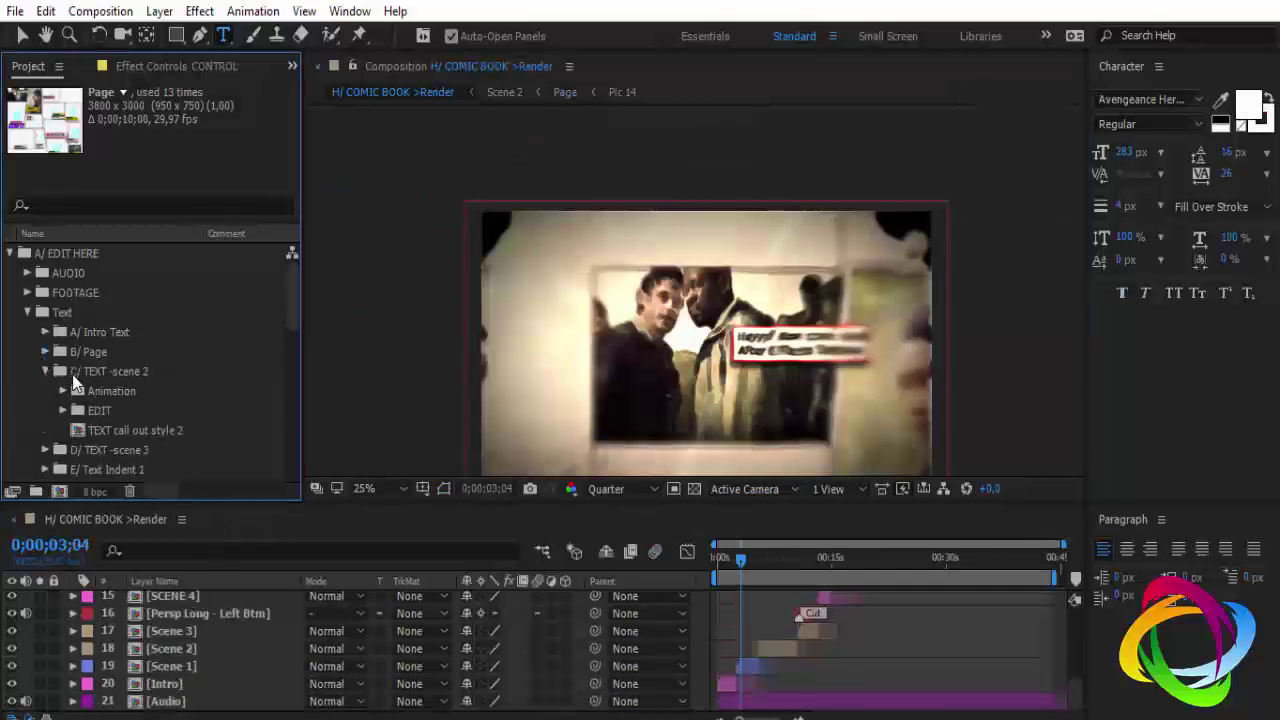
left_click(140, 390)
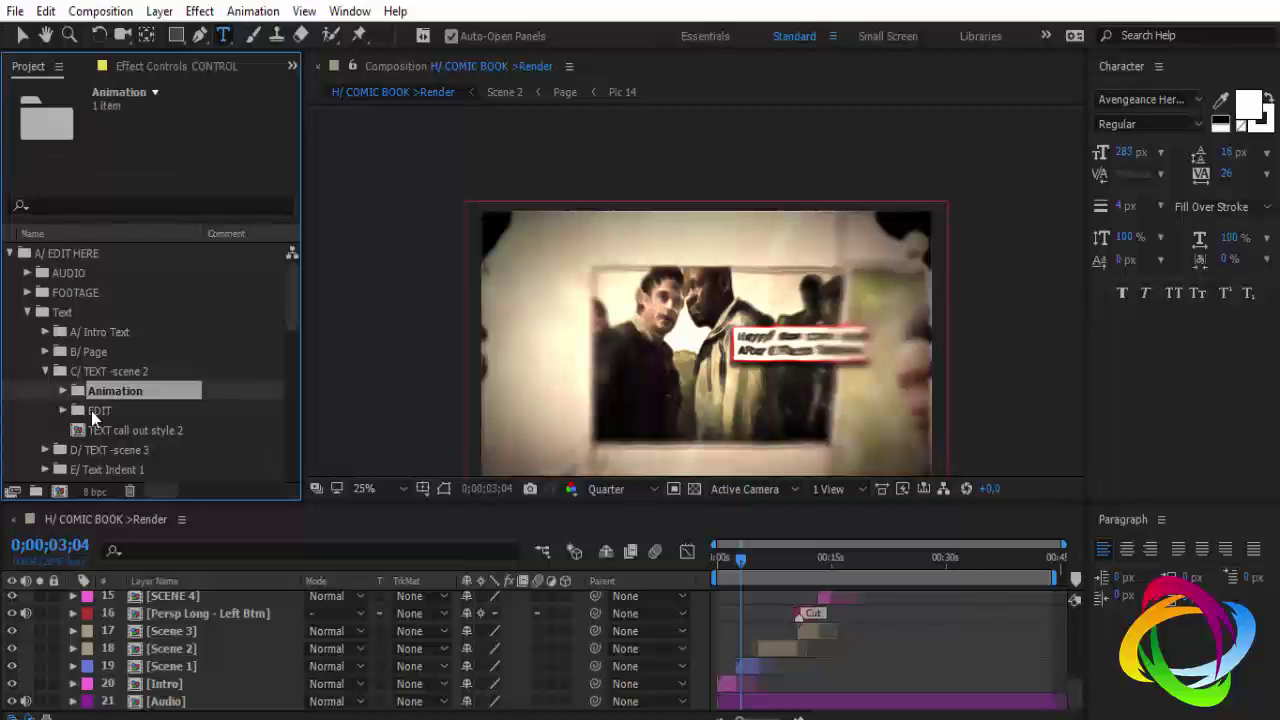
left_click(63, 411)
left_click(121, 432)
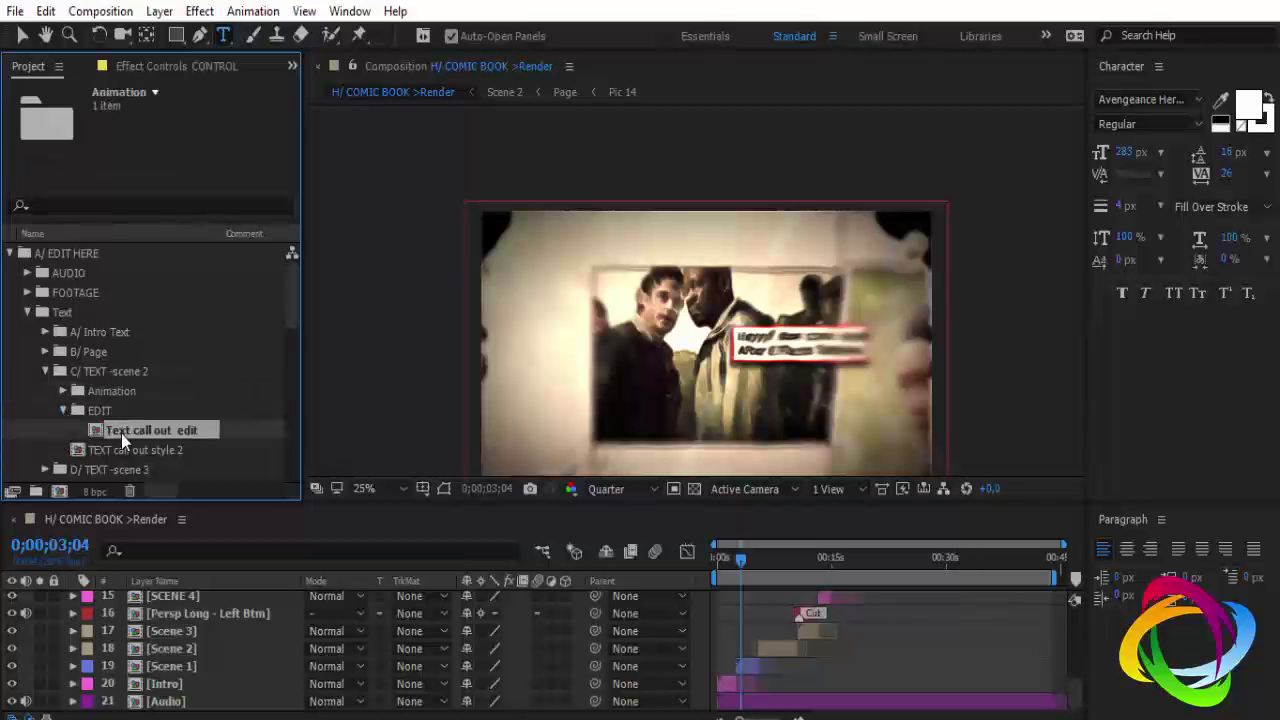
double_click(120, 433)
left_click(684, 565)
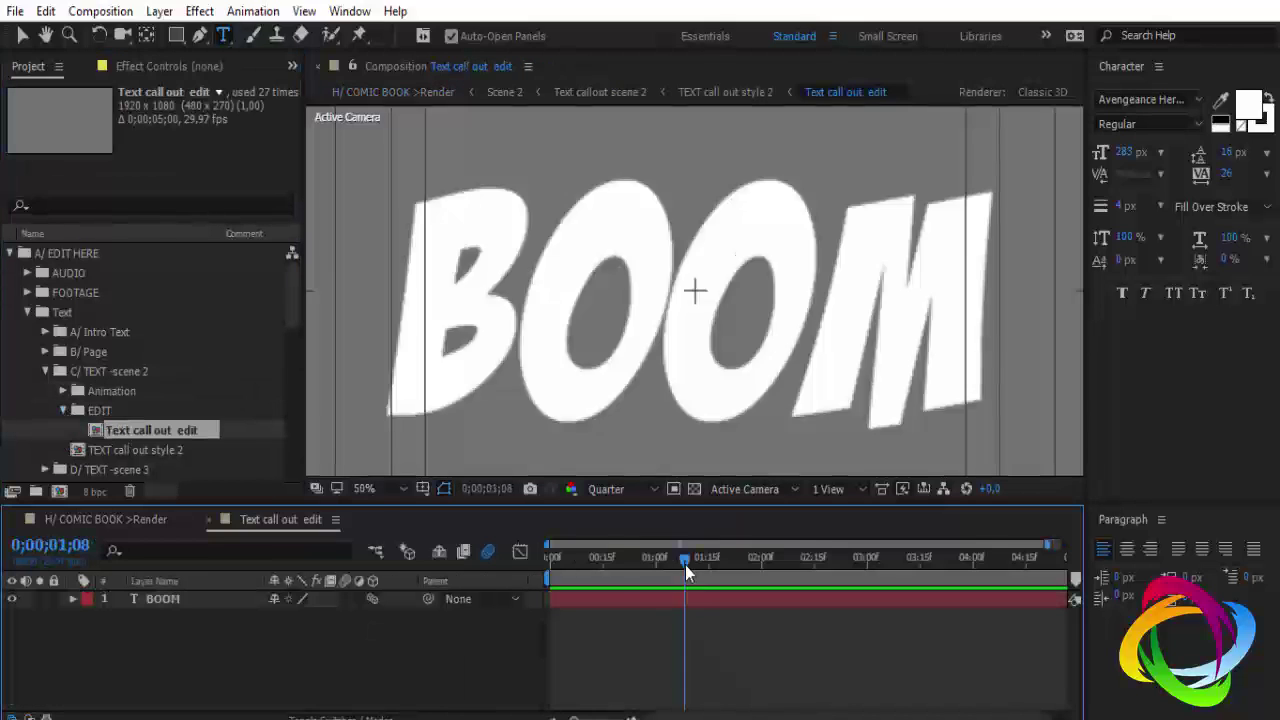
left_click(208, 520)
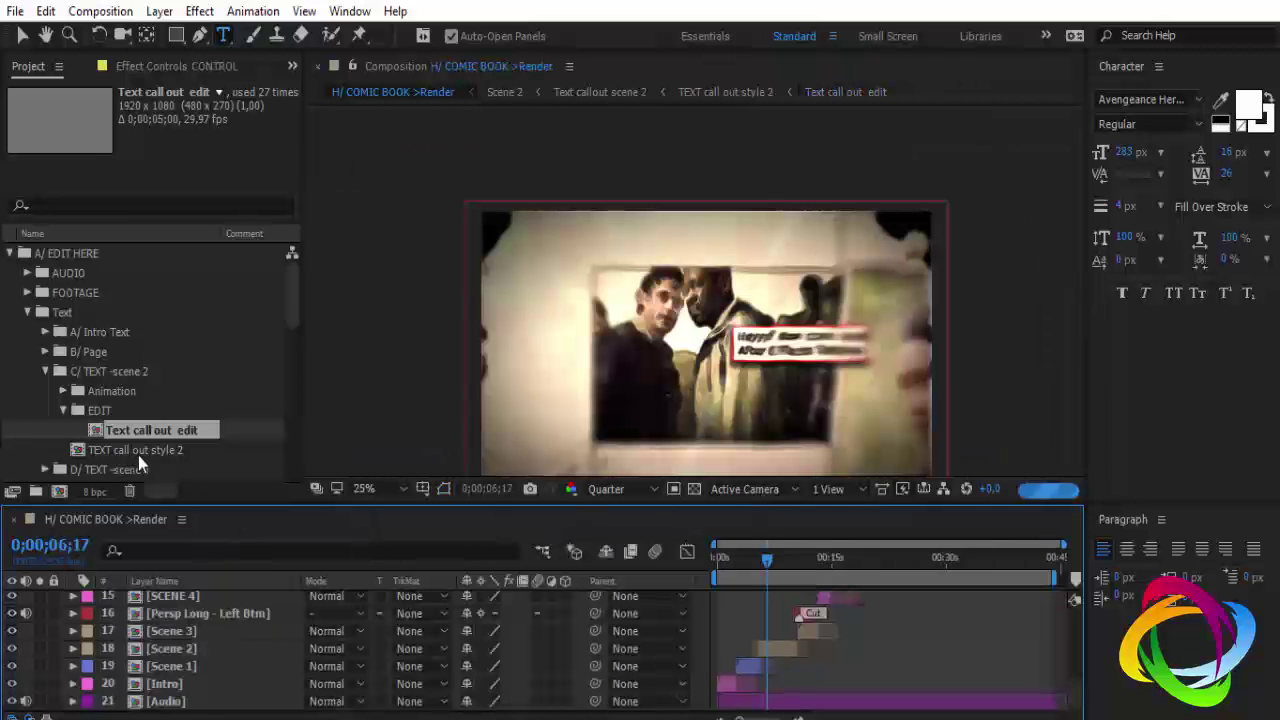
left_click(136, 455)
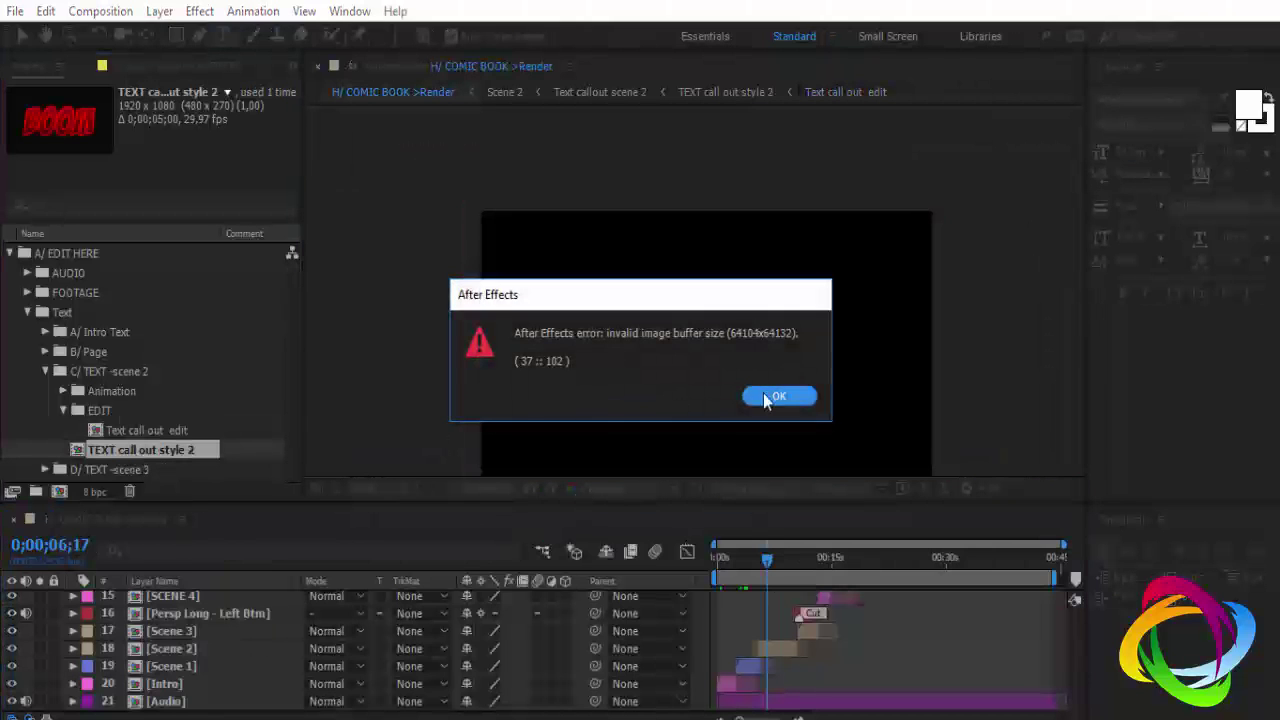
left_click(790, 395)
scroll(160, 460, "down", 3)
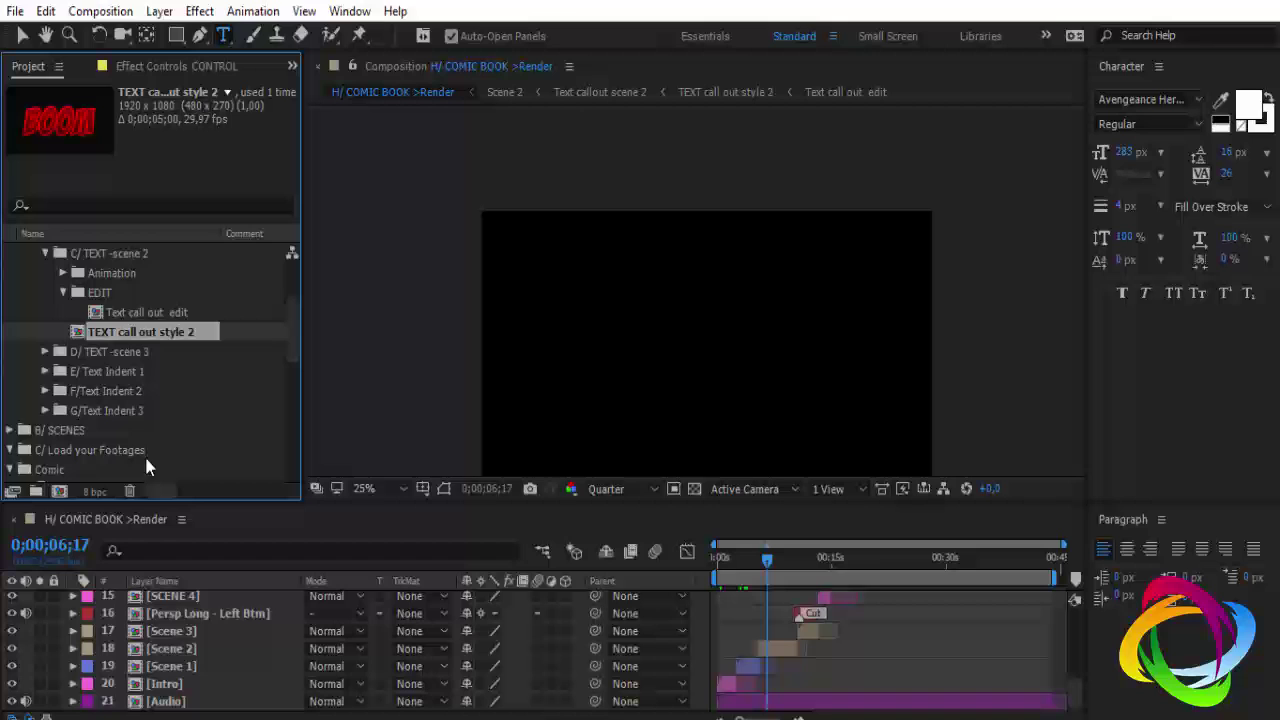
left_click(45, 352)
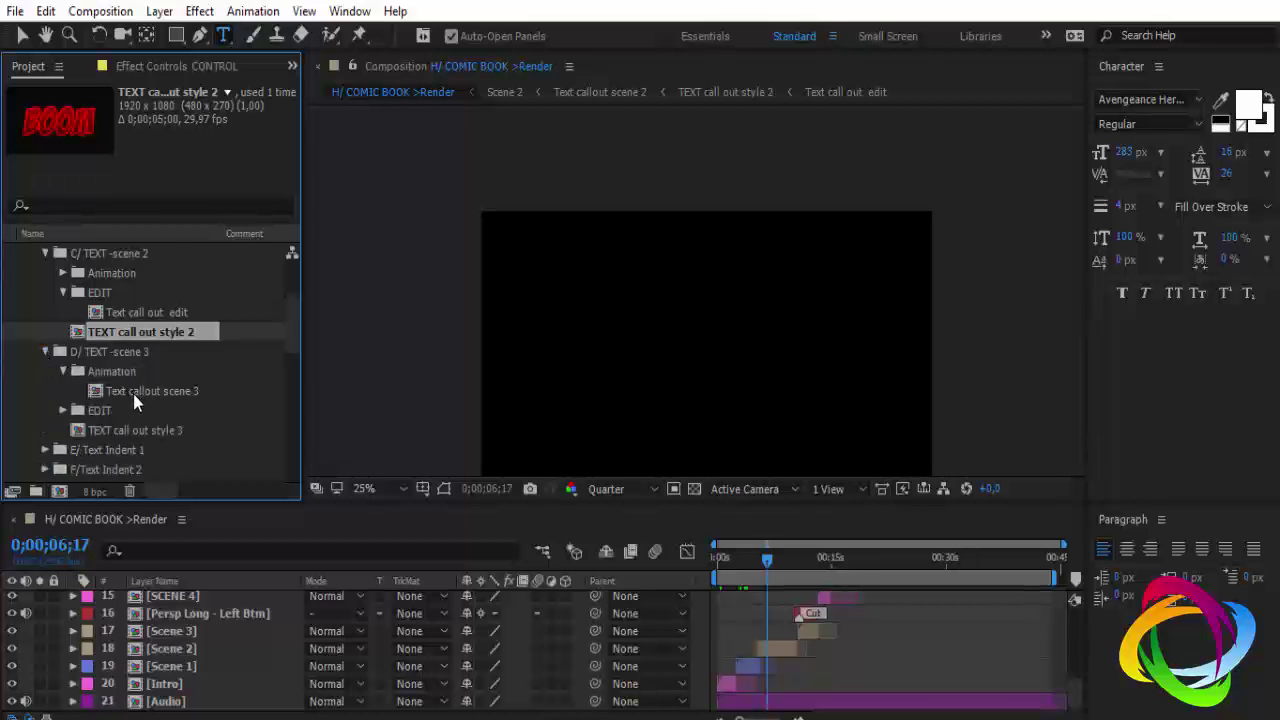
left_click(63, 411)
left_click(122, 430)
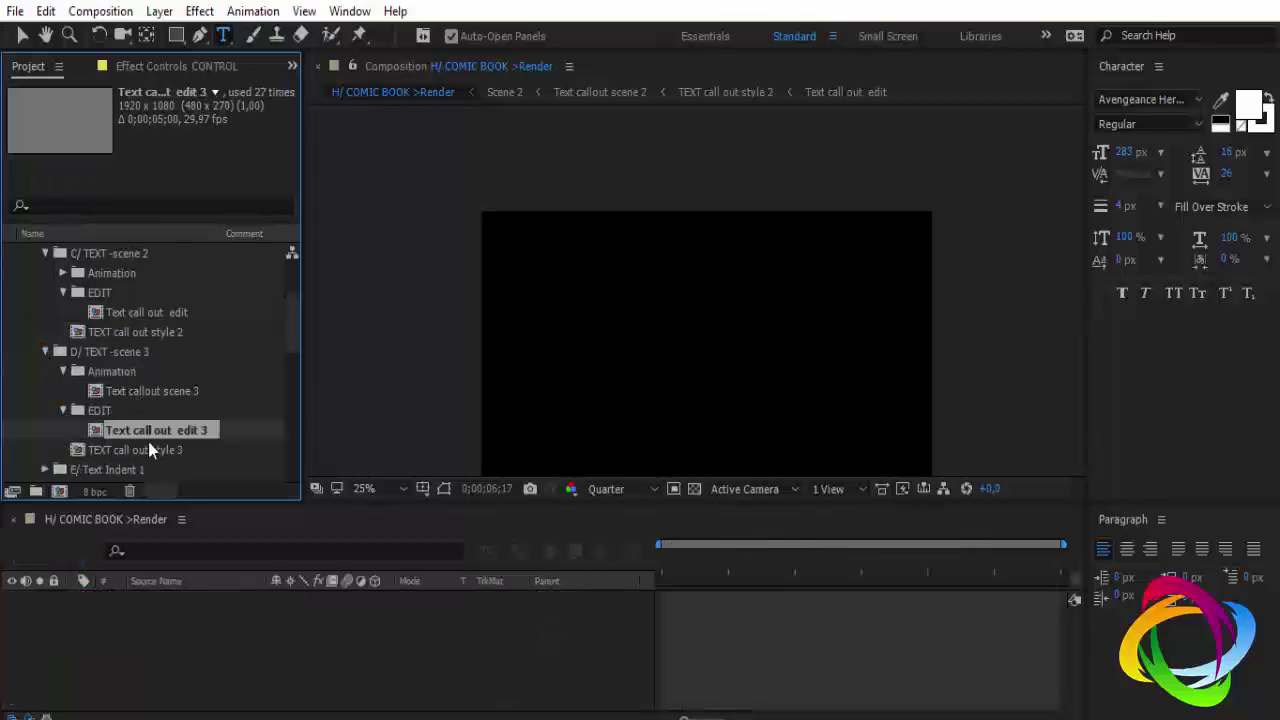
left_click(711, 557)
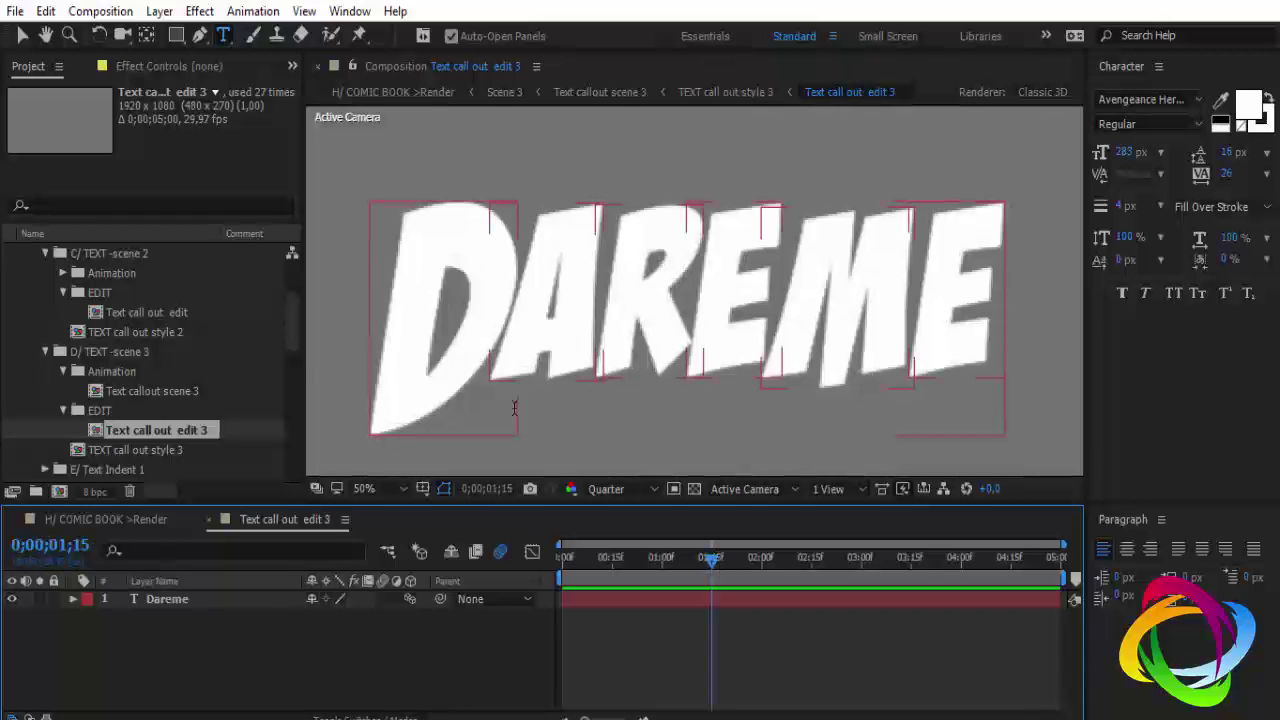
key("v")
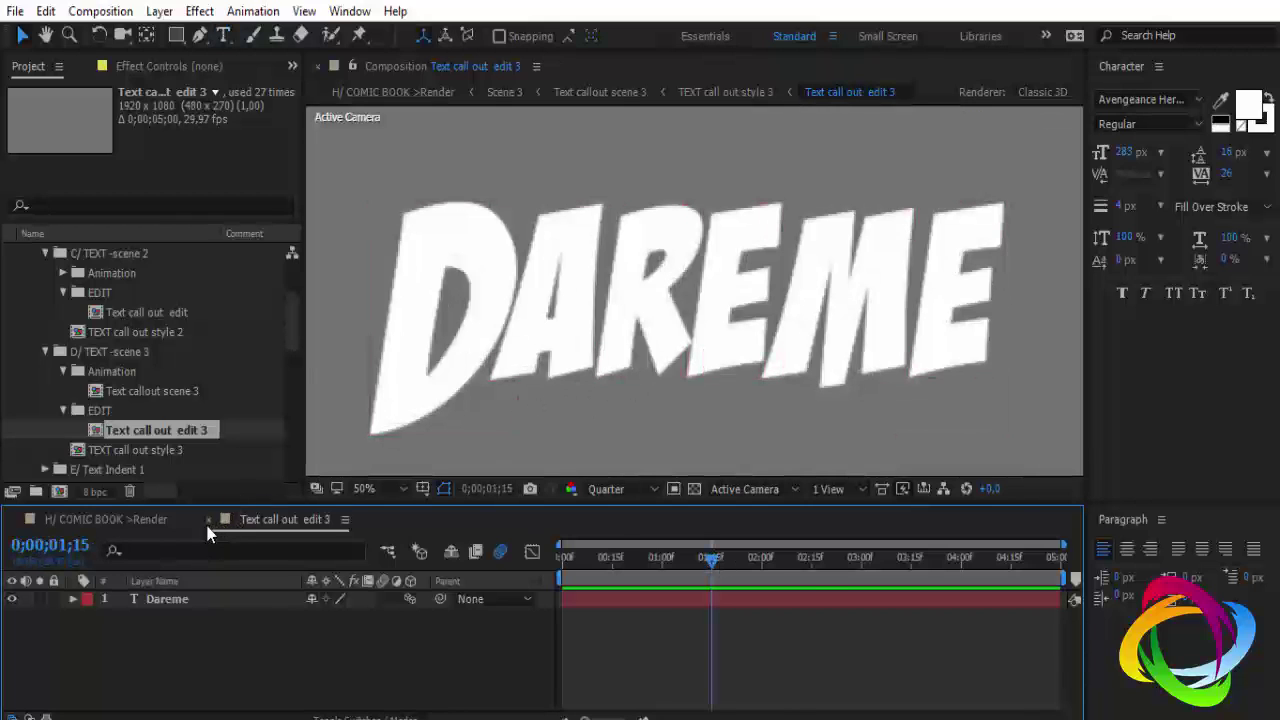
left_click(209, 520)
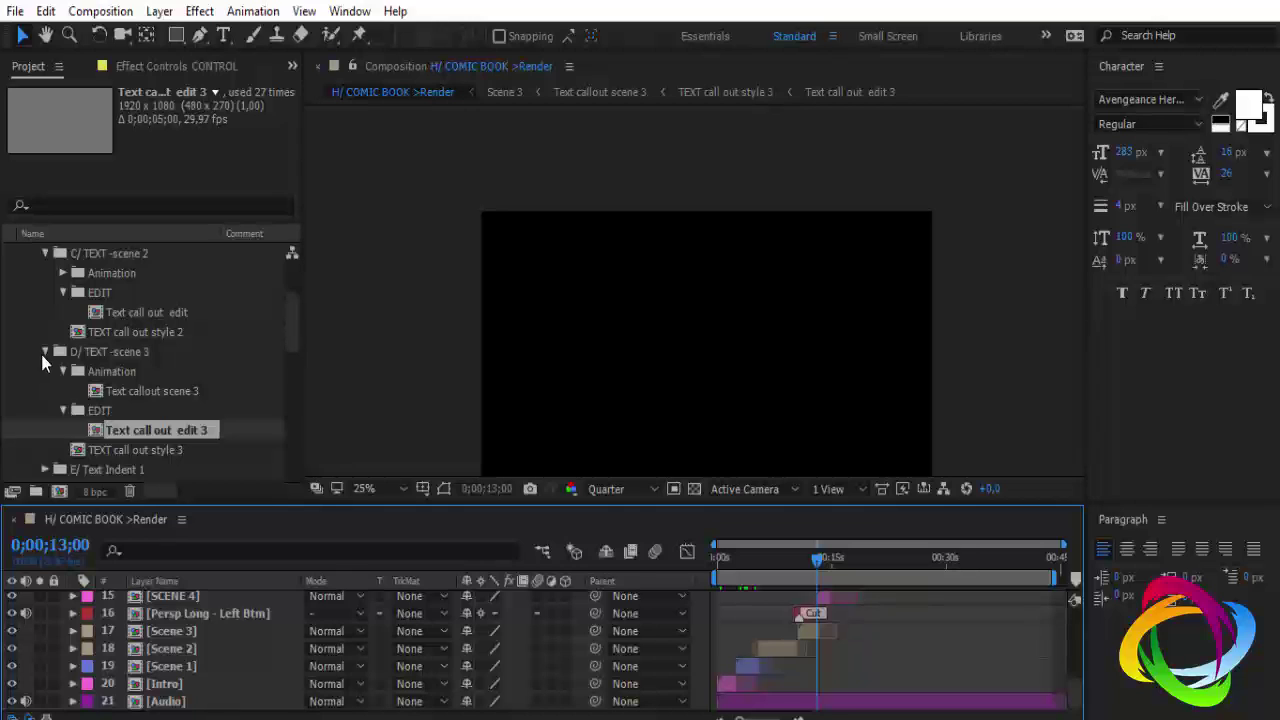
left_click(41, 351)
scroll(50, 340, "up", 3)
left_click(28, 314)
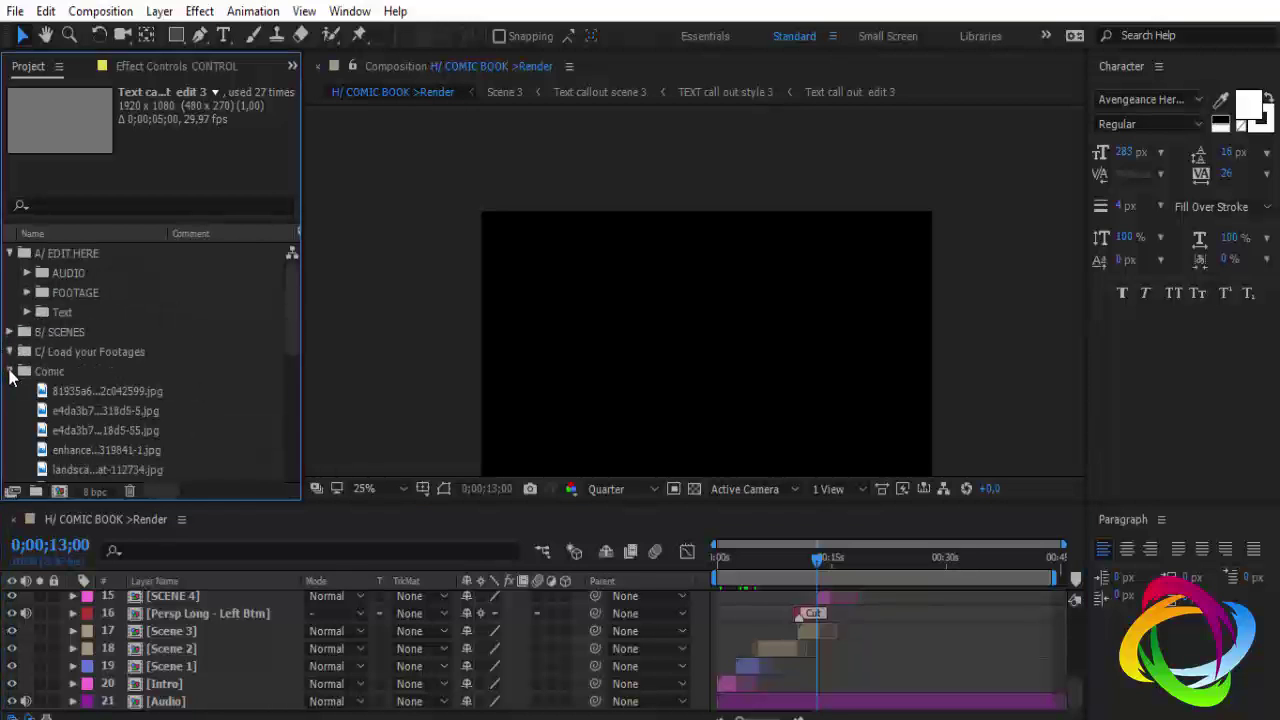
left_click(11, 371)
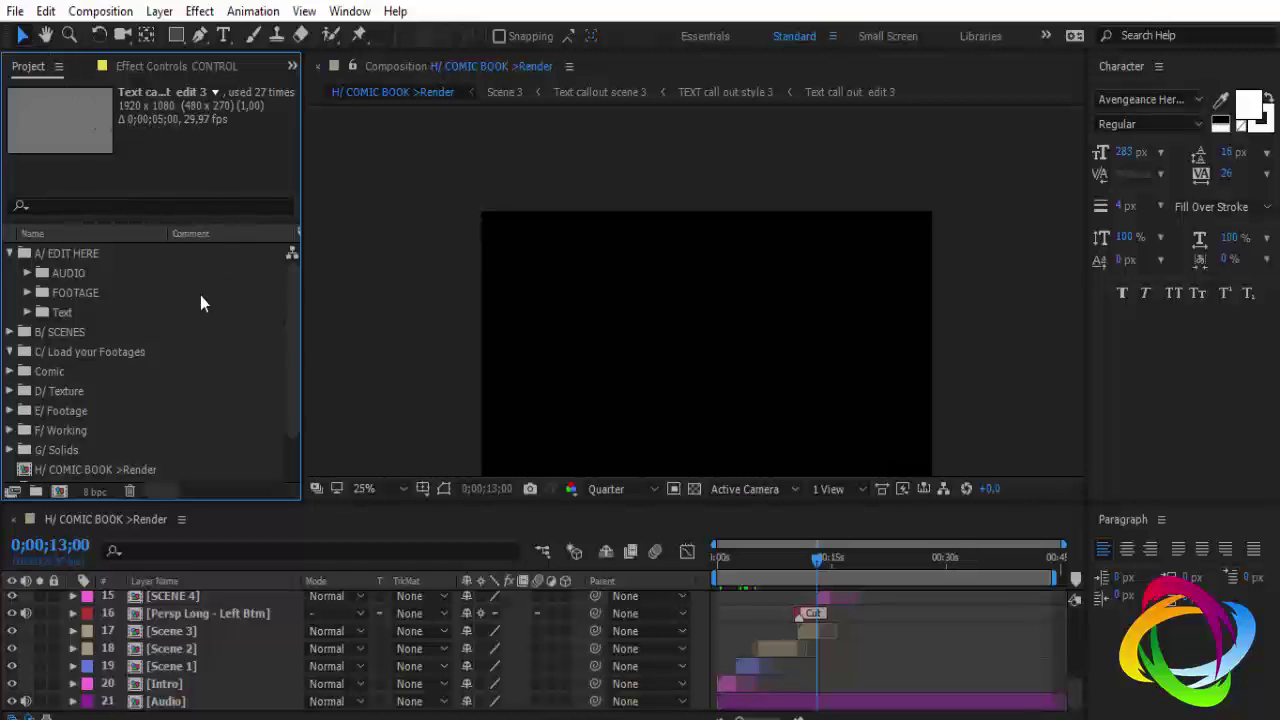
- Save the project as 'comic book_final (converted)' in the Desktop (Área de Trabalho) folder via Save As
left_click(14, 11)
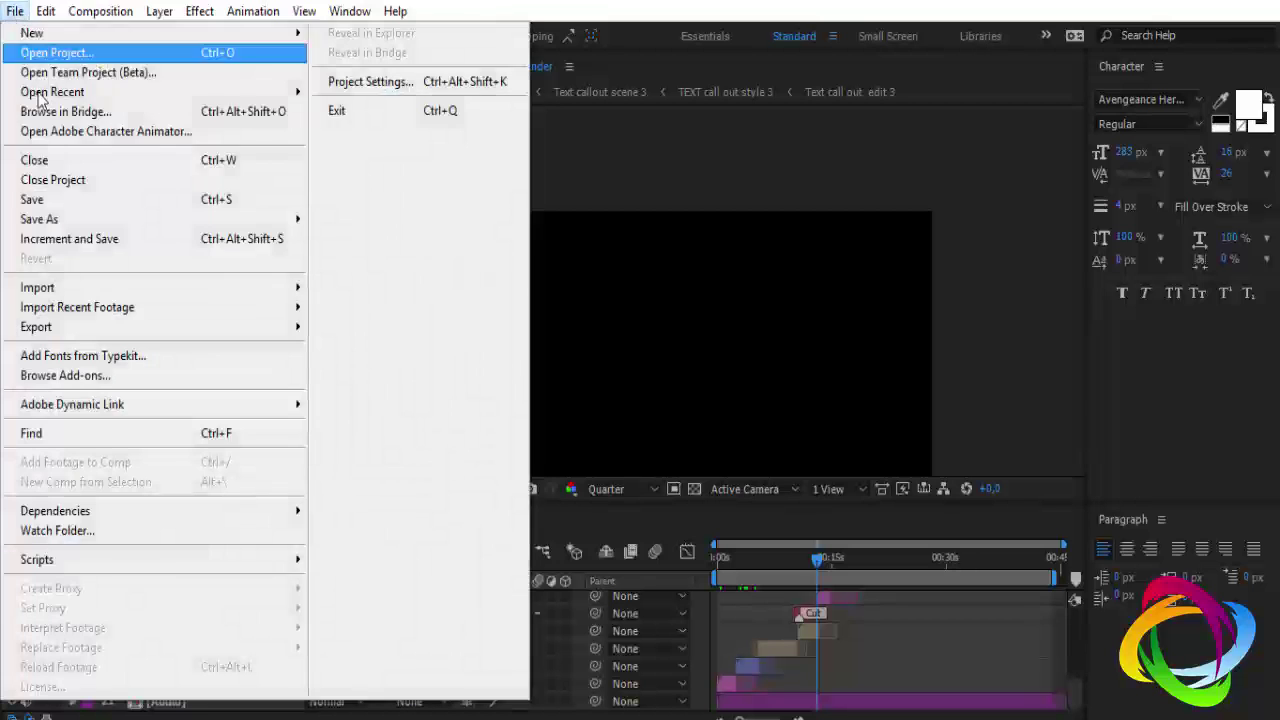
mouse_move(78, 220)
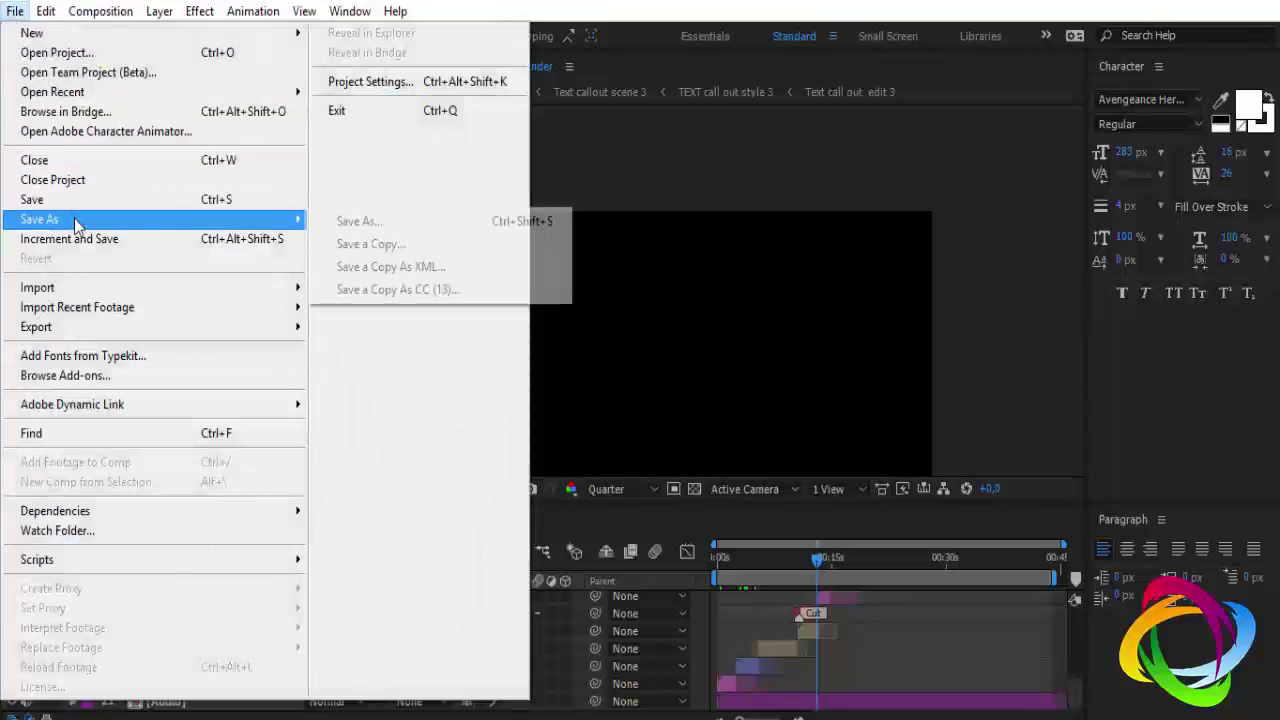
left_click(410, 226)
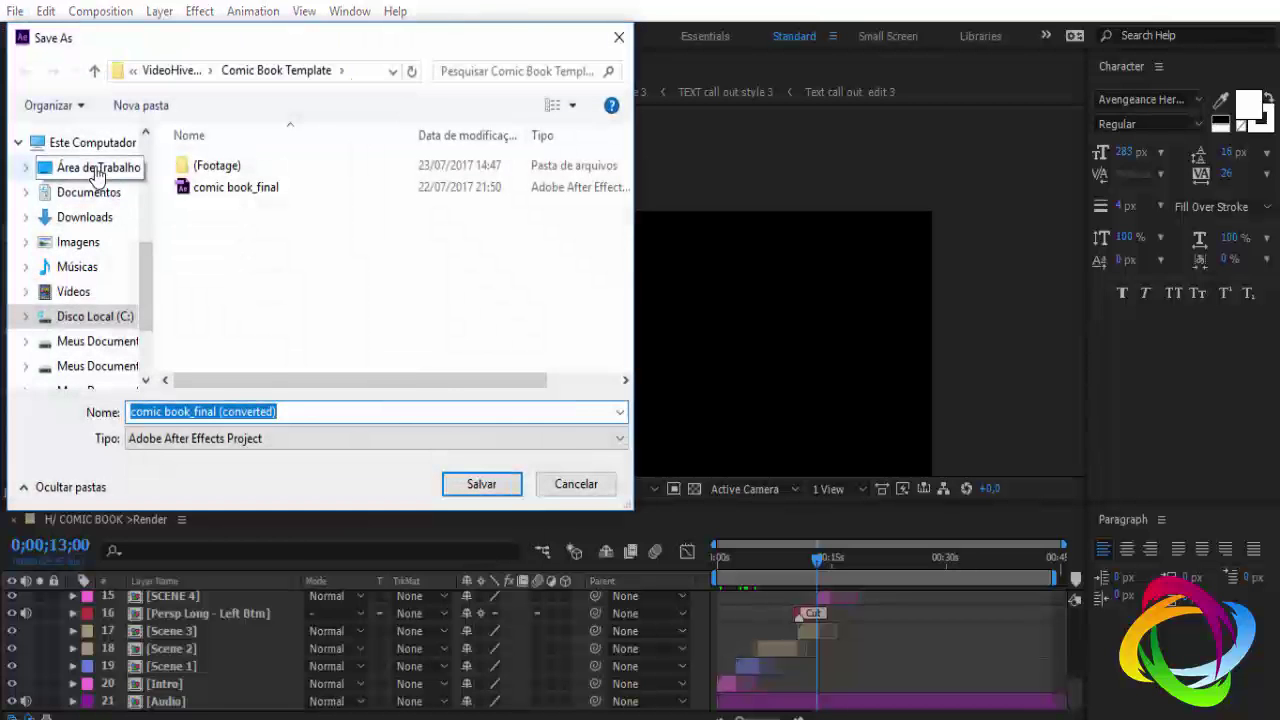
left_click(95, 168)
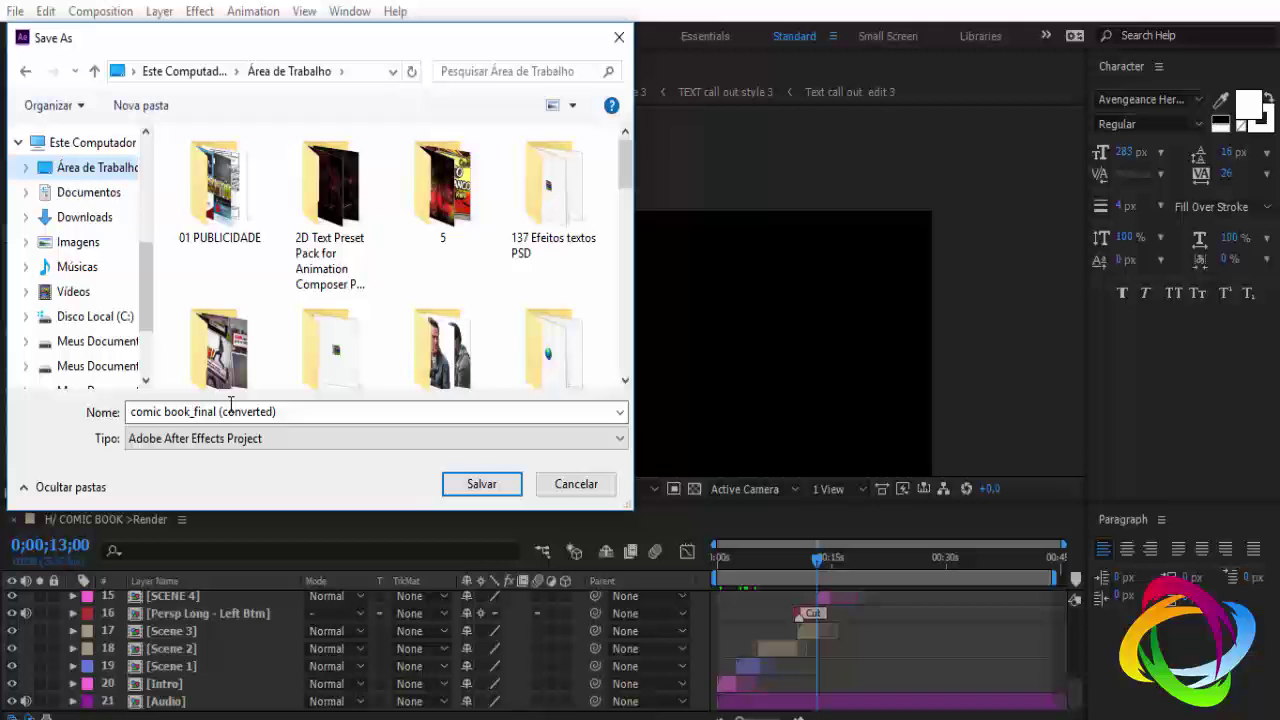
left_click(476, 488)
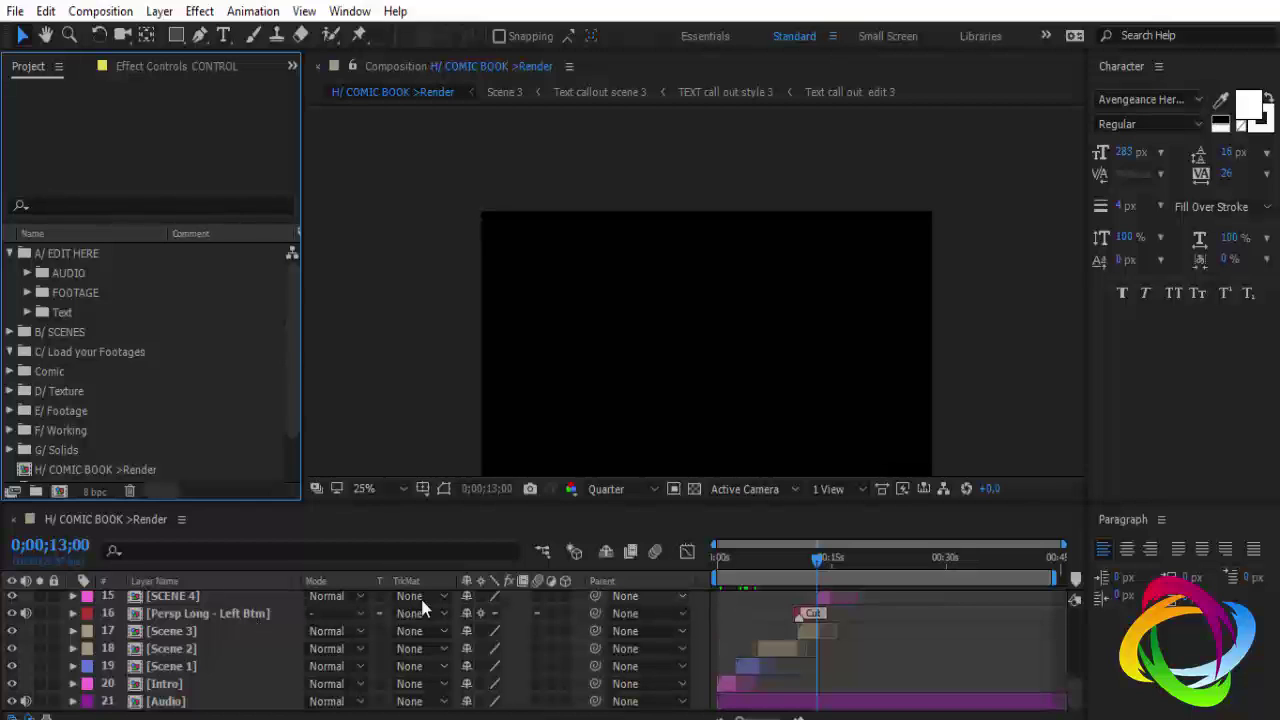
- Toggle the A/ EDIT HERE folder in the Project panel, leaving it collapsed
left_click(9, 254)
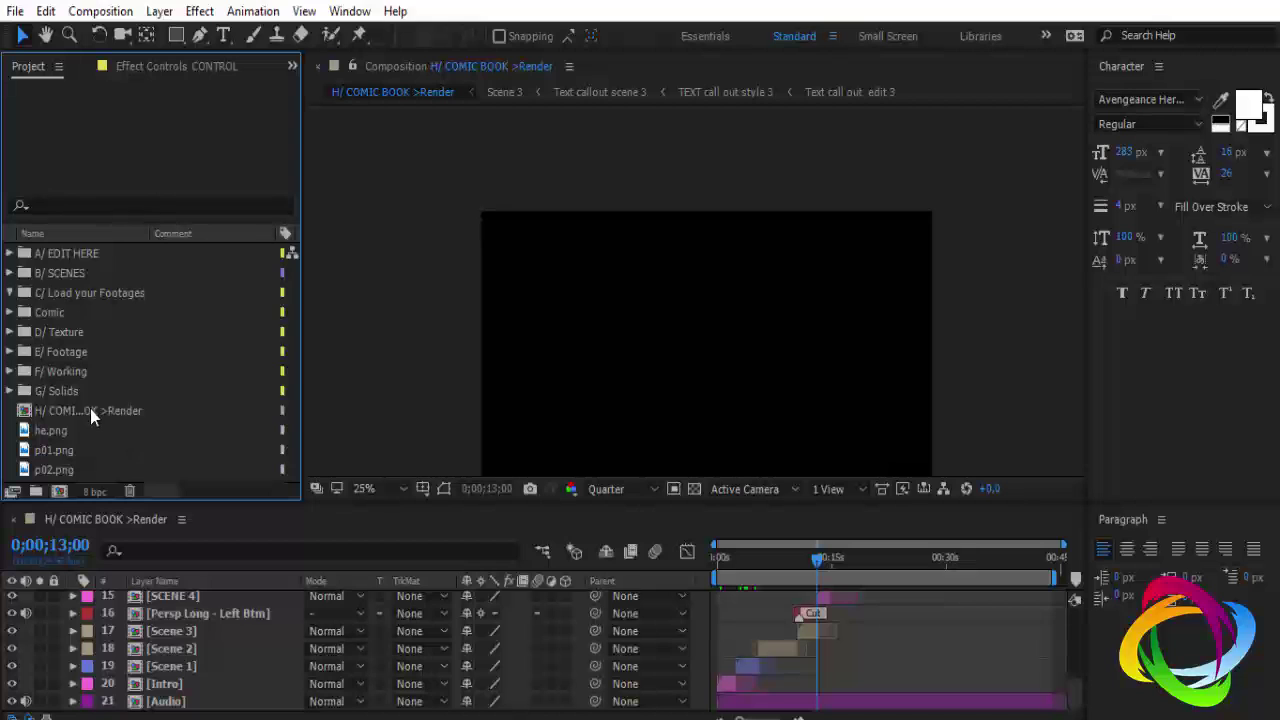
left_click(81, 258)
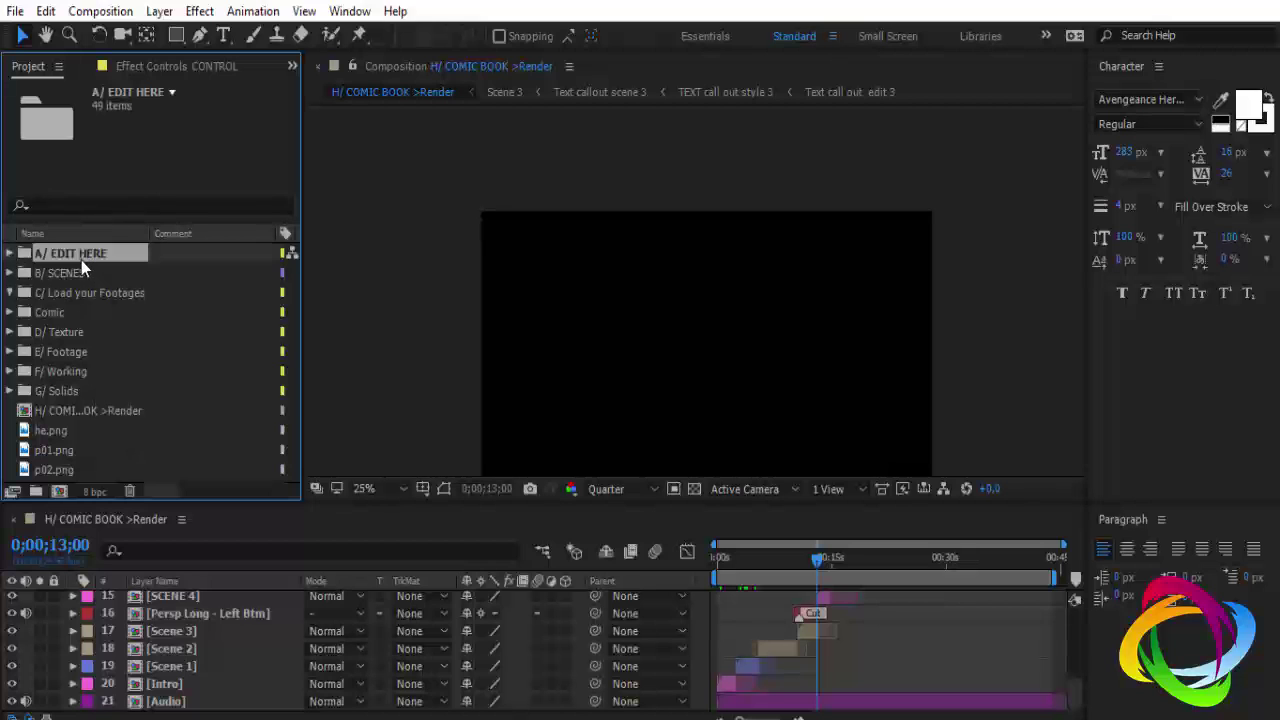
left_click(9, 253)
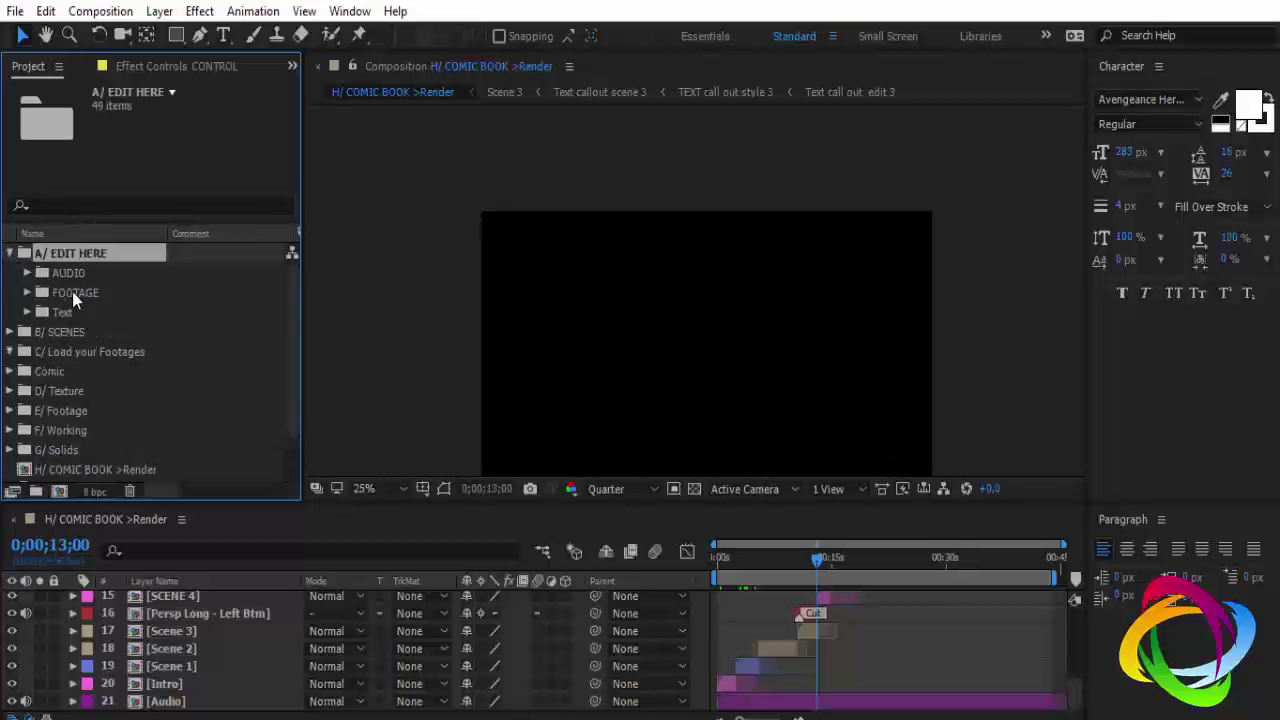
left_click(9, 253)
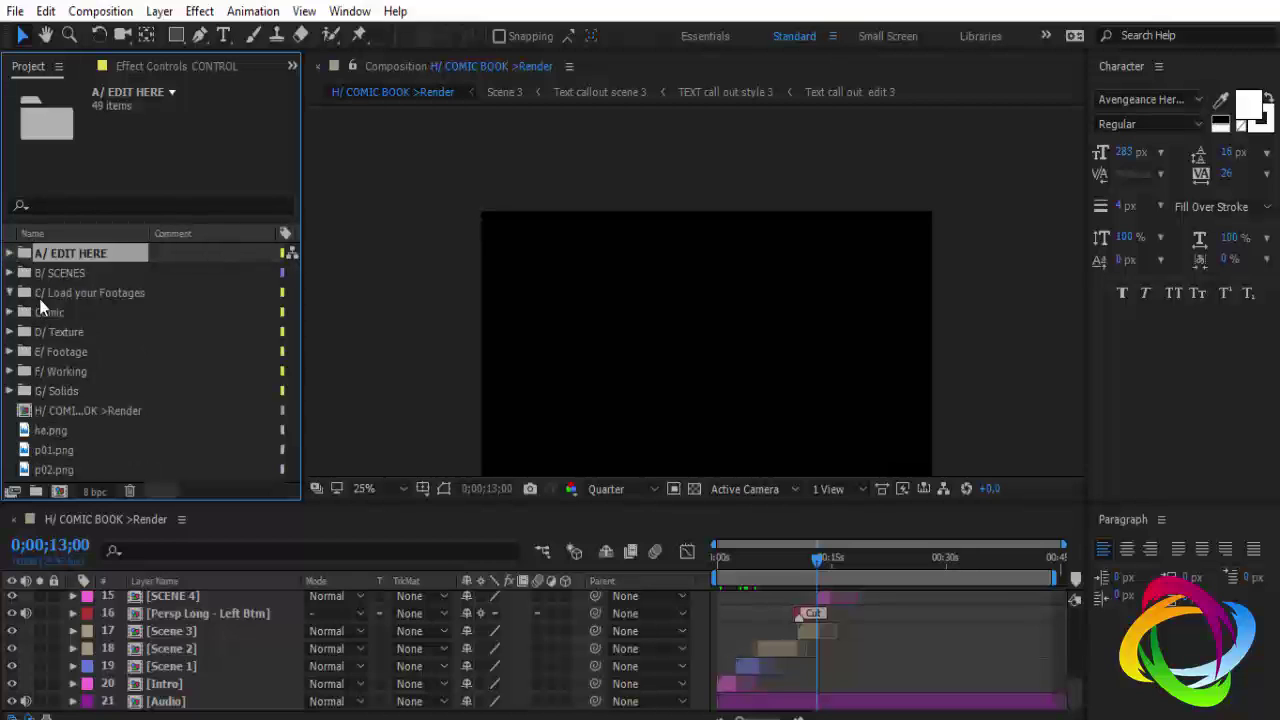
- Check the Photoembranco title near 1;00 and a comic panel at 0;00;04;05, then open H/ COMIC BOOK >Render
left_click(727, 572)
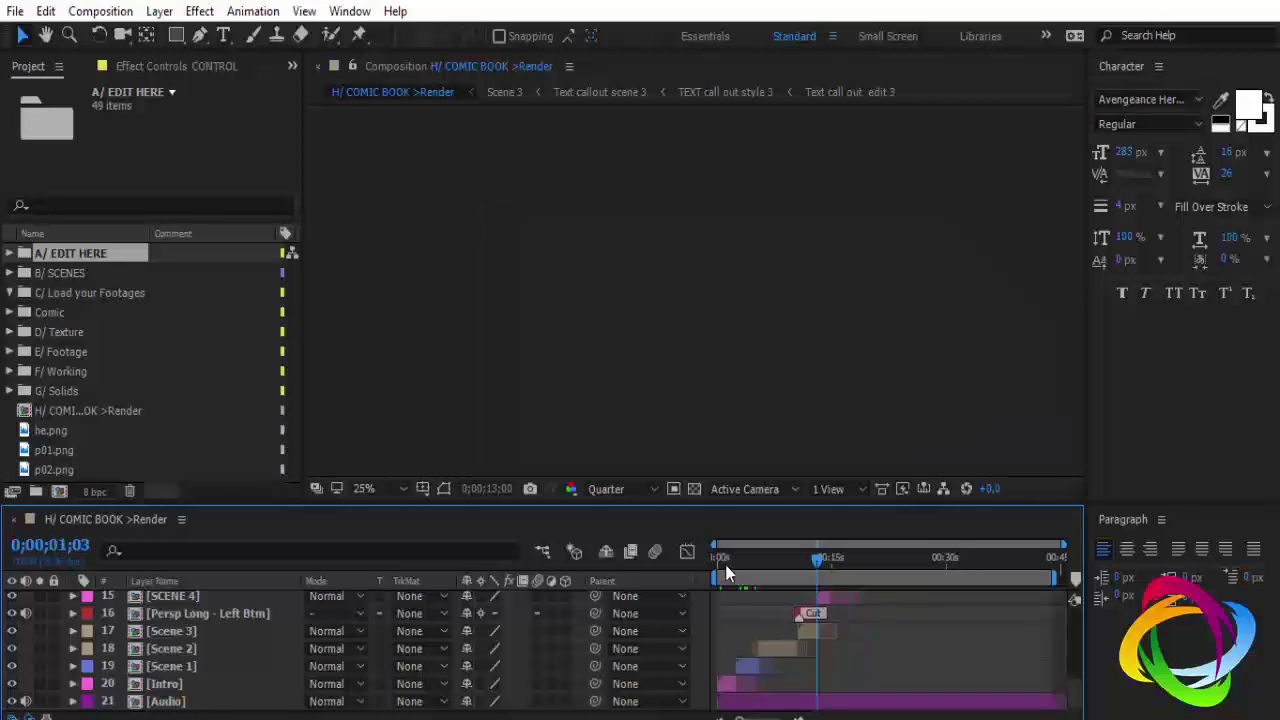
left_click_drag(727, 572, 724, 572)
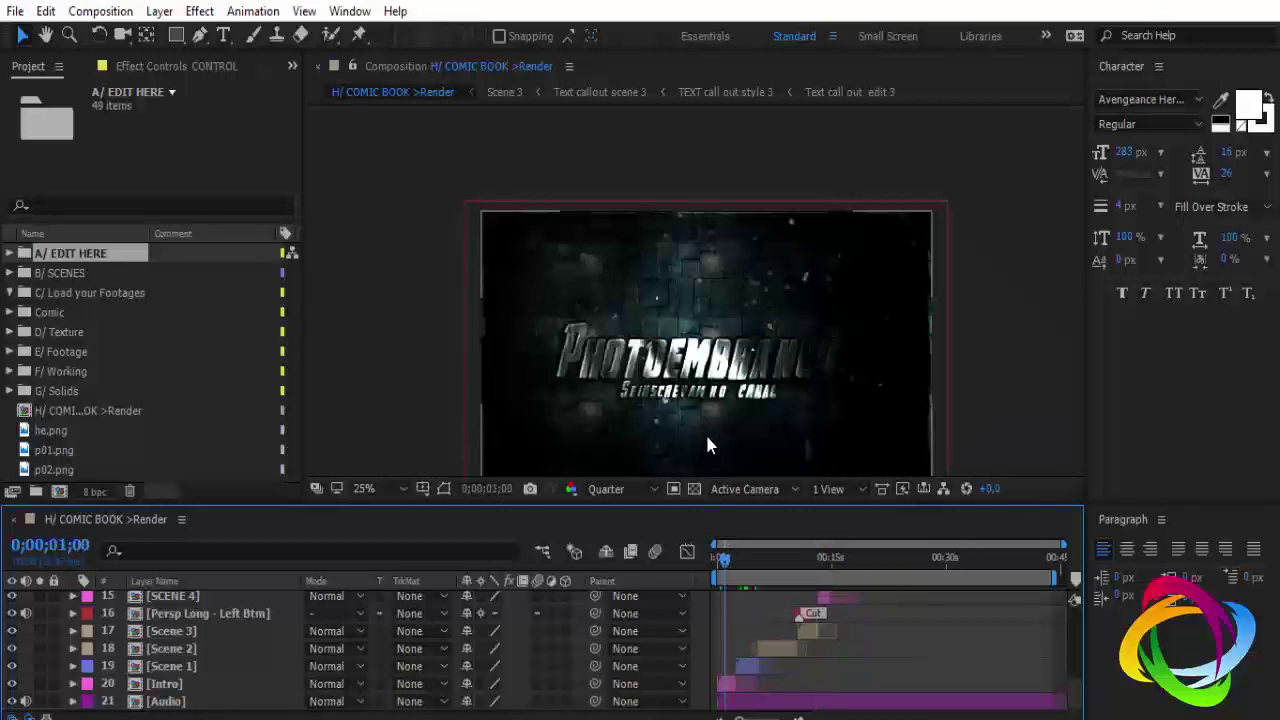
key("h")
left_click_drag(700, 372, 646, 328)
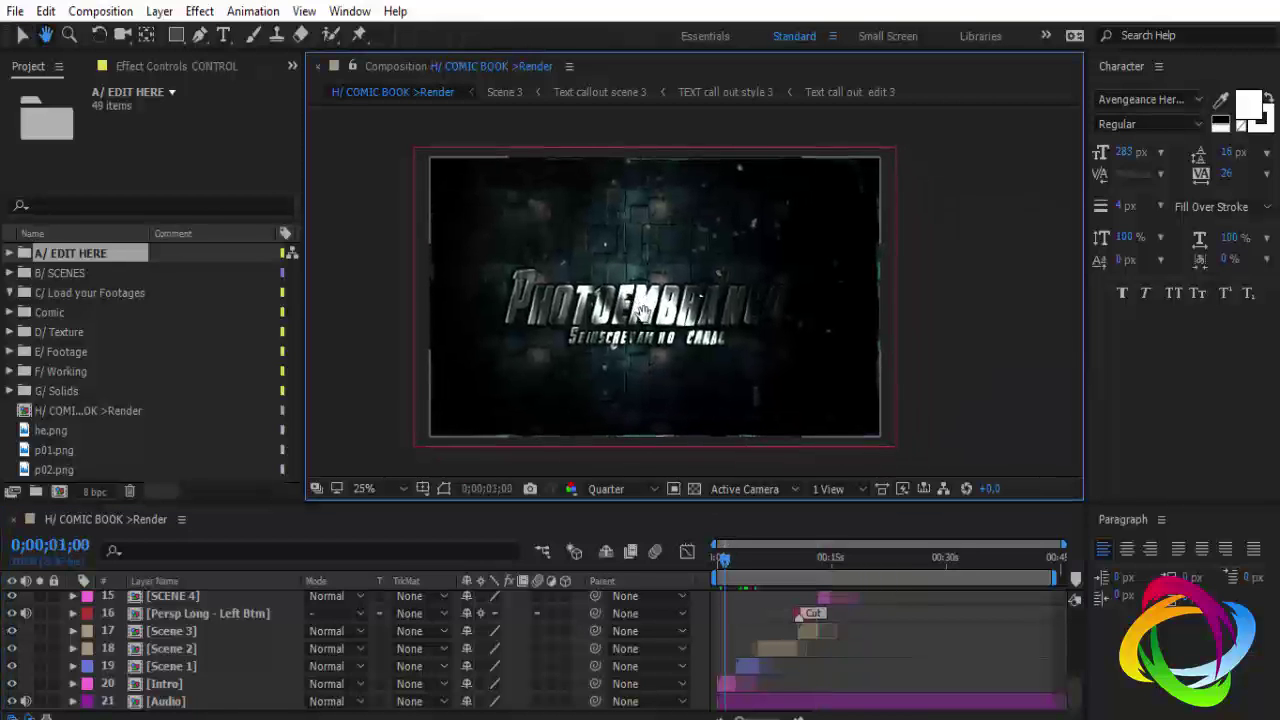
left_click(747, 563)
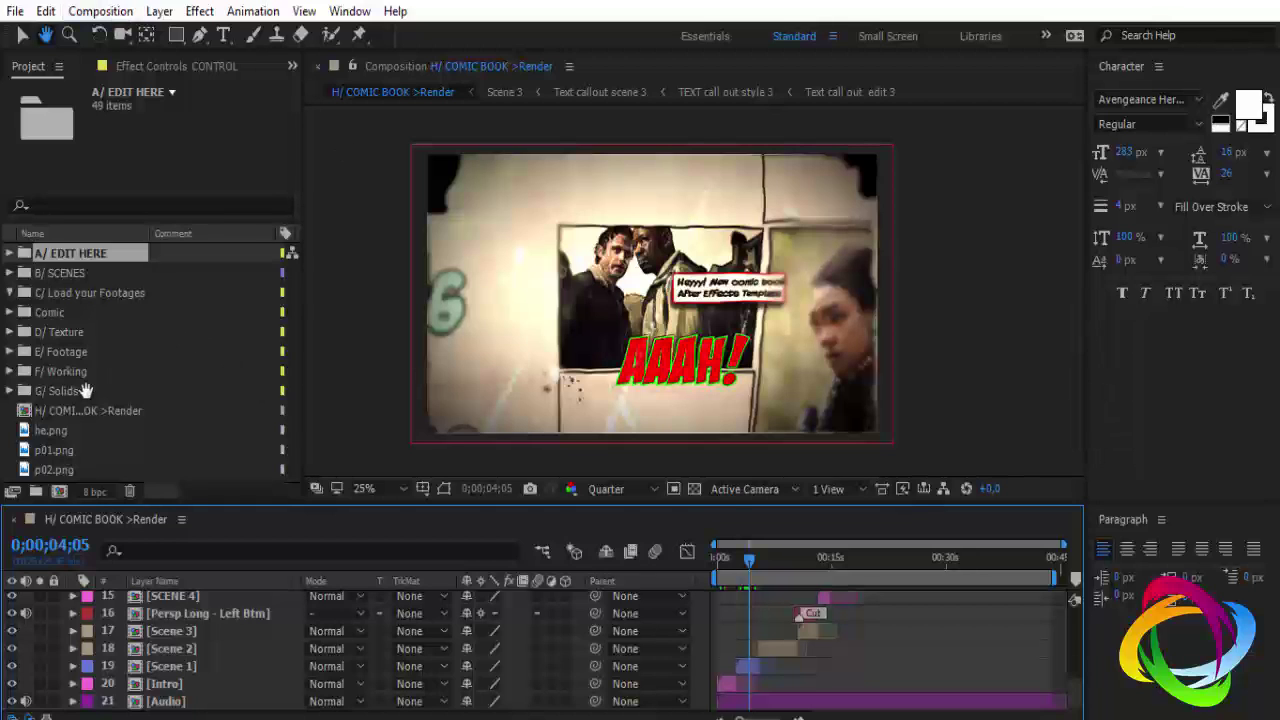
left_click(68, 410)
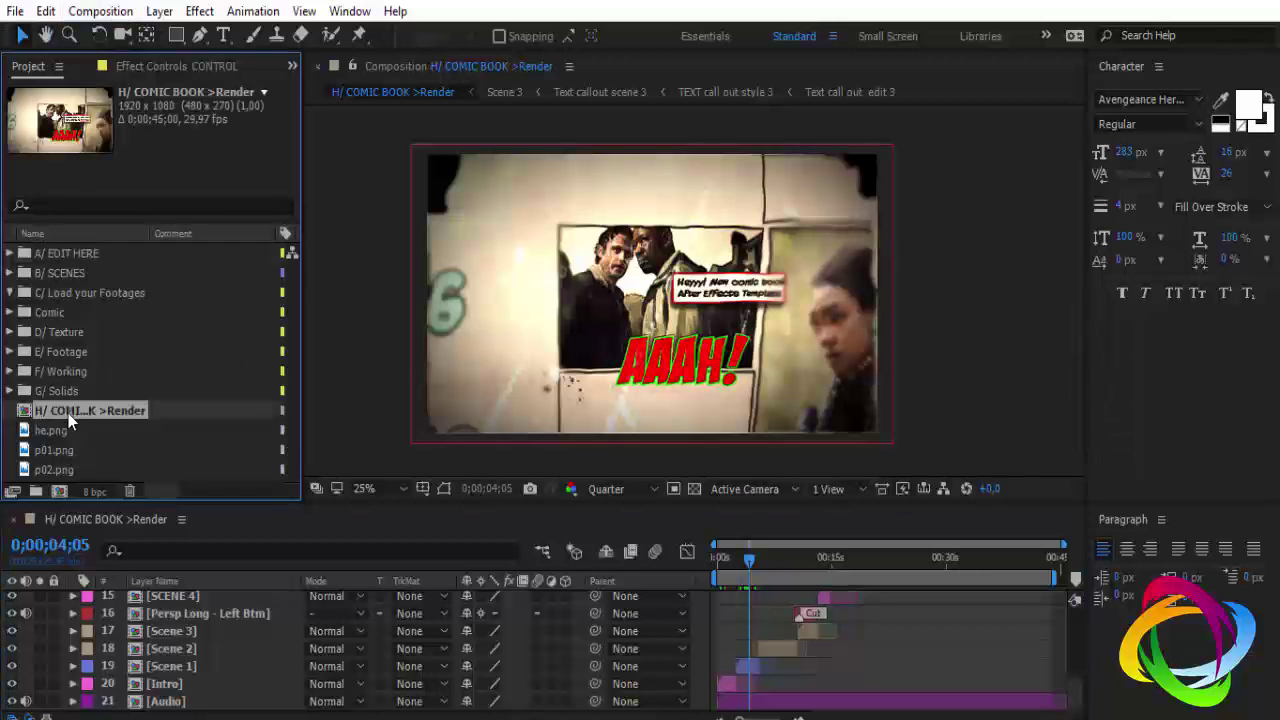
double_click(78, 410)
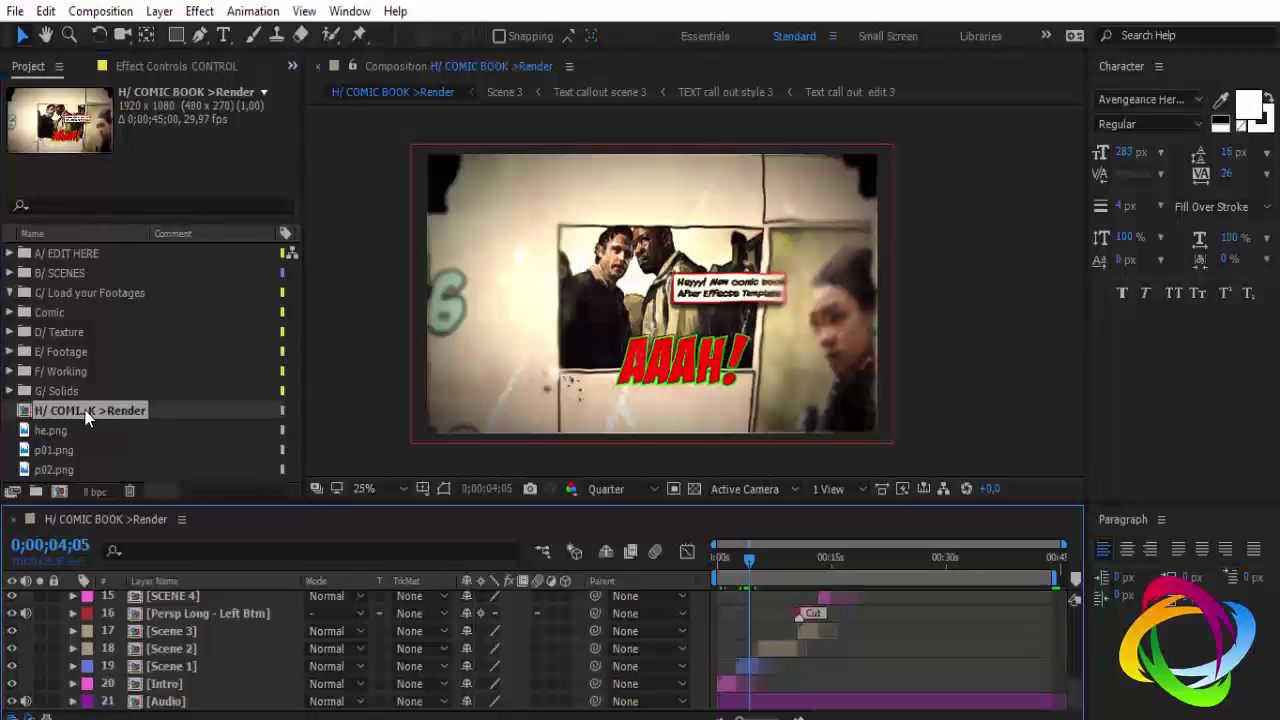
- Add the H/ COMIC BOOK >Render composition to the Render Queue
left_click(100, 11)
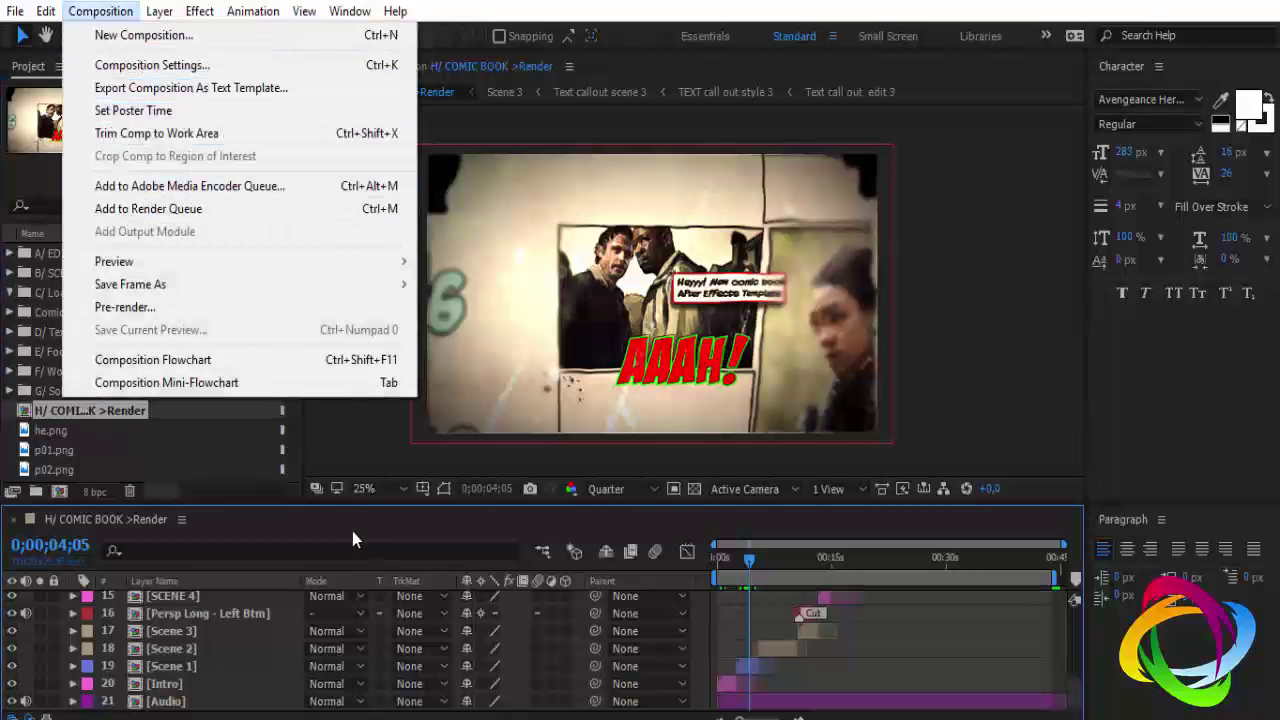
left_click(251, 528)
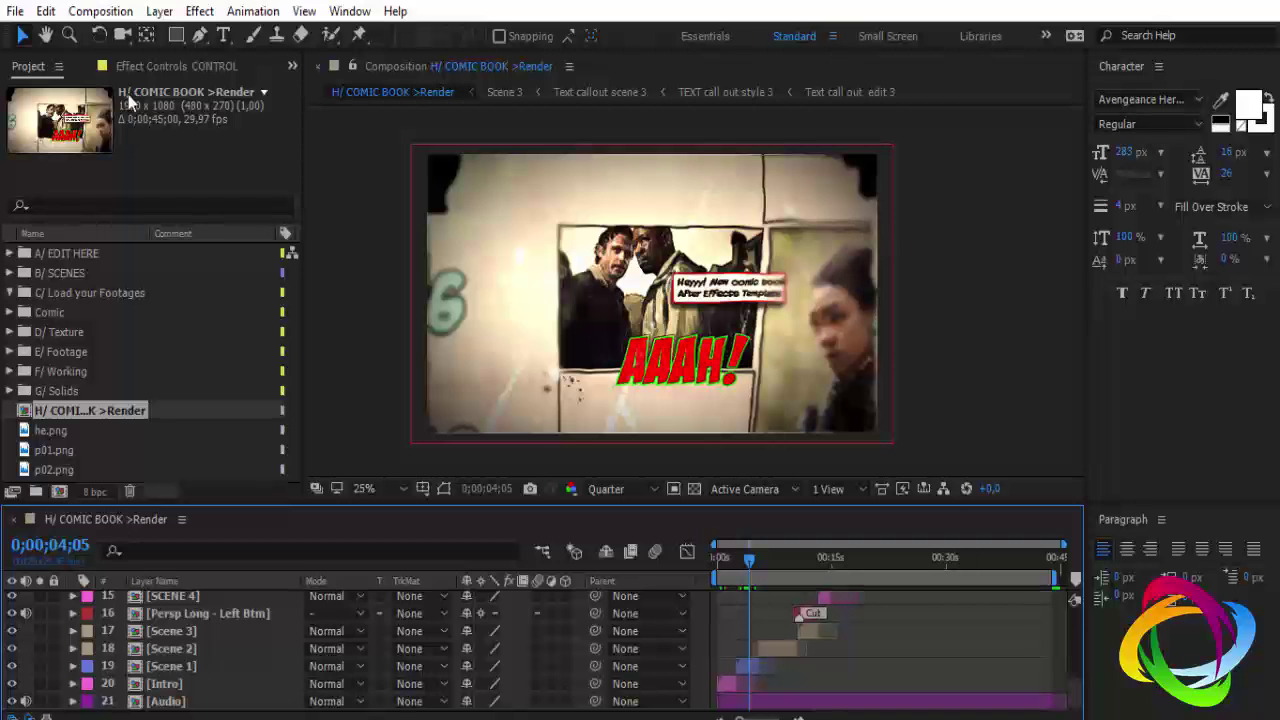
left_click(100, 11)
left_click(170, 206)
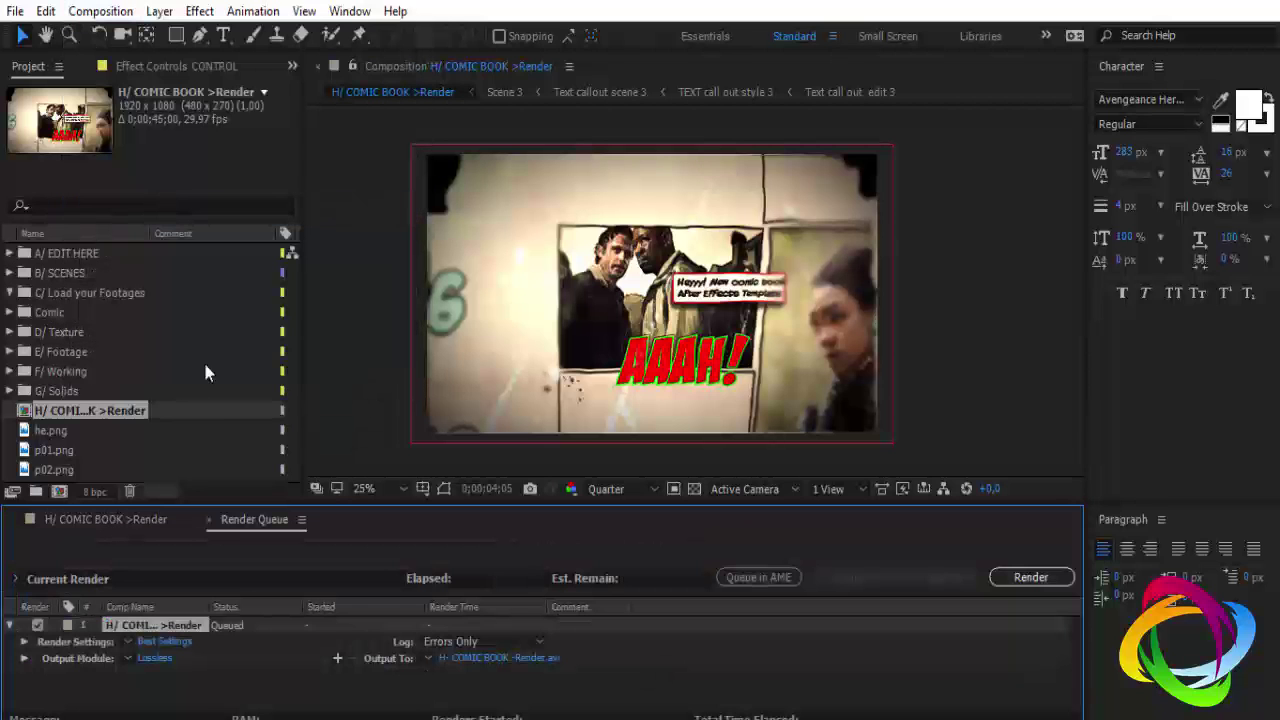
- Set the output module format to QuickTime
left_click(158, 658)
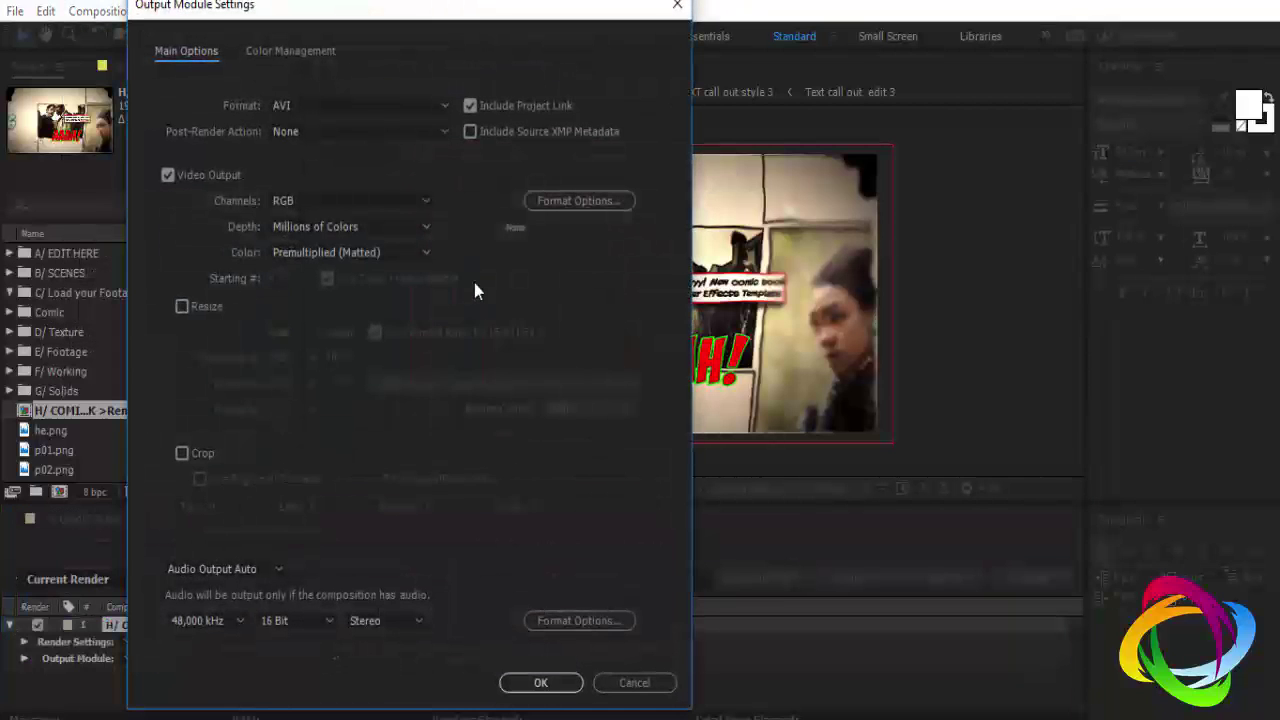
left_click(443, 104)
left_click(349, 337)
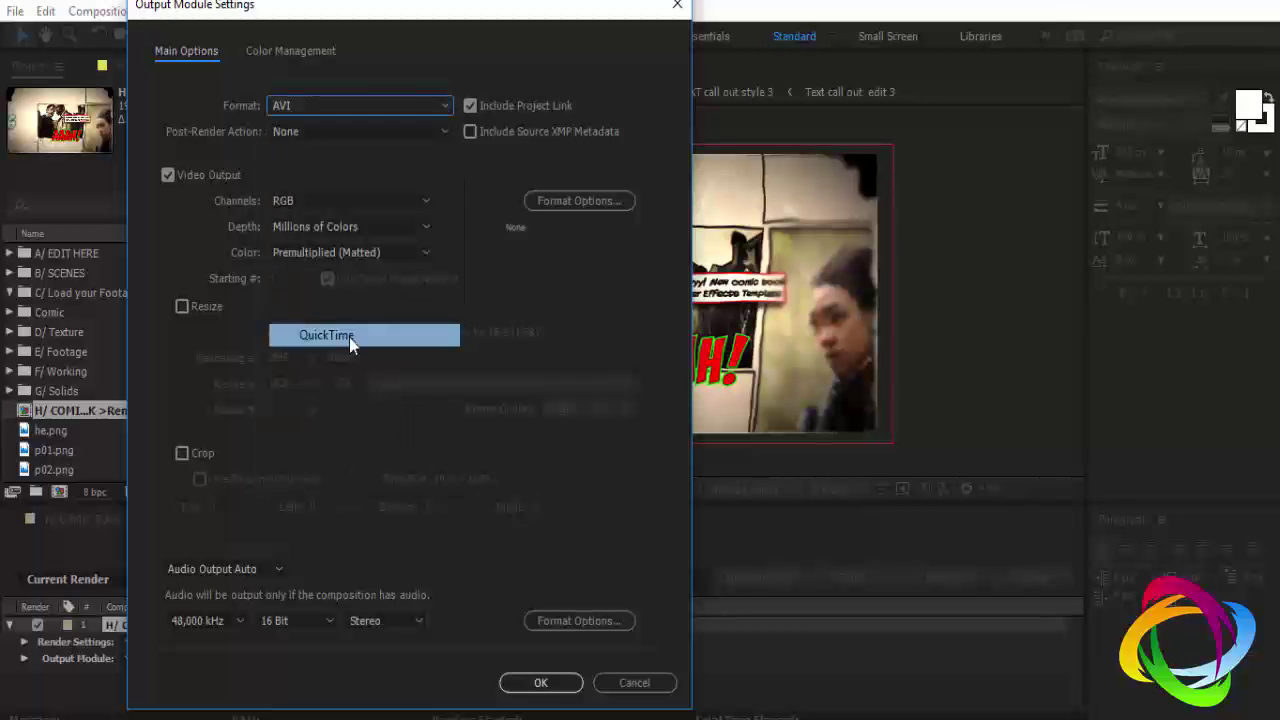
left_click(540, 682)
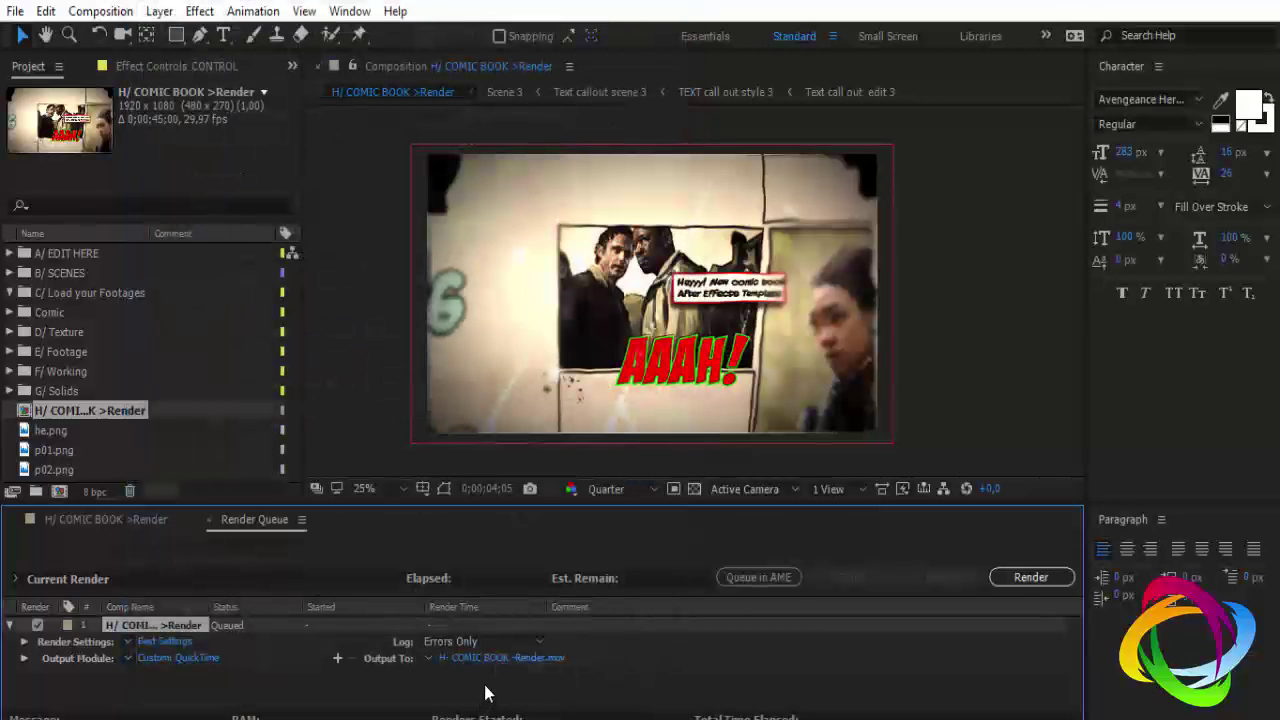
- Direct the output 'H- COMIC BOOK -Render.mov' to the Desktop and start rendering
left_click(484, 660)
left_click(80, 168)
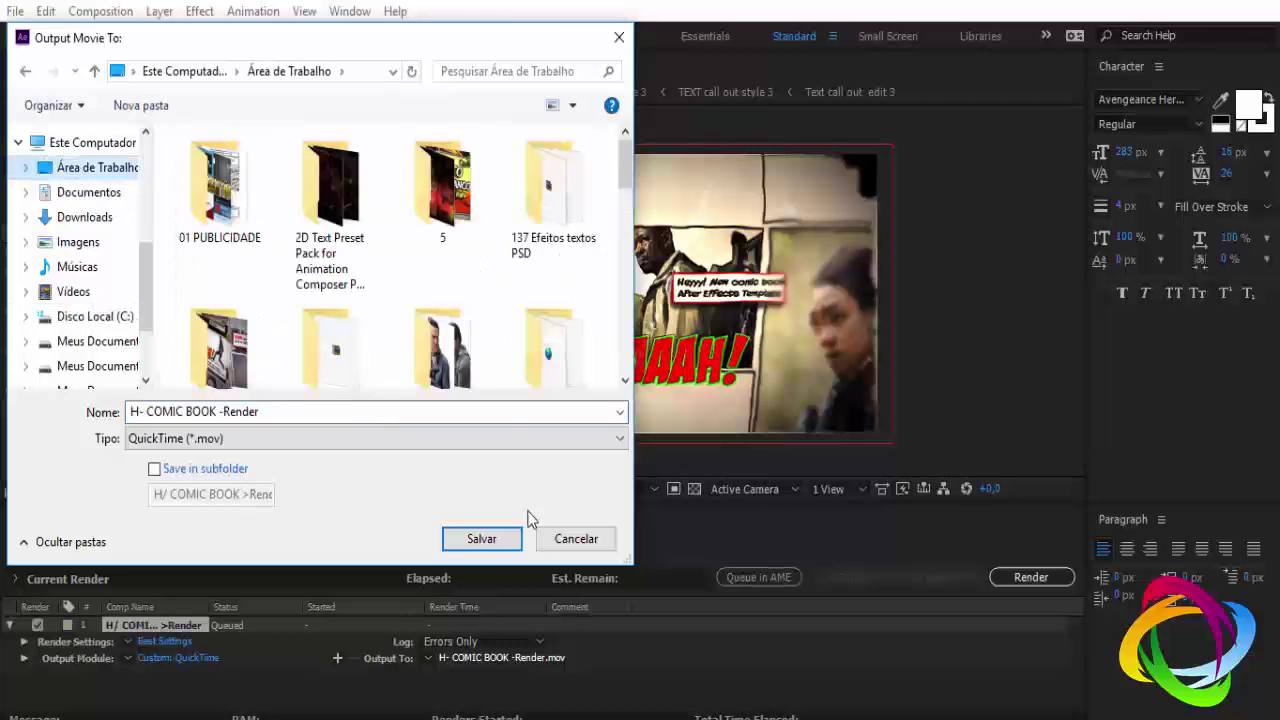
left_click(480, 539)
left_click(1040, 578)
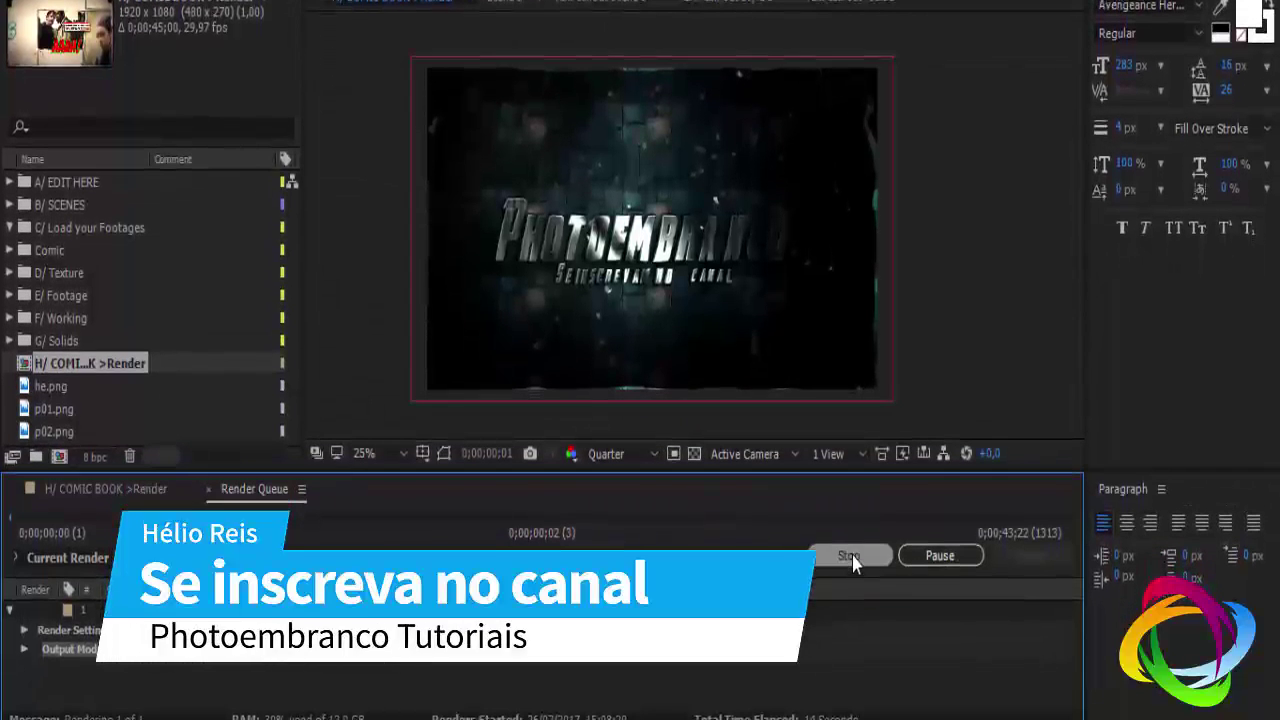
- Stop the running render and quit After Effects with Ctrl+Q, choosing Don't Save
left_click(849, 556)
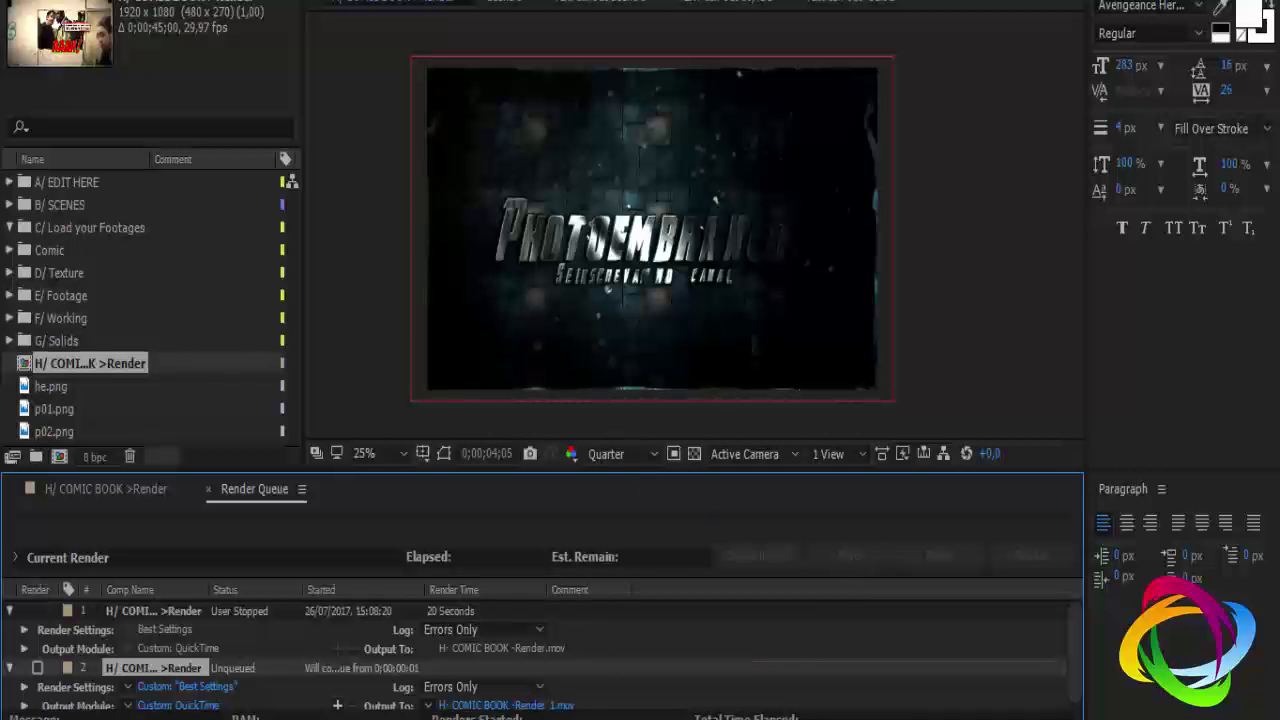
key("ctrl+q")
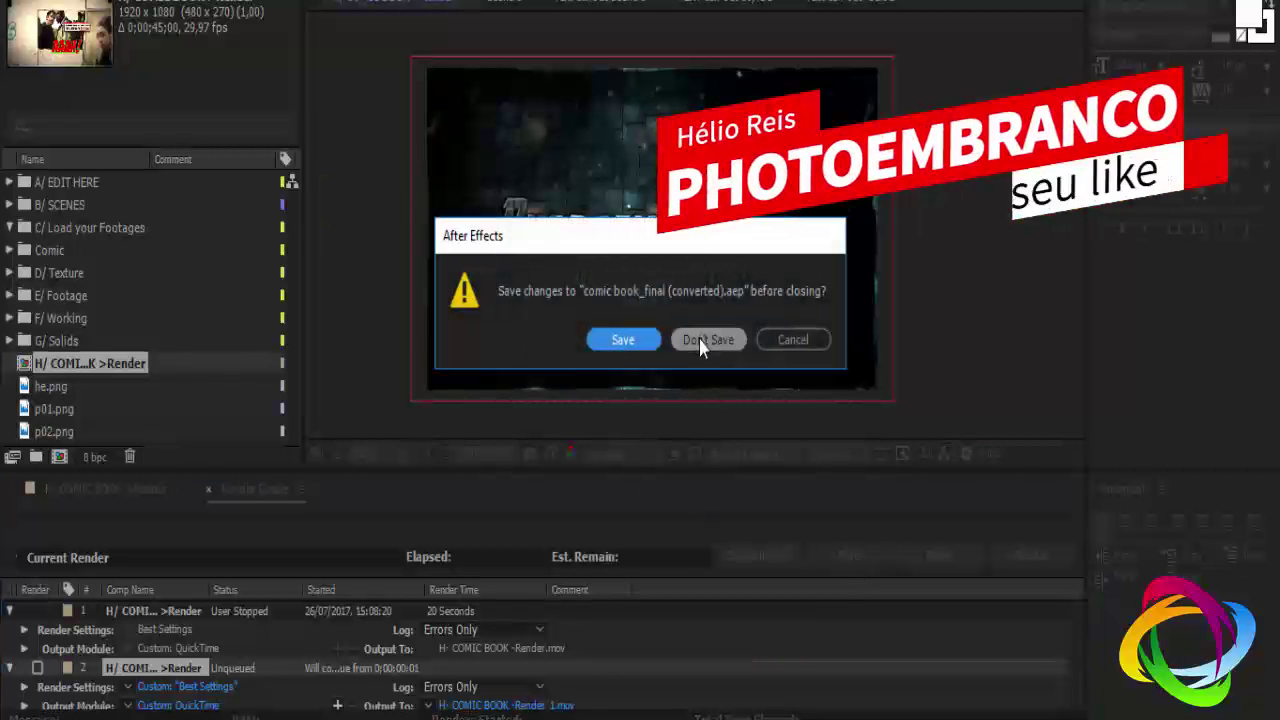
left_click(700, 339)
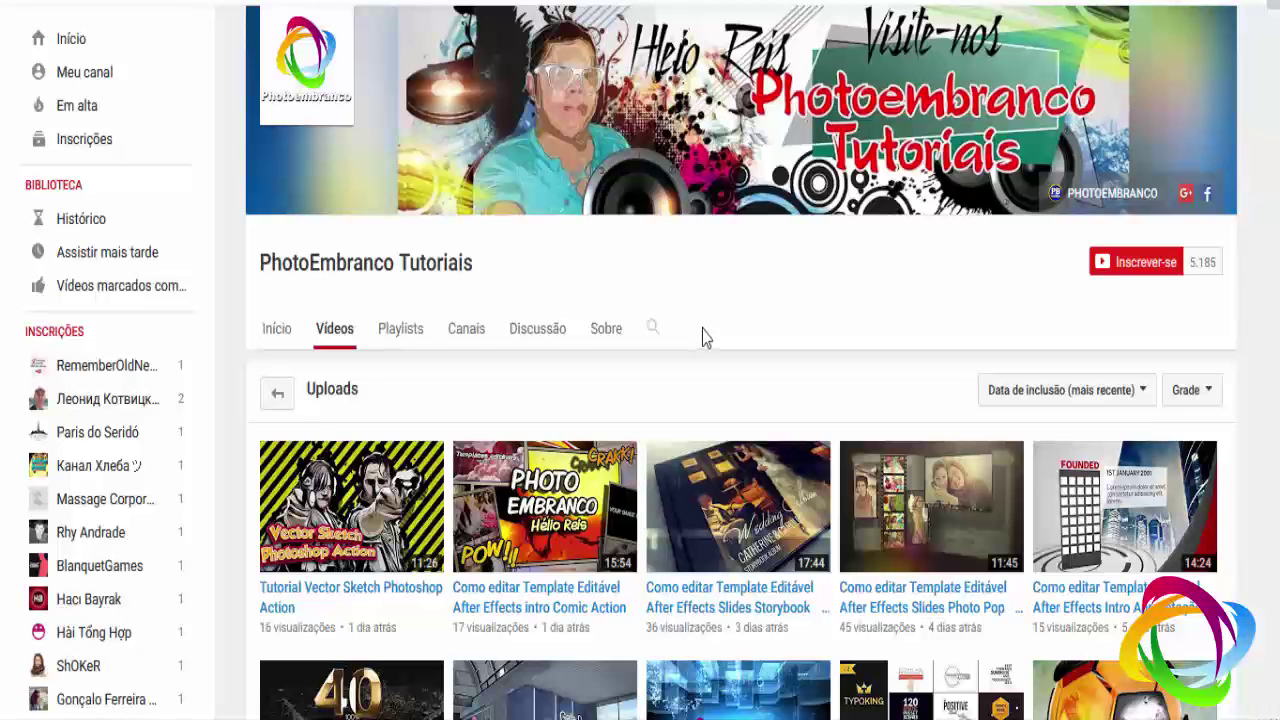
- Scroll down and back up through the PhotoEmbranco Tutoriais channel's uploaded videos
scroll(700, 338, "down", 3)
scroll(643, 311, "up", 3)
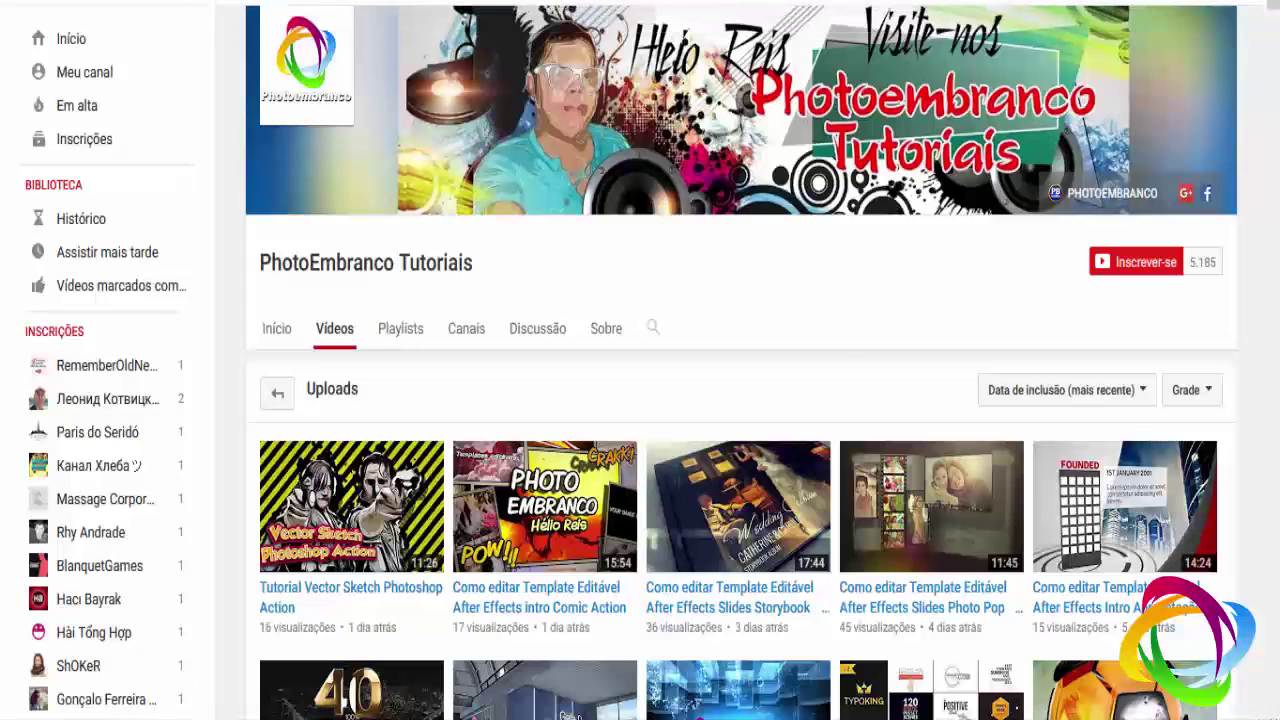